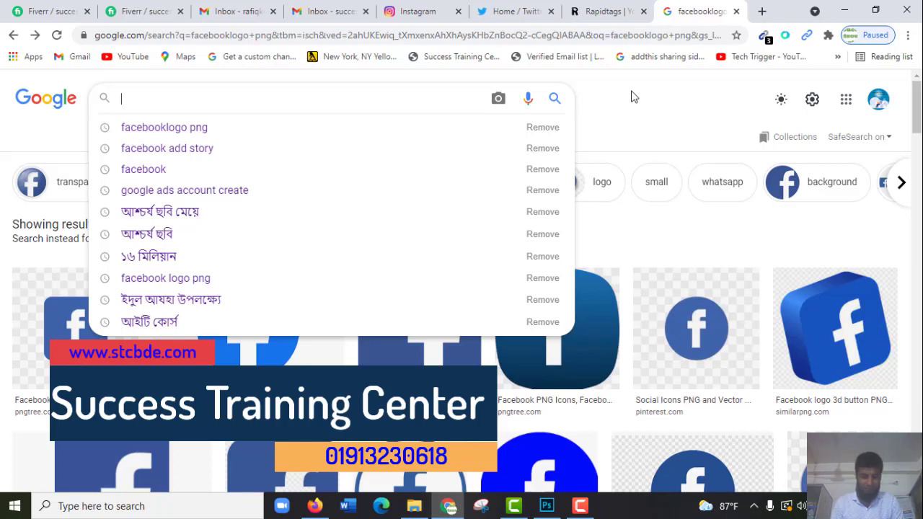
- Search Google for "wikipedia" and switch from image results to all results
{"action": "type", "text": "Wk"}
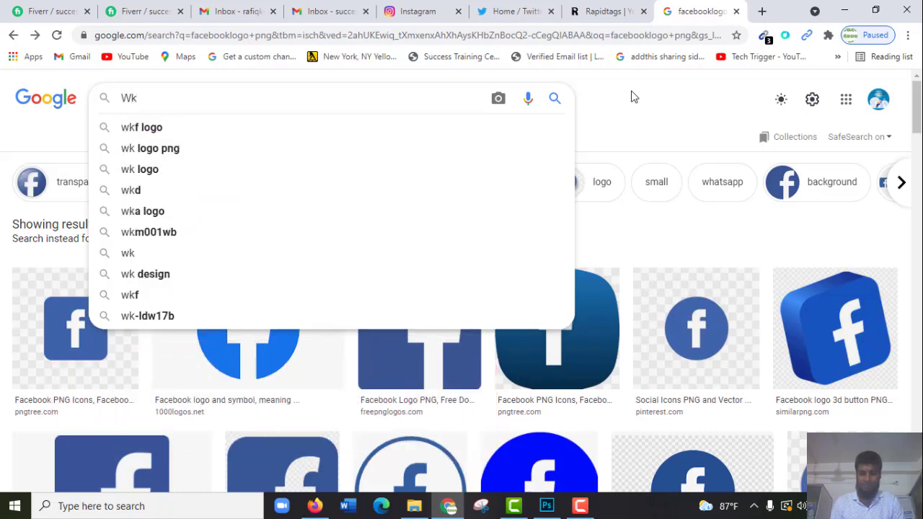
{"action": "key", "text": "BackSpace"}
{"action": "type", "text": "iki"}
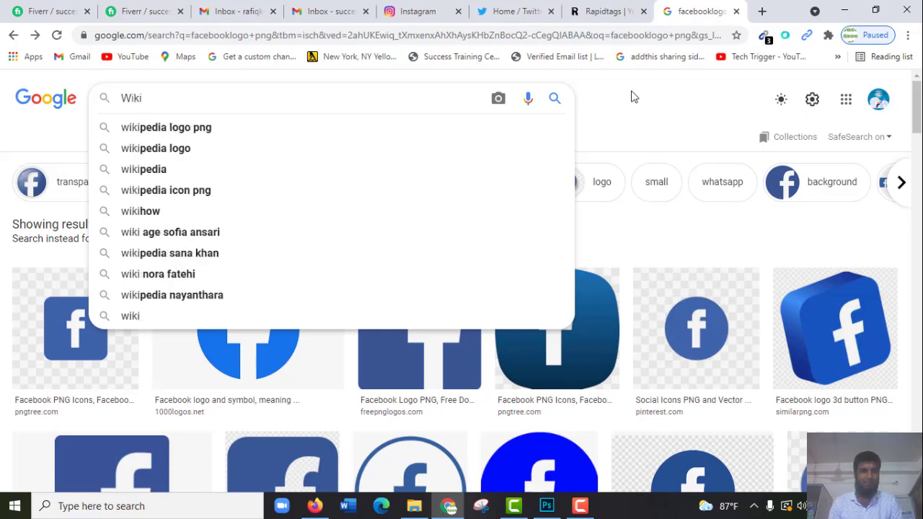
{"action": "left_click", "coordinate": [189, 172]}
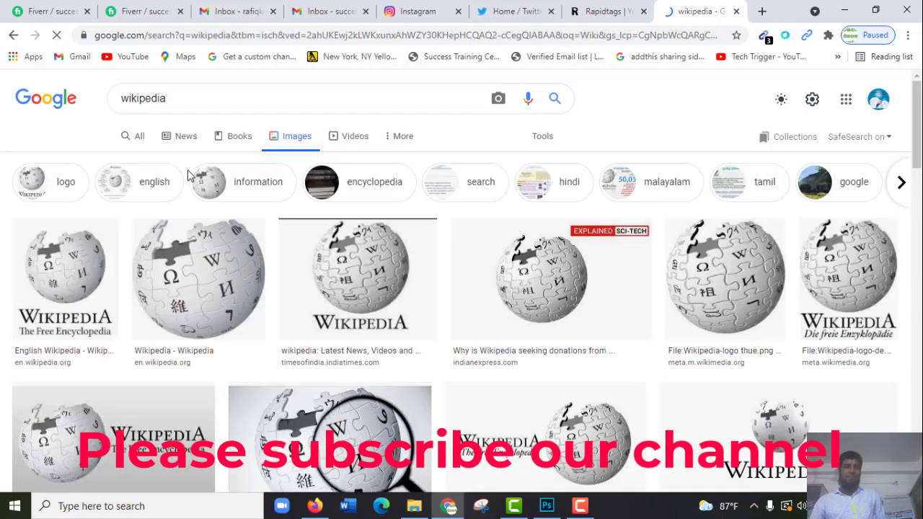
{"action": "left_click", "coordinate": [137, 137]}
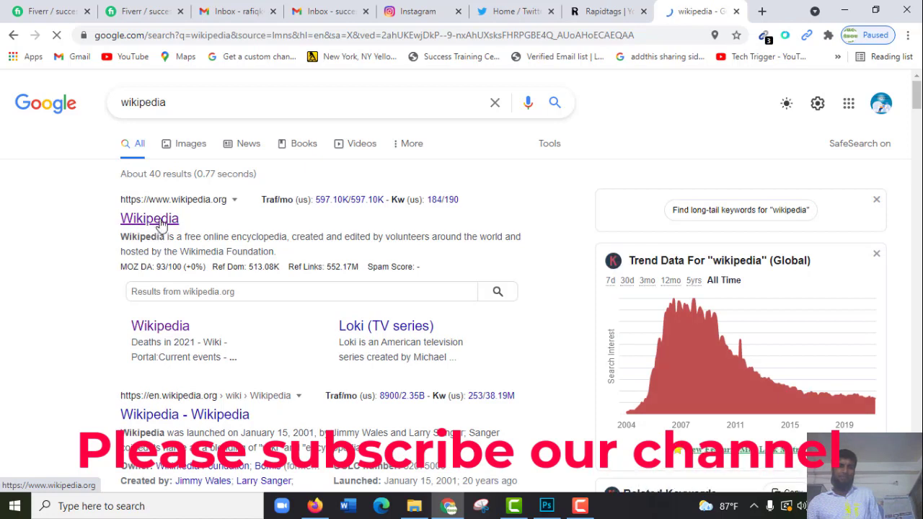
- Open the wikipedia.org site from the results and go to the main page of its English edition
{"action": "left_click", "coordinate": [160, 225]}
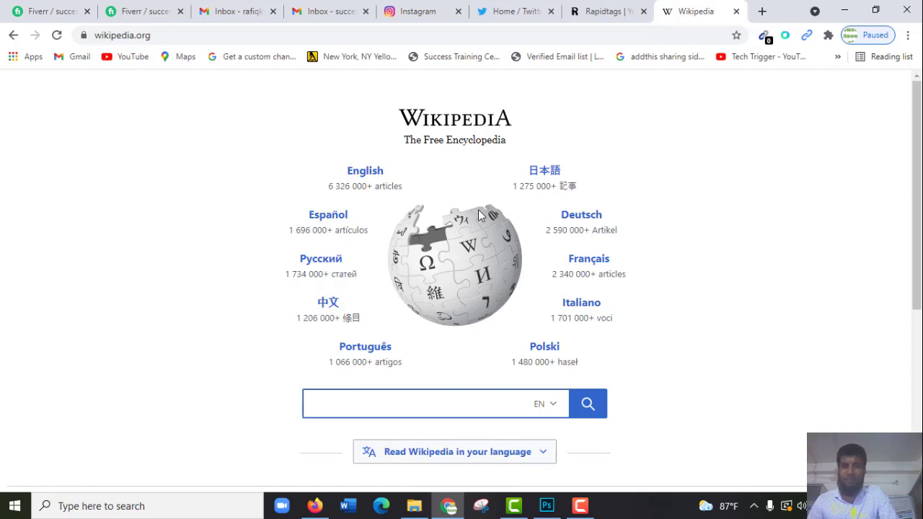
{"action": "left_click", "coordinate": [387, 175]}
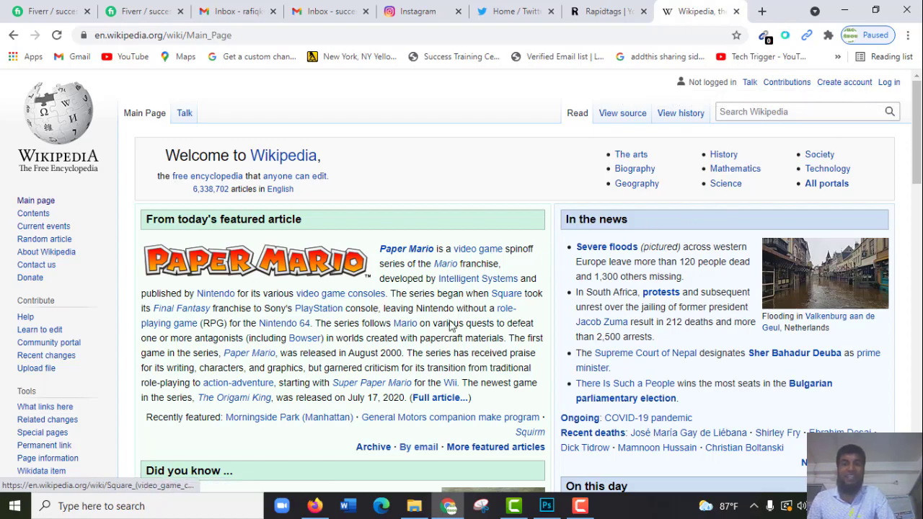
{"action": "scroll", "coordinate": [451, 326], "scroll_direction": "down", "scroll_amount": 2}
{"action": "scroll", "coordinate": [445, 325], "scroll_direction": "up", "scroll_amount": 2}
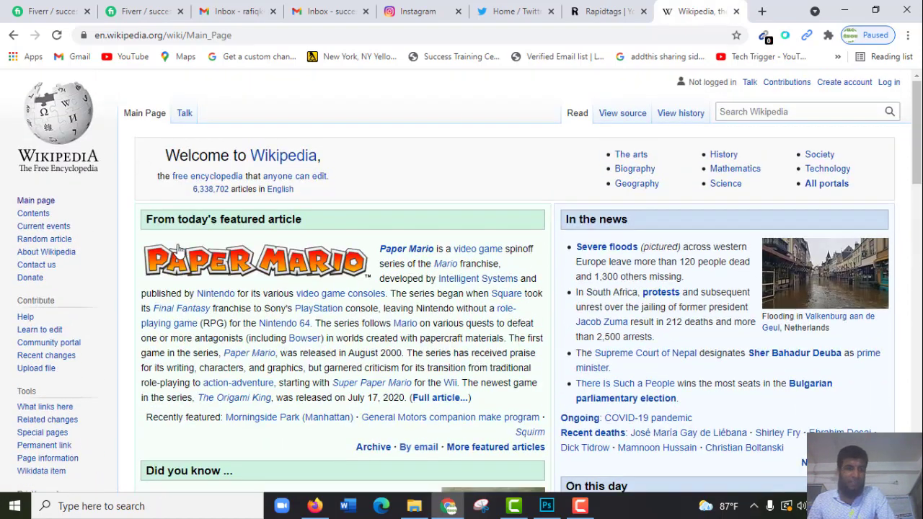
{"action": "scroll", "coordinate": [289, 256], "scroll_direction": "down", "scroll_amount": 20}
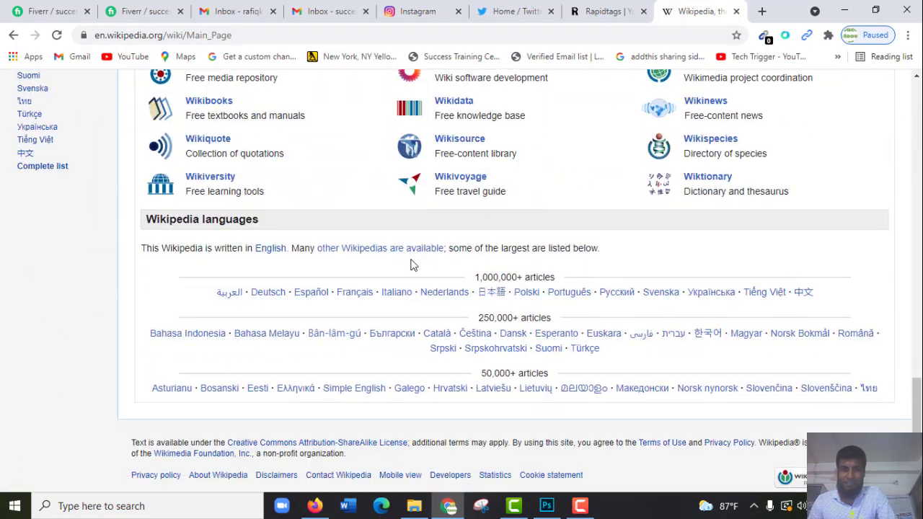
{"action": "scroll", "coordinate": [411, 265], "scroll_direction": "up", "scroll_amount": 3}
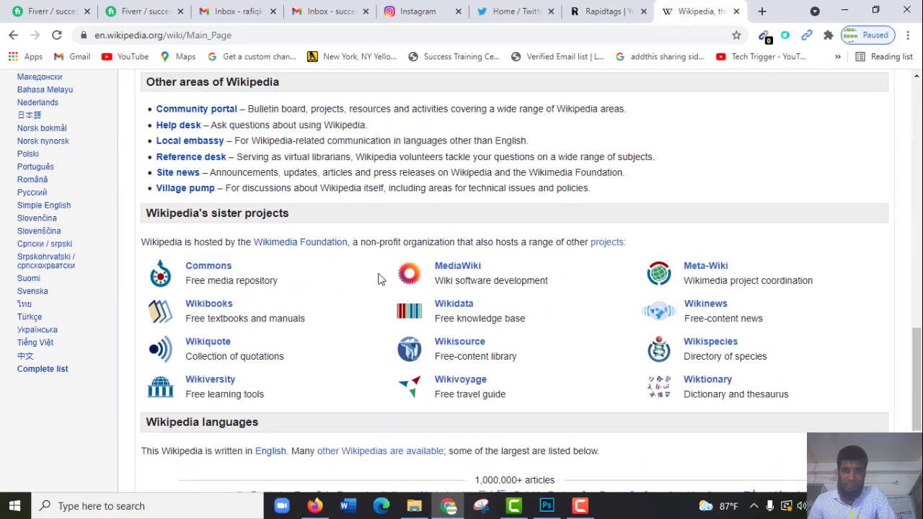
{"action": "scroll", "coordinate": [241, 196], "scroll_direction": "up", "scroll_amount": 15}
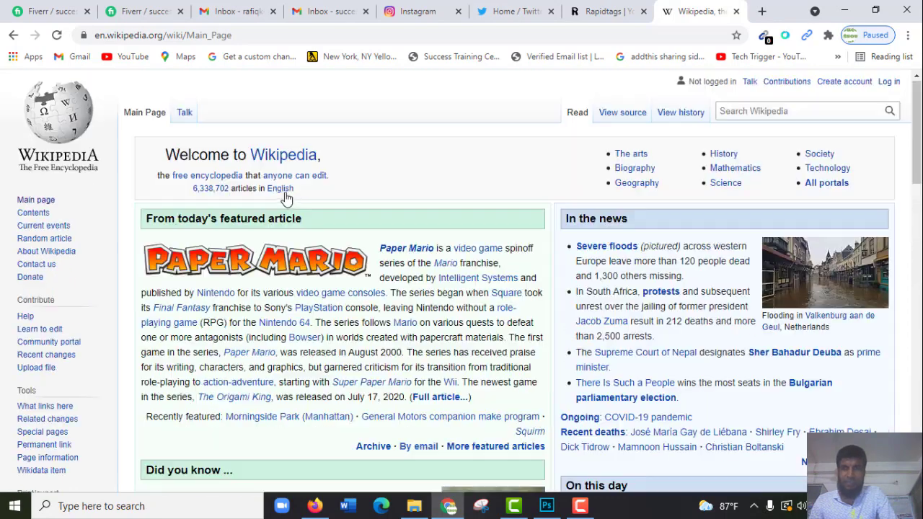
- Enter "success training center" as the search text on Wikipedia's main page
{"action": "left_click", "coordinate": [774, 109]}
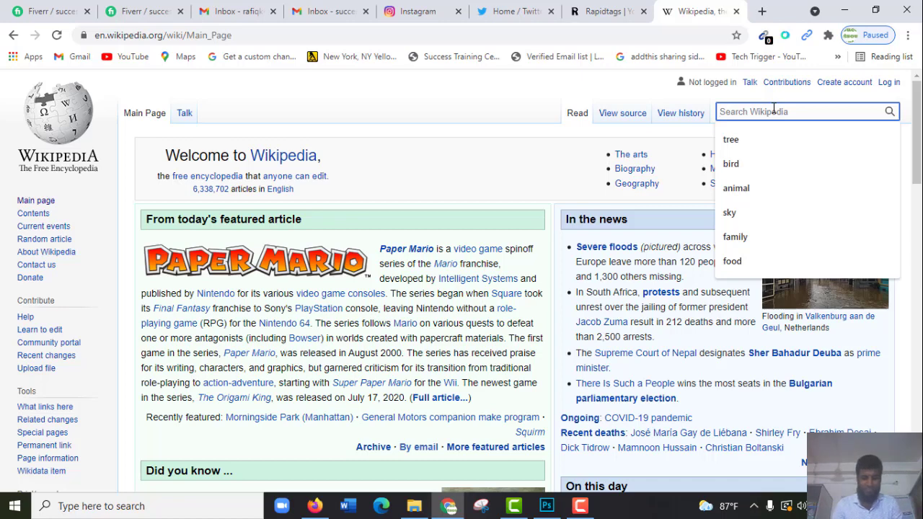
{"action": "type", "text": "sucee"}
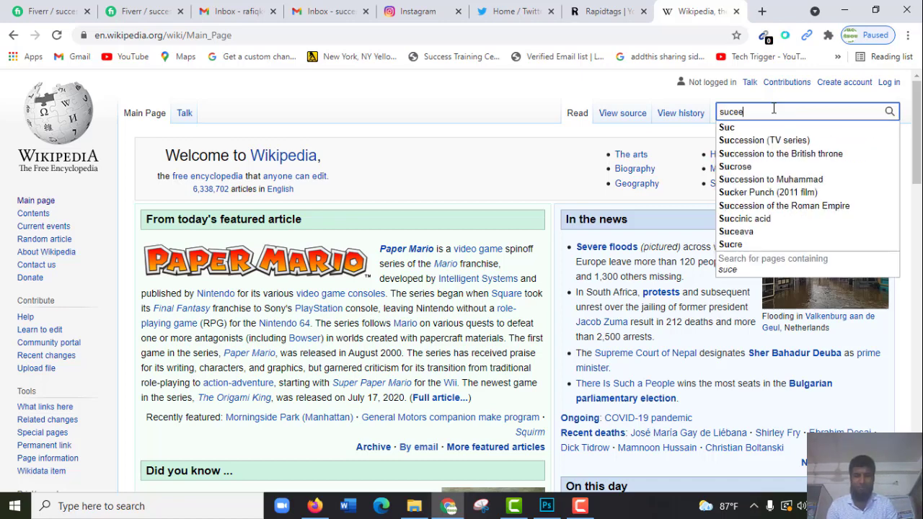
{"action": "key", "text": "BackSpace"}
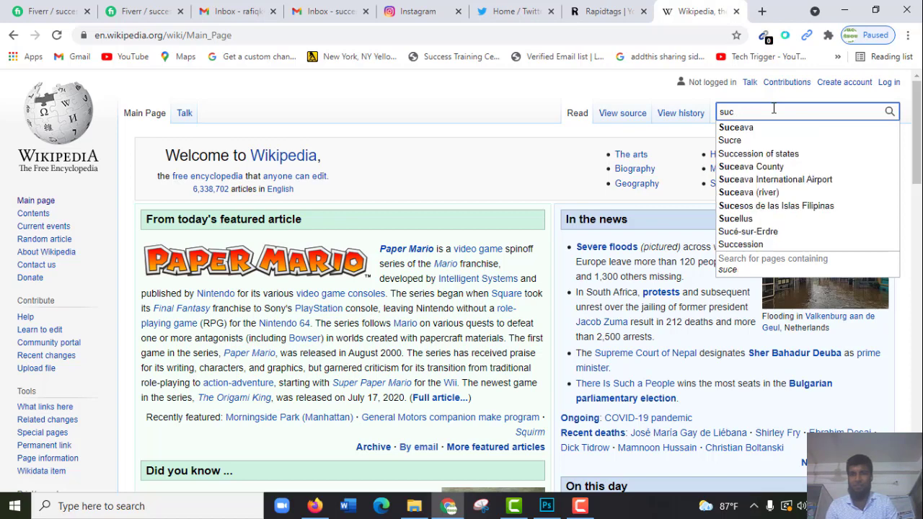
{"action": "type", "text": "e"}
{"action": "type", "text": "cess"}
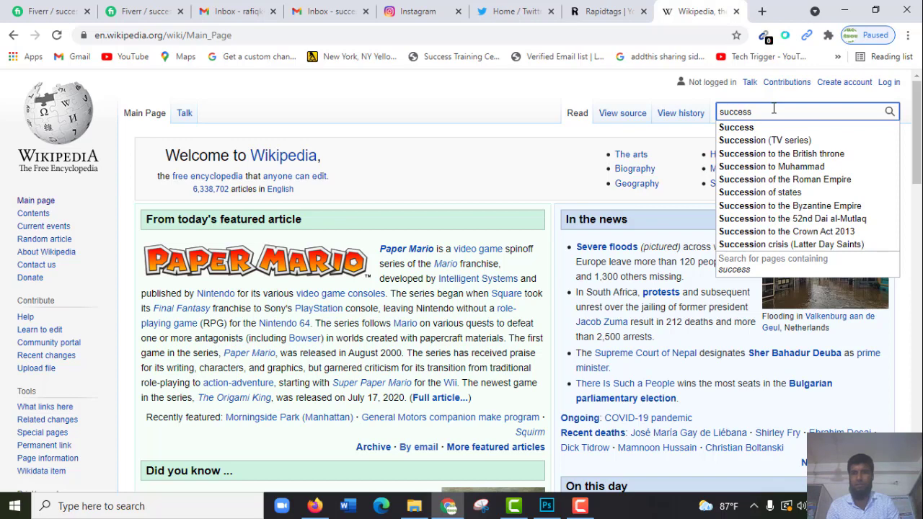
{"action": "key", "text": "BackSpace"}
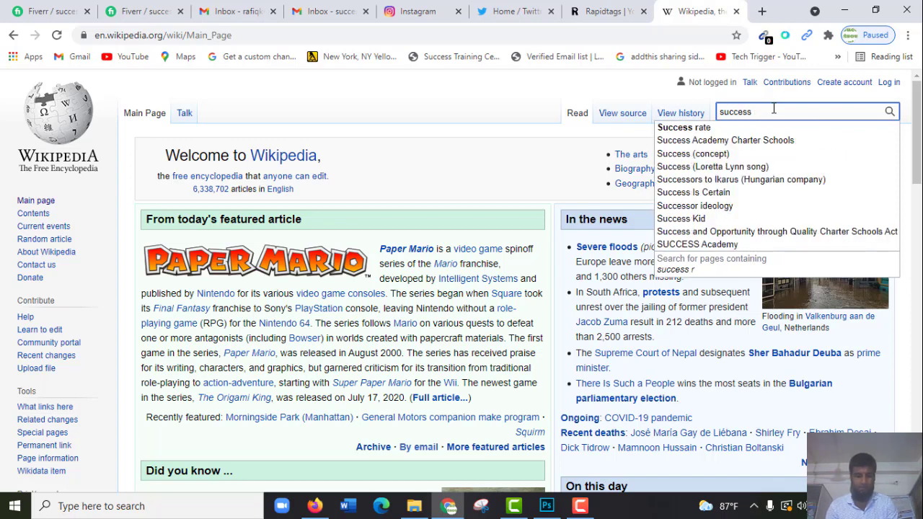
{"action": "type", "text": "training"}
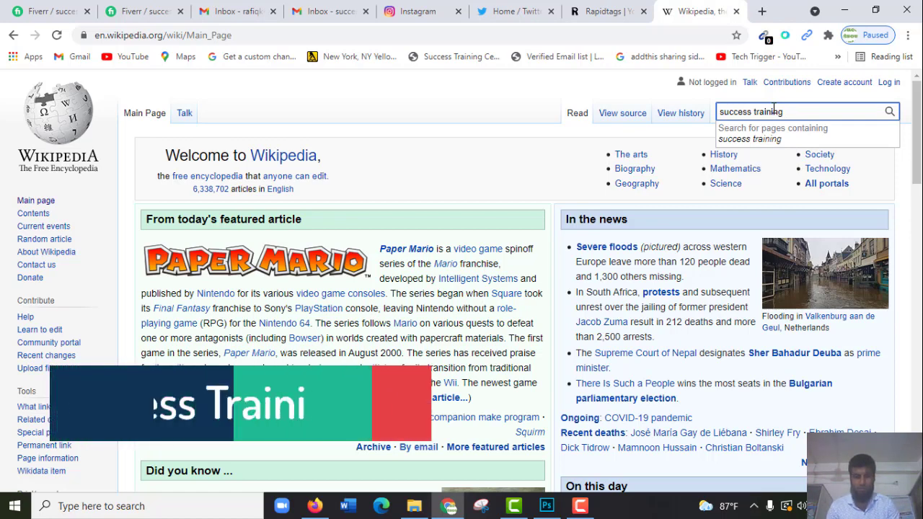
{"action": "type", "text": "center"}
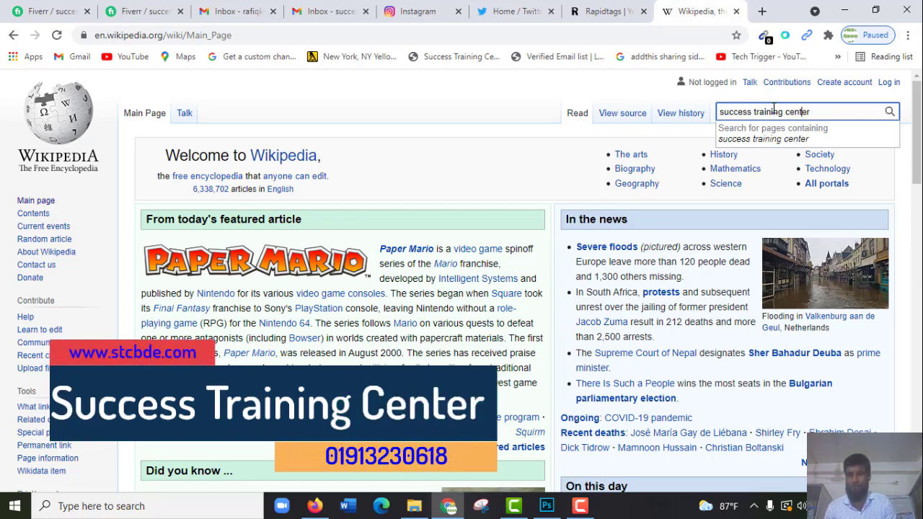
- Capitalize the initial letter of each word in the search text so it reads "Success Training Center"
{"action": "key", "text": "Left"}
{"action": "key", "text": "Left"}
{"action": "key", "text": "BackSpace"}
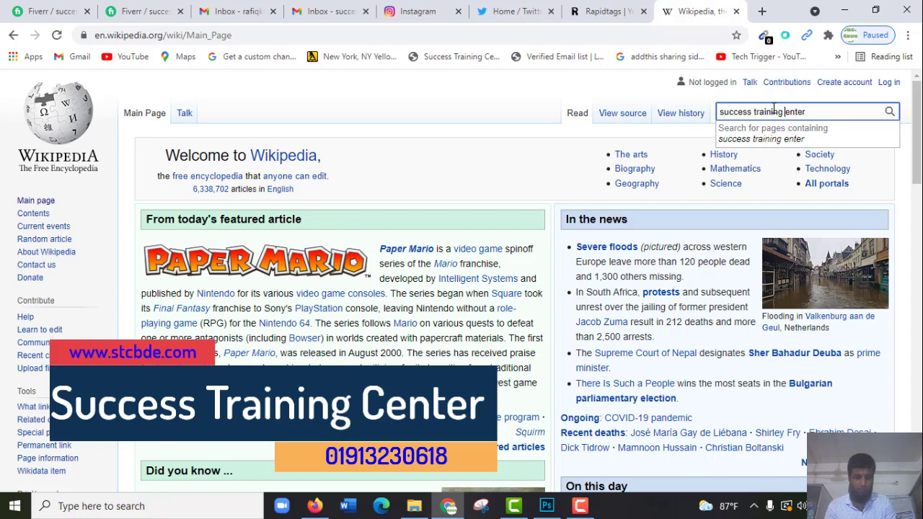
{"action": "type", "text": "C"}
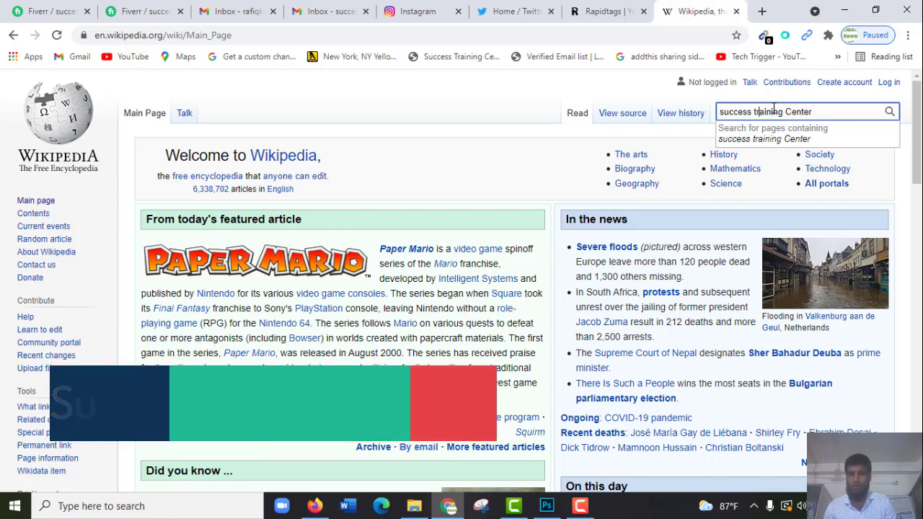
{"action": "key", "text": "BackSpace"}
{"action": "type", "text": "T"}
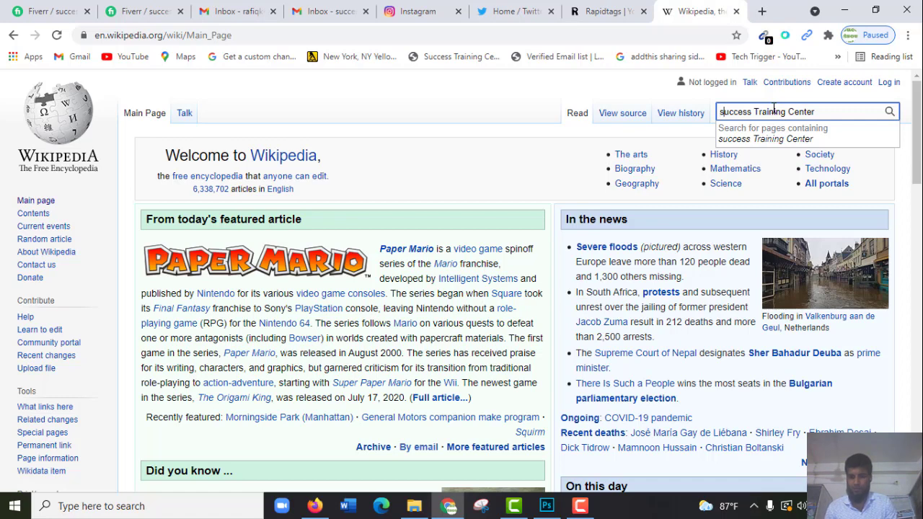
{"action": "key", "text": "BackSpace"}
{"action": "type", "text": "S"}
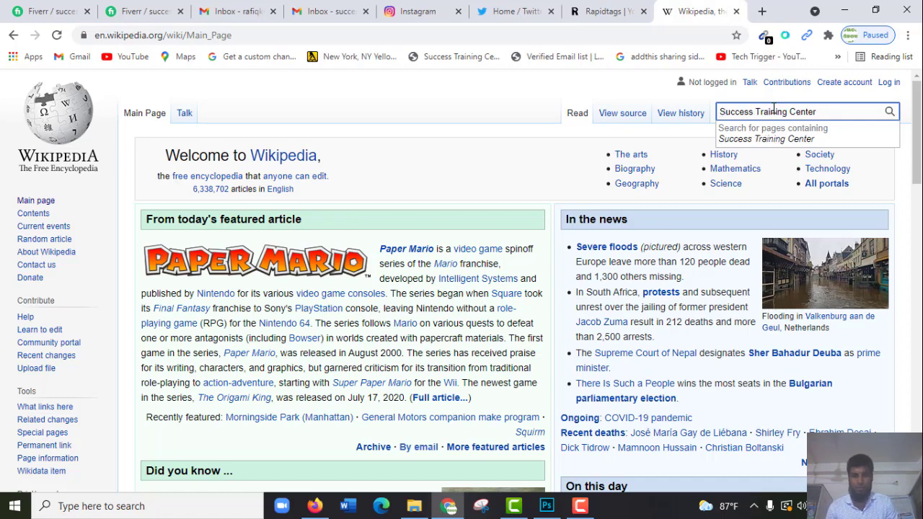
- Copy the whole search text, run the Wikipedia search for it, and review the matching pages
{"action": "key", "text": "ctrl+a"}
{"action": "key", "text": "ctrl+c"}
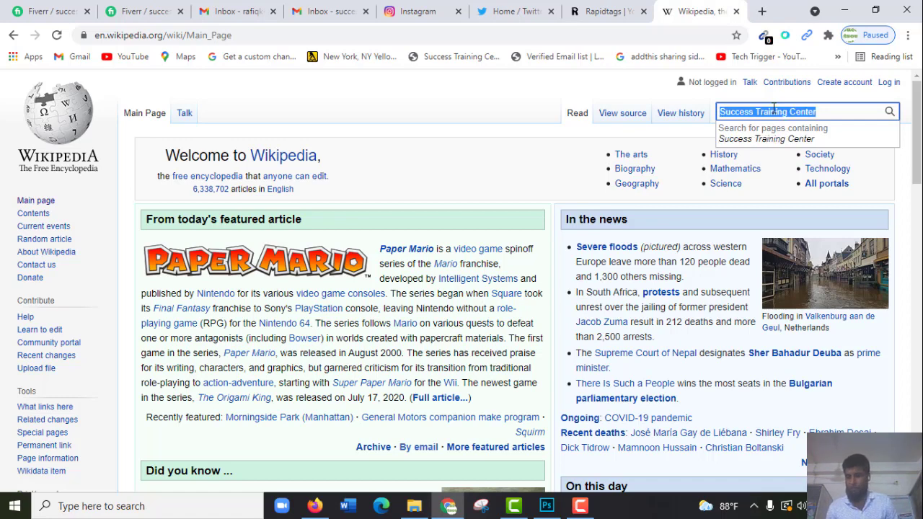
{"action": "key", "text": "Return"}
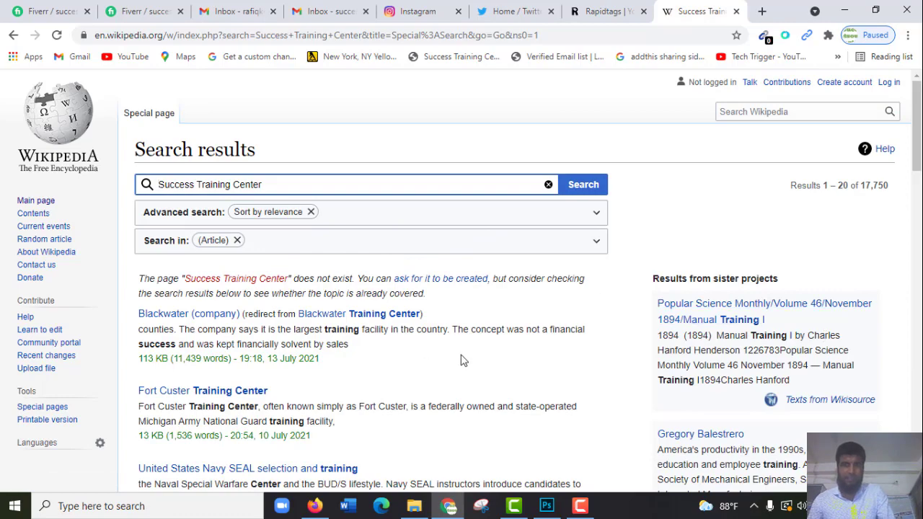
{"action": "scroll", "coordinate": [247, 432], "scroll_direction": "down", "scroll_amount": 3}
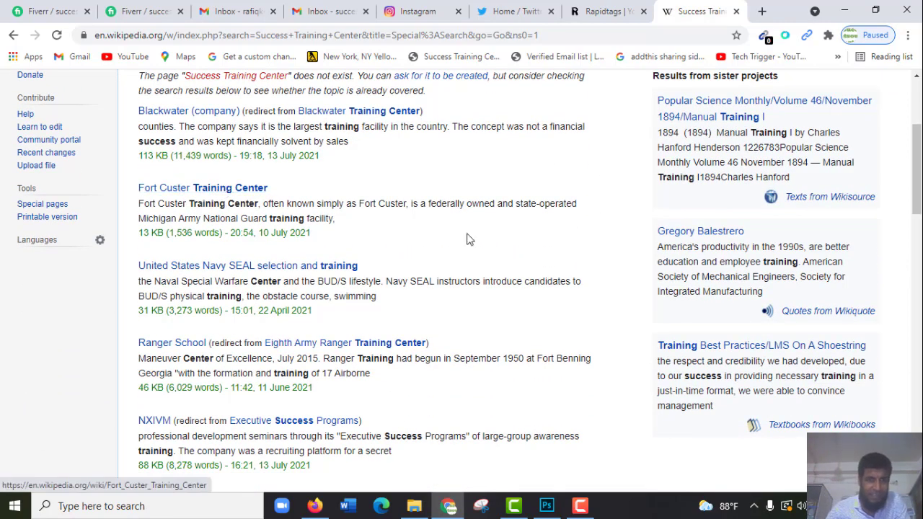
{"action": "scroll", "coordinate": [217, 216], "scroll_direction": "up", "scroll_amount": 3}
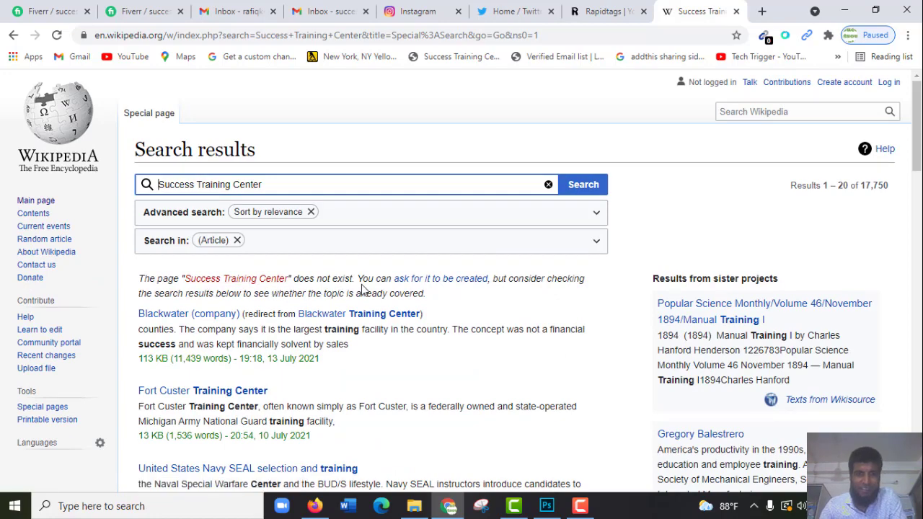
{"action": "scroll", "coordinate": [346, 303], "scroll_direction": "down", "scroll_amount": 7}
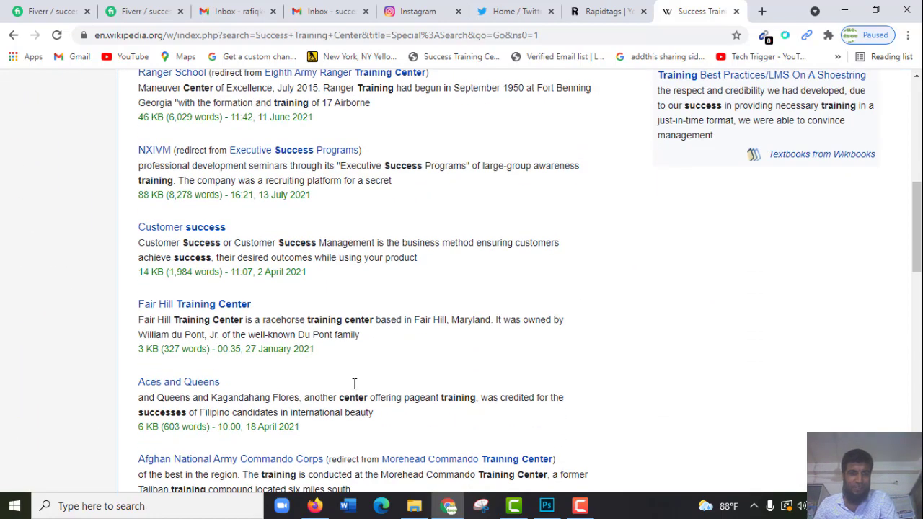
{"action": "scroll", "coordinate": [390, 357], "scroll_direction": "down", "scroll_amount": 3}
{"action": "scroll", "coordinate": [731, 233], "scroll_direction": "up", "scroll_amount": 1}
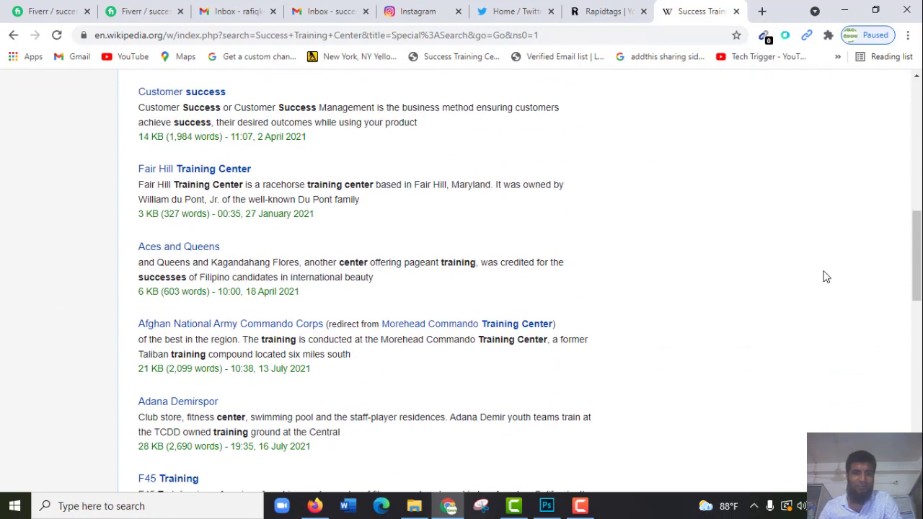
{"action": "scroll", "coordinate": [826, 277], "scroll_direction": "up", "scroll_amount": 8}
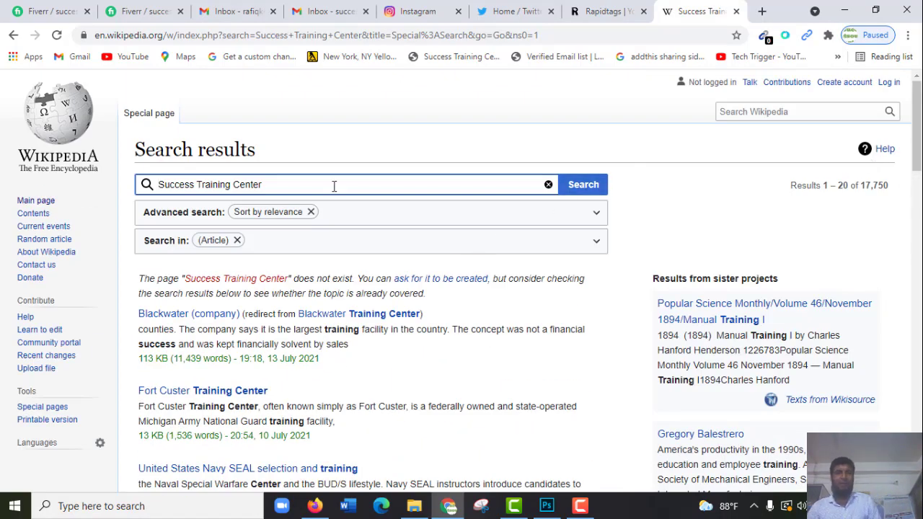
- Return to the main page, open the account creation form and paste "Success Training Center" as the username
{"action": "left_click", "coordinate": [12, 35]}
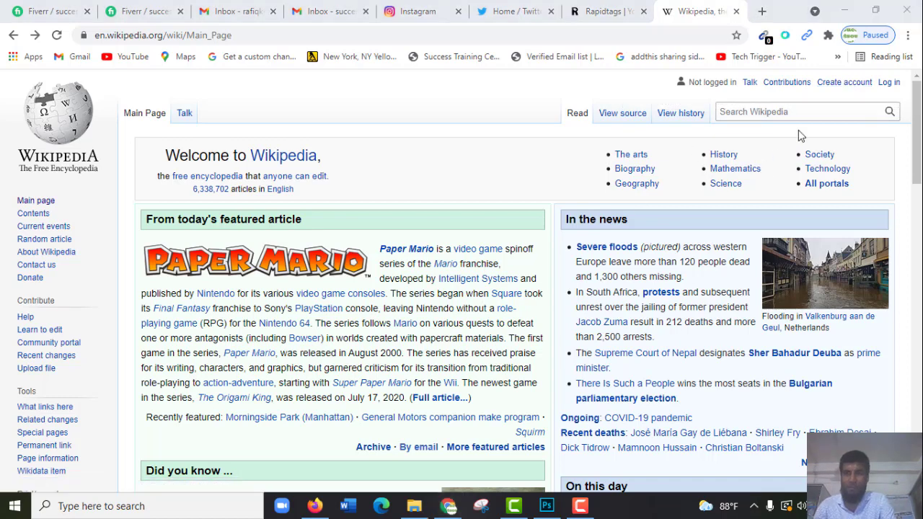
{"action": "left_click", "coordinate": [851, 85]}
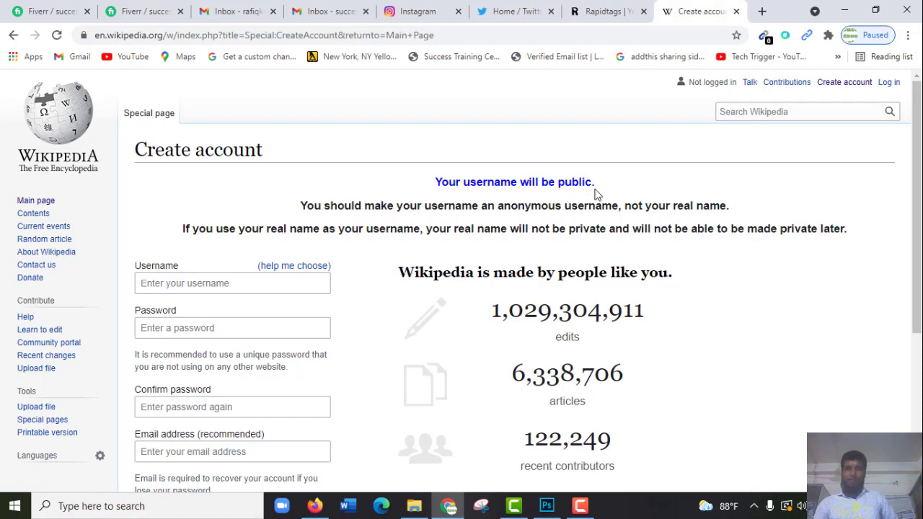
{"action": "left_click", "coordinate": [206, 283]}
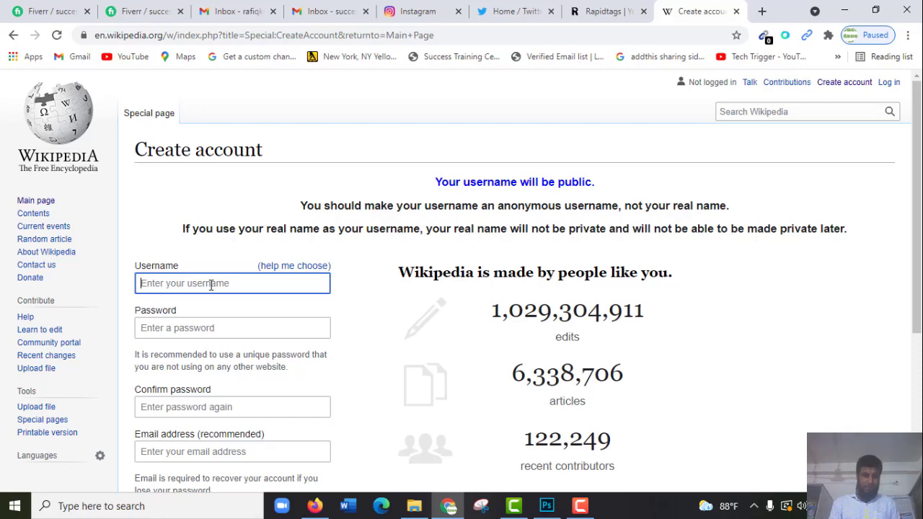
{"action": "key", "text": "ctrl+v"}
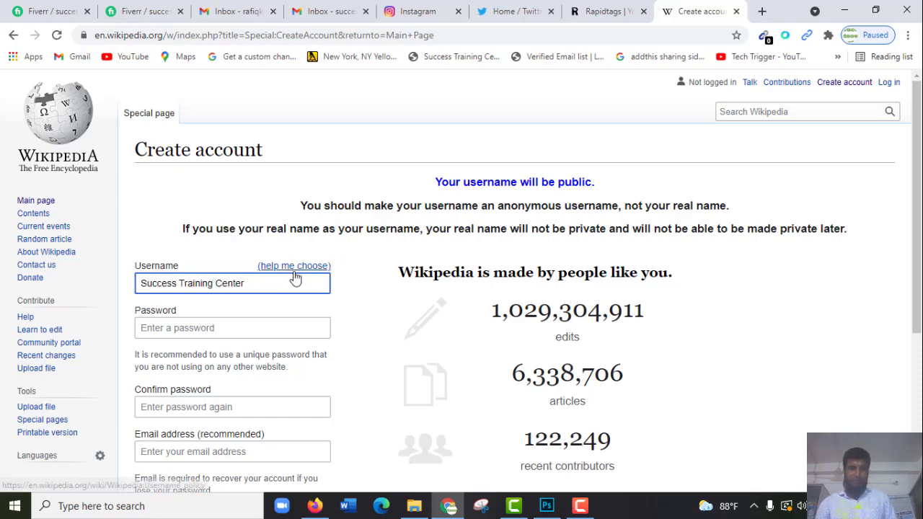
- Enter the account password in the account creation form and repeat it in the confirmation field
{"action": "scroll", "coordinate": [308, 256], "scroll_direction": "down", "scroll_amount": 1}
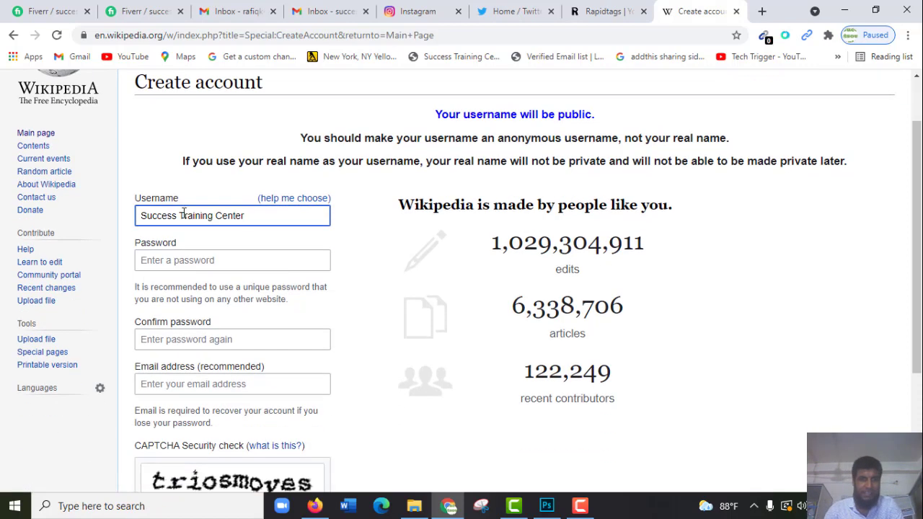
{"action": "left_click", "coordinate": [225, 233]}
{"action": "left_click", "coordinate": [213, 237]}
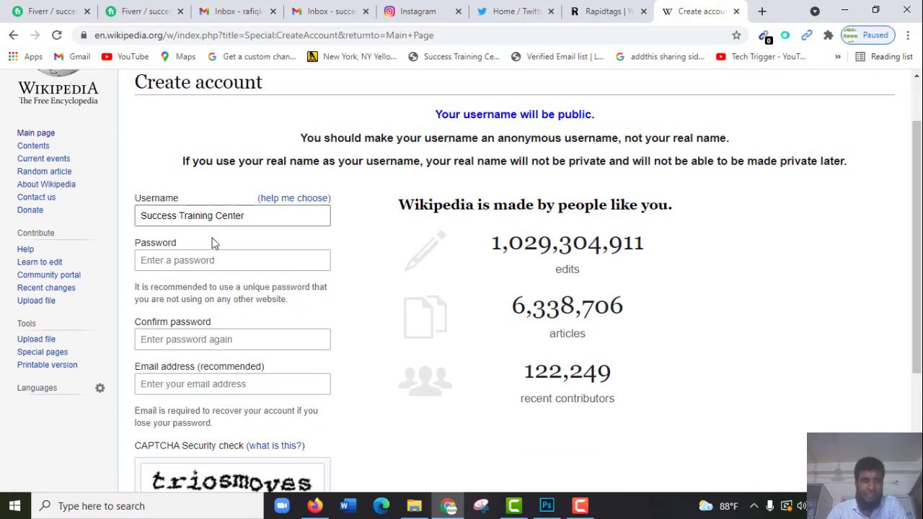
{"action": "left_click", "coordinate": [219, 239]}
{"action": "left_click", "coordinate": [173, 261]}
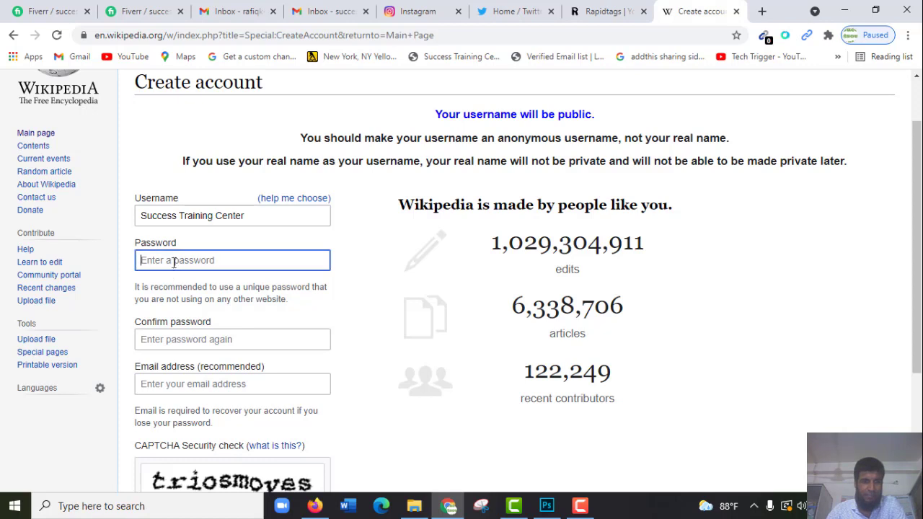
{"action": "type", "text": "•"}
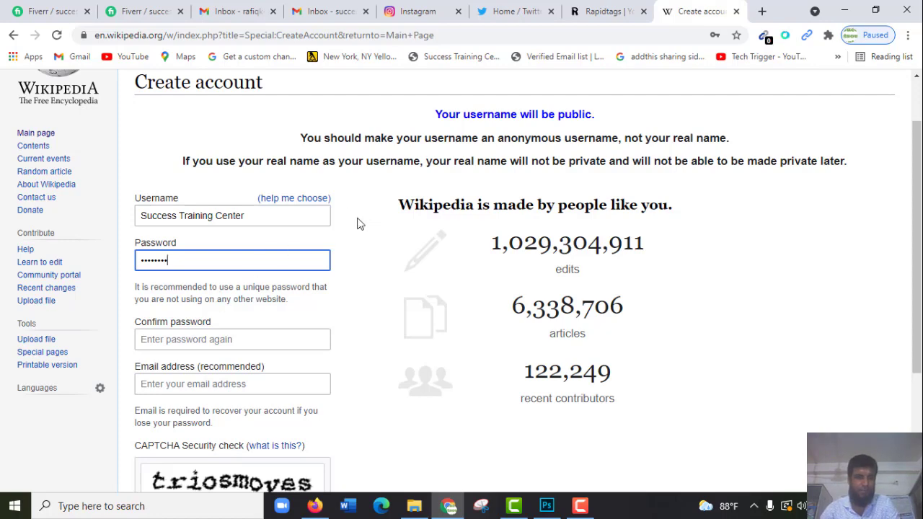
{"action": "scroll", "coordinate": [214, 208], "scroll_direction": "down", "scroll_amount": 2}
{"action": "left_click", "coordinate": [207, 205]}
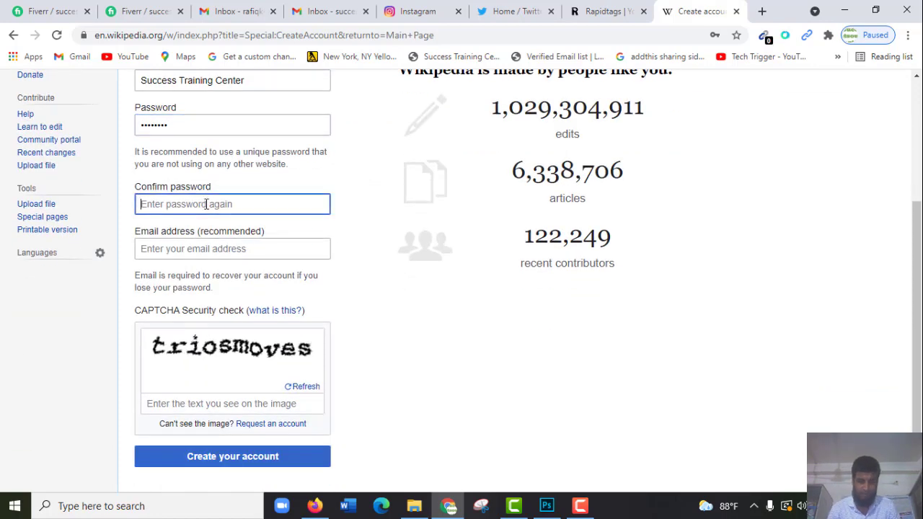
{"action": "type", "text": "•"}
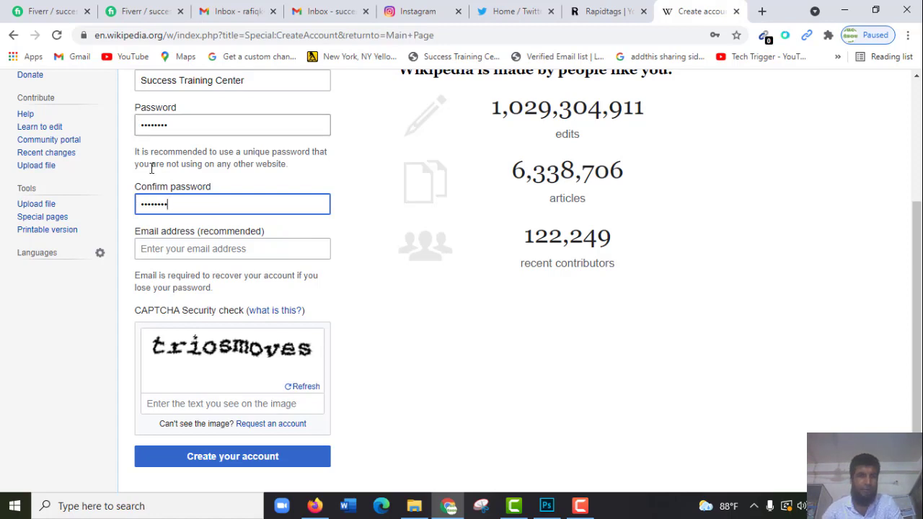
{"action": "scroll", "coordinate": [254, 223], "scroll_direction": "down", "scroll_amount": 1}
{"action": "left_click", "coordinate": [180, 205]}
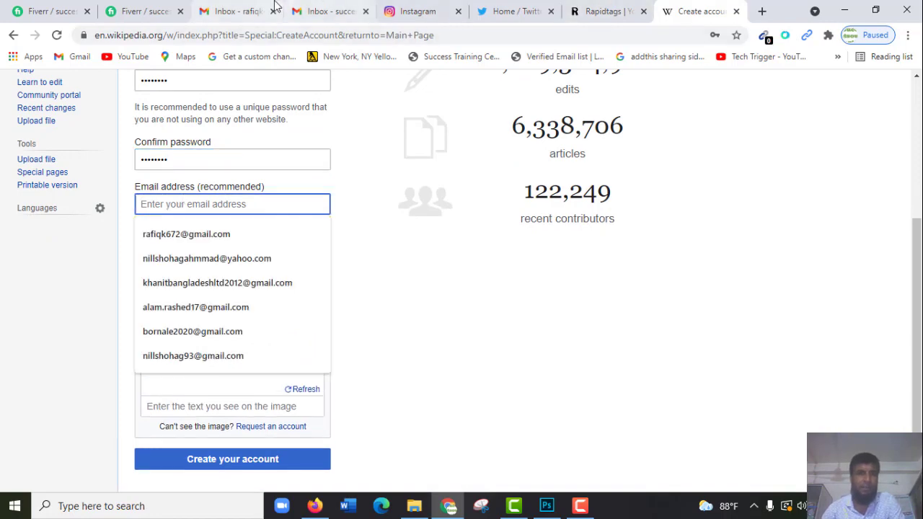
{"action": "left_click", "coordinate": [328, 11]}
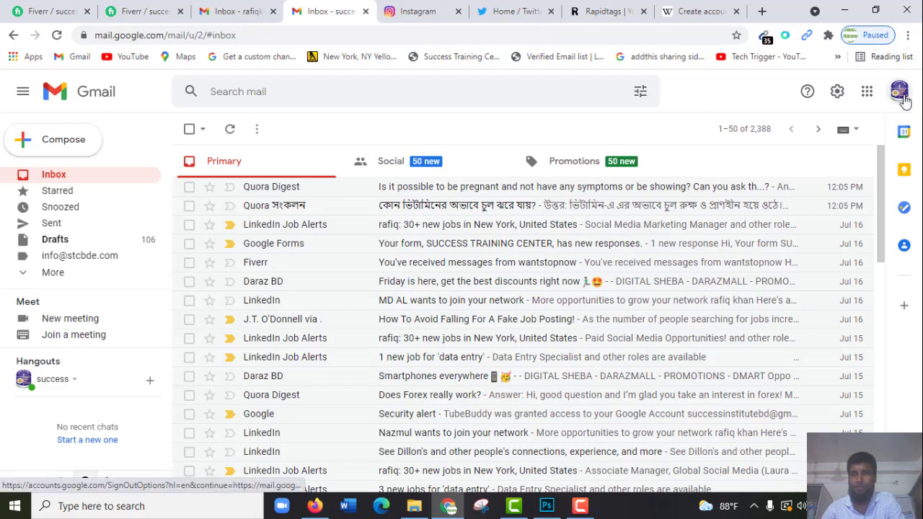
{"action": "left_click", "coordinate": [899, 91]}
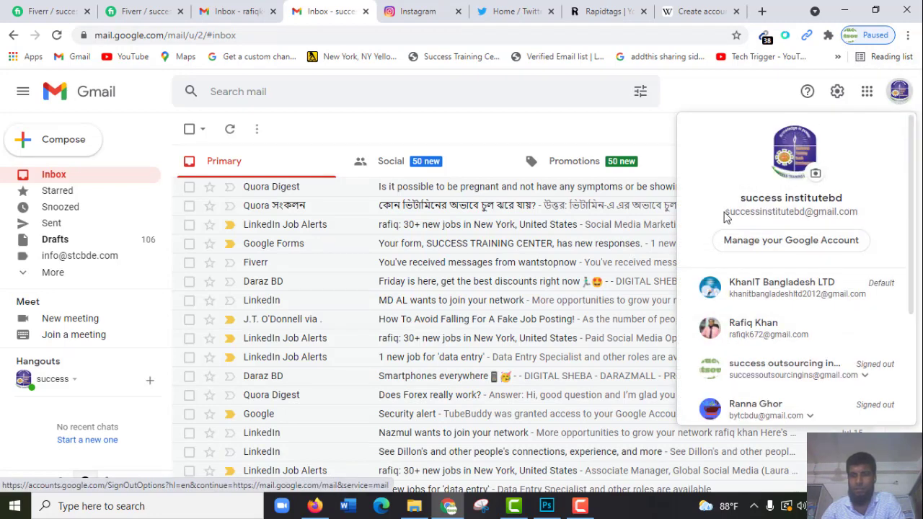
{"action": "left_click_drag", "start_coordinate": [727, 209], "coordinate": [859, 214]}
{"action": "right_click", "coordinate": [848, 211]}
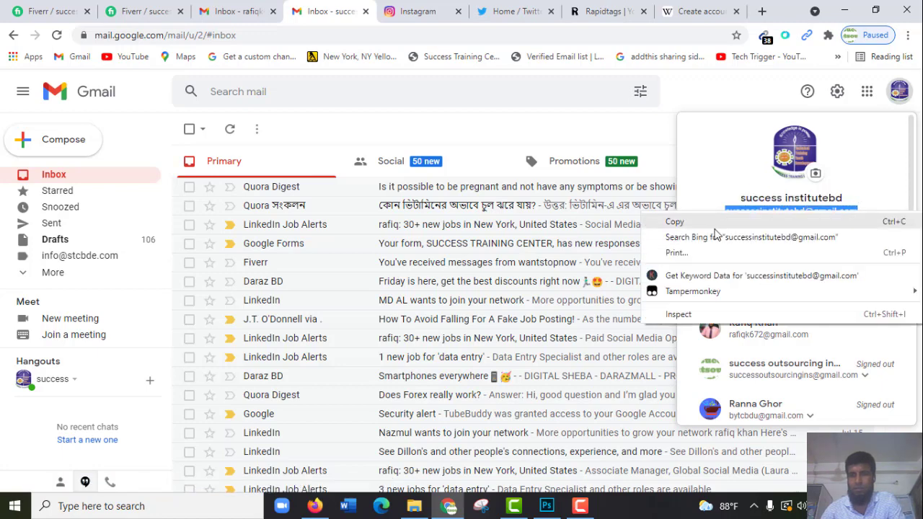
{"action": "left_click", "coordinate": [698, 227]}
{"action": "left_click", "coordinate": [700, 11]}
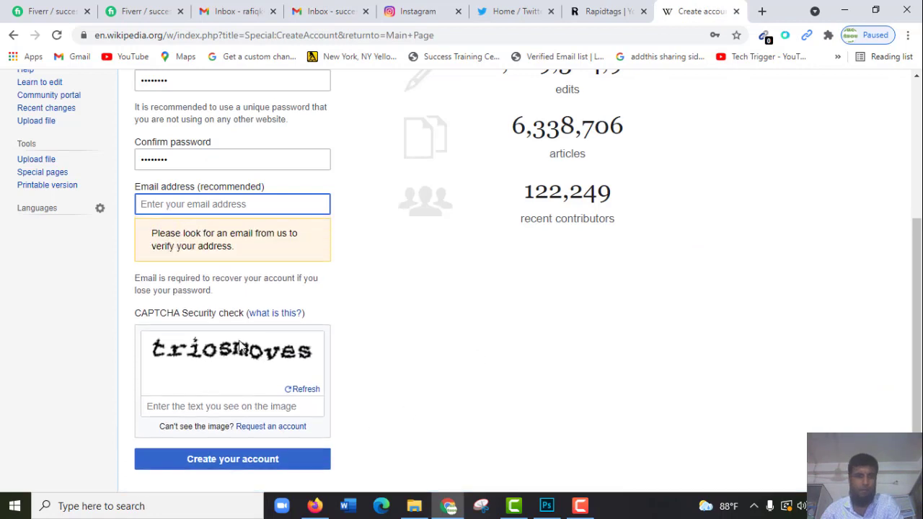
{"action": "left_click", "coordinate": [222, 204]}
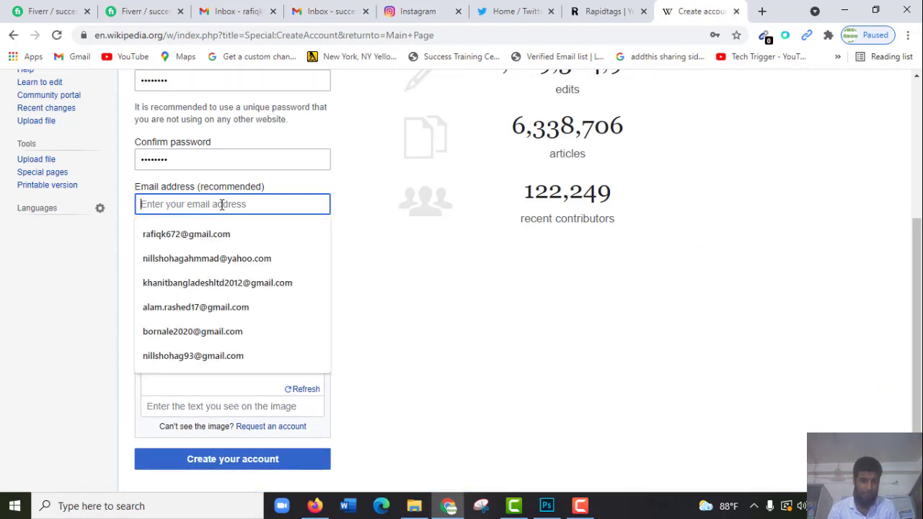
{"action": "key", "text": "ctrl+v"}
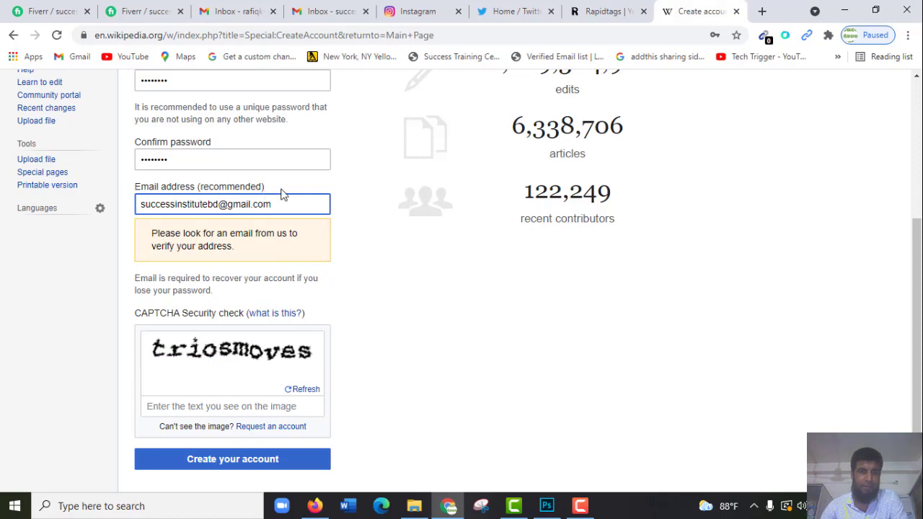
- Check the details entered so far and fill in the CAPTCHA security check with the text shown in the image
{"action": "scroll", "coordinate": [346, 224], "scroll_direction": "down", "scroll_amount": 2}
{"action": "left_click", "coordinate": [395, 230]}
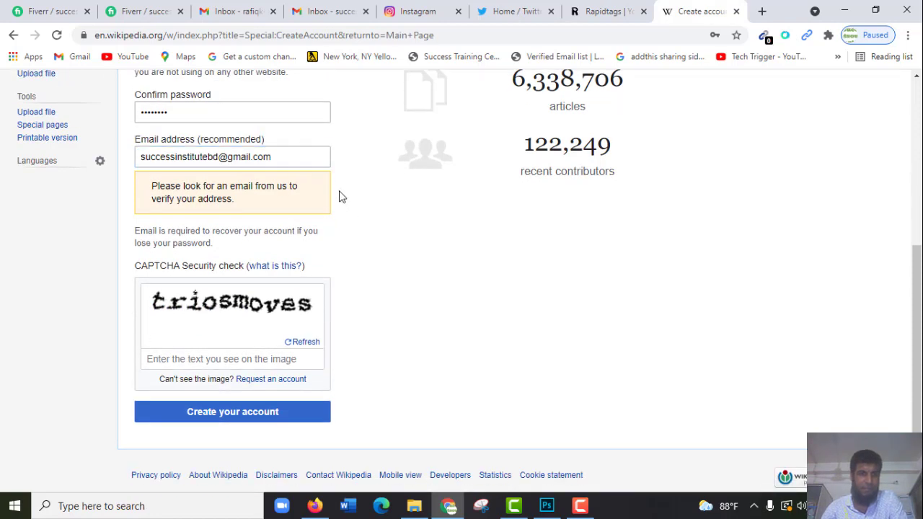
{"action": "scroll", "coordinate": [354, 229], "scroll_direction": "up", "scroll_amount": 2}
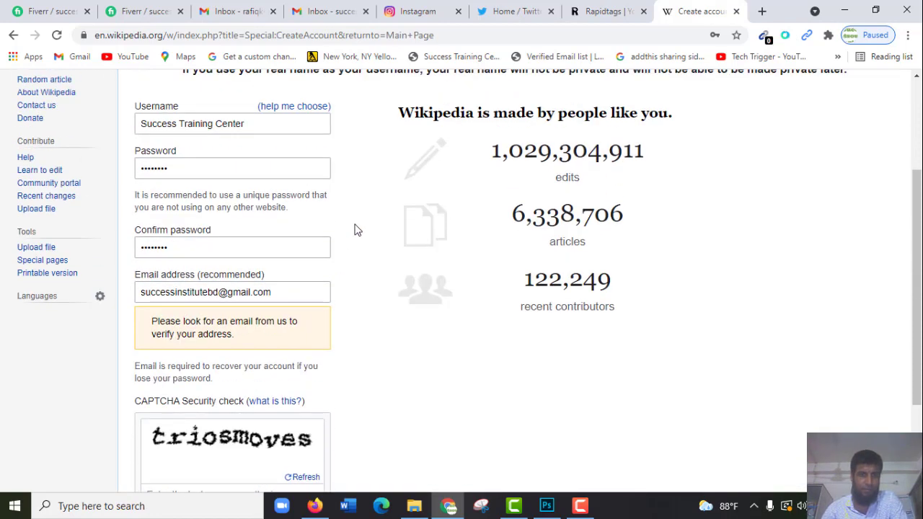
{"action": "scroll", "coordinate": [353, 229], "scroll_direction": "down", "scroll_amount": 3}
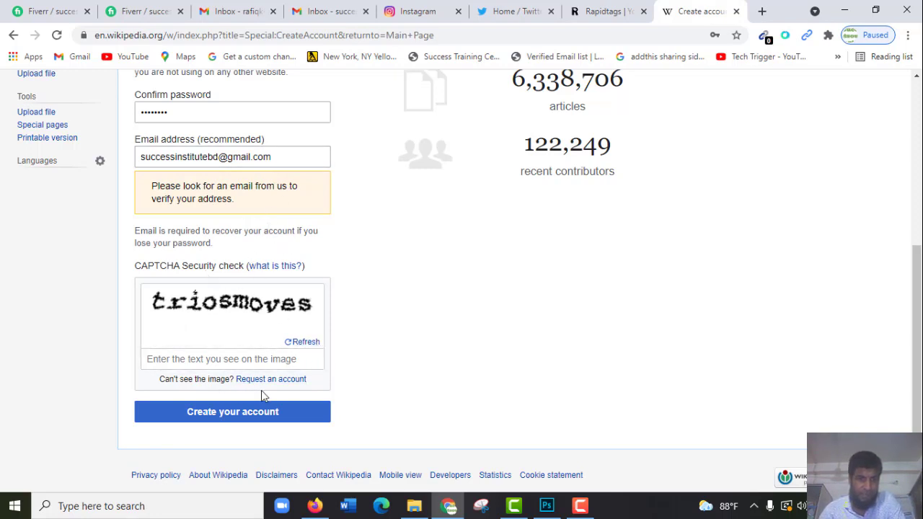
{"action": "left_click", "coordinate": [177, 361]}
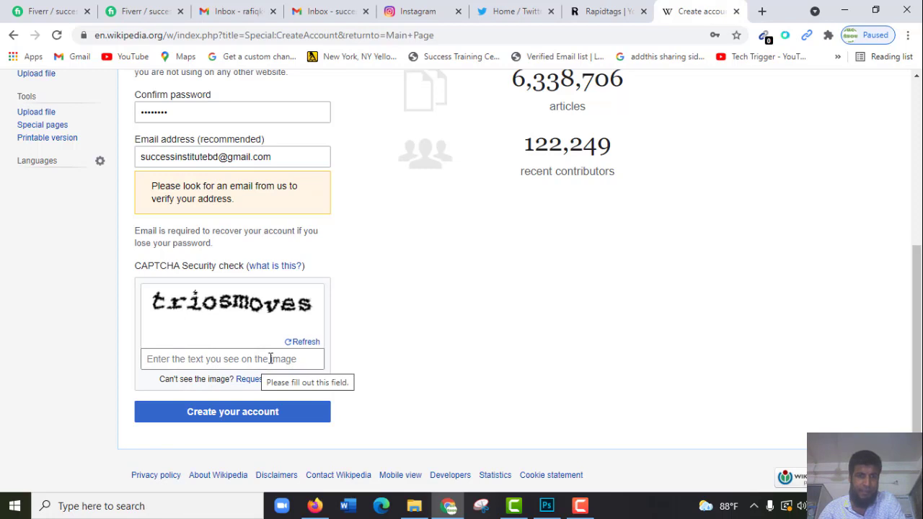
{"action": "left_click", "coordinate": [190, 358]}
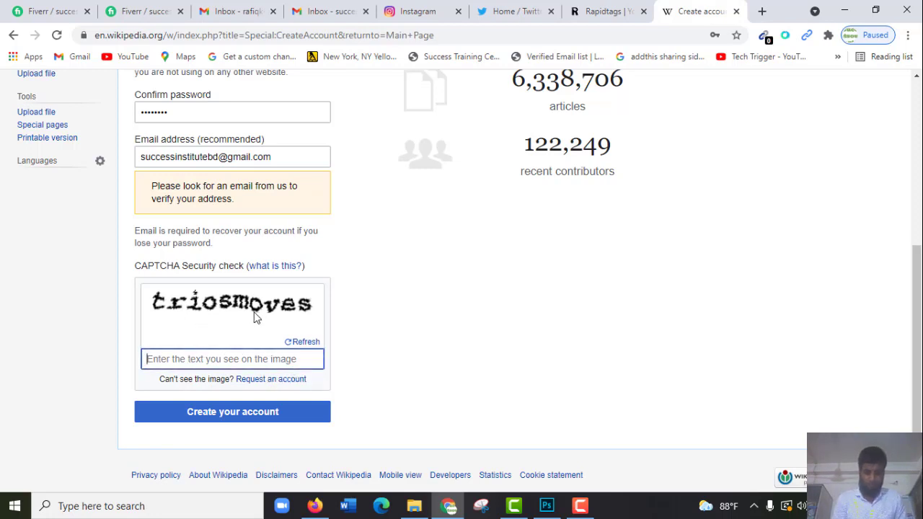
{"action": "type", "text": "triosmo"}
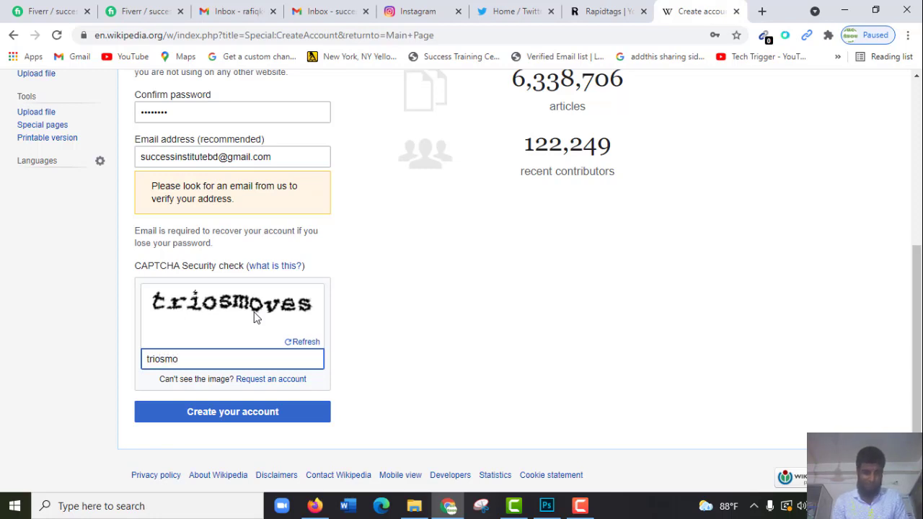
{"action": "type", "text": "ves"}
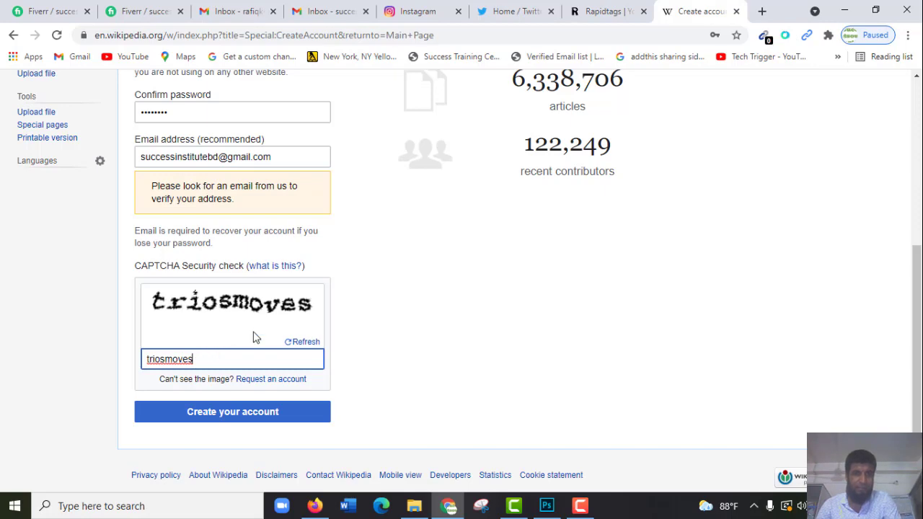
- Review the completed account creation form from the username to the CAPTCHA and submit it to create the account
{"action": "scroll", "coordinate": [302, 226], "scroll_direction": "up", "scroll_amount": 5}
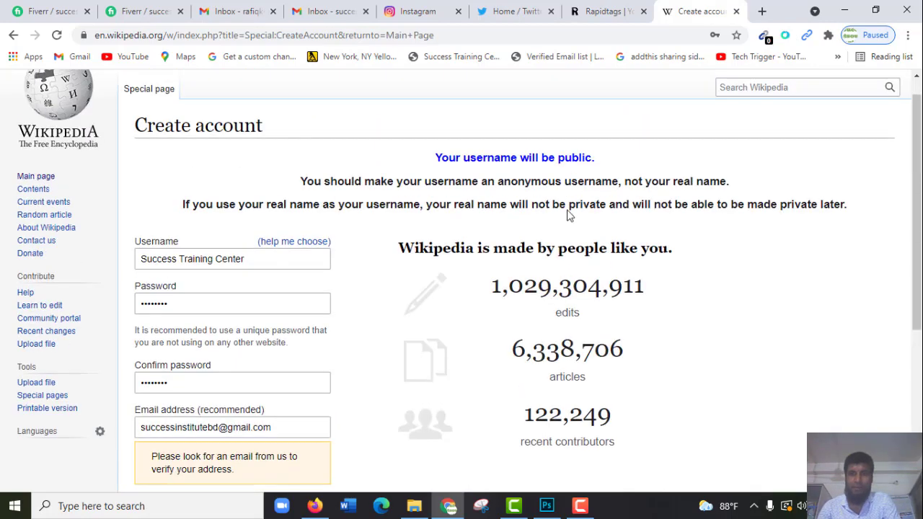
{"action": "scroll", "coordinate": [237, 258], "scroll_direction": "down", "scroll_amount": 4}
{"action": "scroll", "coordinate": [243, 254], "scroll_direction": "up", "scroll_amount": 4}
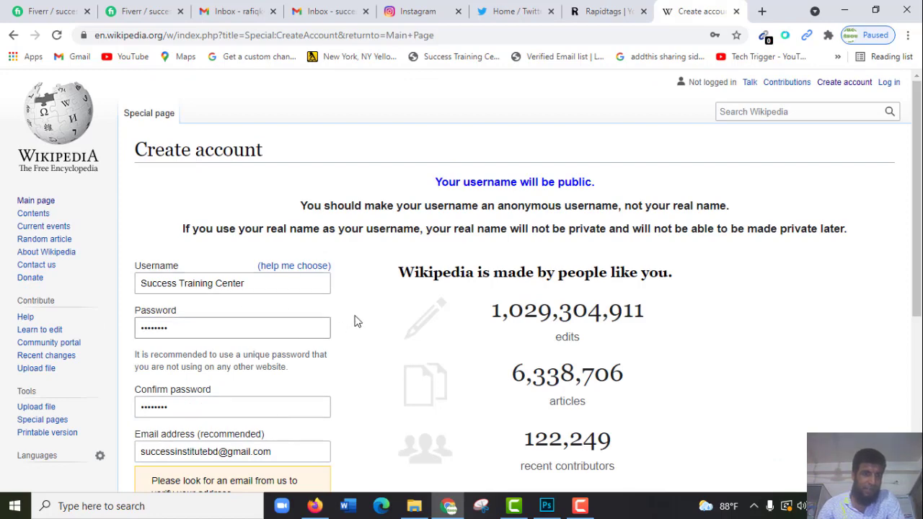
{"action": "scroll", "coordinate": [461, 310], "scroll_direction": "down", "scroll_amount": 4}
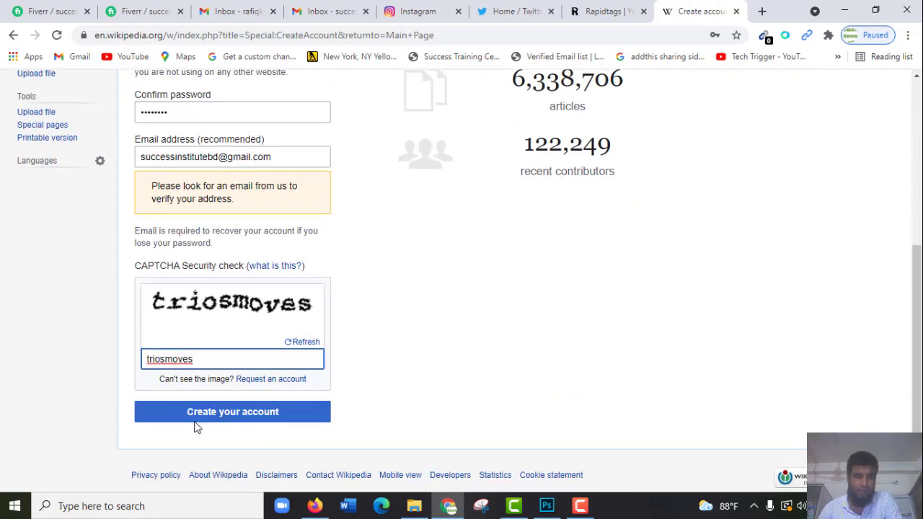
{"action": "left_click", "coordinate": [265, 423]}
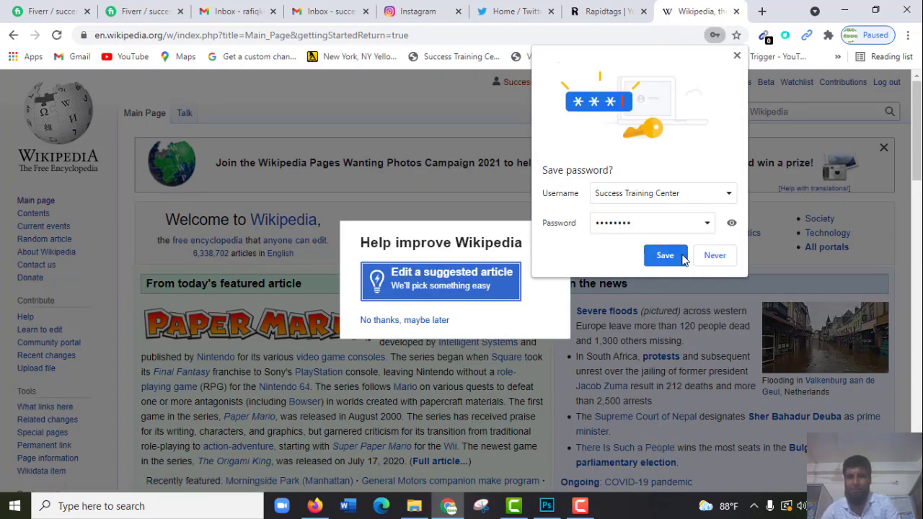
- Save the new account's login in the browser and decline the offer to edit a suggested article
{"action": "left_click", "coordinate": [664, 256]}
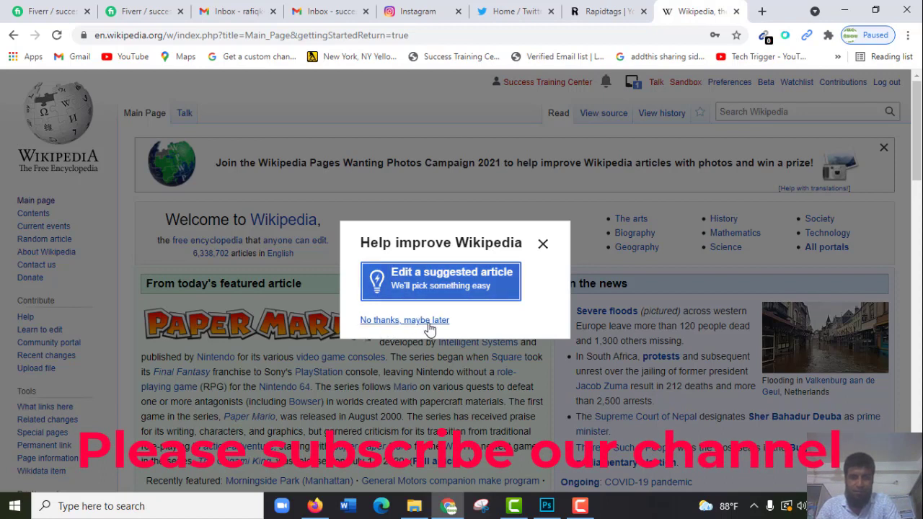
{"action": "left_click", "coordinate": [390, 324]}
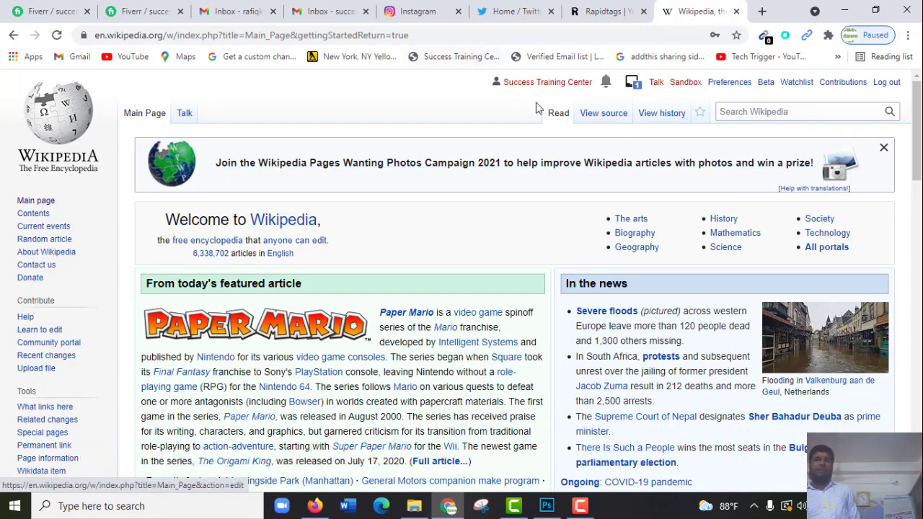
- Look through Wikipedia's main page, from the featured article down to the sister projects and language lists
{"action": "mouse_move", "coordinate": [476, 321]}
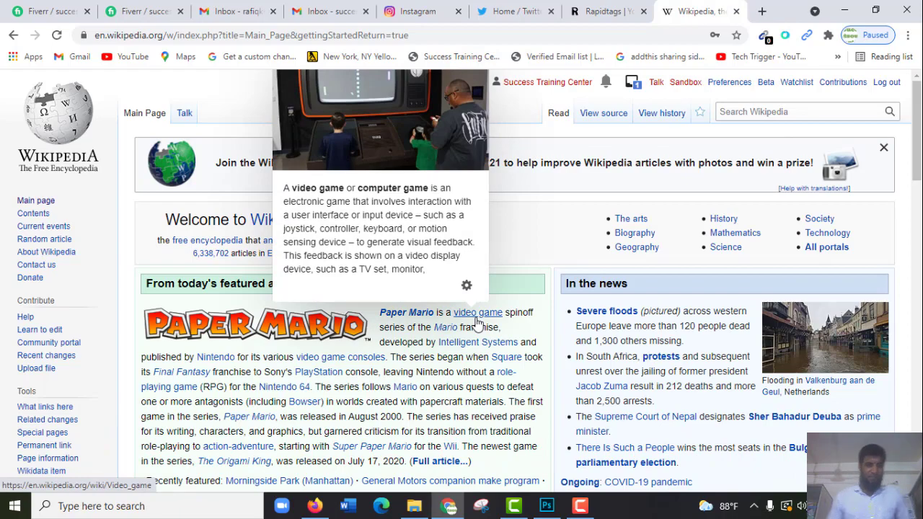
{"action": "scroll", "coordinate": [43, 396], "scroll_direction": "down", "scroll_amount": 1}
{"action": "scroll", "coordinate": [42, 398], "scroll_direction": "down", "scroll_amount": 2}
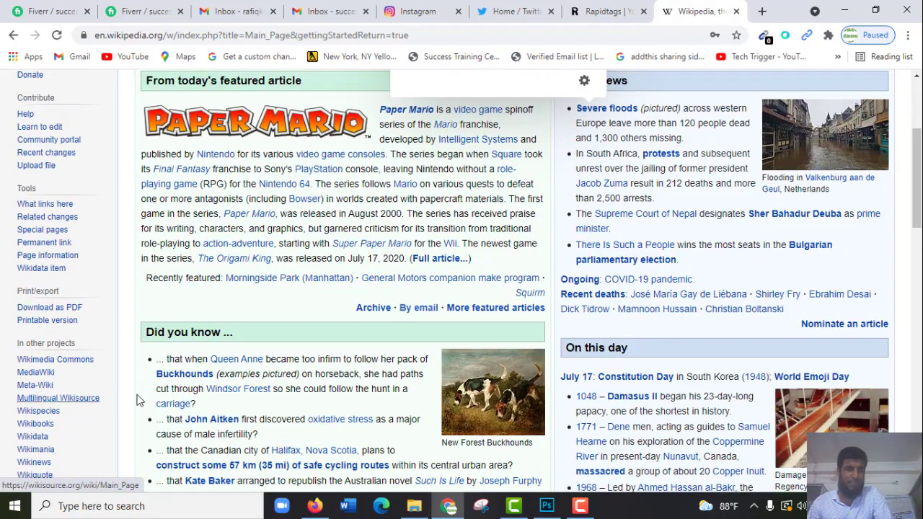
{"action": "scroll", "coordinate": [728, 312], "scroll_direction": "up", "scroll_amount": 1}
{"action": "scroll", "coordinate": [466, 340], "scroll_direction": "down", "scroll_amount": 7}
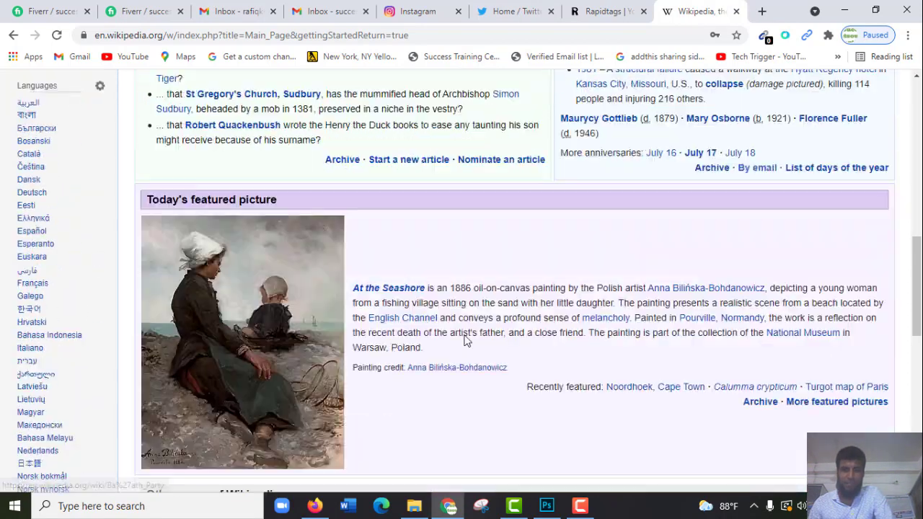
{"action": "scroll", "coordinate": [534, 291], "scroll_direction": "up", "scroll_amount": 5}
{"action": "scroll", "coordinate": [534, 291], "scroll_direction": "up", "scroll_amount": 1}
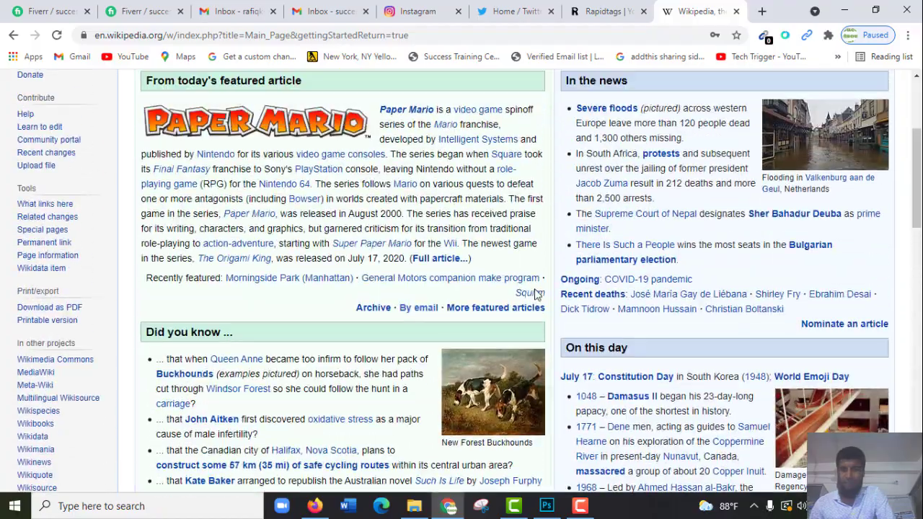
{"action": "scroll", "coordinate": [531, 294], "scroll_direction": "down", "scroll_amount": 13}
{"action": "scroll", "coordinate": [283, 360], "scroll_direction": "down", "scroll_amount": 3}
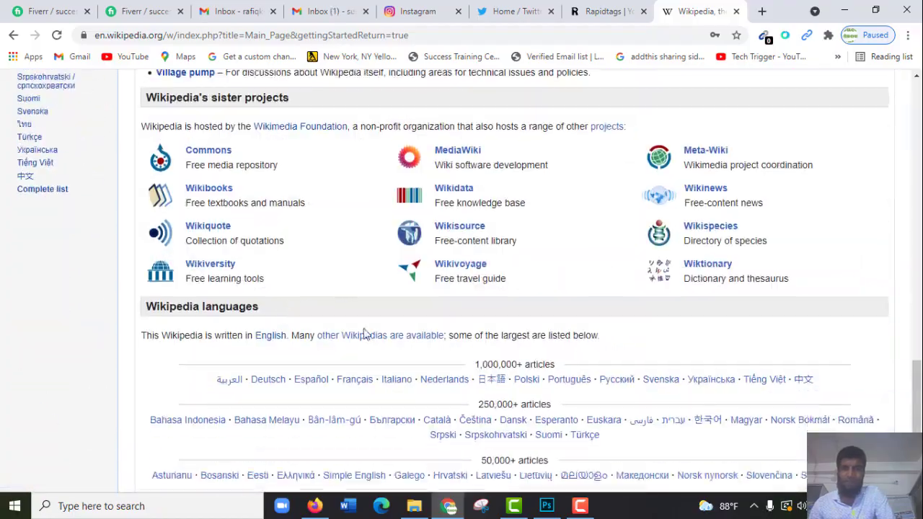
{"action": "scroll", "coordinate": [803, 155], "scroll_direction": "up", "scroll_amount": 15}
{"action": "scroll", "coordinate": [847, 161], "scroll_direction": "up", "scroll_amount": 1}
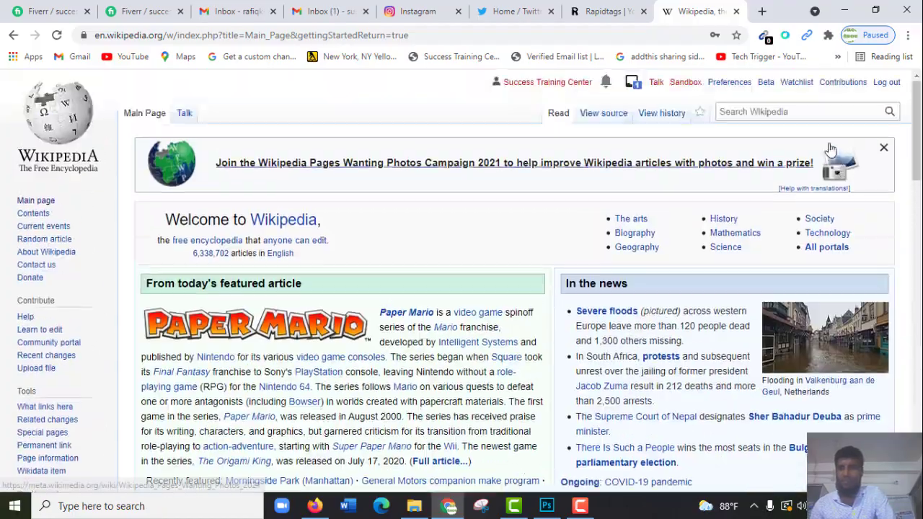
- Search Wikipedia for pages containing "Success Training Center"
{"action": "left_click", "coordinate": [804, 111]}
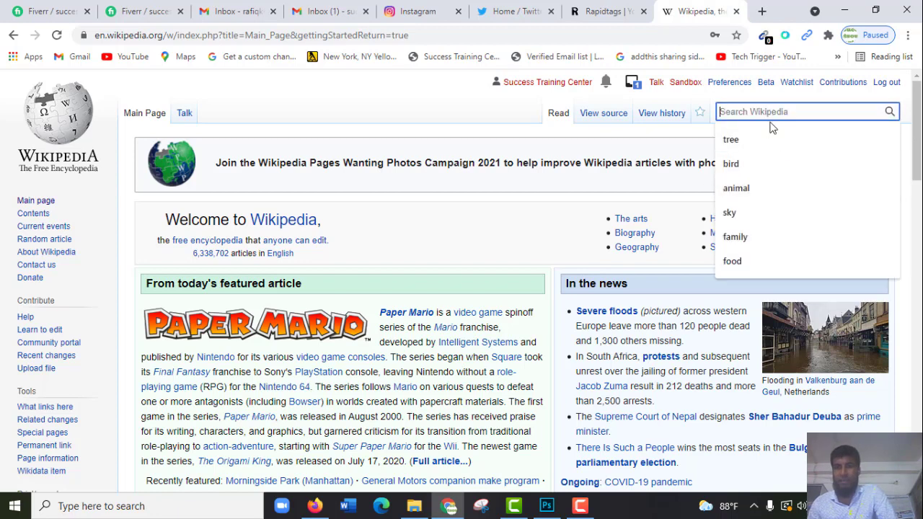
{"action": "left_click", "coordinate": [650, 139]}
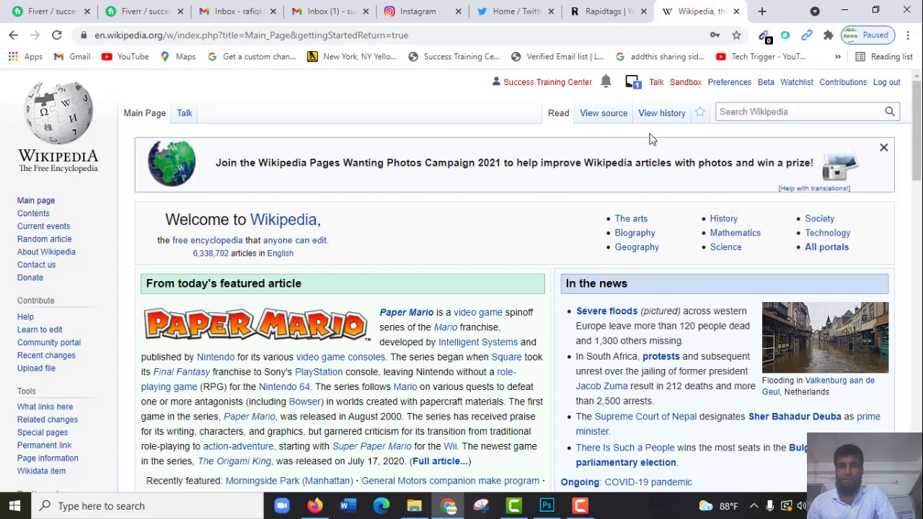
{"action": "left_click", "coordinate": [761, 112]}
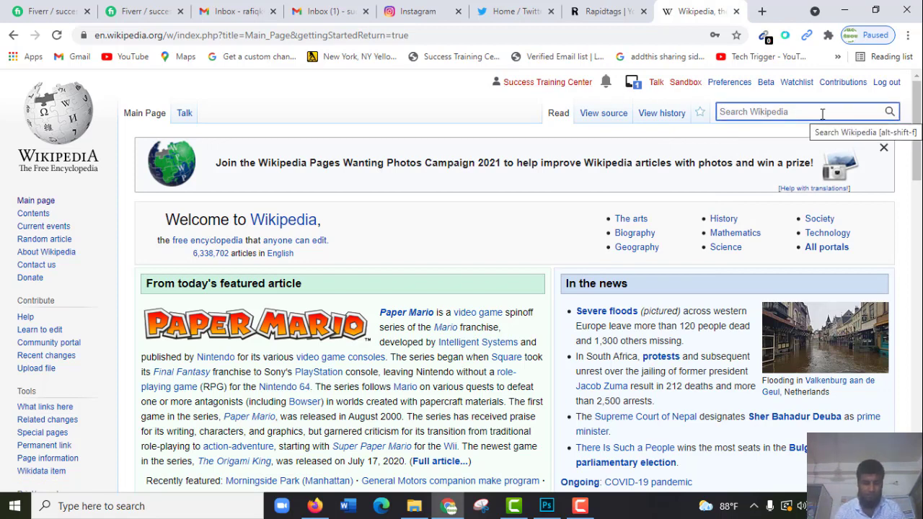
{"action": "type", "text": "Success T"}
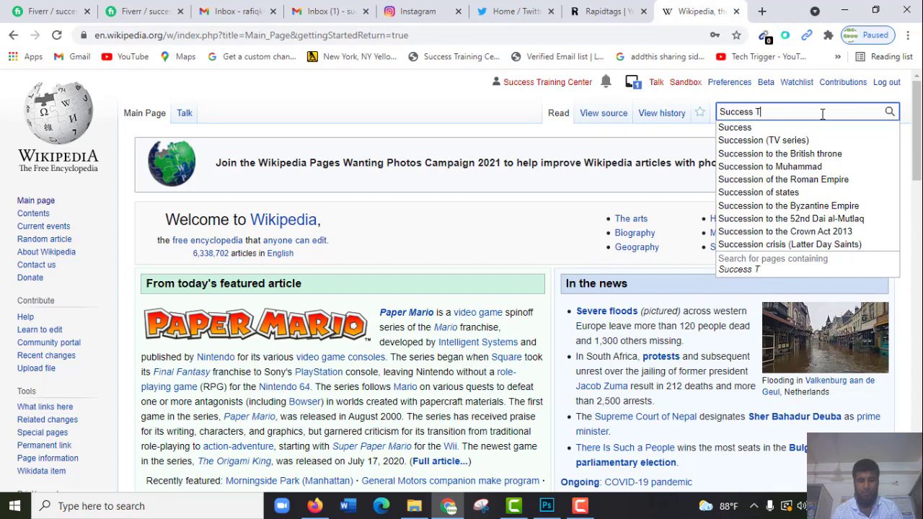
{"action": "type", "text": "Rai"}
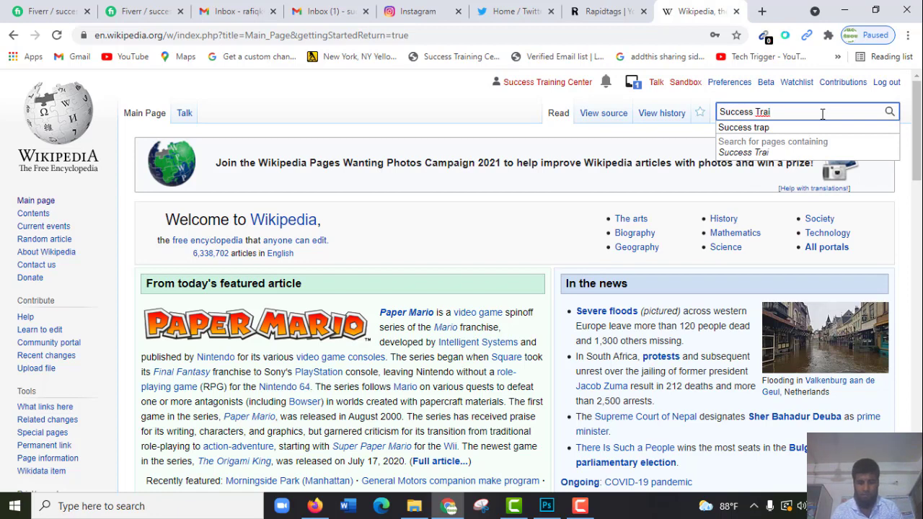
{"action": "type", "text": "ning Center"}
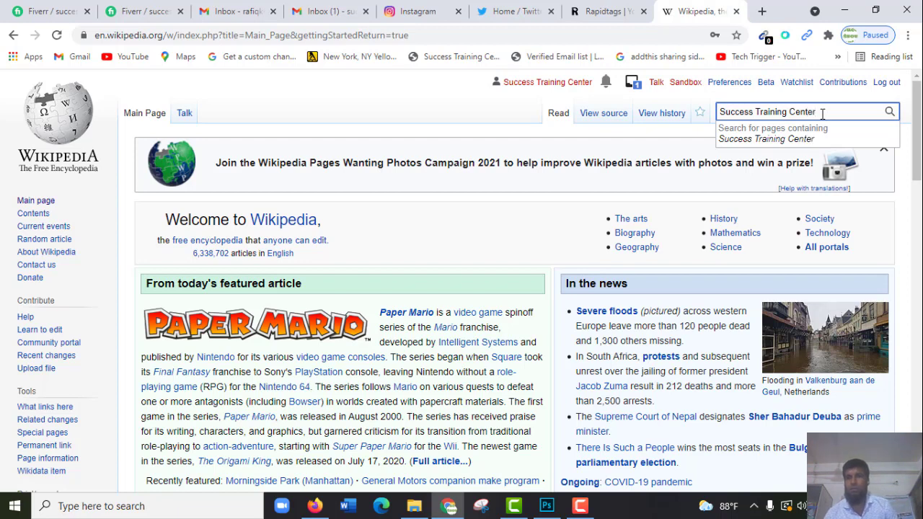
{"action": "key", "text": "Down"}
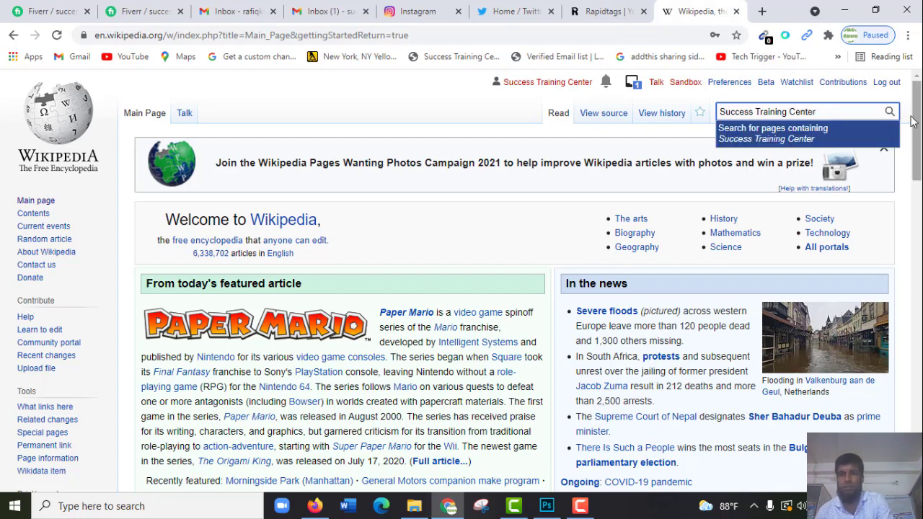
{"action": "left_click", "coordinate": [777, 137]}
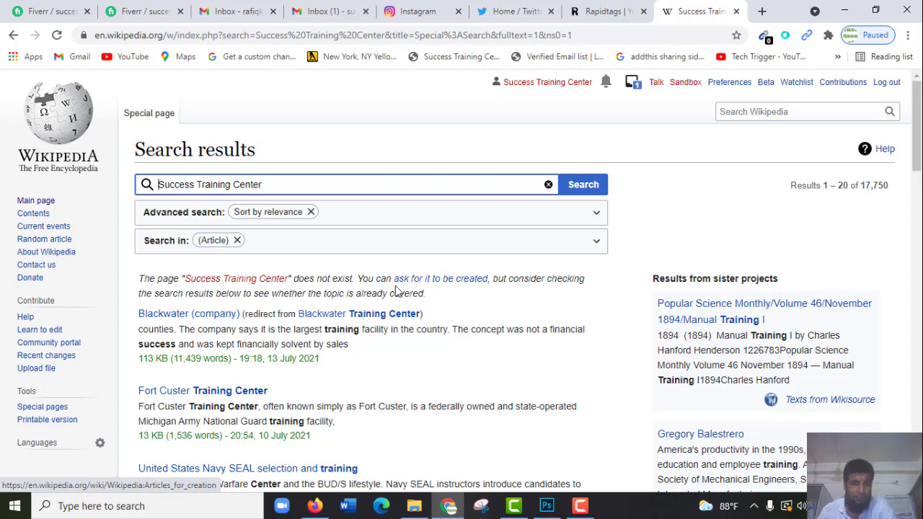
- Skim the search results, follow the offer to ask for the missing page's creation, and look over the article creation guidance
{"action": "scroll", "coordinate": [358, 348], "scroll_direction": "down", "scroll_amount": 2}
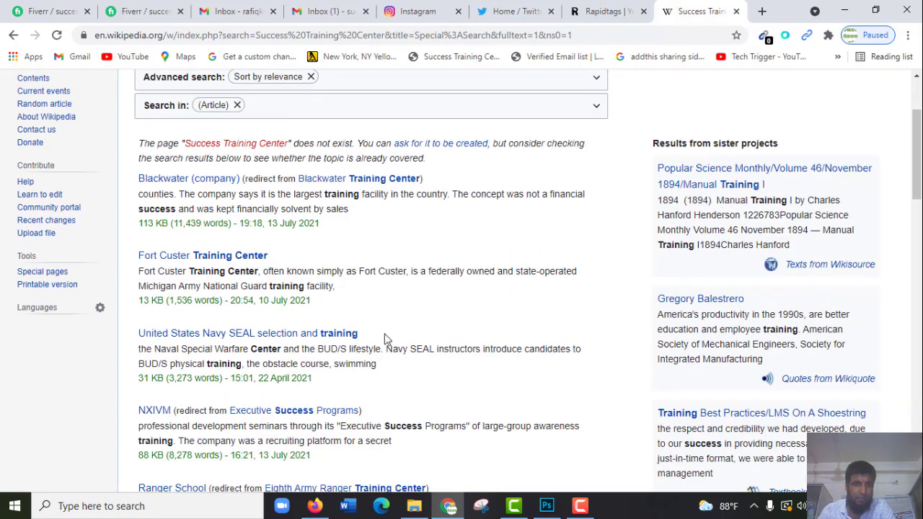
{"action": "scroll", "coordinate": [368, 328], "scroll_direction": "down", "scroll_amount": 2}
{"action": "scroll", "coordinate": [357, 351], "scroll_direction": "down", "scroll_amount": 3}
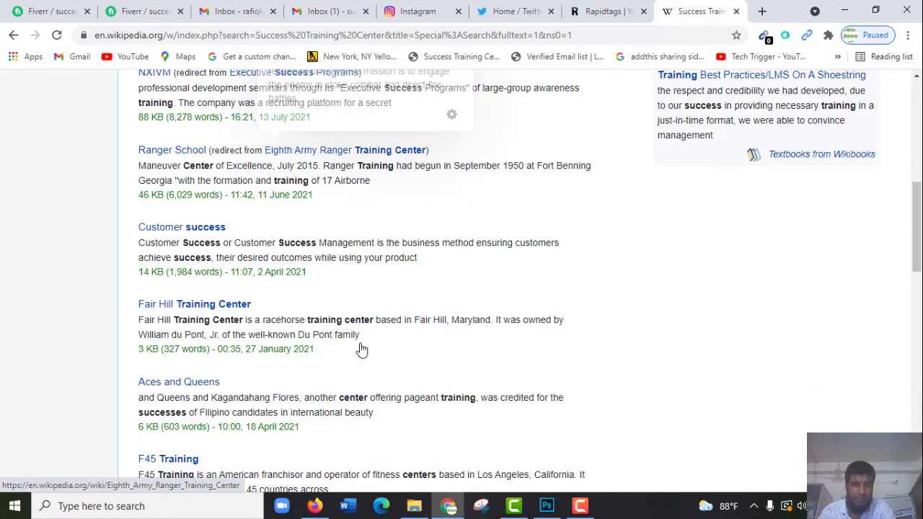
{"action": "scroll", "coordinate": [526, 338], "scroll_direction": "up", "scroll_amount": 6}
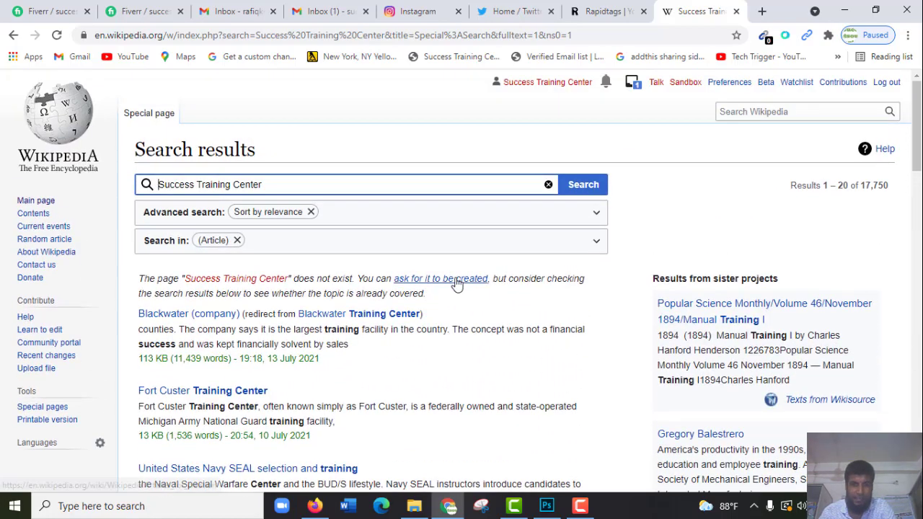
{"action": "left_click", "coordinate": [442, 282]}
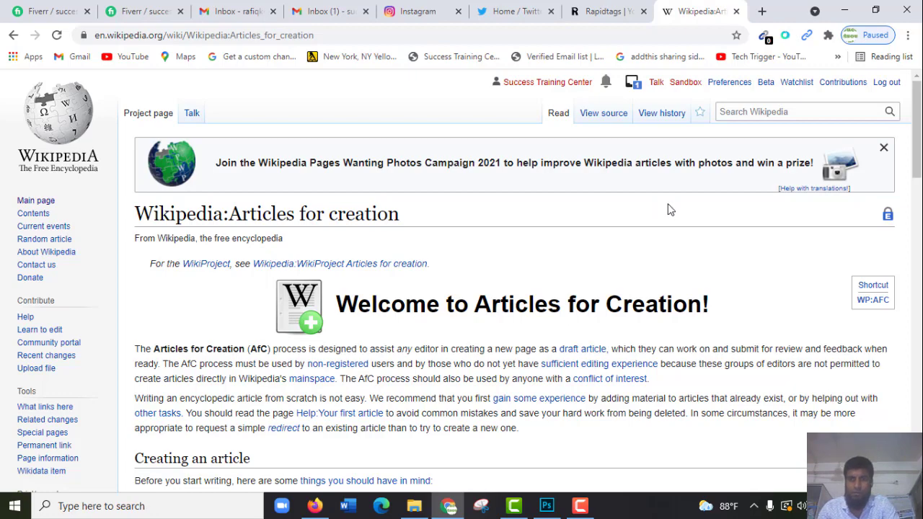
{"action": "scroll", "coordinate": [597, 240], "scroll_direction": "down", "scroll_amount": 3}
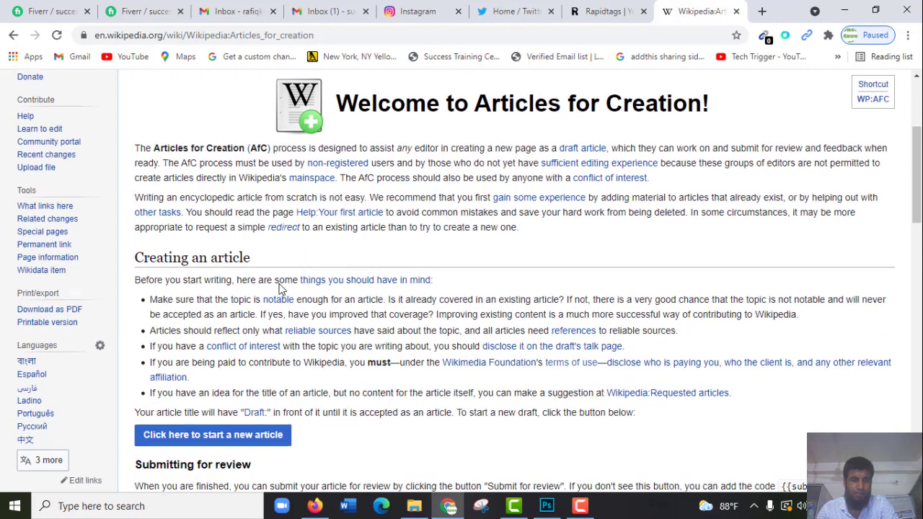
{"action": "scroll", "coordinate": [282, 288], "scroll_direction": "up", "scroll_amount": 3}
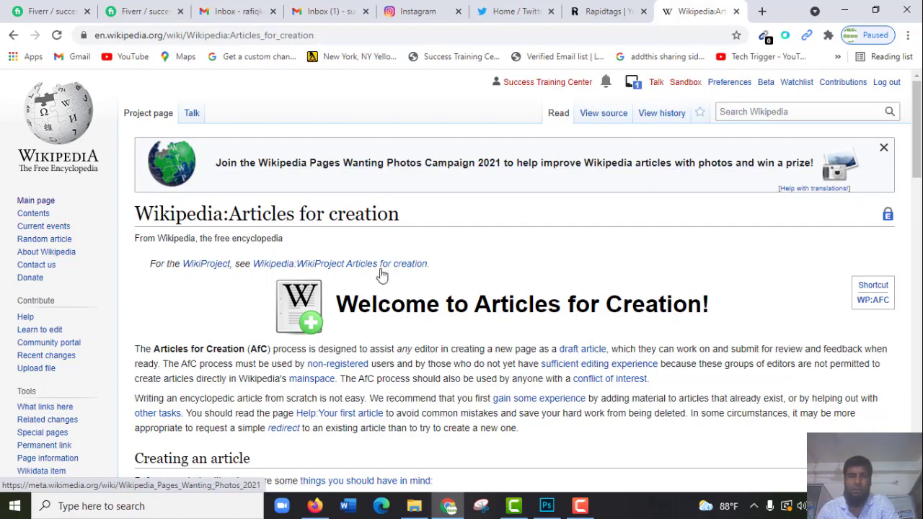
{"action": "scroll", "coordinate": [298, 333], "scroll_direction": "down", "scroll_amount": 5}
{"action": "scroll", "coordinate": [213, 188], "scroll_direction": "up", "scroll_amount": 3}
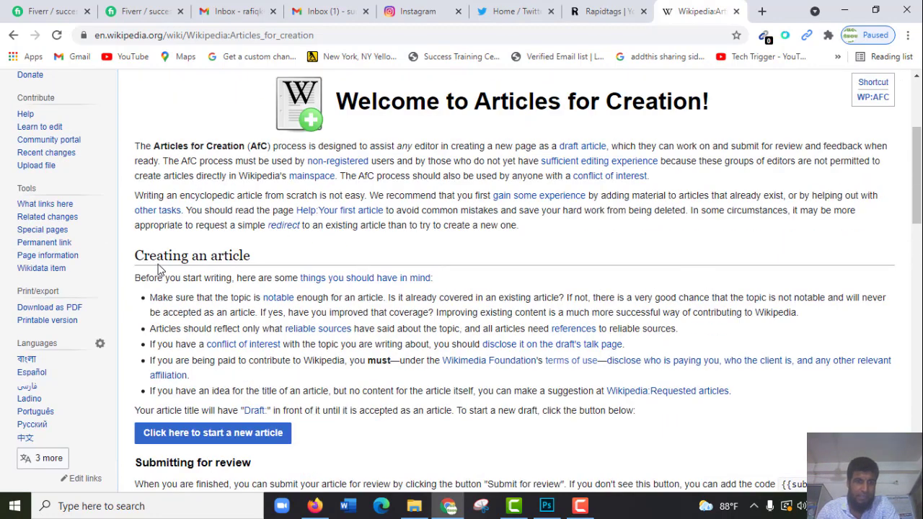
{"action": "scroll", "coordinate": [469, 212], "scroll_direction": "up", "scroll_amount": 2}
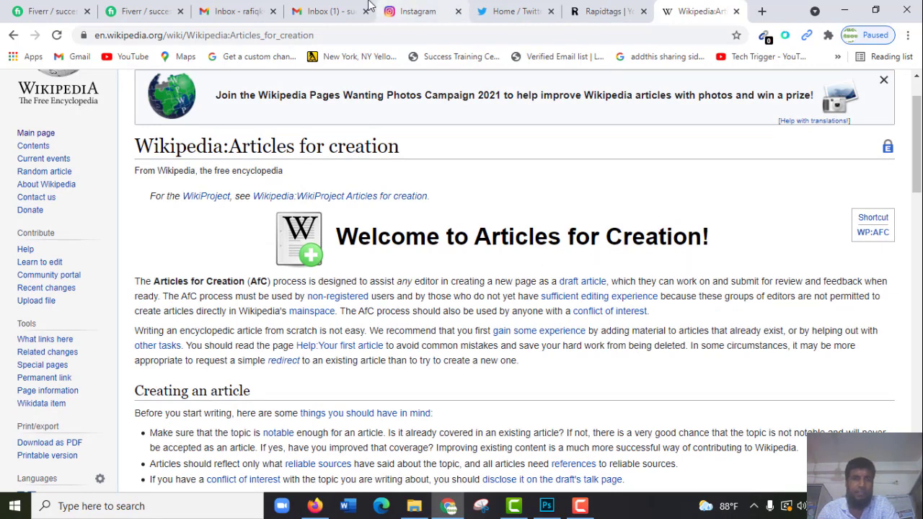
- Switch to Gmail, open Wikipedia's welcome email and confirm the email address for the Success Training Center account
{"action": "left_click", "coordinate": [339, 12]}
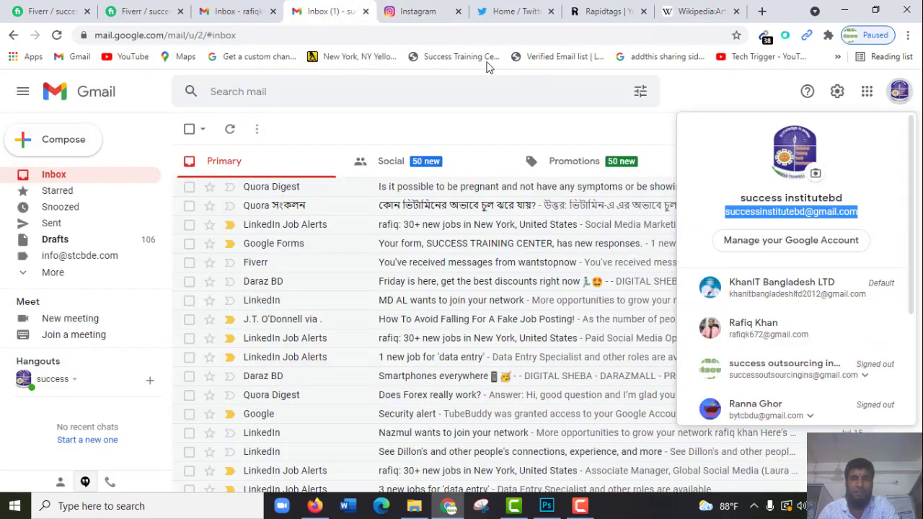
{"action": "left_click", "coordinate": [758, 81]}
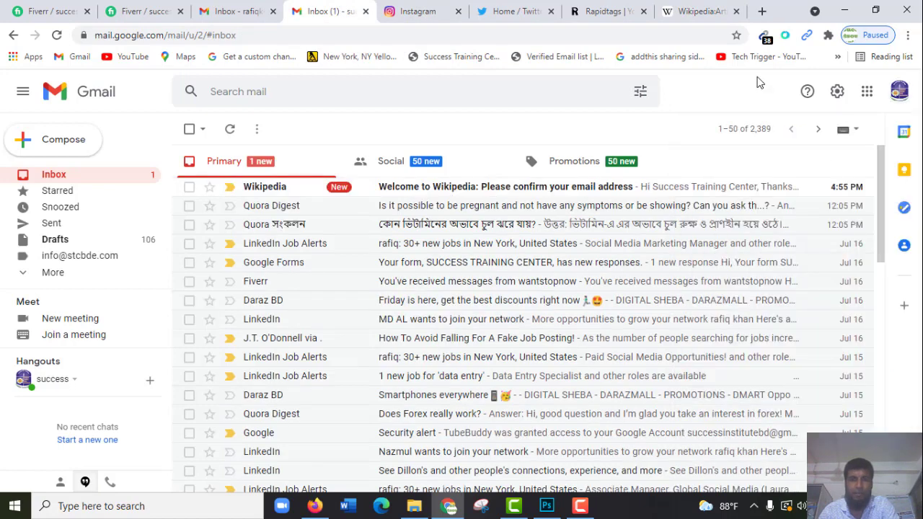
{"action": "left_click", "coordinate": [295, 189]}
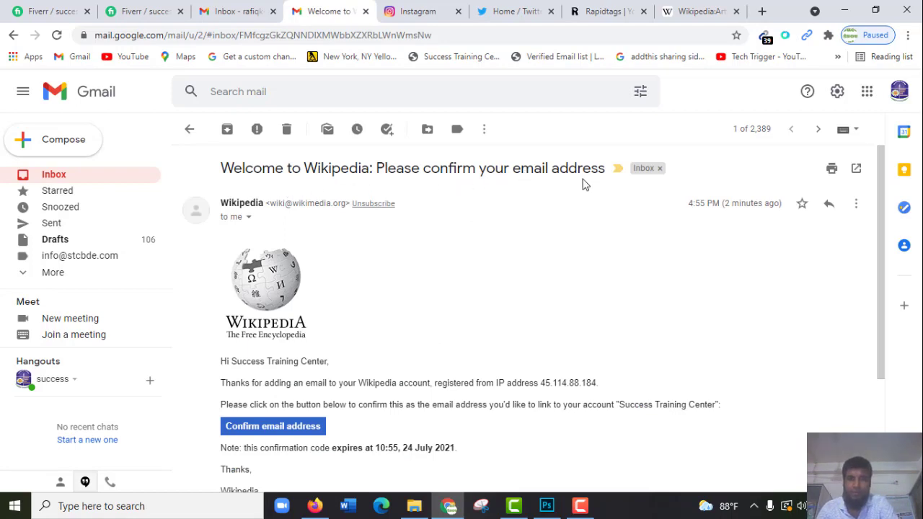
{"action": "scroll", "coordinate": [284, 344], "scroll_direction": "down", "scroll_amount": 1}
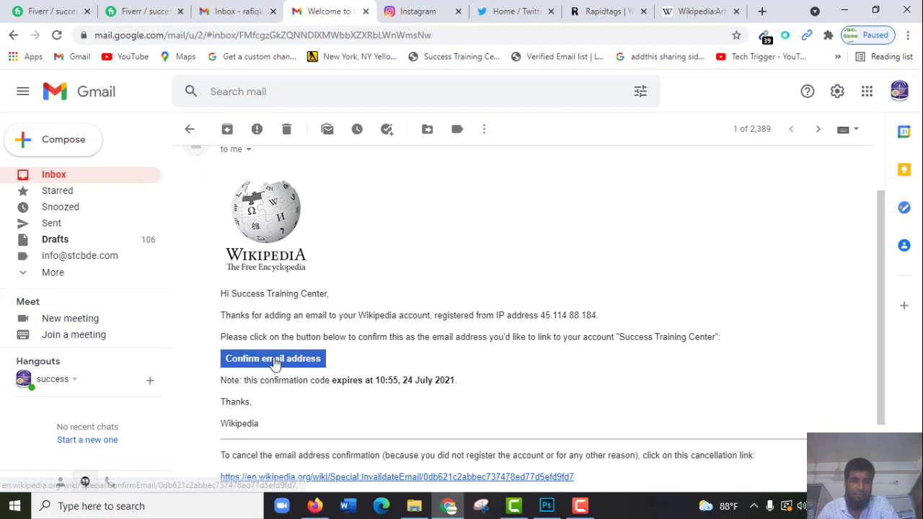
{"action": "left_click", "coordinate": [274, 362]}
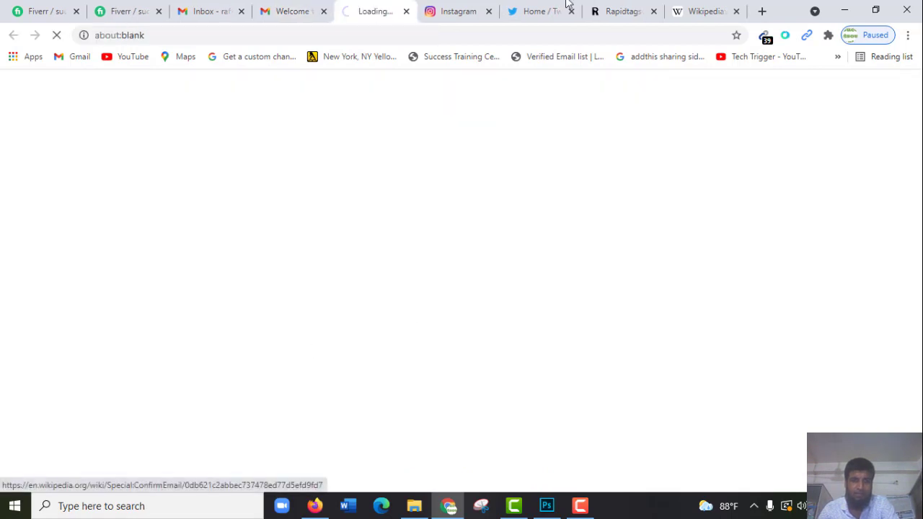
{"action": "left_click", "coordinate": [302, 10]}
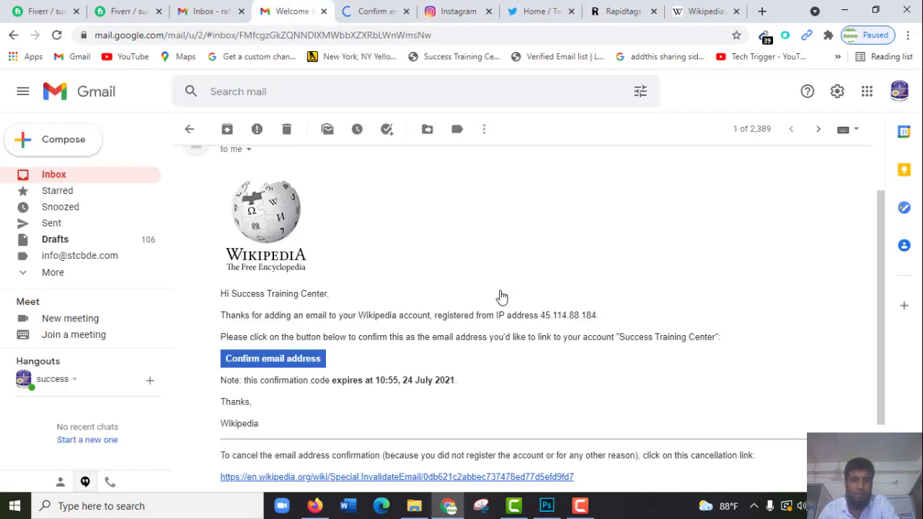
{"action": "left_click", "coordinate": [375, 11]}
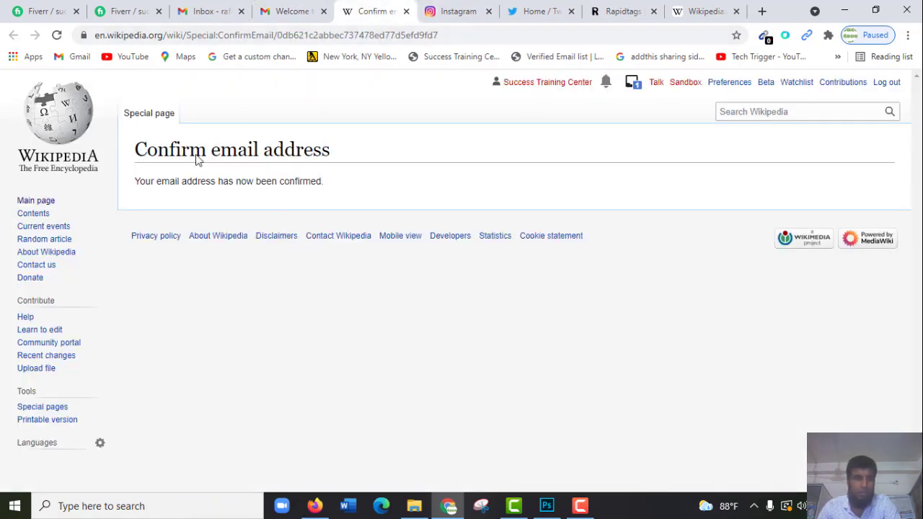
- Return the mailbox to its inbox and go back to Wikipedia's Articles for creation page
{"action": "left_click", "coordinate": [289, 13]}
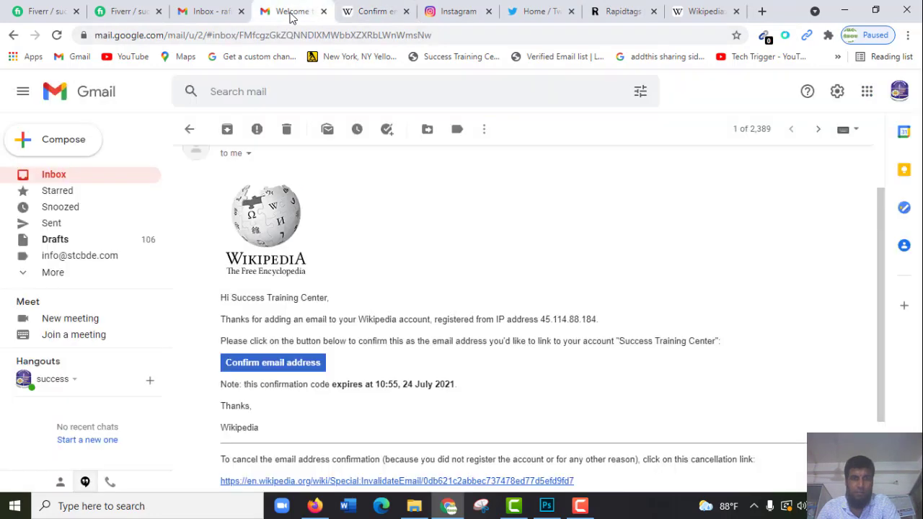
{"action": "left_click", "coordinate": [61, 175]}
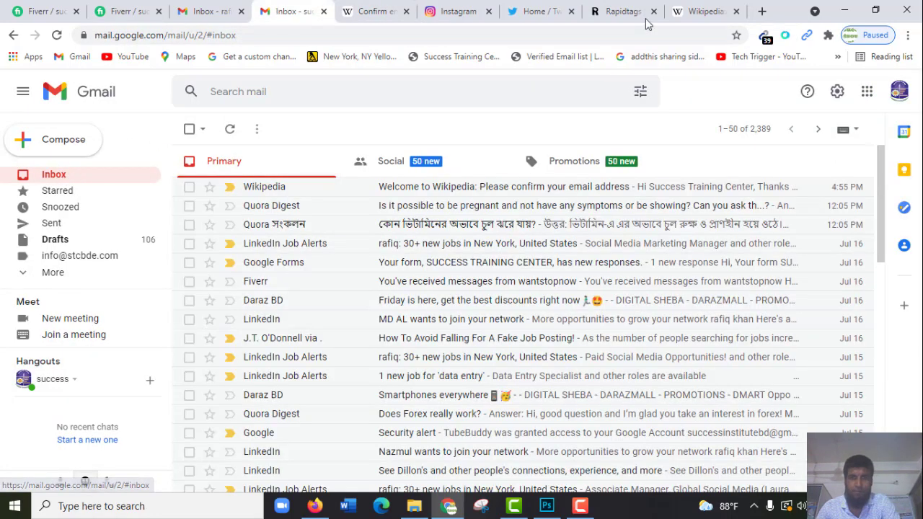
{"action": "left_click", "coordinate": [704, 10]}
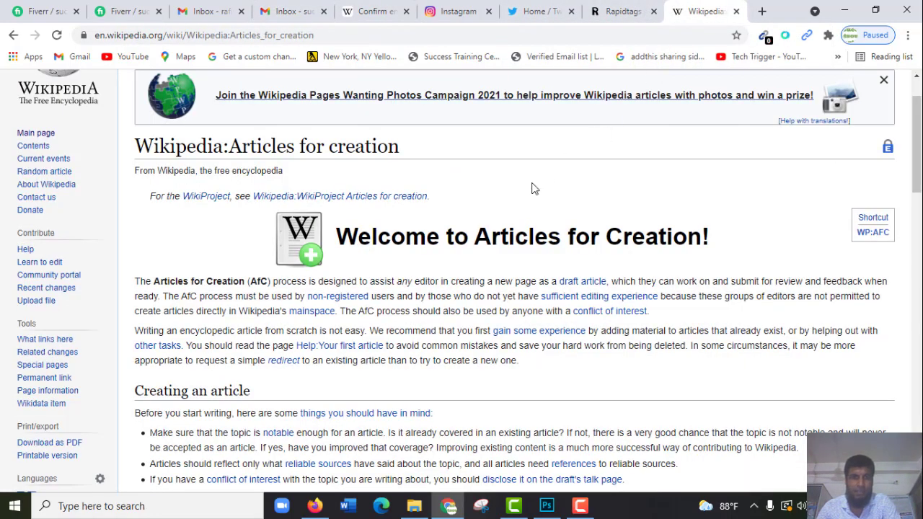
- Read the Articles for creation page from the article guidelines down to Old drafts, and return to the option for starting a new article
{"action": "scroll", "coordinate": [371, 324], "scroll_direction": "down", "scroll_amount": 3}
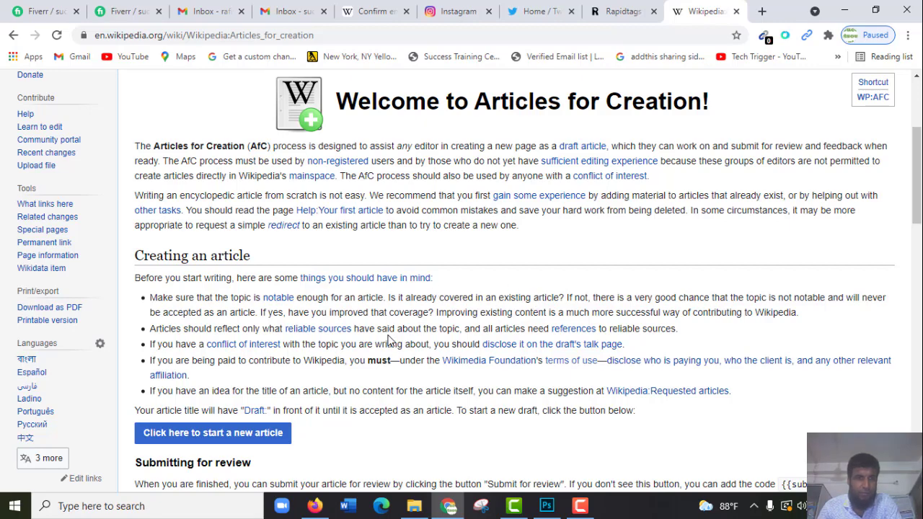
{"action": "scroll", "coordinate": [389, 339], "scroll_direction": "down", "scroll_amount": 1}
{"action": "mouse_move", "coordinate": [521, 296]}
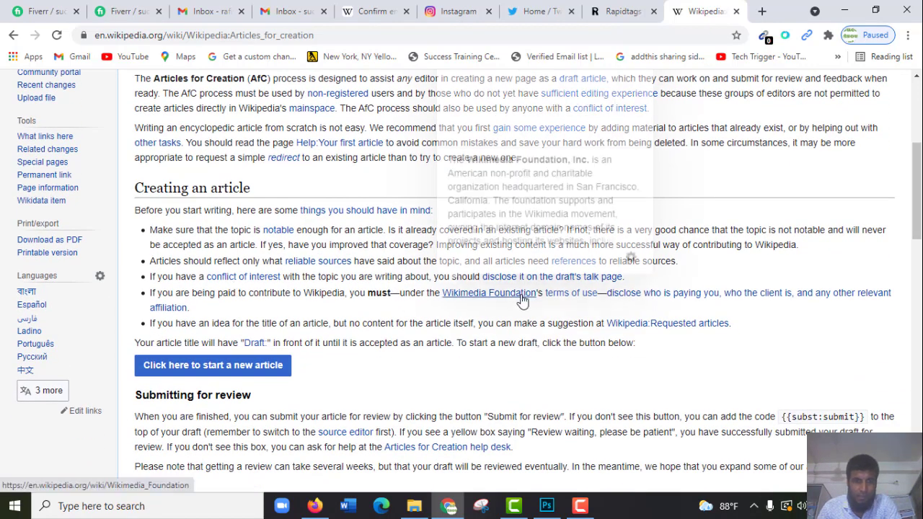
{"action": "scroll", "coordinate": [531, 313], "scroll_direction": "down", "scroll_amount": 1}
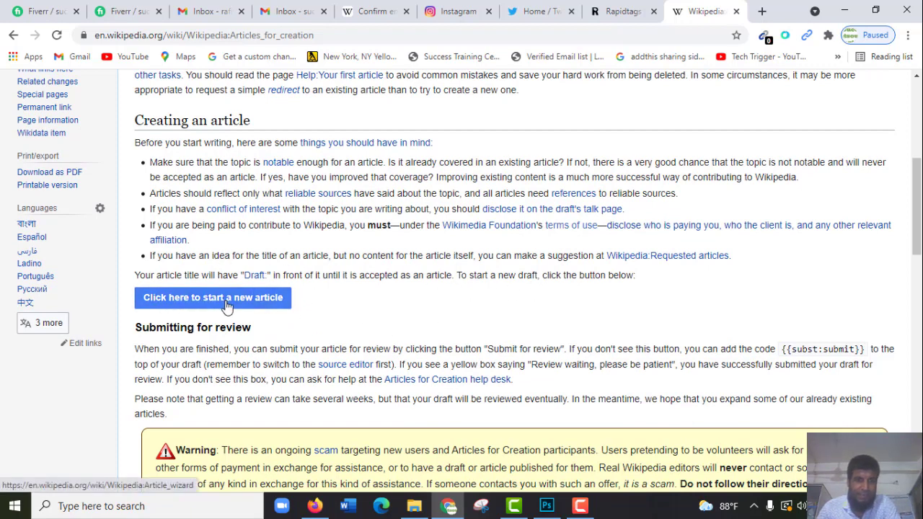
{"action": "scroll", "coordinate": [331, 307], "scroll_direction": "down", "scroll_amount": 4}
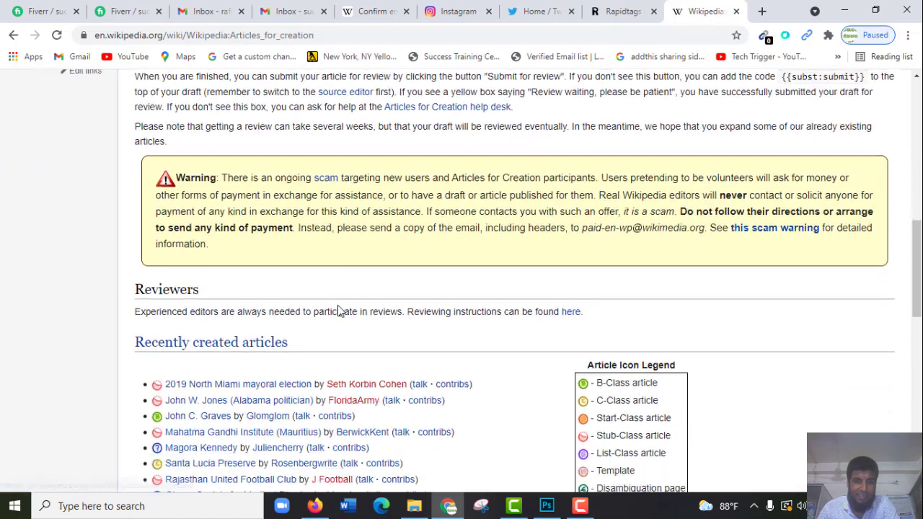
{"action": "scroll", "coordinate": [338, 307], "scroll_direction": "down", "scroll_amount": 1}
{"action": "scroll", "coordinate": [317, 299], "scroll_direction": "up", "scroll_amount": 1}
{"action": "scroll", "coordinate": [456, 284], "scroll_direction": "down", "scroll_amount": 1}
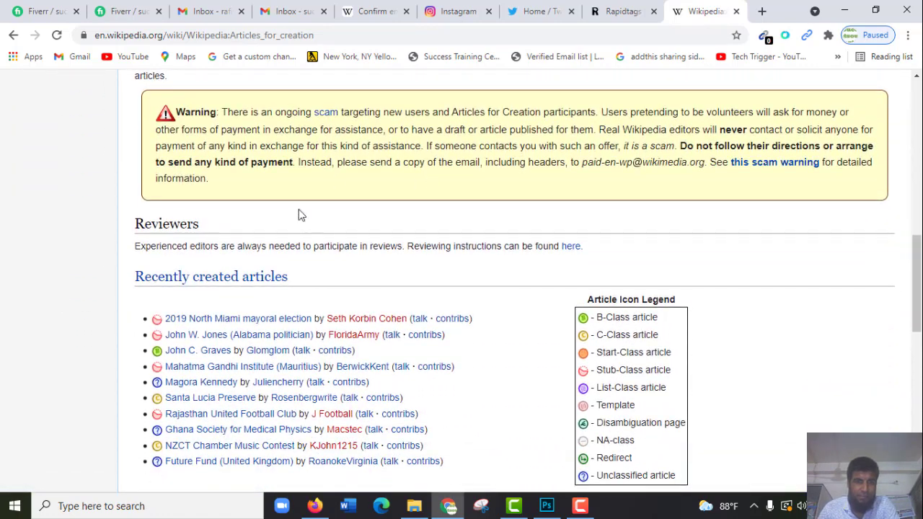
{"action": "scroll", "coordinate": [306, 260], "scroll_direction": "down", "scroll_amount": 1}
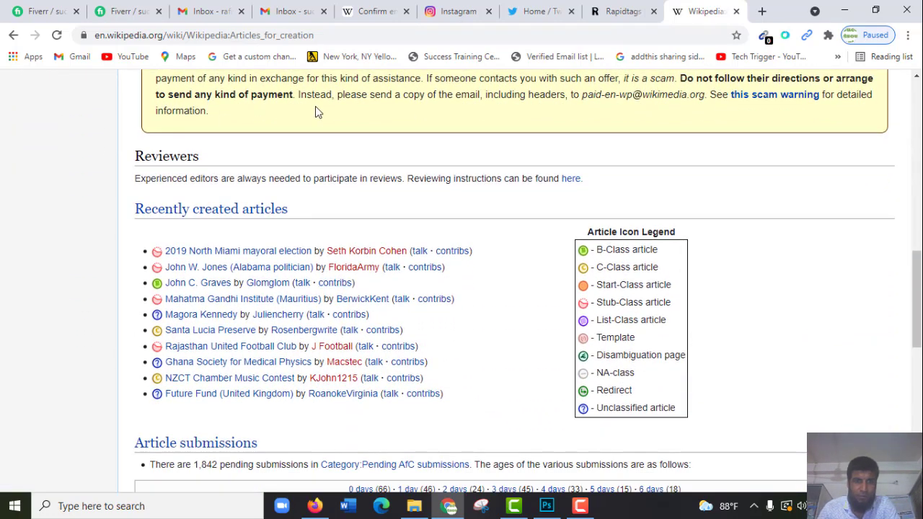
{"action": "scroll", "coordinate": [323, 271], "scroll_direction": "down", "scroll_amount": 8}
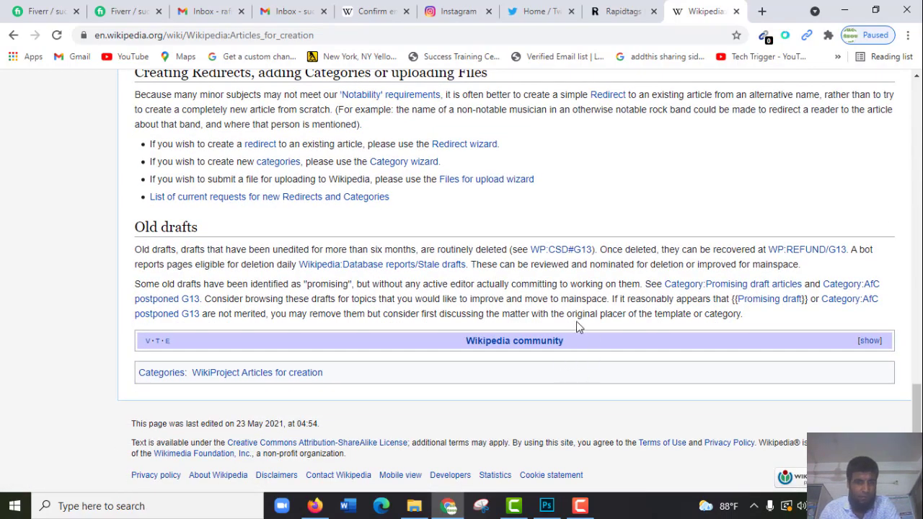
{"action": "scroll", "coordinate": [510, 274], "scroll_direction": "up", "scroll_amount": 10}
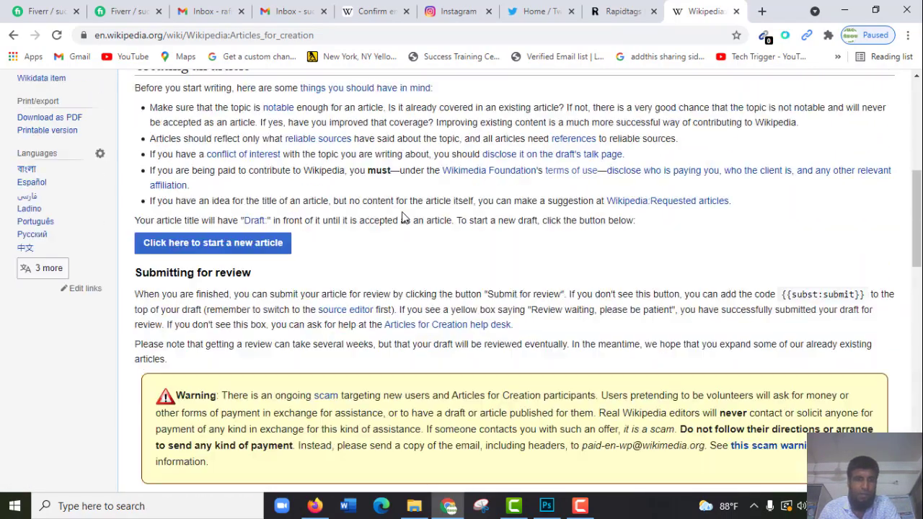
{"action": "scroll", "coordinate": [361, 253], "scroll_direction": "up", "scroll_amount": 3}
{"action": "scroll", "coordinate": [315, 290], "scroll_direction": "down", "scroll_amount": 2}
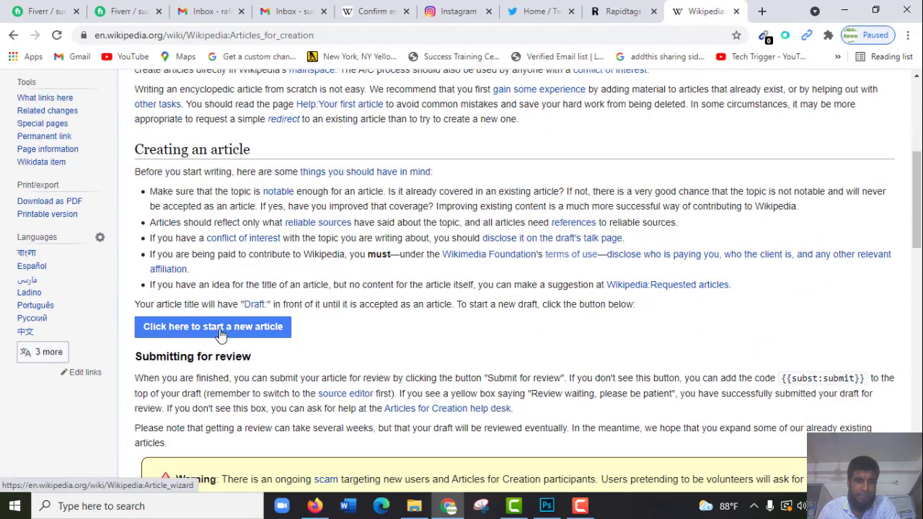
- Start a new article and continue past the Article Wizard's welcome page without practising in the sandbox
{"action": "left_click", "coordinate": [252, 333]}
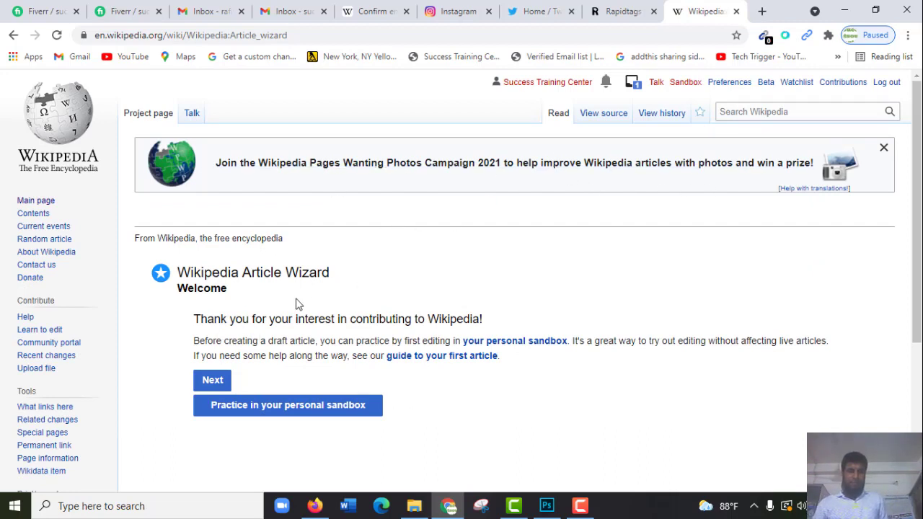
{"action": "scroll", "coordinate": [332, 288], "scroll_direction": "down", "scroll_amount": 1}
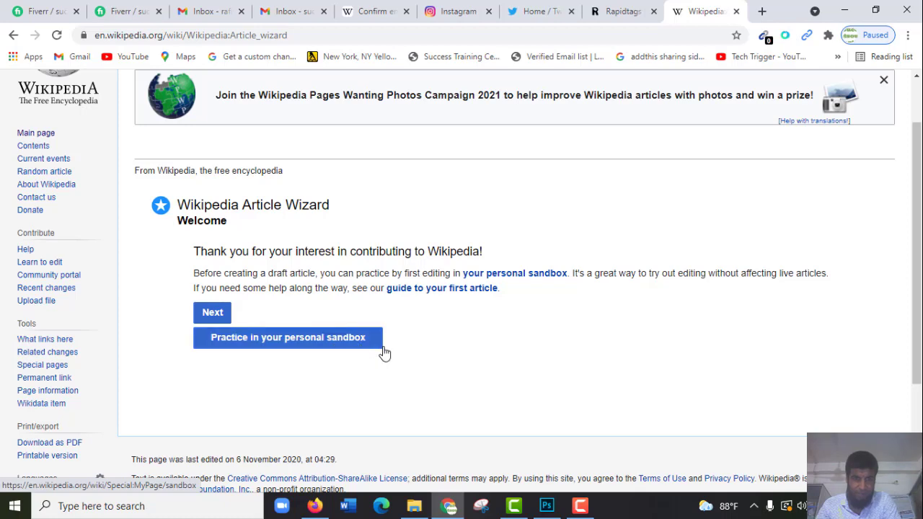
{"action": "left_click", "coordinate": [212, 317]}
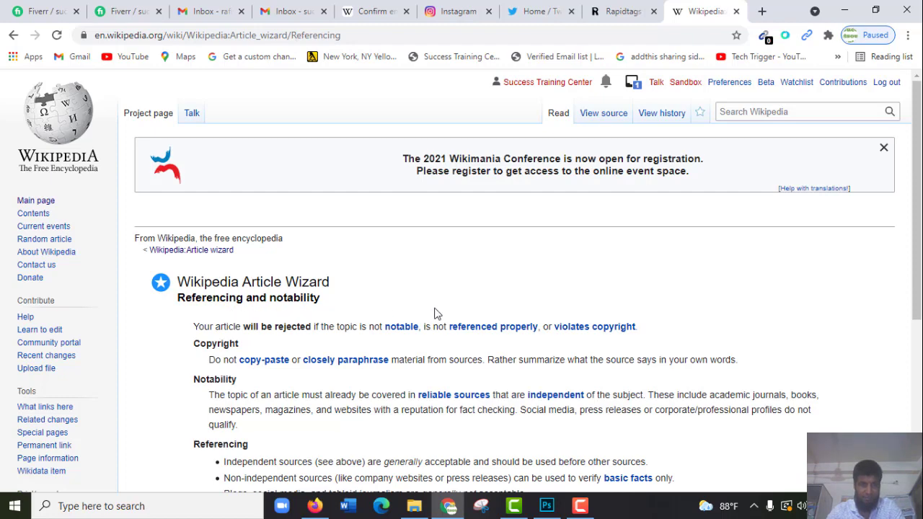
- Review the wizard's guidance on copyright, notability and referencing, and continue to the common mistakes page
{"action": "scroll", "coordinate": [389, 321], "scroll_direction": "down", "scroll_amount": 1}
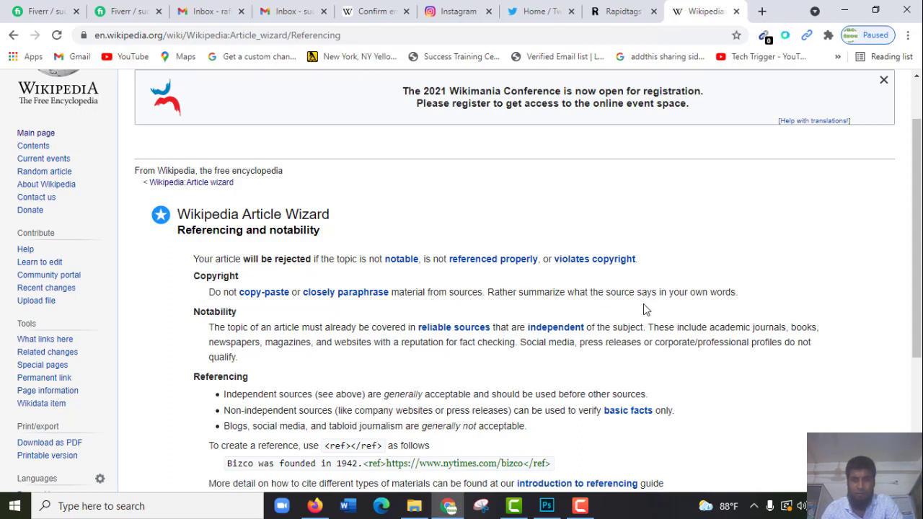
{"action": "scroll", "coordinate": [371, 310], "scroll_direction": "down", "scroll_amount": 1}
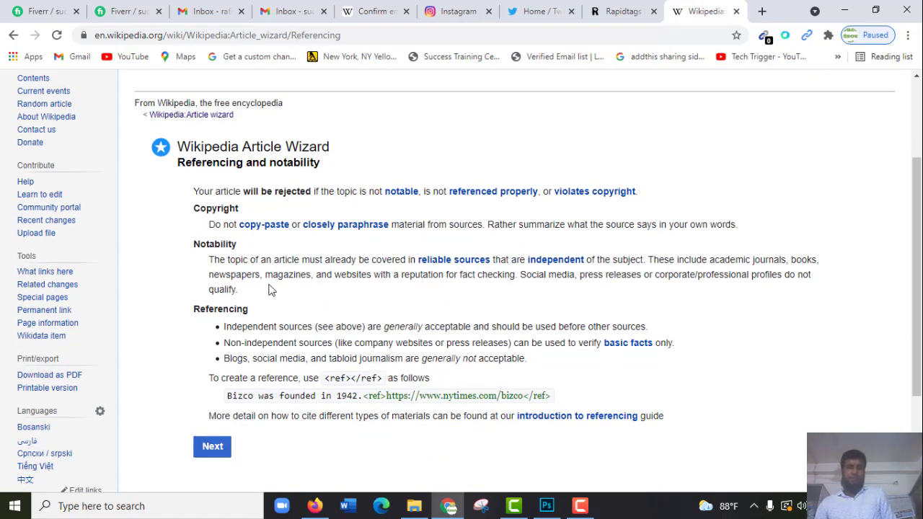
{"action": "scroll", "coordinate": [473, 289], "scroll_direction": "down", "scroll_amount": 2}
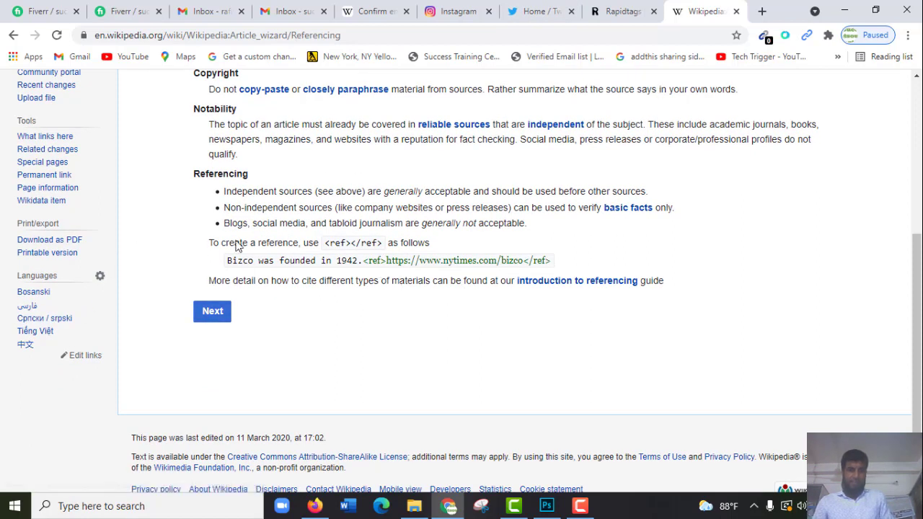
{"action": "scroll", "coordinate": [420, 246], "scroll_direction": "up", "scroll_amount": 2}
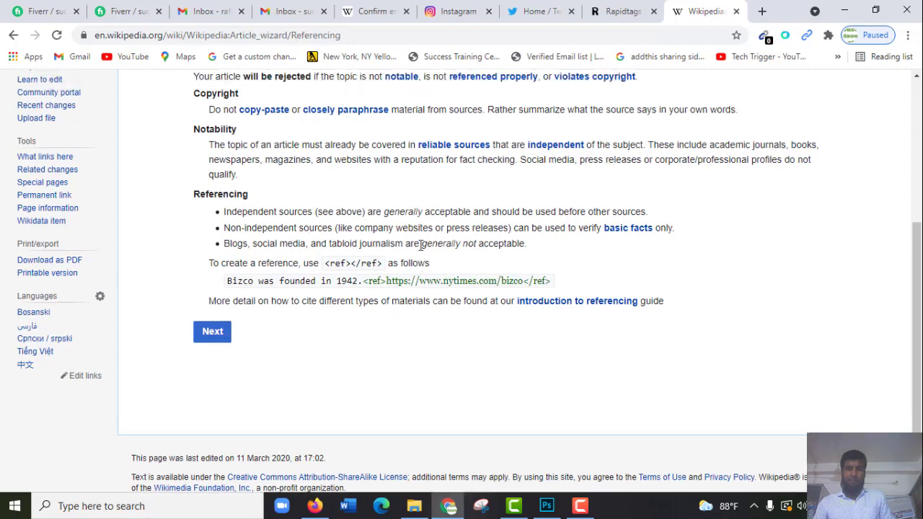
{"action": "scroll", "coordinate": [330, 363], "scroll_direction": "down", "scroll_amount": 2}
{"action": "left_click", "coordinate": [219, 307]}
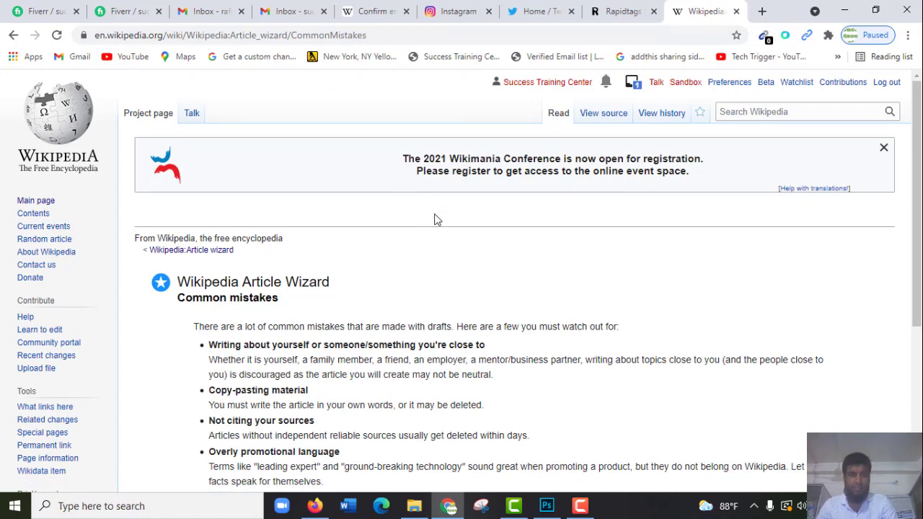
- Review the common mistakes and declare that the article is about yourself or a close person or subject
{"action": "scroll", "coordinate": [436, 221], "scroll_direction": "down", "scroll_amount": 2}
{"action": "scroll", "coordinate": [436, 220], "scroll_direction": "up", "scroll_amount": 2}
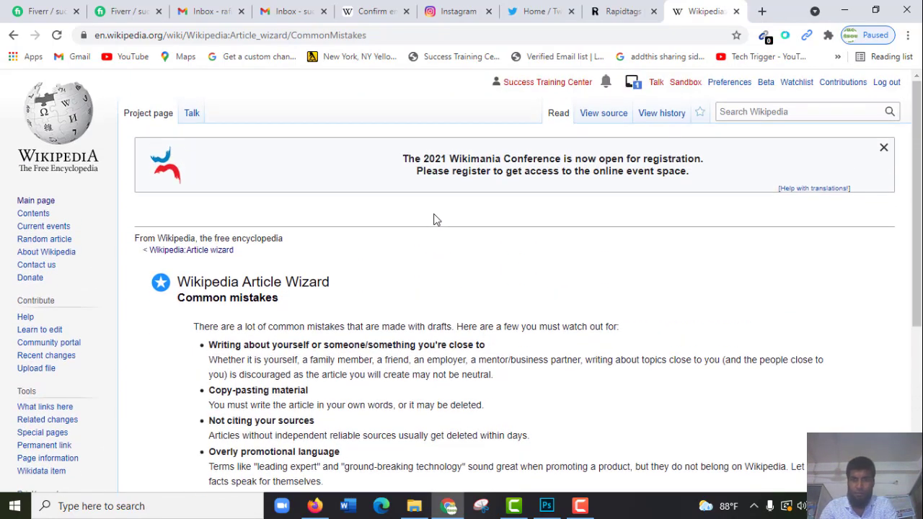
{"action": "scroll", "coordinate": [435, 221], "scroll_direction": "down", "scroll_amount": 3}
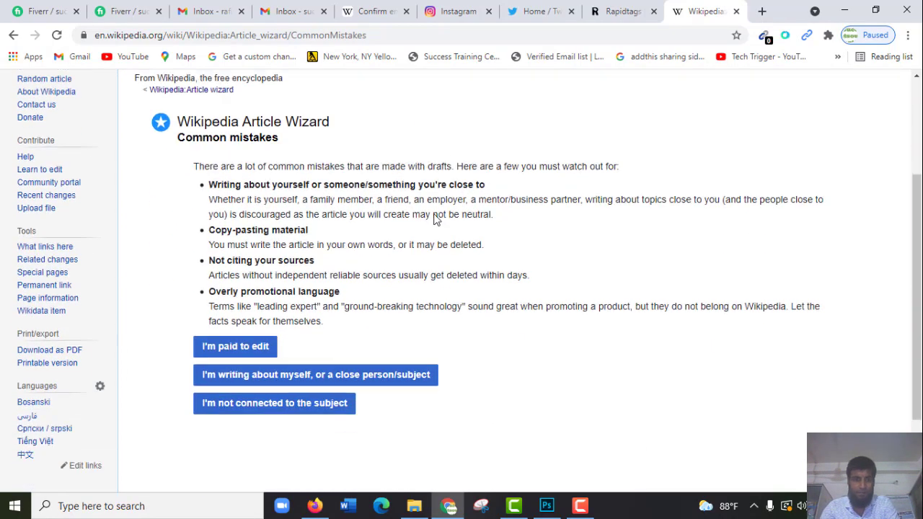
{"action": "scroll", "coordinate": [193, 180], "scroll_direction": "up", "scroll_amount": 1}
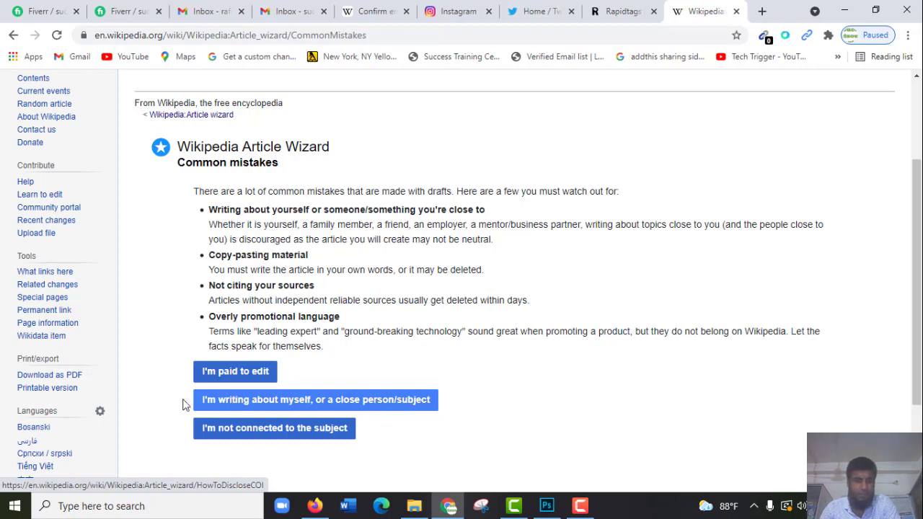
{"action": "left_click", "coordinate": [340, 402]}
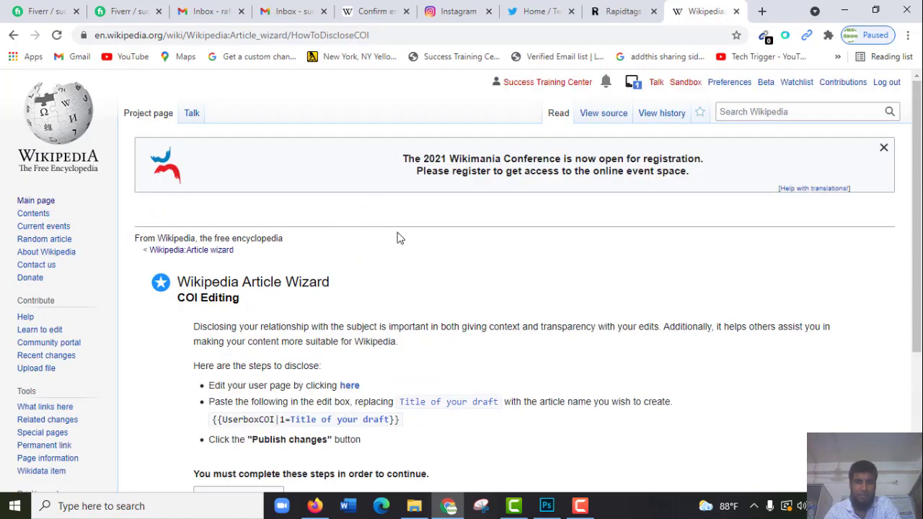
- Review the conflict-of-interest disclosure steps, confirm having disclosed, and continue past the COI editing guidelines to draft creation
{"action": "scroll", "coordinate": [364, 258], "scroll_direction": "down", "scroll_amount": 2}
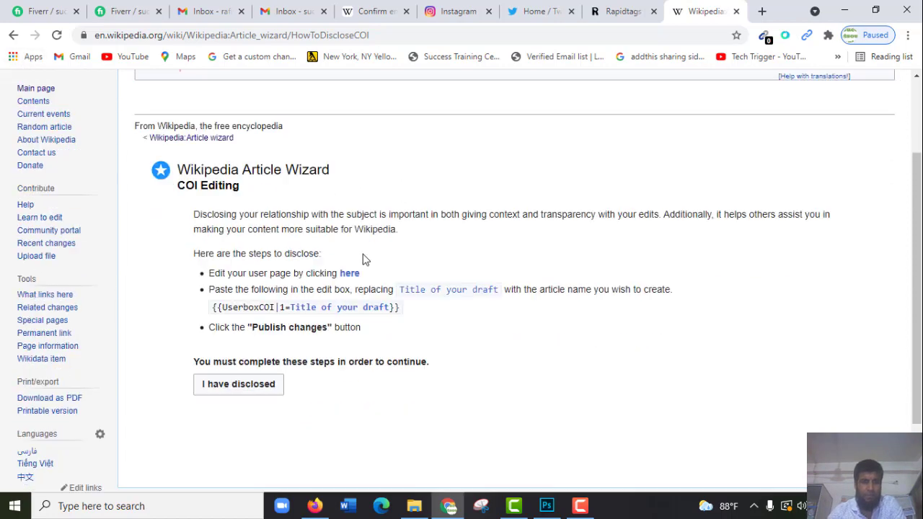
{"action": "scroll", "coordinate": [366, 257], "scroll_direction": "down", "scroll_amount": 1}
{"action": "scroll", "coordinate": [368, 259], "scroll_direction": "up", "scroll_amount": 1}
{"action": "scroll", "coordinate": [366, 258], "scroll_direction": "down", "scroll_amount": 1}
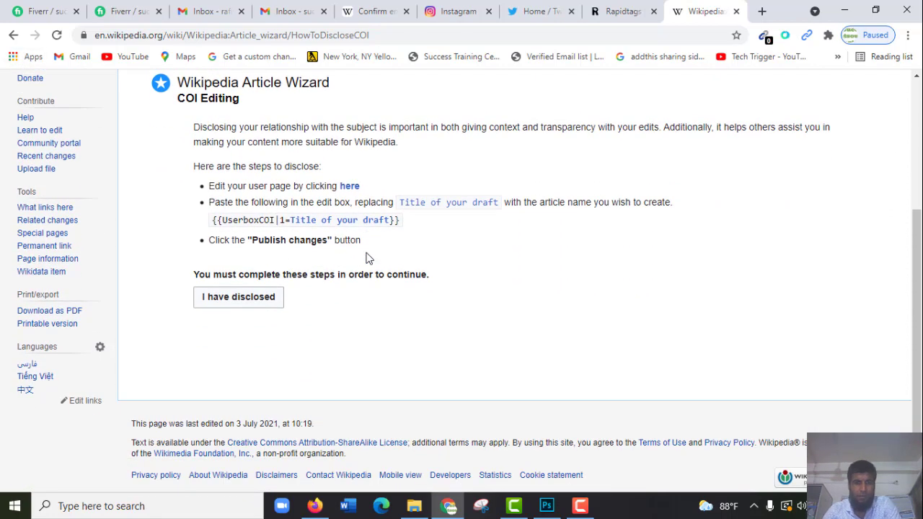
{"action": "scroll", "coordinate": [291, 193], "scroll_direction": "up", "scroll_amount": 3}
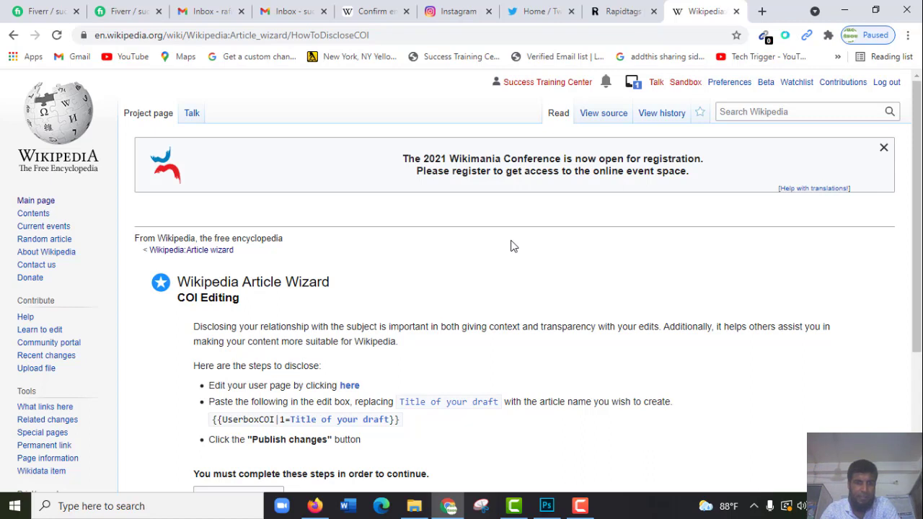
{"action": "scroll", "coordinate": [364, 289], "scroll_direction": "down", "scroll_amount": 1}
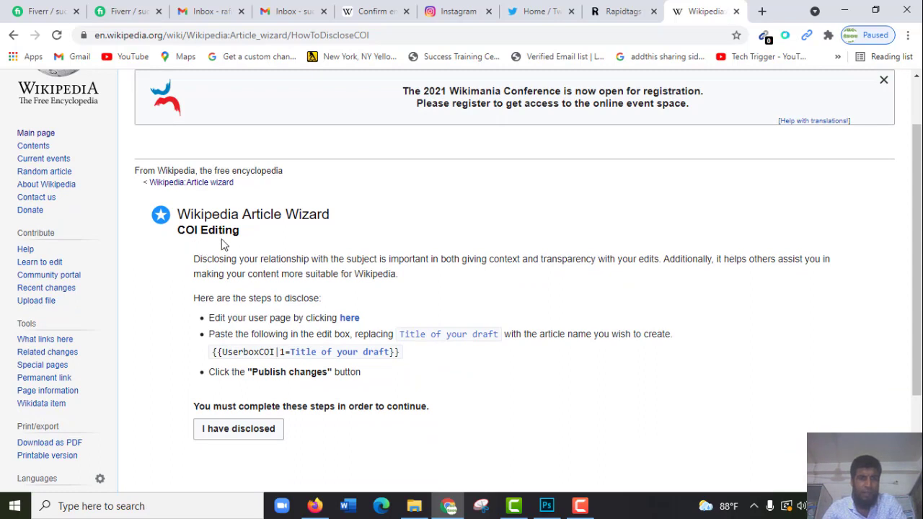
{"action": "scroll", "coordinate": [360, 299], "scroll_direction": "down", "scroll_amount": 1}
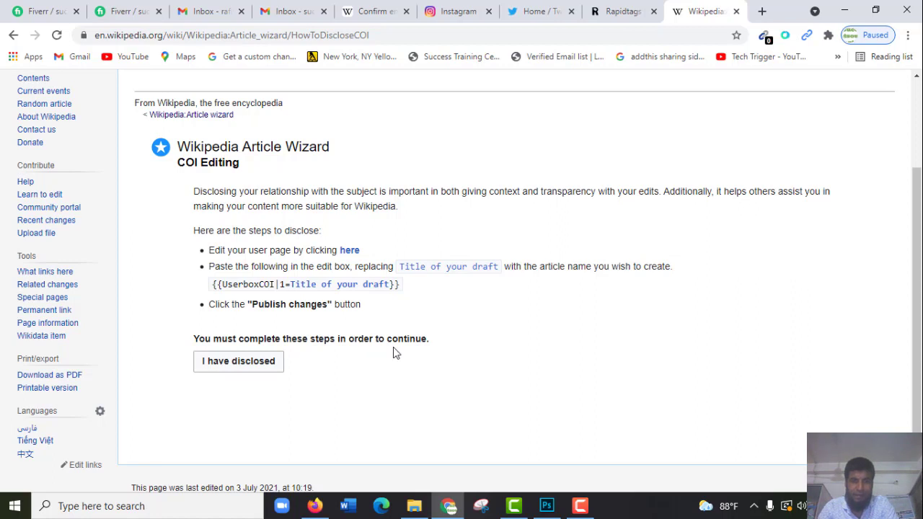
{"action": "left_click", "coordinate": [250, 368]}
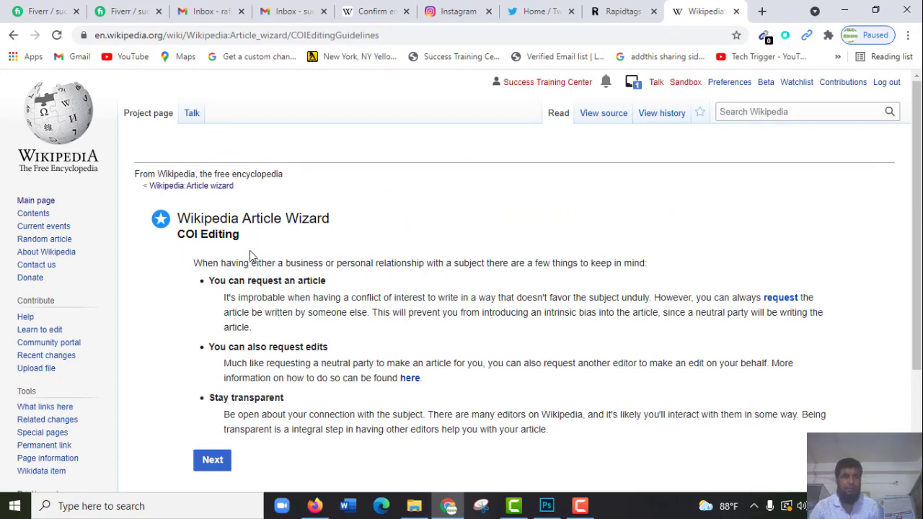
{"action": "scroll", "coordinate": [303, 252], "scroll_direction": "down", "scroll_amount": 1}
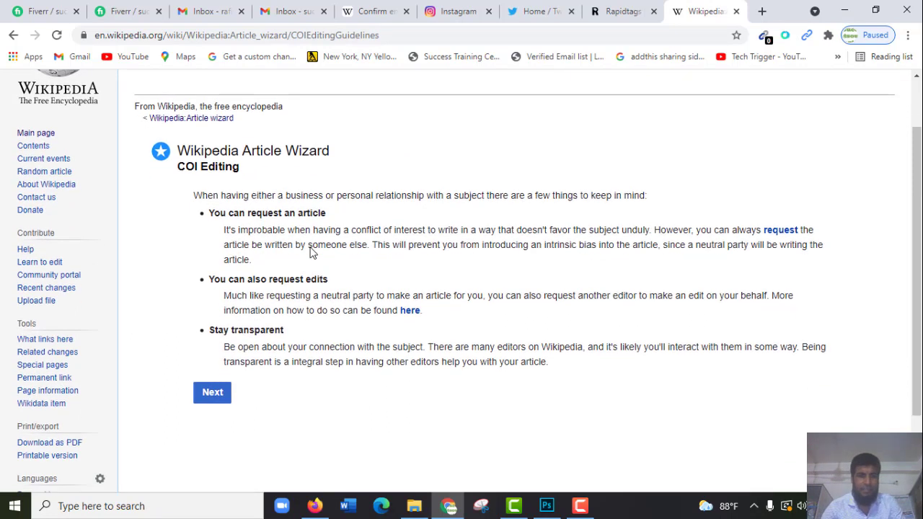
{"action": "left_click", "coordinate": [218, 396]}
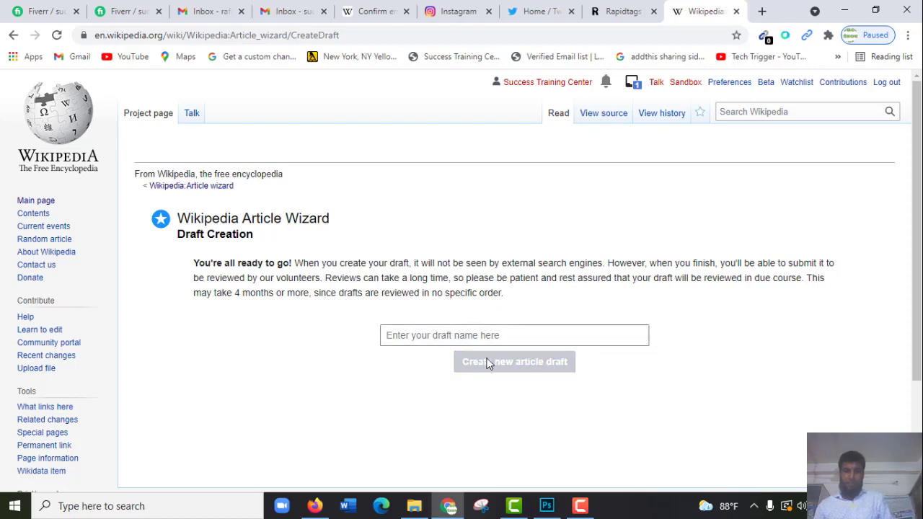
{"action": "left_click", "coordinate": [439, 334]}
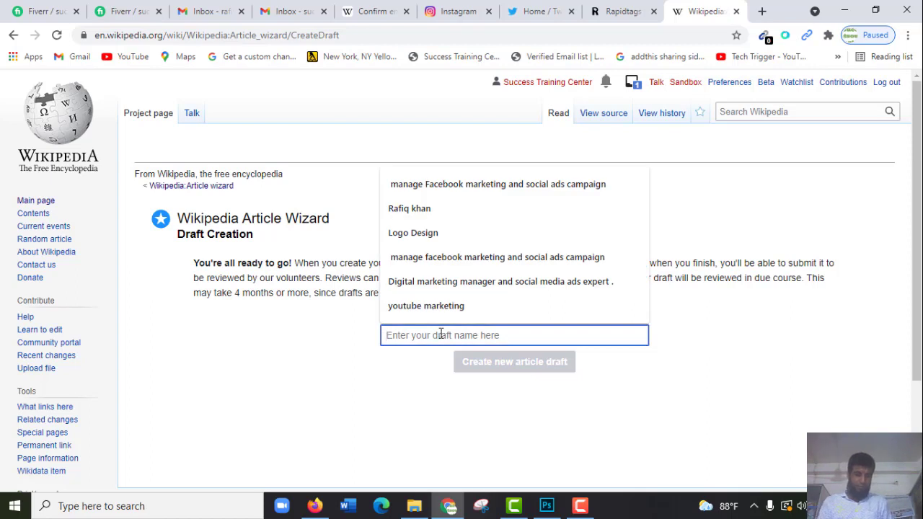
{"action": "key", "text": "ctrl+v"}
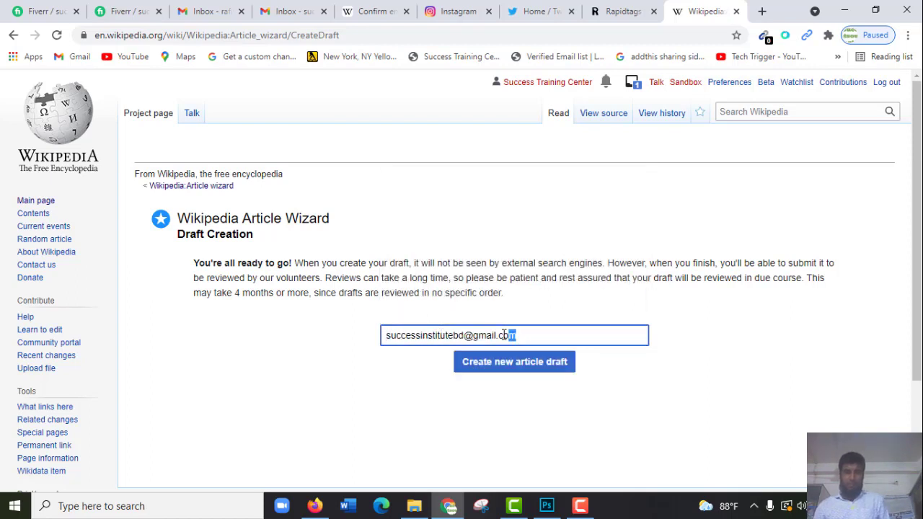
{"action": "left_click_drag", "start_coordinate": [505, 335], "coordinate": [351, 330]}
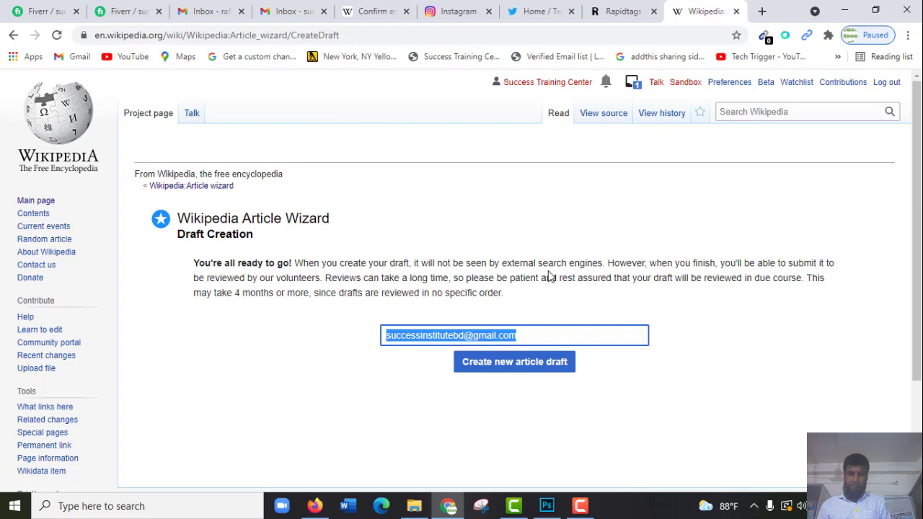
{"action": "key", "text": "BackSpace"}
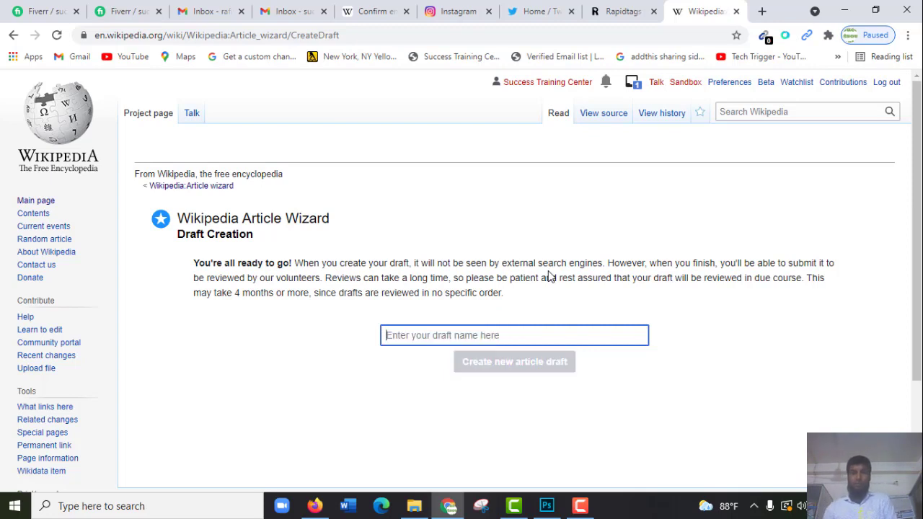
- Copy the account name from the page header as the draft name and trim it to Success Training Center
{"action": "left_click_drag", "start_coordinate": [502, 77], "coordinate": [603, 83]}
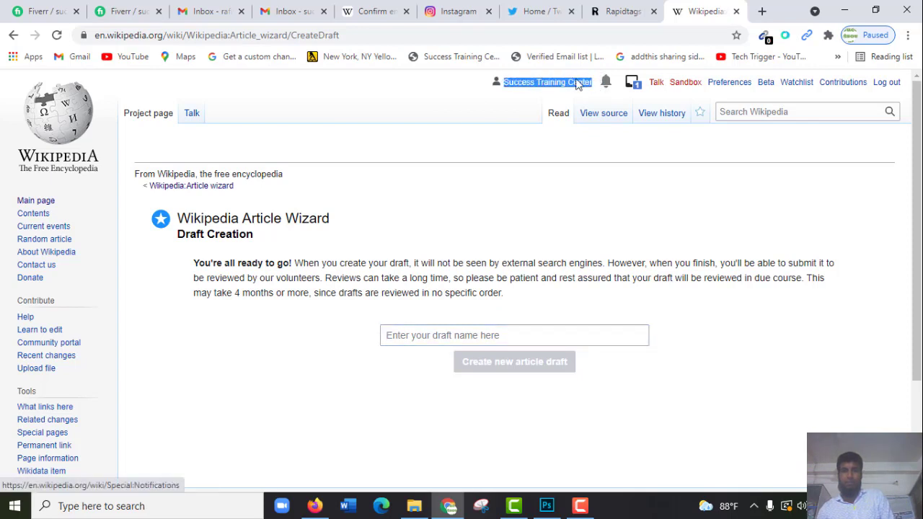
{"action": "right_click", "coordinate": [565, 82]}
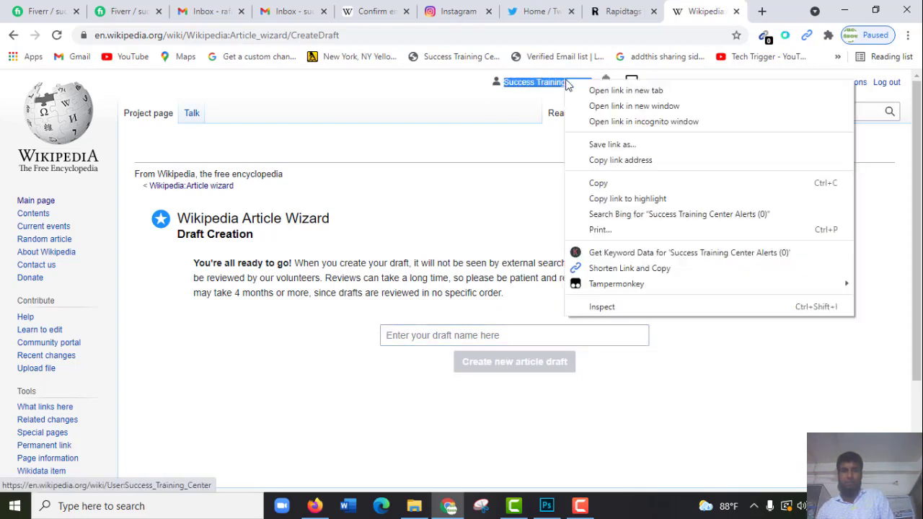
{"action": "left_click", "coordinate": [603, 186]}
{"action": "left_click", "coordinate": [501, 332]}
{"action": "key", "text": "ctrl+v"}
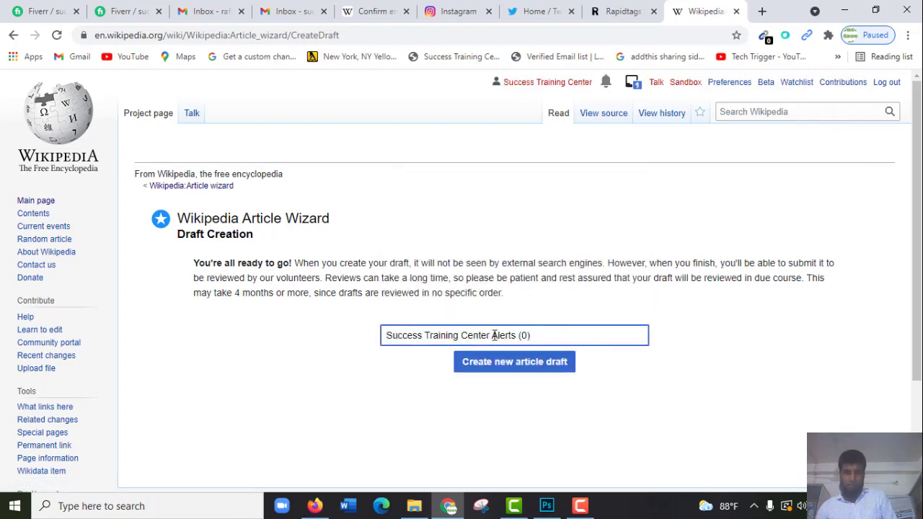
{"action": "left_click_drag", "start_coordinate": [492, 335], "coordinate": [590, 339]}
{"action": "key", "text": "BackSpace"}
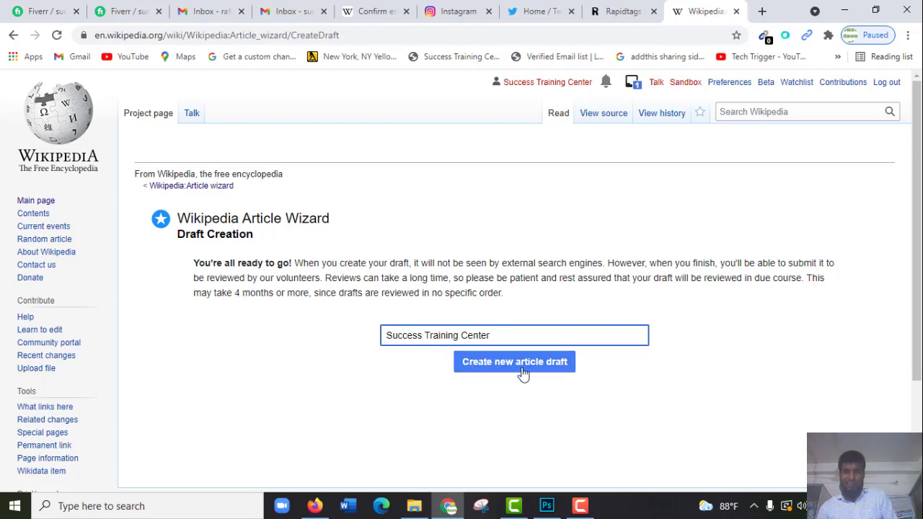
- Create the new article draft, switch to the visual editor and dismiss the instruction notices
{"action": "scroll", "coordinate": [577, 360], "scroll_direction": "down", "scroll_amount": 2}
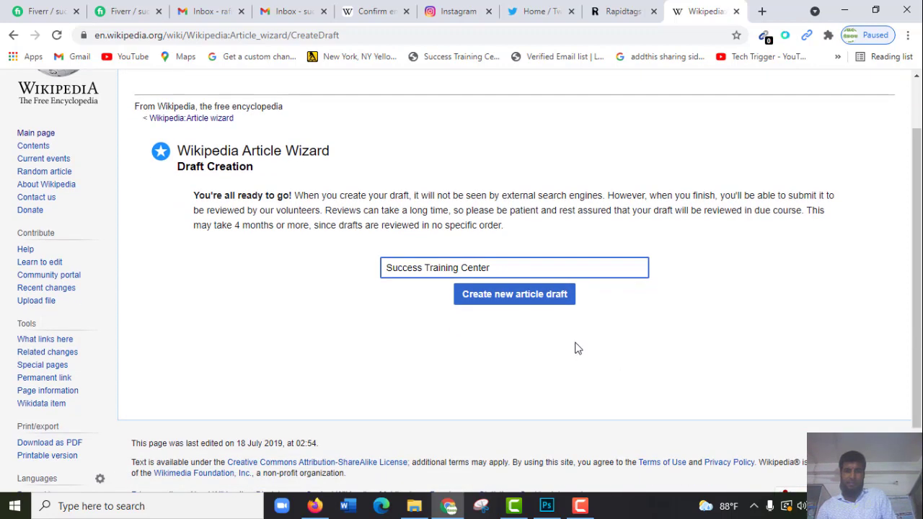
{"action": "scroll", "coordinate": [584, 346], "scroll_direction": "up", "scroll_amount": 2}
{"action": "left_click", "coordinate": [542, 356]}
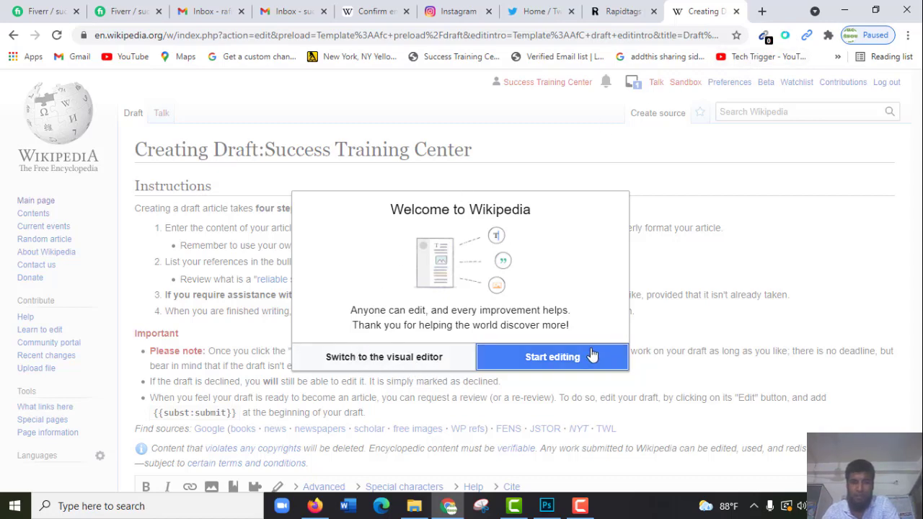
{"action": "left_click", "coordinate": [412, 357]}
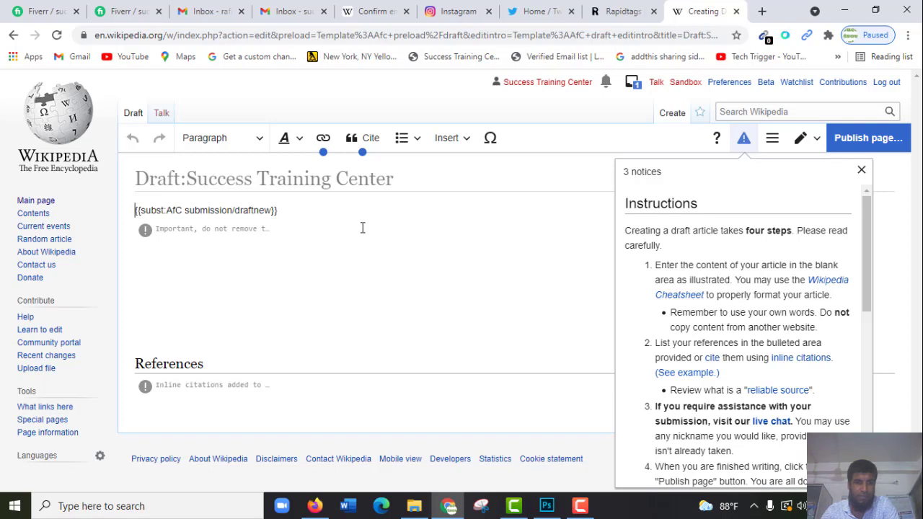
{"action": "left_click", "coordinate": [342, 209]}
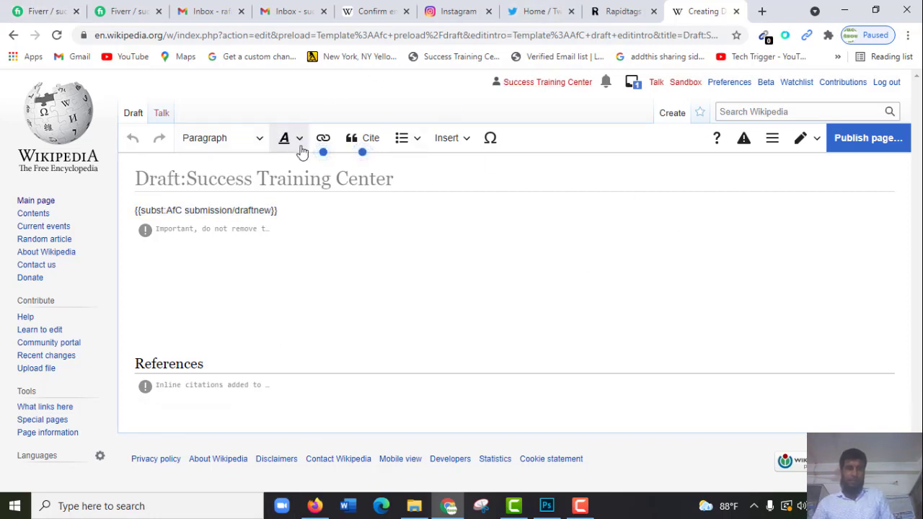
- Look over the editor's paragraph format choices and text style options without applying any
{"action": "left_click", "coordinate": [260, 142]}
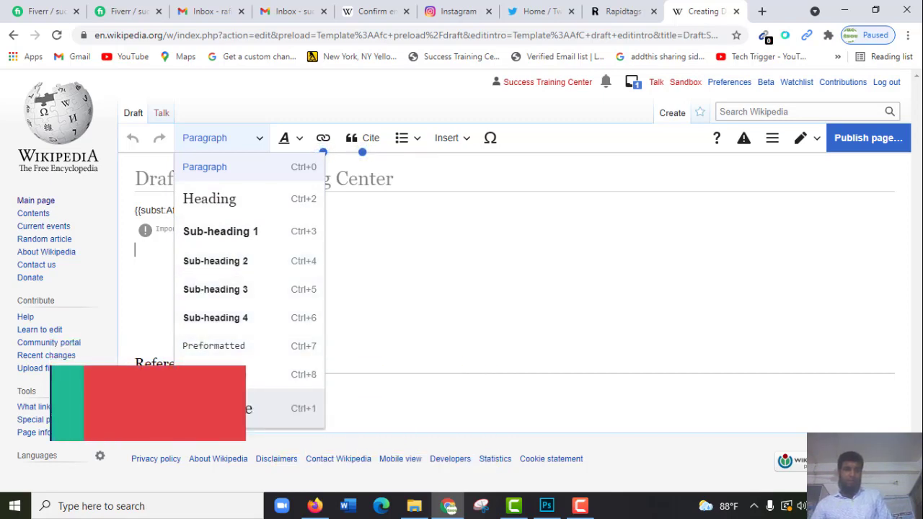
{"action": "left_click", "coordinate": [463, 230]}
{"action": "left_click", "coordinate": [296, 143]}
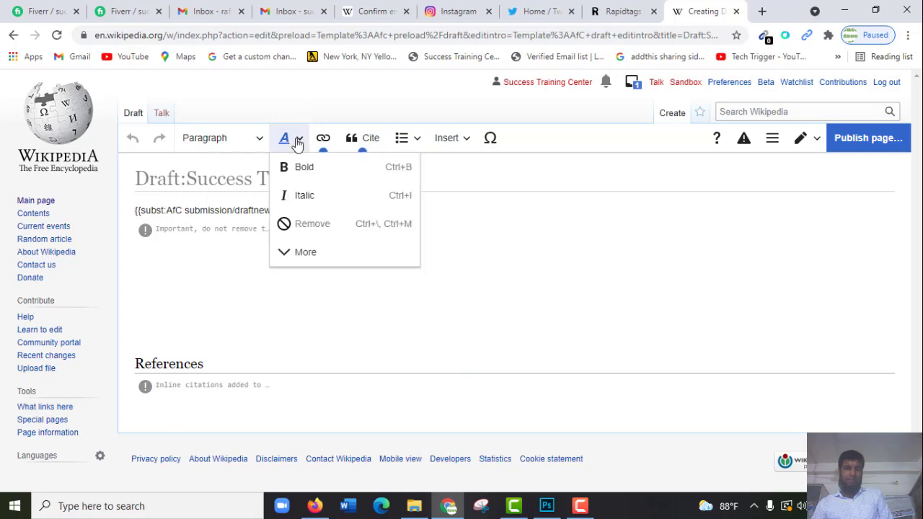
{"action": "left_click", "coordinate": [483, 224]}
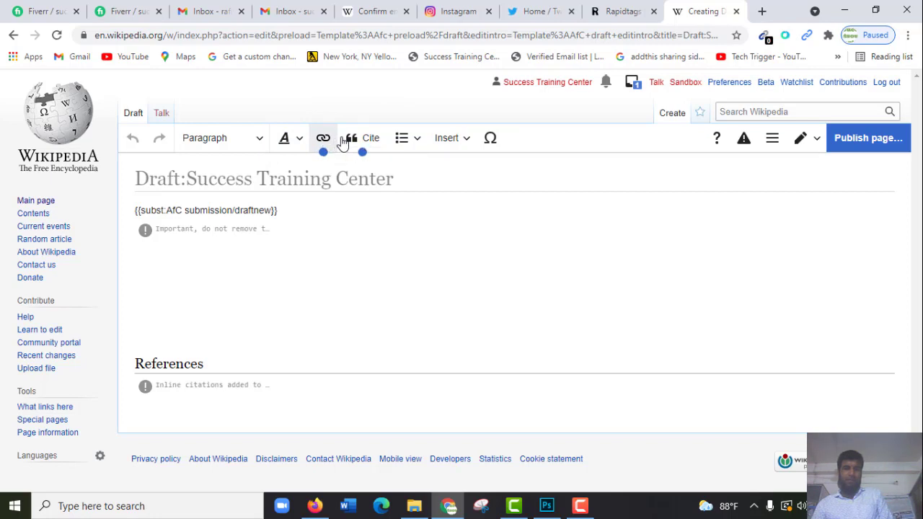
- Look over the editor's list and indentation, insert, editing mode and page options without applying any
{"action": "left_click", "coordinate": [418, 142]}
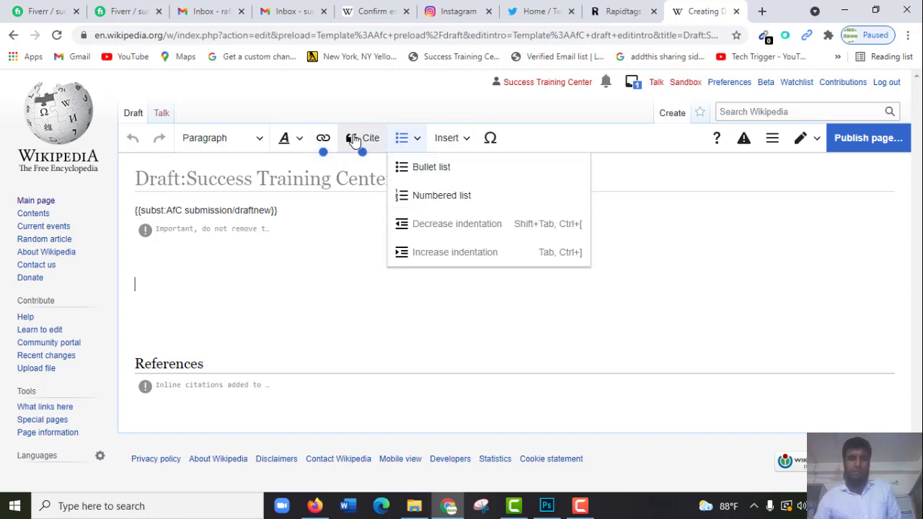
{"action": "left_click", "coordinate": [467, 139]}
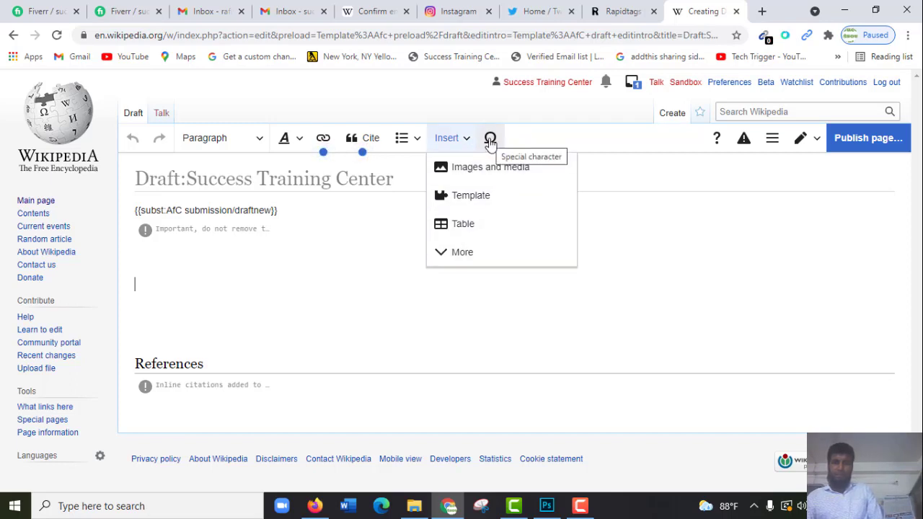
{"action": "left_click", "coordinate": [734, 190]}
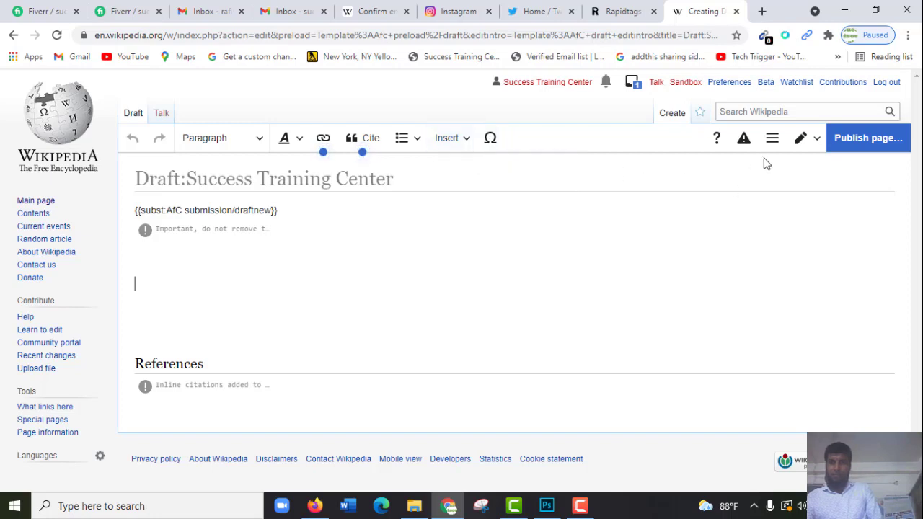
{"action": "left_click", "coordinate": [817, 141]}
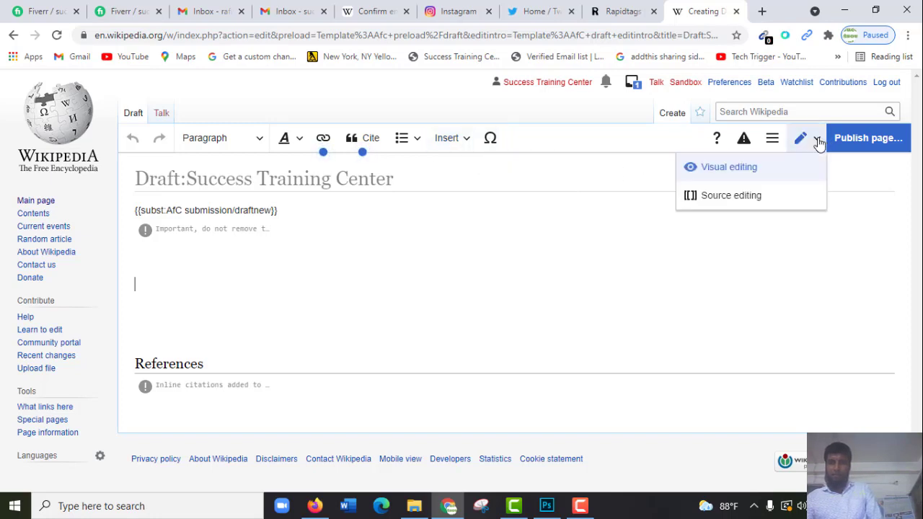
{"action": "left_click", "coordinate": [772, 140]}
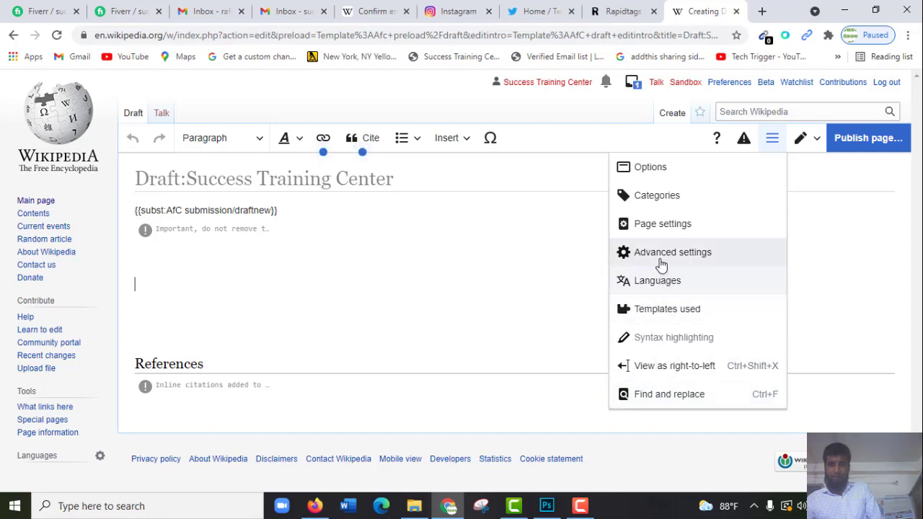
{"action": "left_click", "coordinate": [770, 143]}
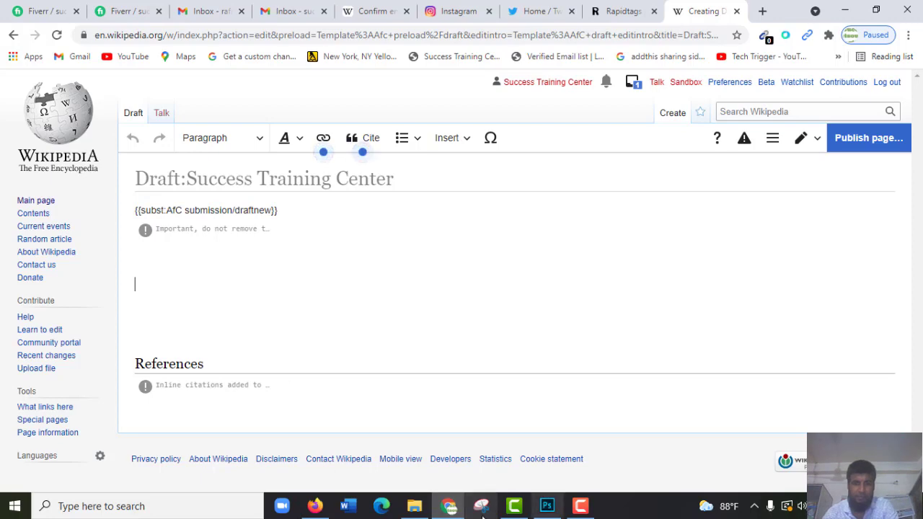
- Switch to the desktop and open the "about success" text file in Notepad
{"action": "left_click", "coordinate": [422, 509]}
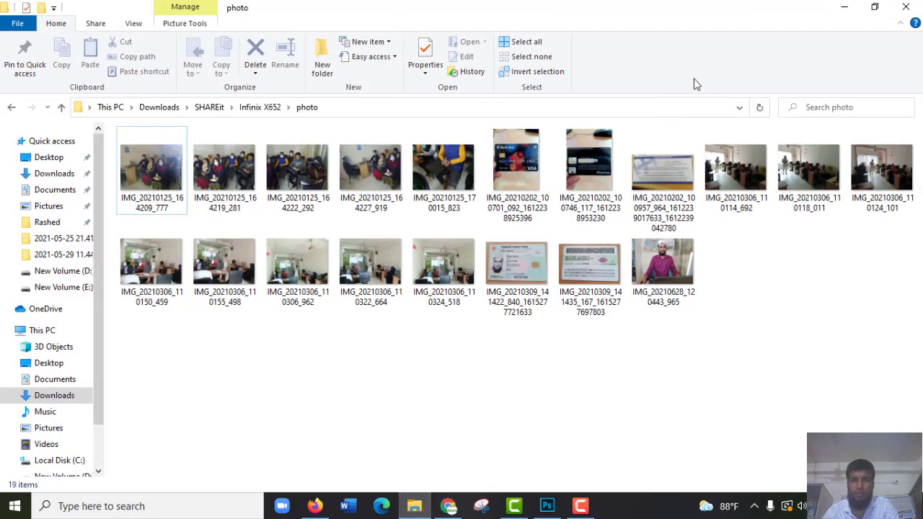
{"action": "left_click", "coordinate": [844, 7]}
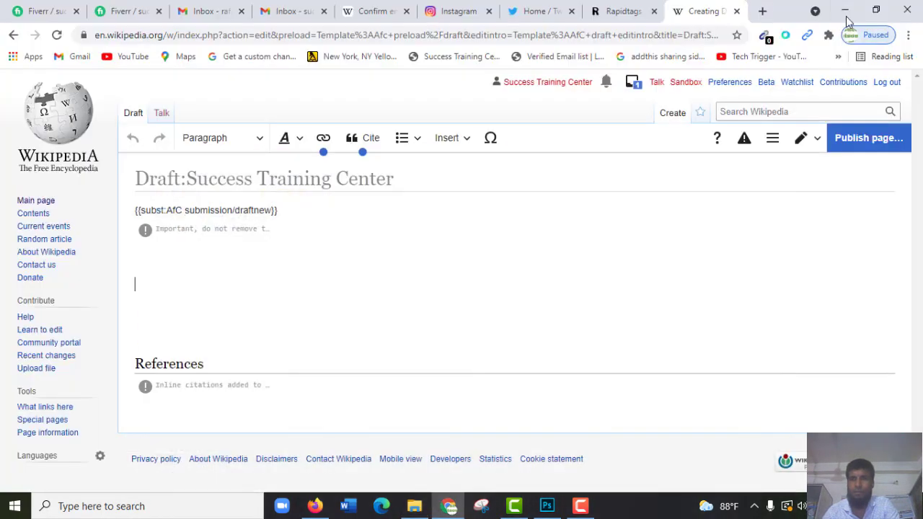
{"action": "left_click", "coordinate": [843, 8]}
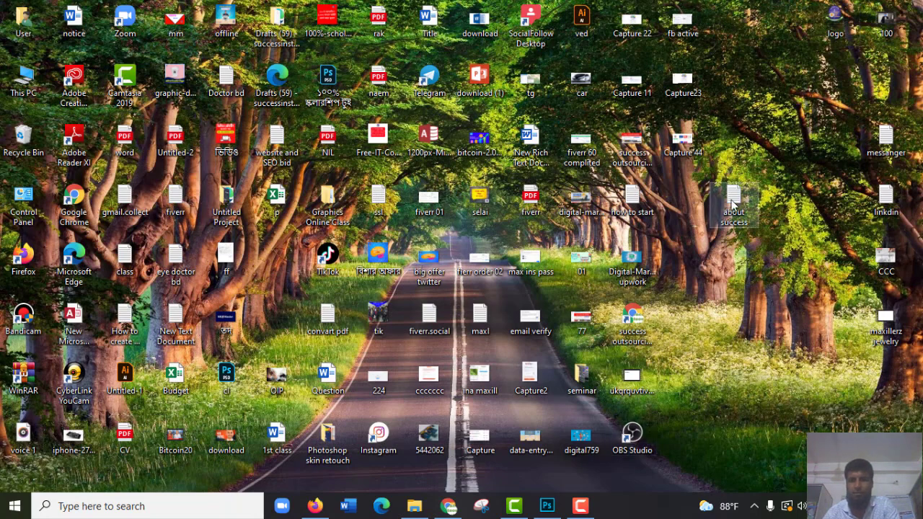
{"action": "right_click", "coordinate": [733, 205]}
{"action": "left_click", "coordinate": [754, 188]}
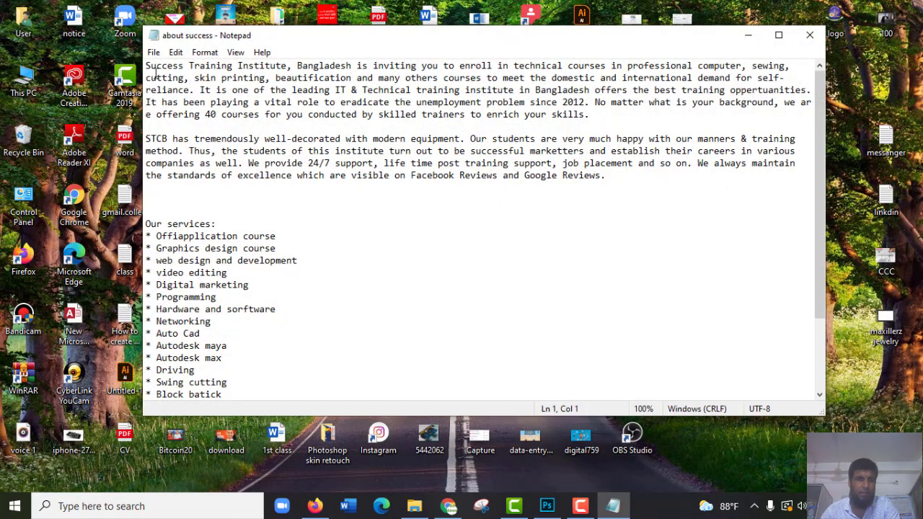
- Copy the first two paragraphs of the Notepad text and paste them into the Wikipedia draft's body above References
{"action": "left_click_drag", "start_coordinate": [147, 65], "coordinate": [708, 173]}
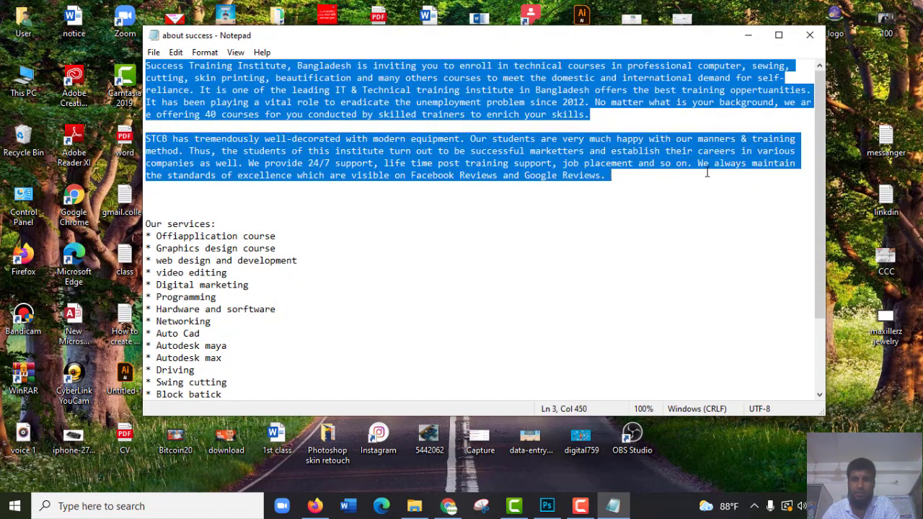
{"action": "right_click", "coordinate": [388, 81]}
{"action": "left_click", "coordinate": [424, 124]}
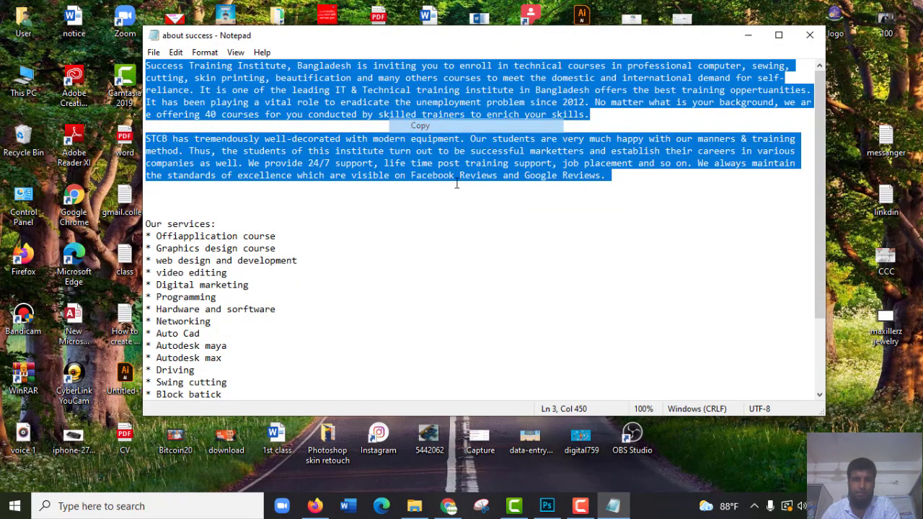
{"action": "left_click", "coordinate": [448, 506]}
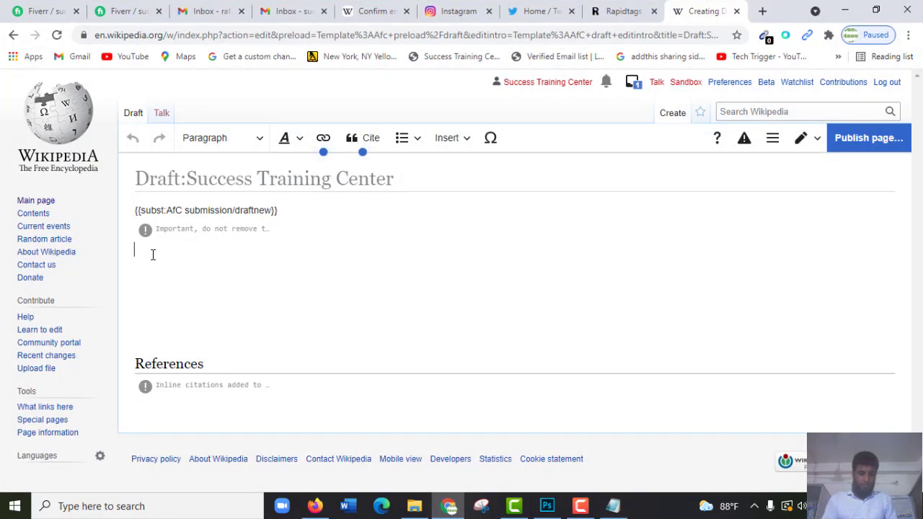
{"action": "key", "text": "ctrl+v"}
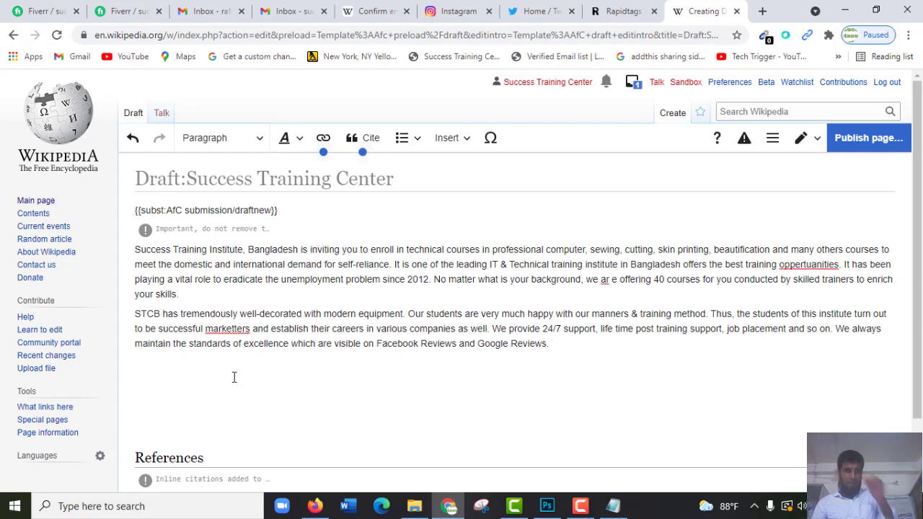
- Correct "marketters" to "marketers" in the second paragraph and replace "Institute" with "Center" in the draft's opening name
{"action": "left_click", "coordinate": [239, 326]}
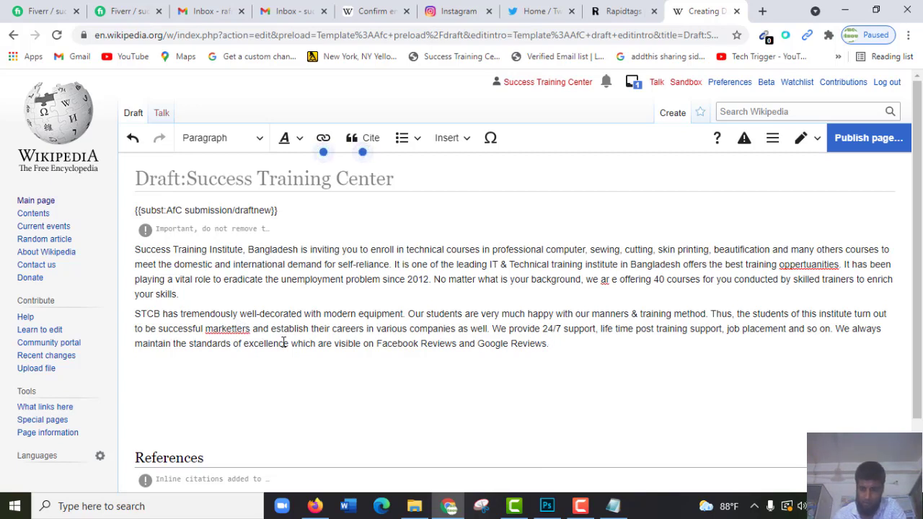
{"action": "key", "text": "BackSpace"}
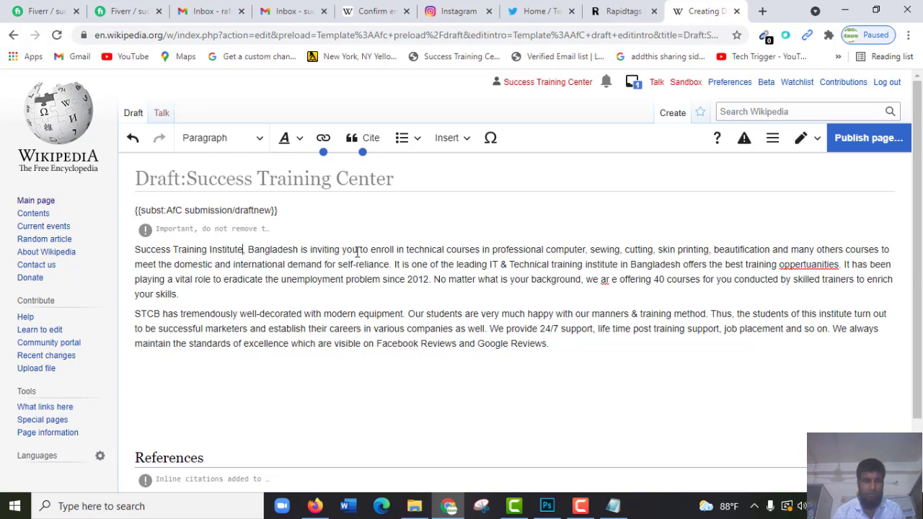
{"action": "key", "text": "BackSpace"}
{"action": "key", "text": "BackSpace"}
{"action": "key", "text": "BackSpace"}
{"action": "key", "text": "BackSpace"}
{"action": "key", "text": "BackSpace"}
{"action": "key", "text": "BackSpace"}
{"action": "key", "text": "BackSpace"}
{"action": "key", "text": "BackSpace"}
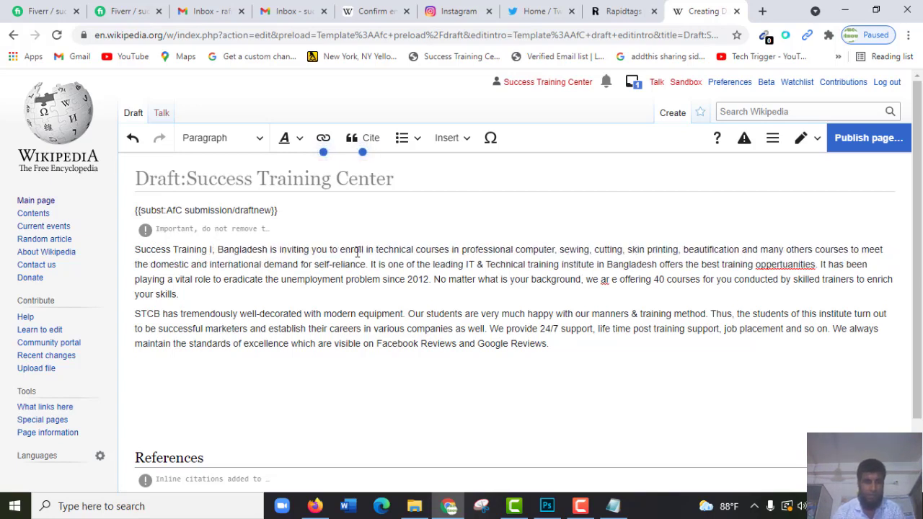
{"action": "key", "text": "BackSpace"}
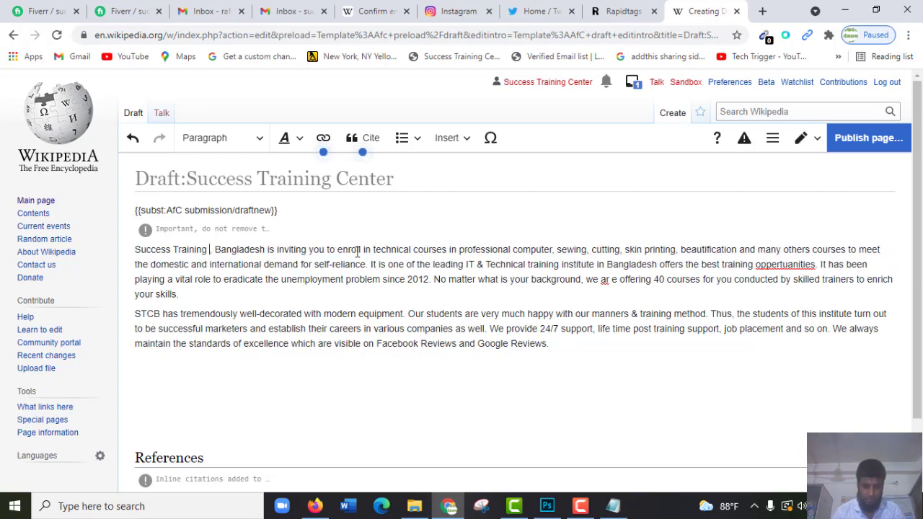
{"action": "type", "text": "Center"}
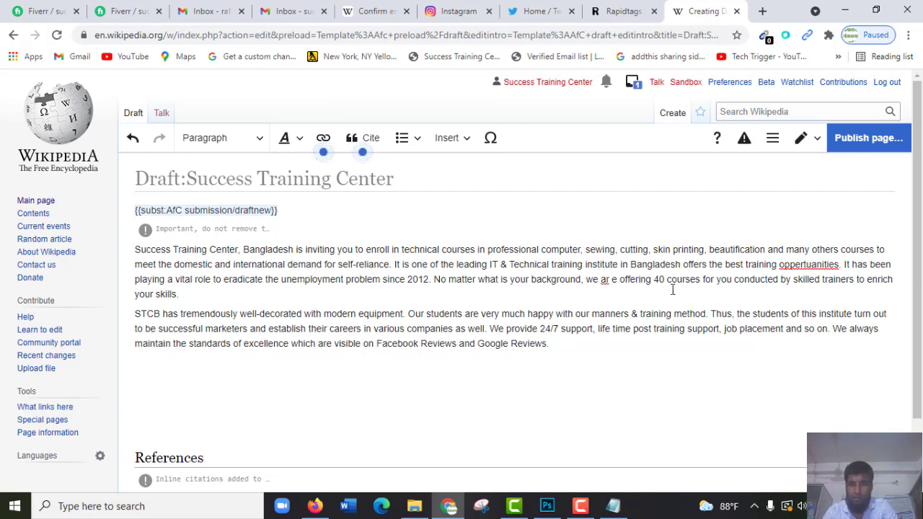
- Correct "oppertuanities" to "opportunities" and join "ar e" into "are" in the first paragraph
{"action": "double_click", "coordinate": [804, 266]}
{"action": "right_click", "coordinate": [804, 266]}
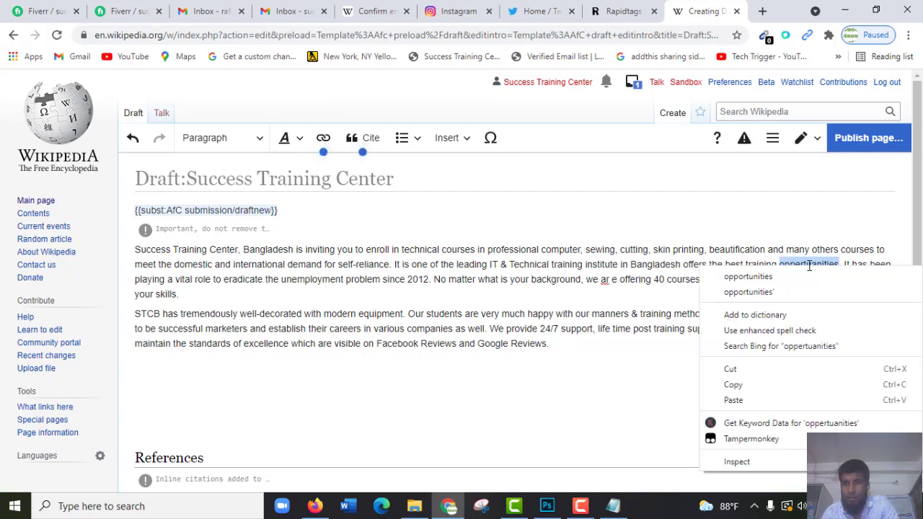
{"action": "left_click", "coordinate": [750, 278]}
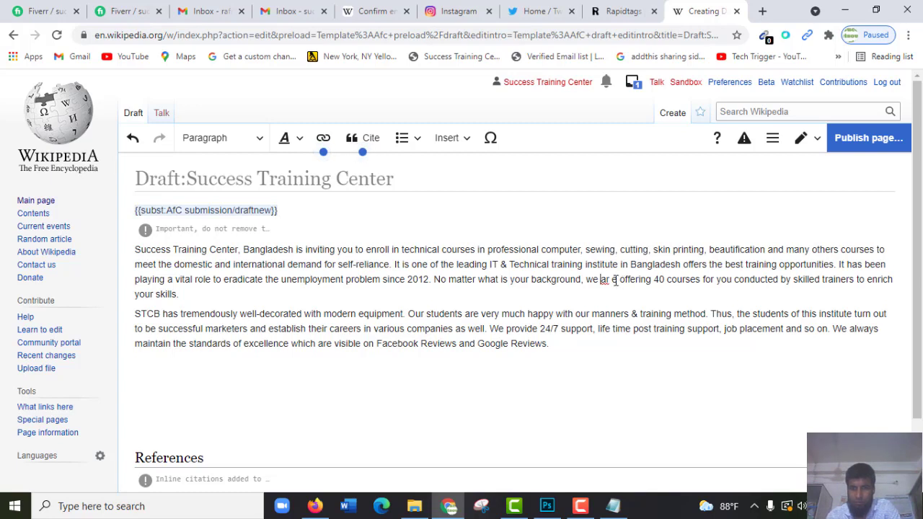
{"action": "key", "text": "BackSpace"}
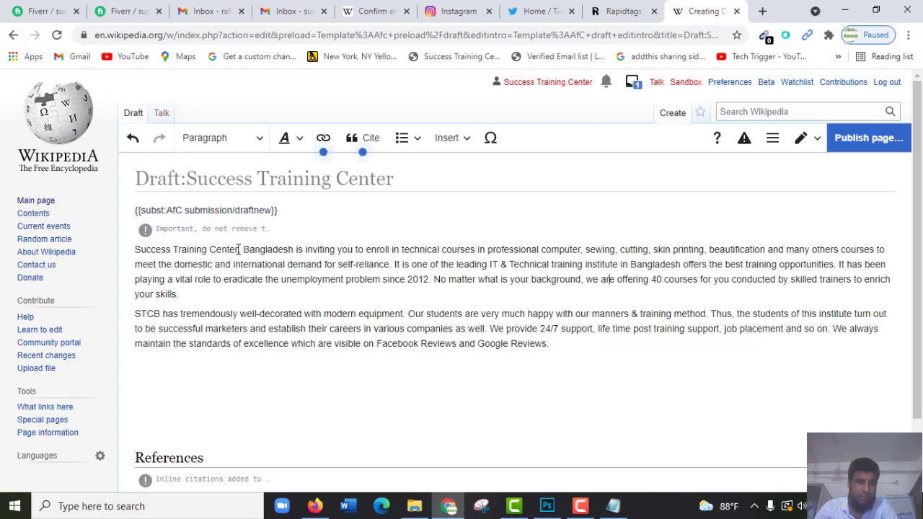
- Select "Success Training Center" at the start of the first paragraph and apply the Page title format
{"action": "left_click_drag", "start_coordinate": [239, 249], "coordinate": [137, 247]}
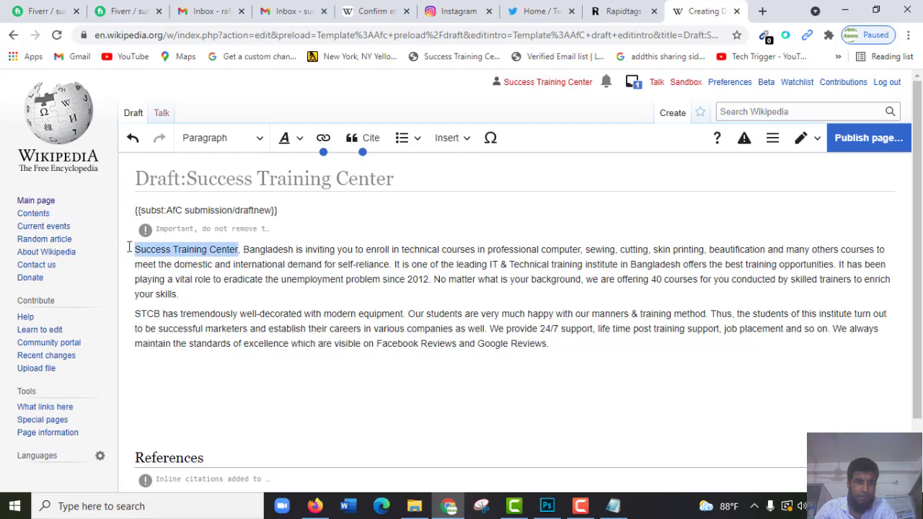
{"action": "left_click", "coordinate": [259, 140]}
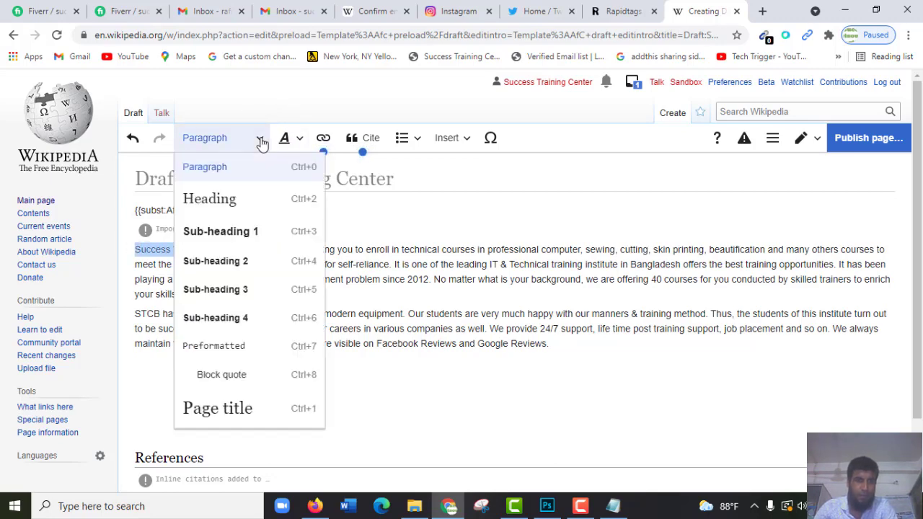
{"action": "left_click", "coordinate": [234, 415]}
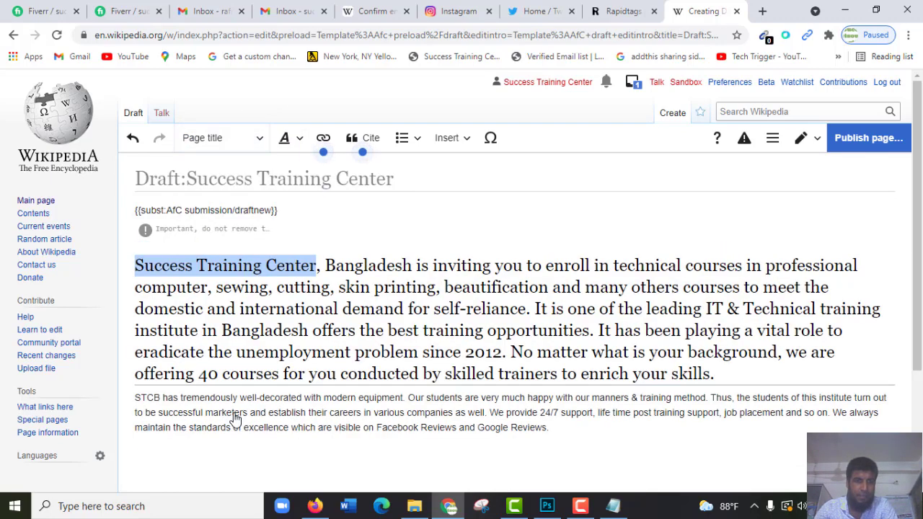
- Replace the comma after "Success Training Center" in the first paragraph with a space and a colon
{"action": "left_click", "coordinate": [318, 264]}
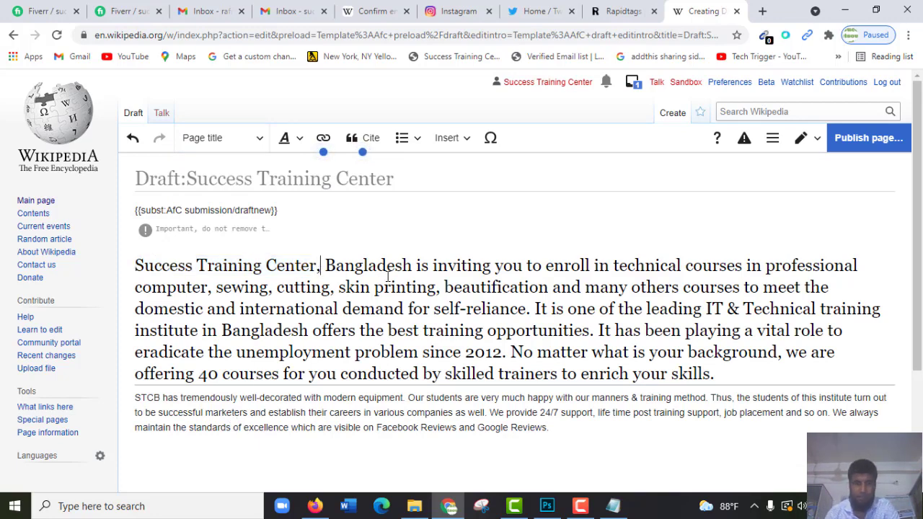
{"action": "key", "text": "BackSpace"}
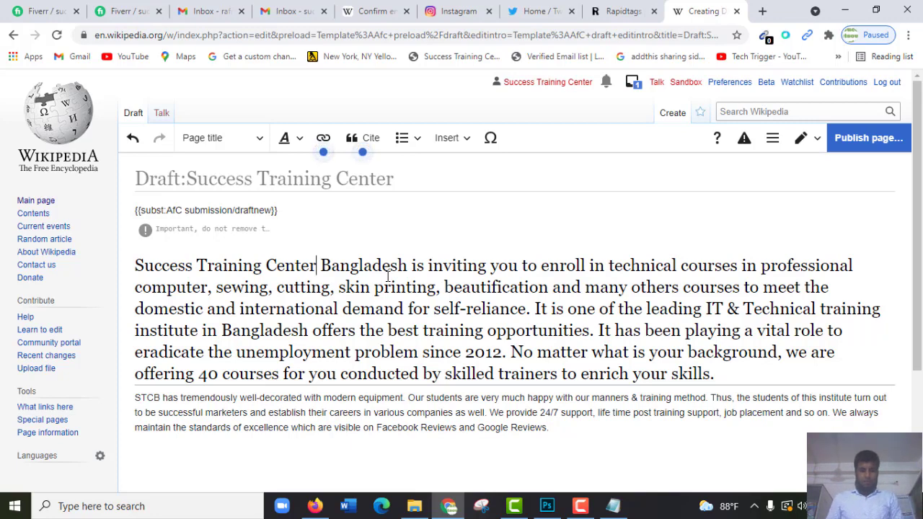
{"action": "type", "text": ":"}
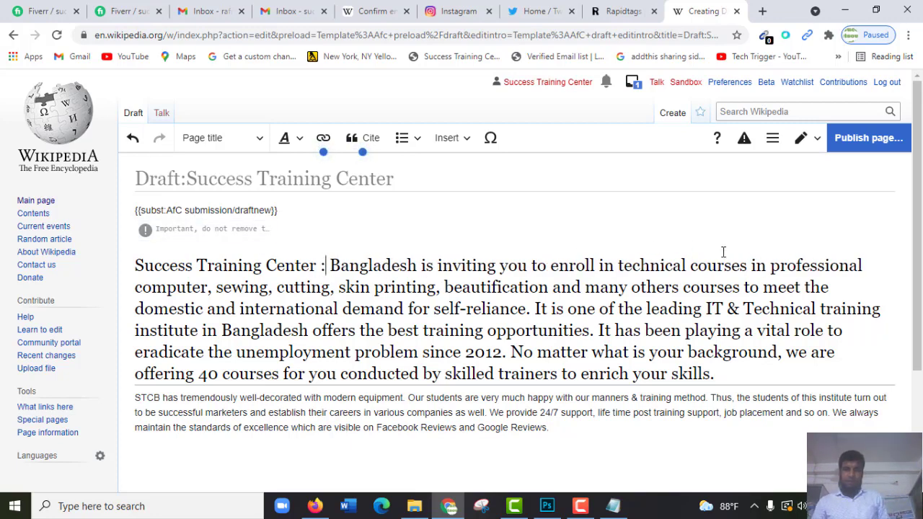
- Apply the Sub-heading 1 format to both paragraphs of the draft
{"action": "scroll", "coordinate": [764, 312], "scroll_direction": "down", "scroll_amount": 1}
{"action": "scroll", "coordinate": [382, 232], "scroll_direction": "up", "scroll_amount": 1}
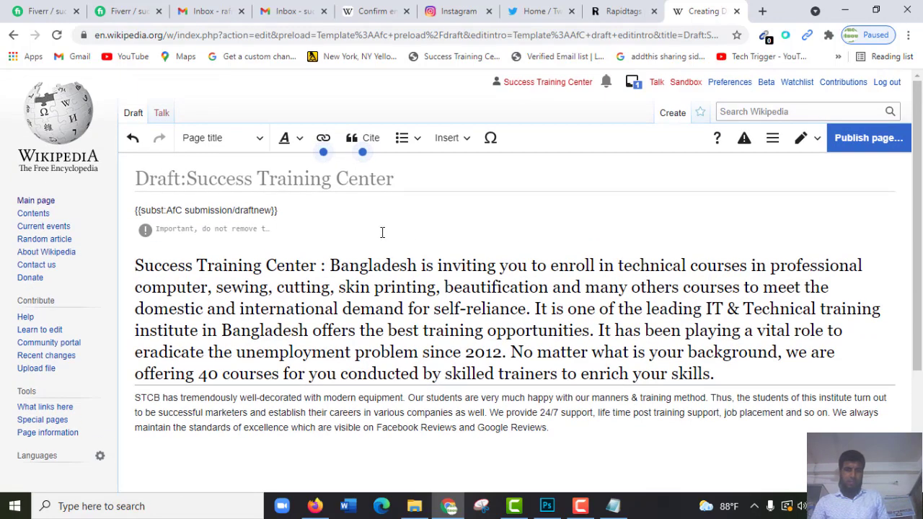
{"action": "left_click_drag", "start_coordinate": [330, 259], "coordinate": [745, 381]}
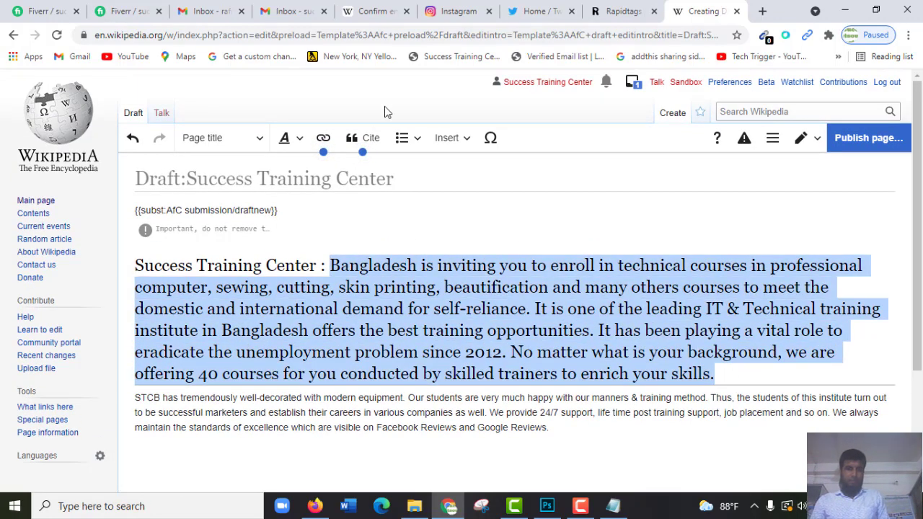
{"action": "scroll", "coordinate": [570, 266], "scroll_direction": "down", "scroll_amount": 2}
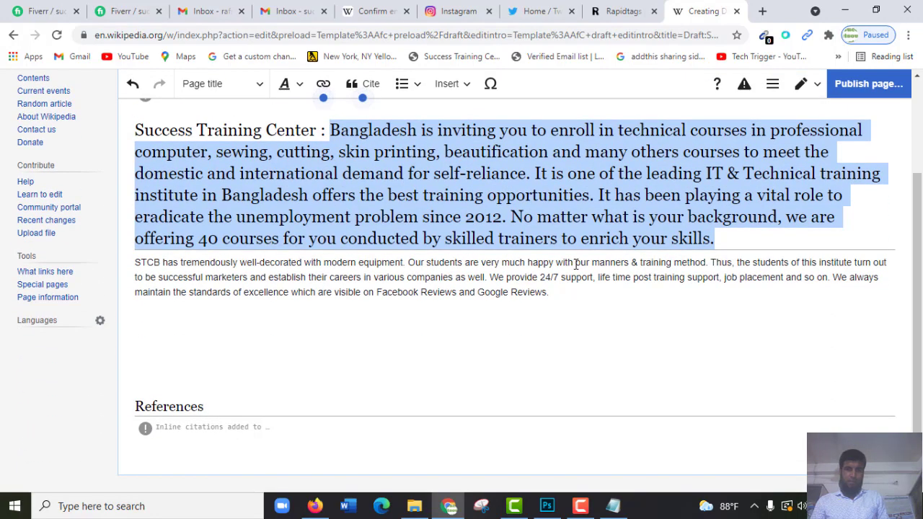
{"action": "left_click", "coordinate": [630, 301]}
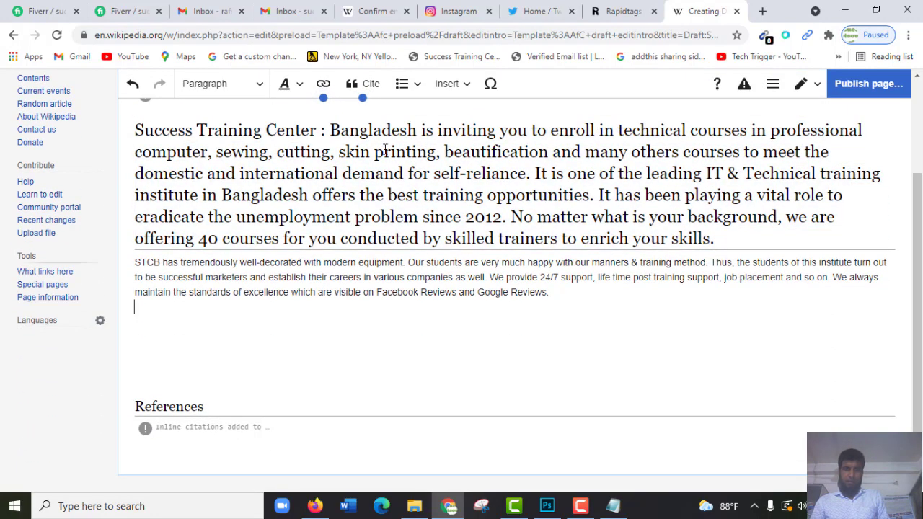
{"action": "left_click_drag", "start_coordinate": [330, 130], "coordinate": [734, 308]}
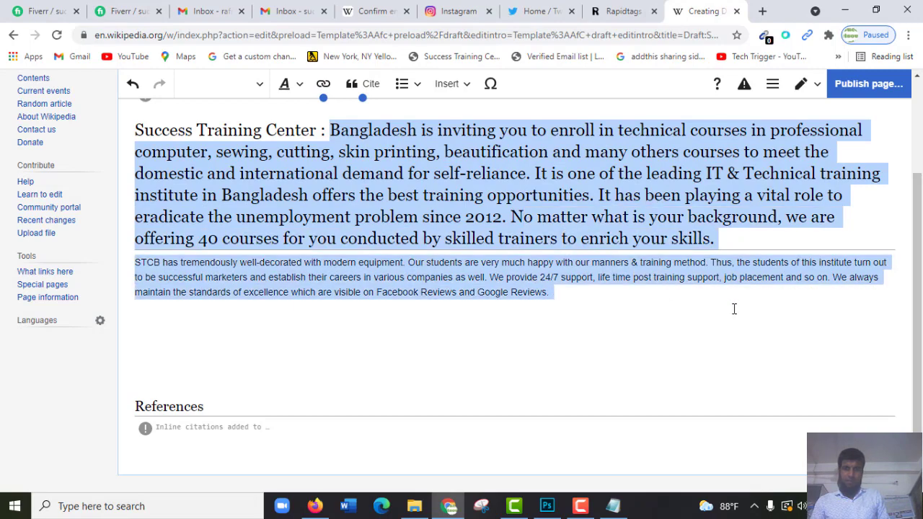
{"action": "scroll", "coordinate": [257, 133], "scroll_direction": "up", "scroll_amount": 3}
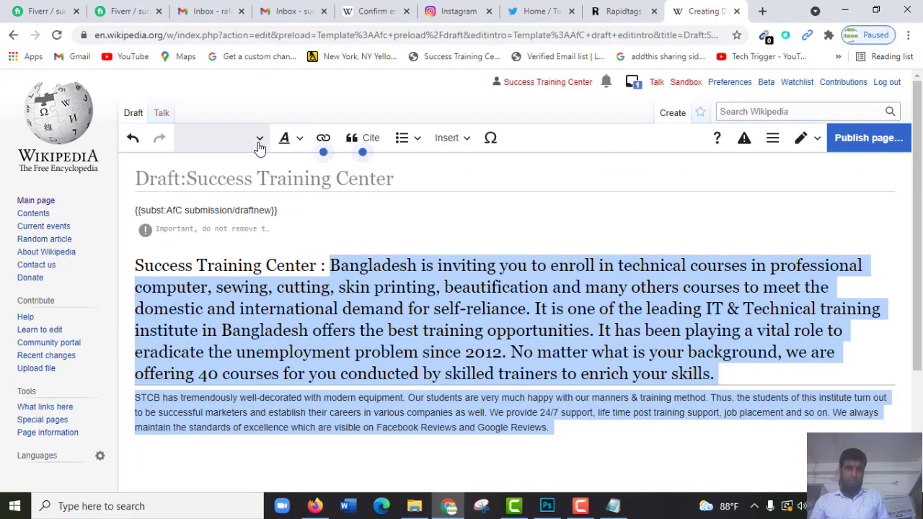
{"action": "left_click", "coordinate": [260, 139]}
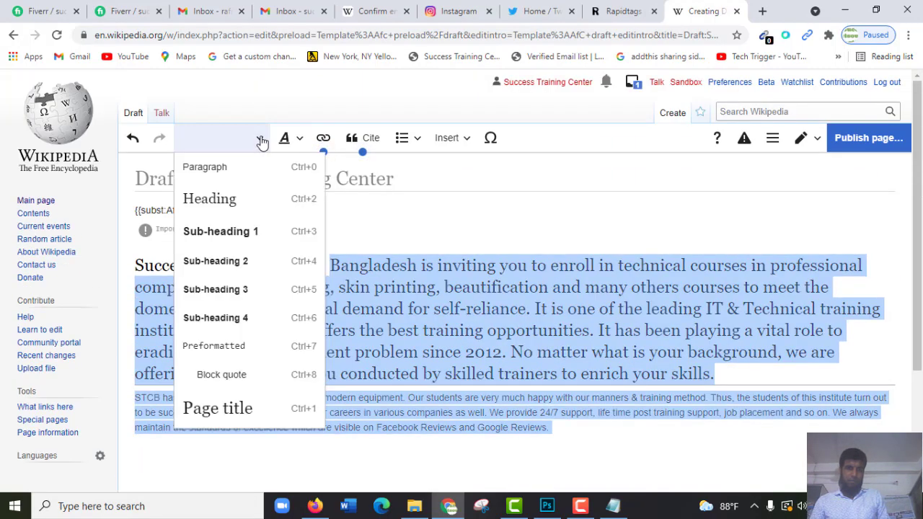
{"action": "left_click", "coordinate": [250, 235]}
{"action": "left_click", "coordinate": [349, 276]}
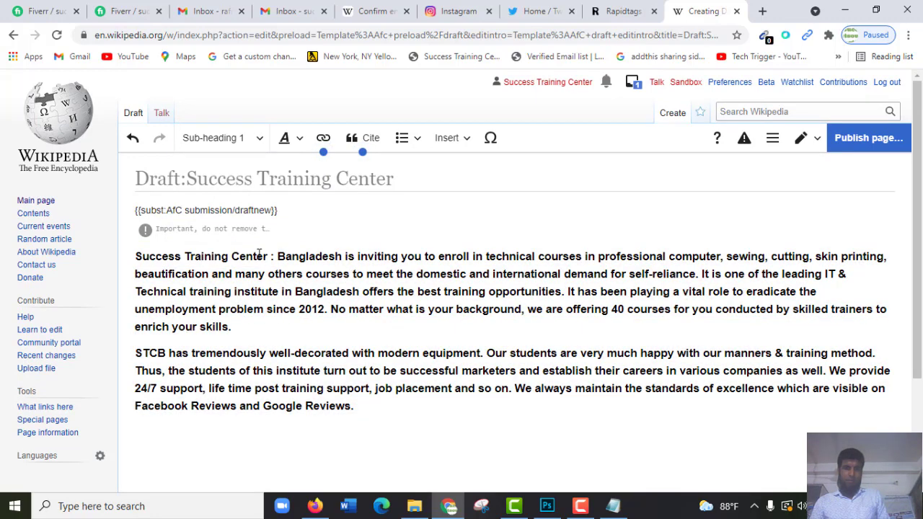
- Select the opening name "Success Training Center" and reapply the Sub-heading 1 format to it
{"action": "left_click_drag", "start_coordinate": [270, 257], "coordinate": [136, 245]}
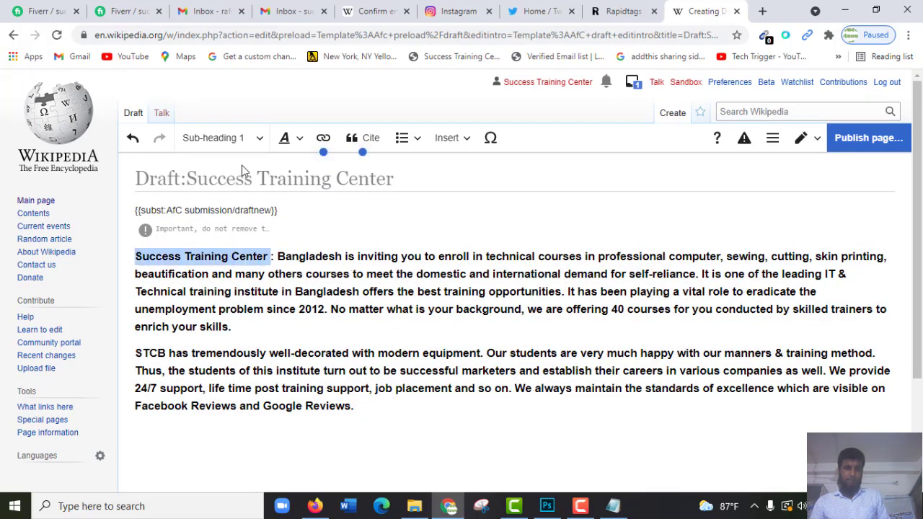
{"action": "left_click", "coordinate": [261, 141]}
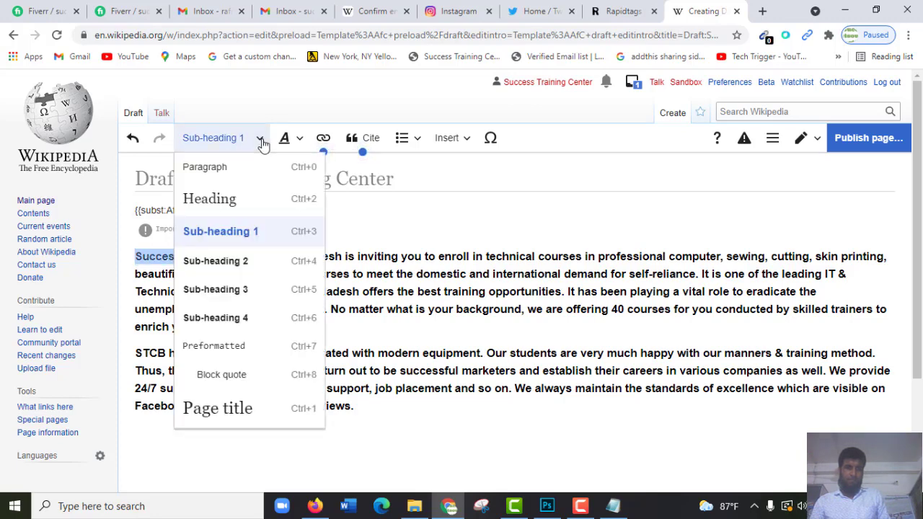
{"action": "left_click", "coordinate": [261, 141]}
{"action": "left_click", "coordinate": [259, 140]}
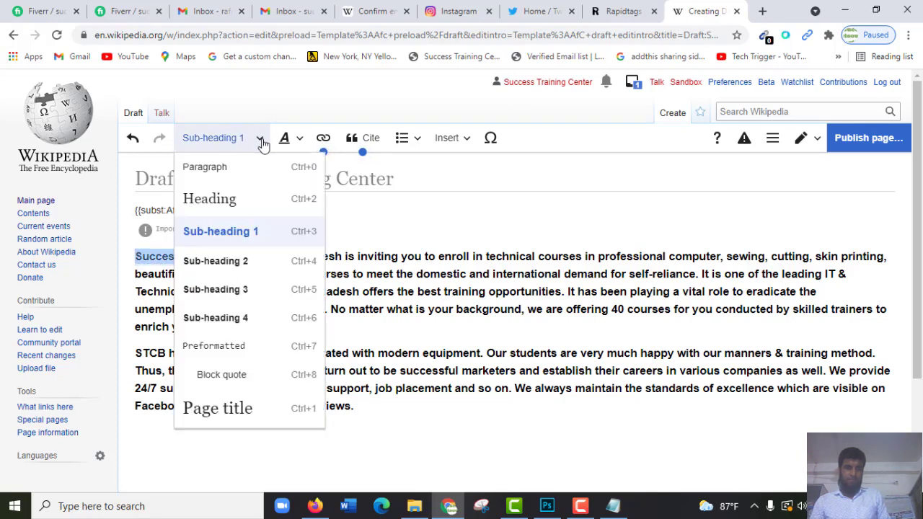
{"action": "left_click", "coordinate": [238, 234]}
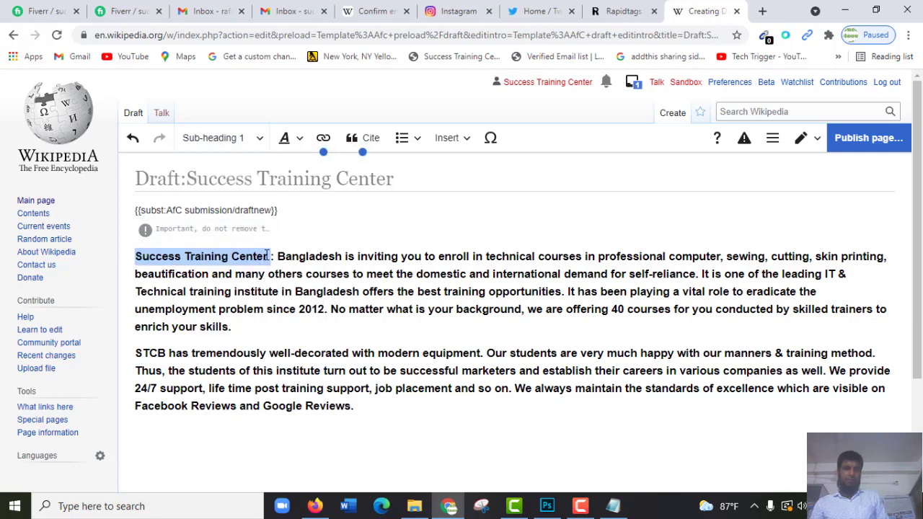
- Select the text from "Bangladesh" through the end of the second paragraph and apply the Sub-heading 4 format
{"action": "left_click_drag", "start_coordinate": [276, 258], "coordinate": [536, 457]}
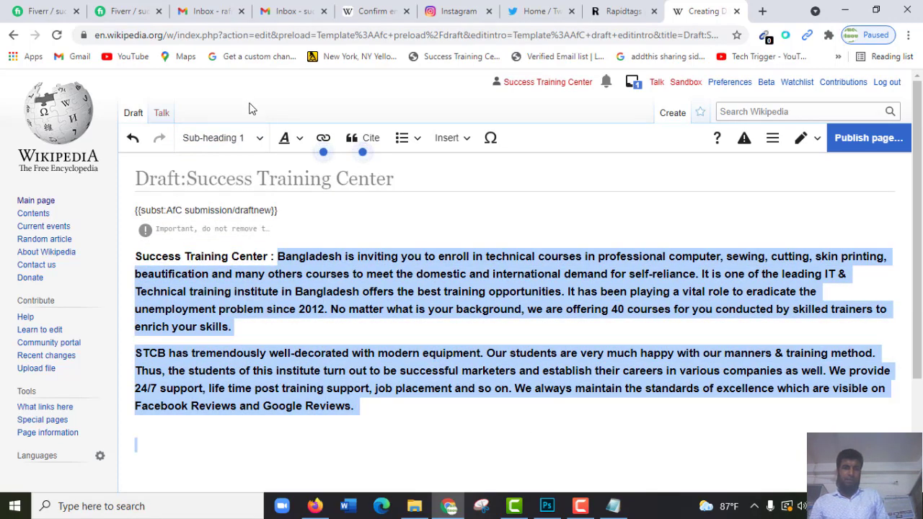
{"action": "left_click", "coordinate": [260, 140]}
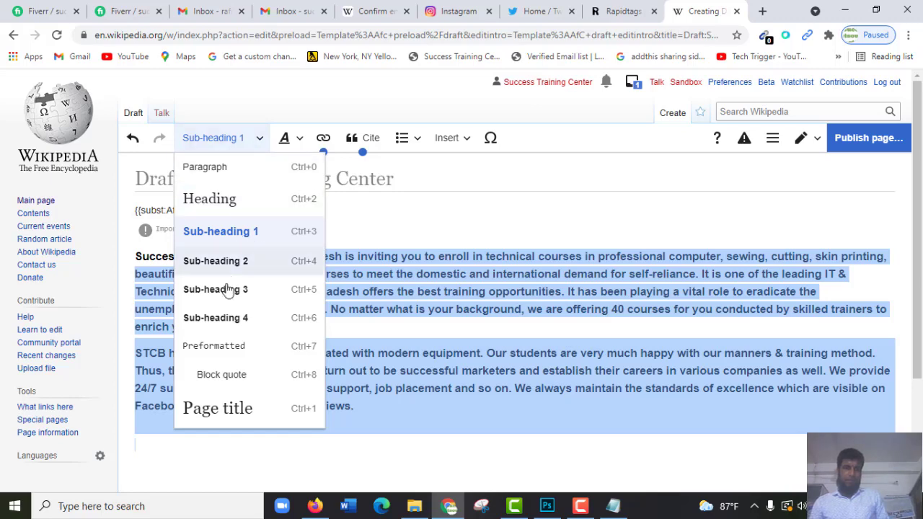
{"action": "left_click", "coordinate": [225, 319]}
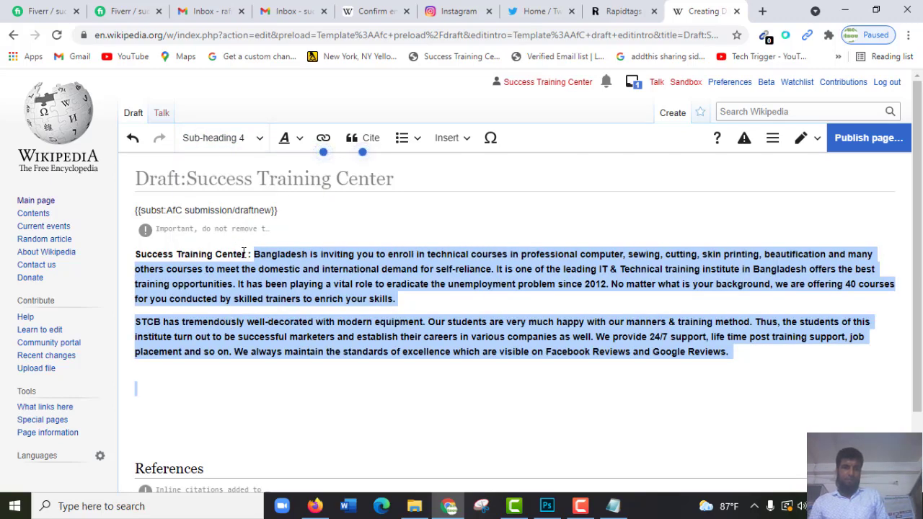
- Try the Page title format on the opening name "Success Training Center"
{"action": "left_click_drag", "start_coordinate": [246, 253], "coordinate": [115, 256]}
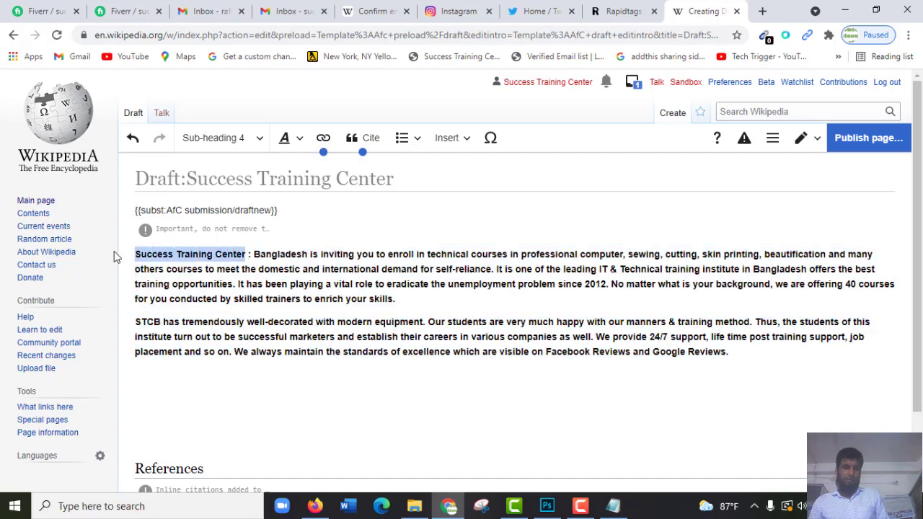
{"action": "left_click", "coordinate": [244, 138]}
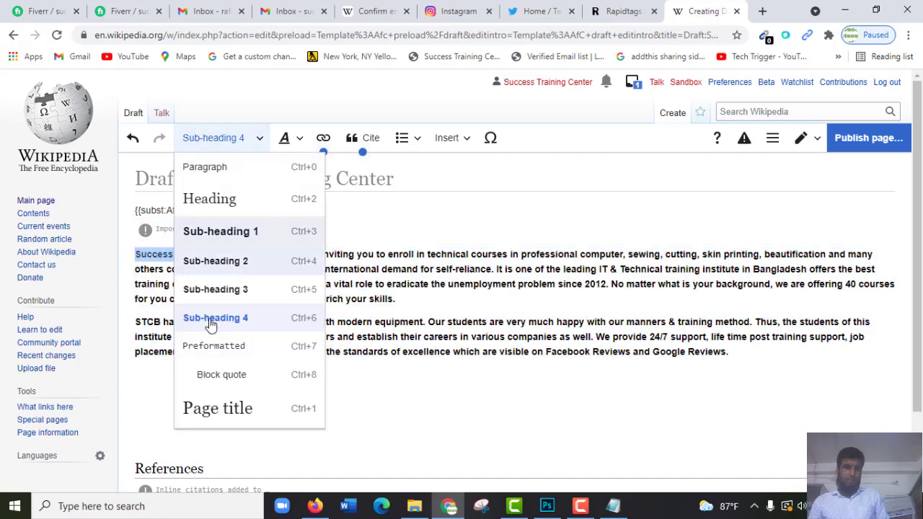
{"action": "left_click", "coordinate": [216, 410]}
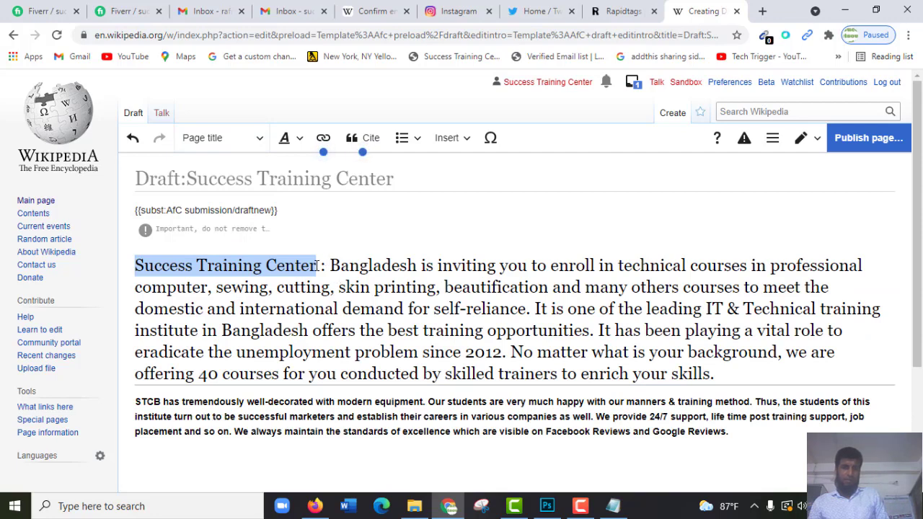
- Try Sub-heading 1 and Heading formats on the opening name "Success Training Center"
{"action": "left_click_drag", "start_coordinate": [311, 267], "coordinate": [121, 255]}
{"action": "left_click_drag", "start_coordinate": [318, 266], "coordinate": [128, 252]}
{"action": "left_click", "coordinate": [257, 140]}
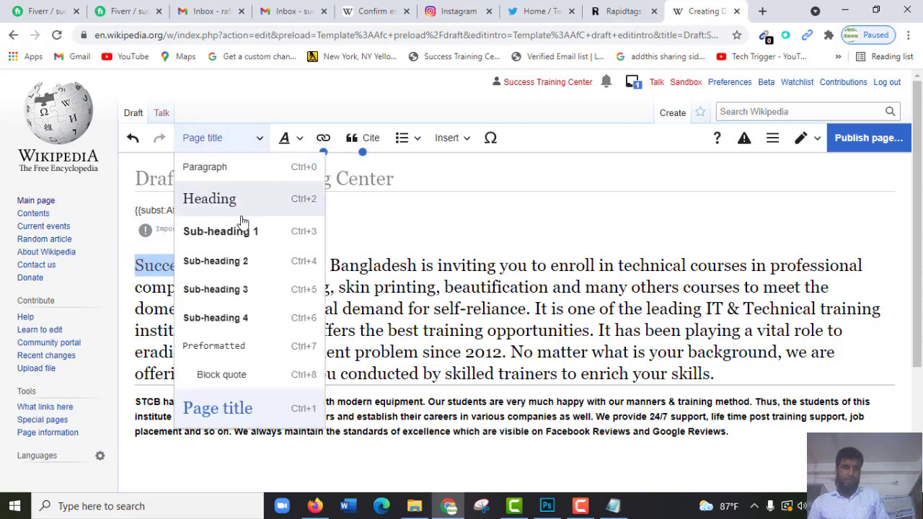
{"action": "left_click", "coordinate": [247, 234]}
{"action": "left_click", "coordinate": [258, 142]}
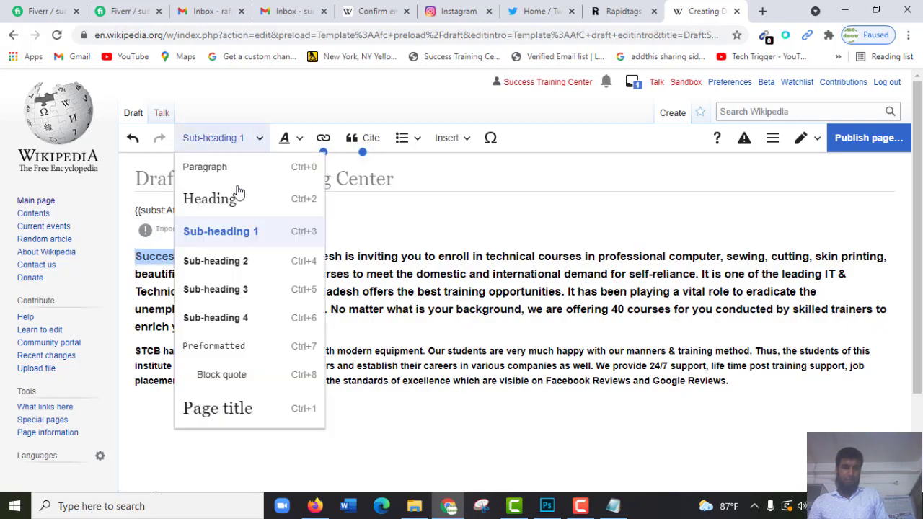
{"action": "left_click", "coordinate": [232, 204]}
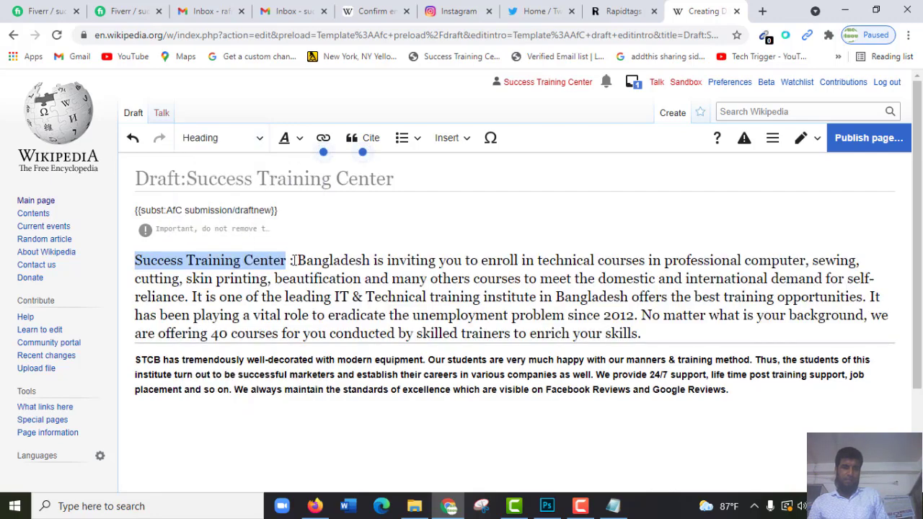
- Select the first paragraph's text after the colon and set it back to the Sub-heading 4 format
{"action": "left_click_drag", "start_coordinate": [294, 260], "coordinate": [703, 327]}
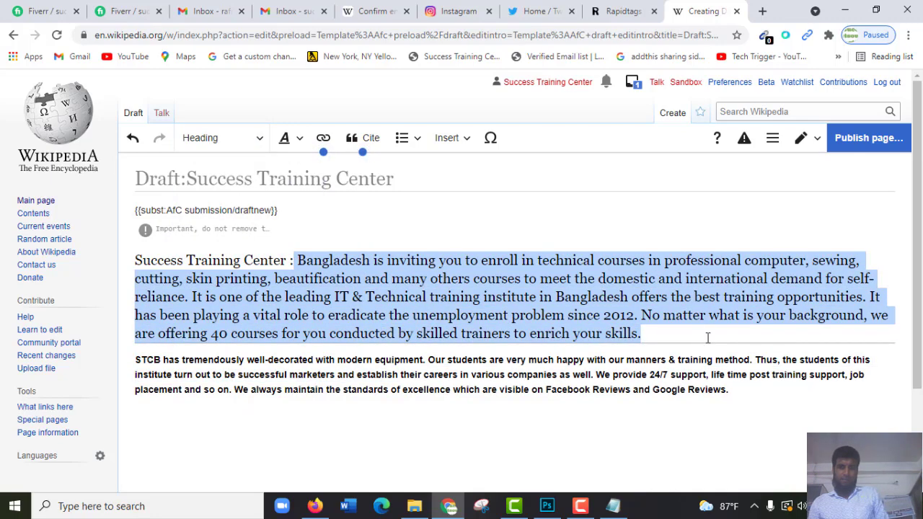
{"action": "left_click", "coordinate": [260, 141]}
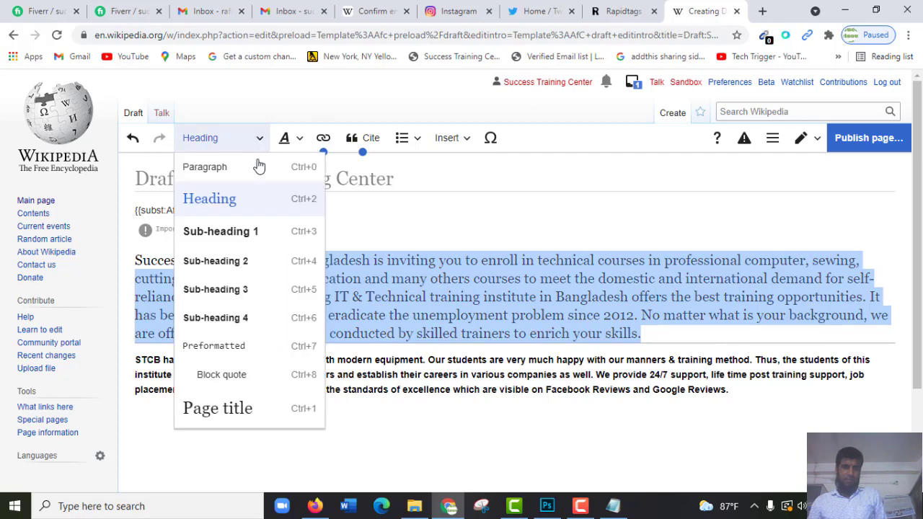
{"action": "left_click", "coordinate": [243, 318]}
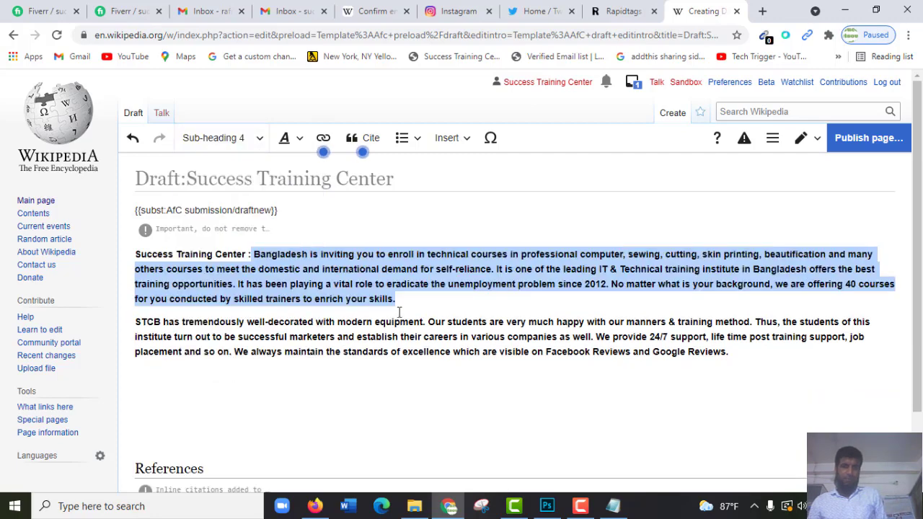
- Add "see more" at the end of the first paragraph and select those words
{"action": "left_click", "coordinate": [488, 307]}
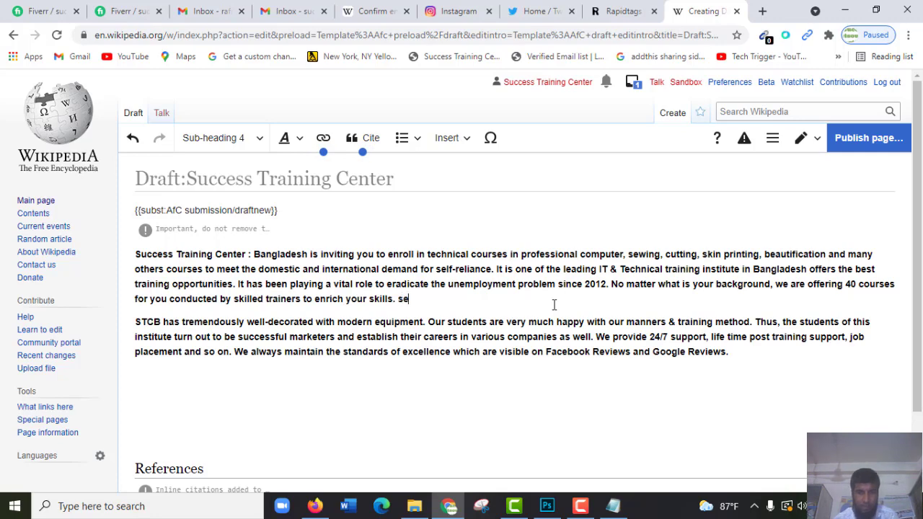
{"action": "type", "text": "e more"}
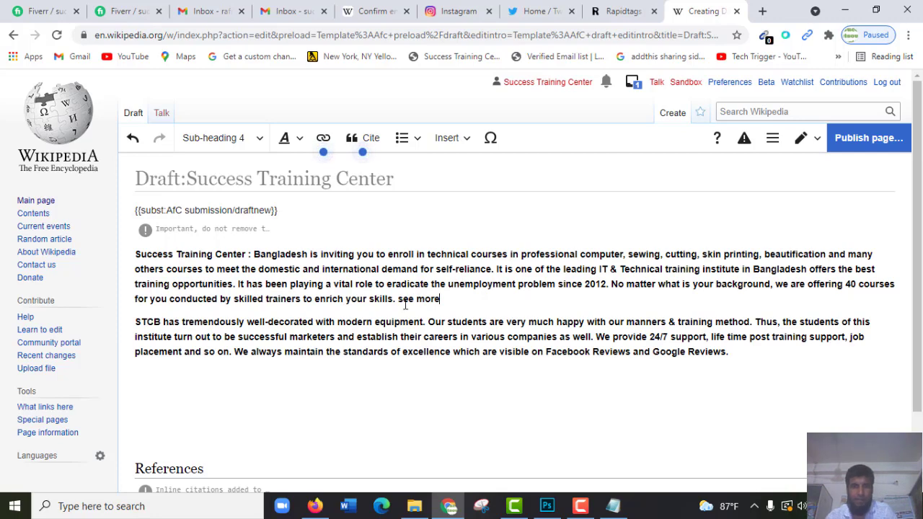
{"action": "left_click_drag", "start_coordinate": [397, 298], "coordinate": [442, 302]}
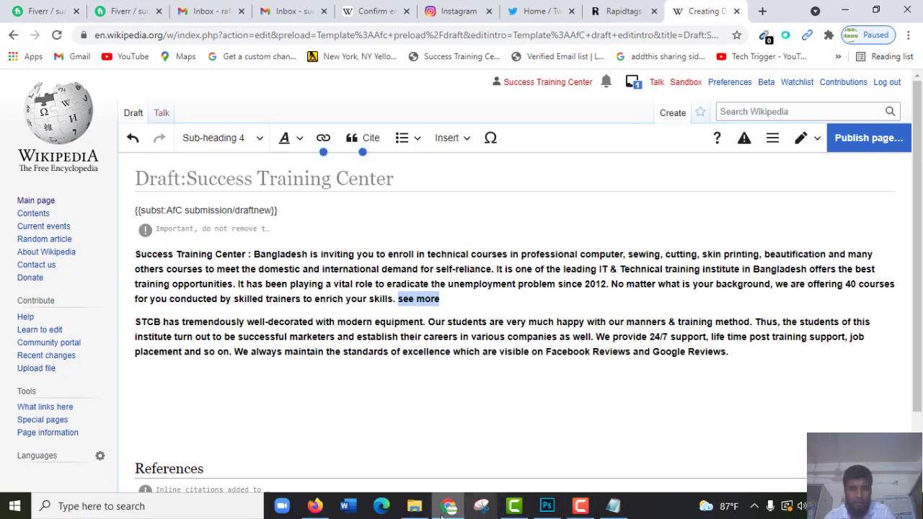
{"action": "left_click", "coordinate": [315, 506]}
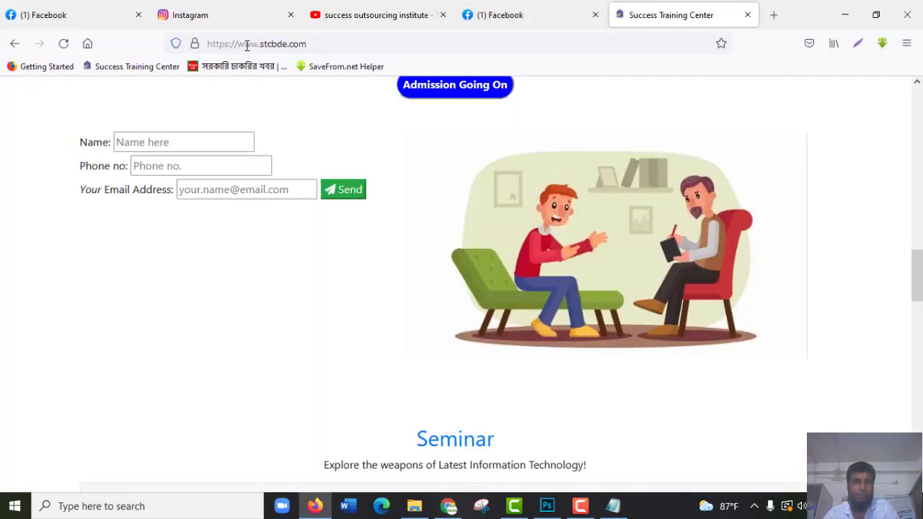
{"action": "left_click", "coordinate": [373, 45]}
{"action": "left_click", "coordinate": [422, 39]}
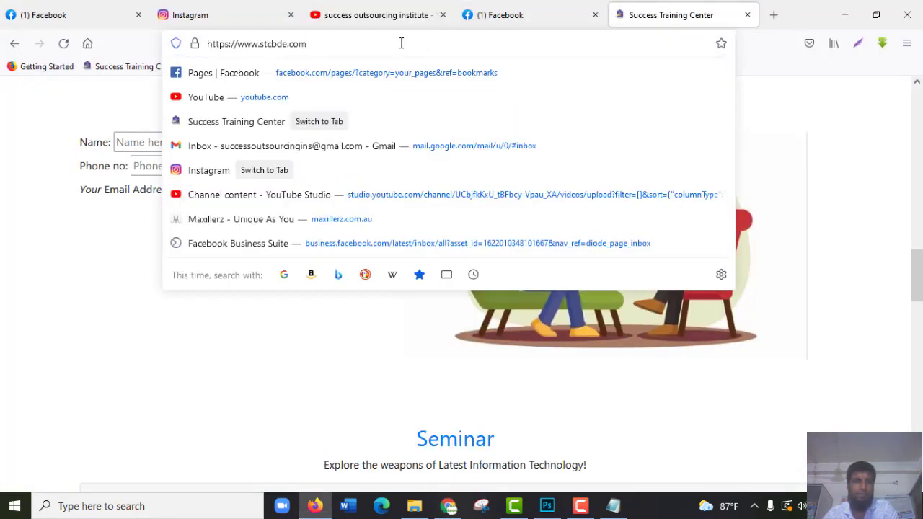
{"action": "left_click_drag", "start_coordinate": [401, 43], "coordinate": [87, 41]}
{"action": "right_click", "coordinate": [251, 47]}
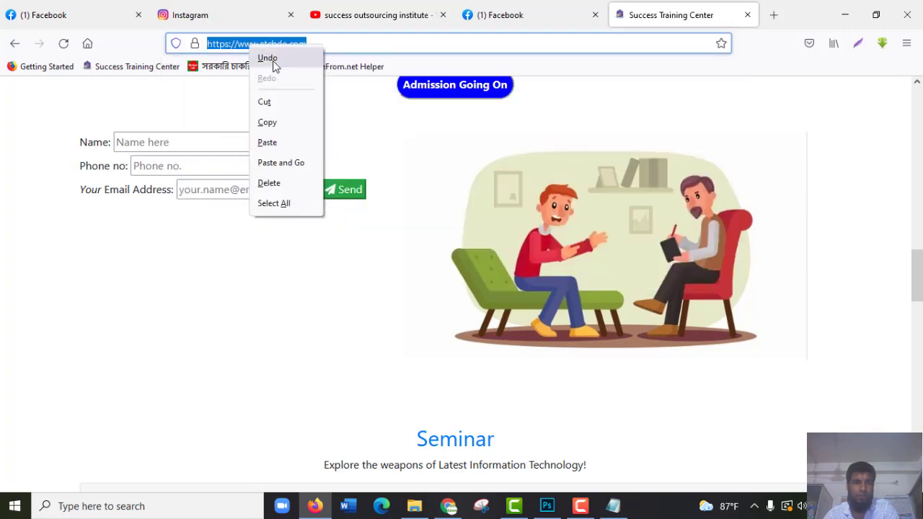
{"action": "left_click", "coordinate": [267, 121]}
{"action": "left_click", "coordinate": [449, 506]}
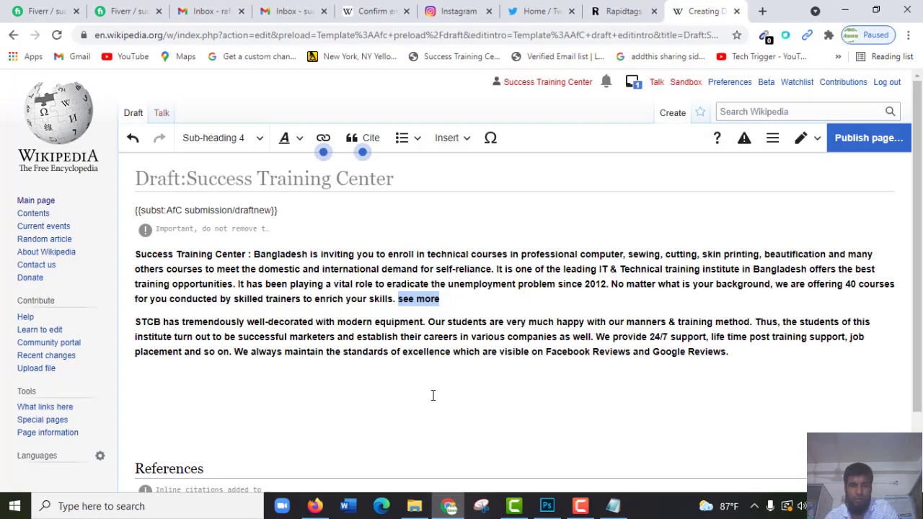
{"action": "left_click", "coordinate": [323, 139]}
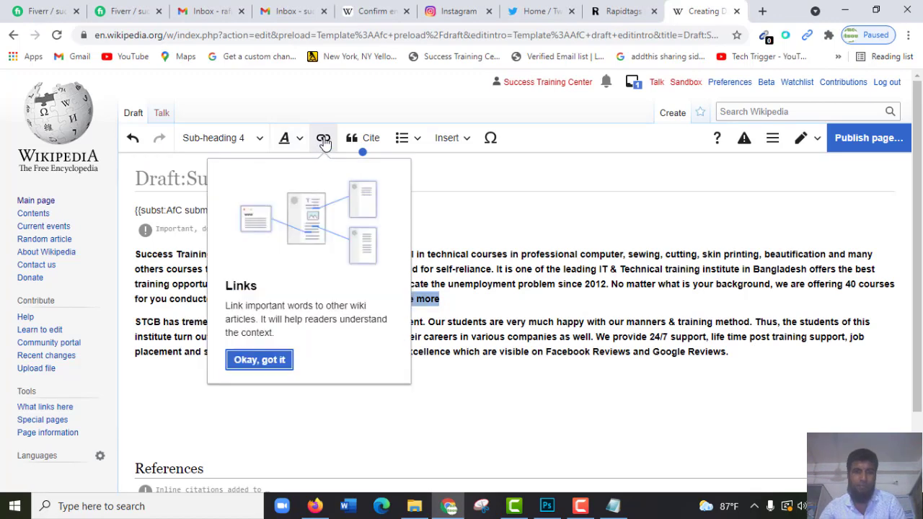
{"action": "left_click", "coordinate": [269, 361]}
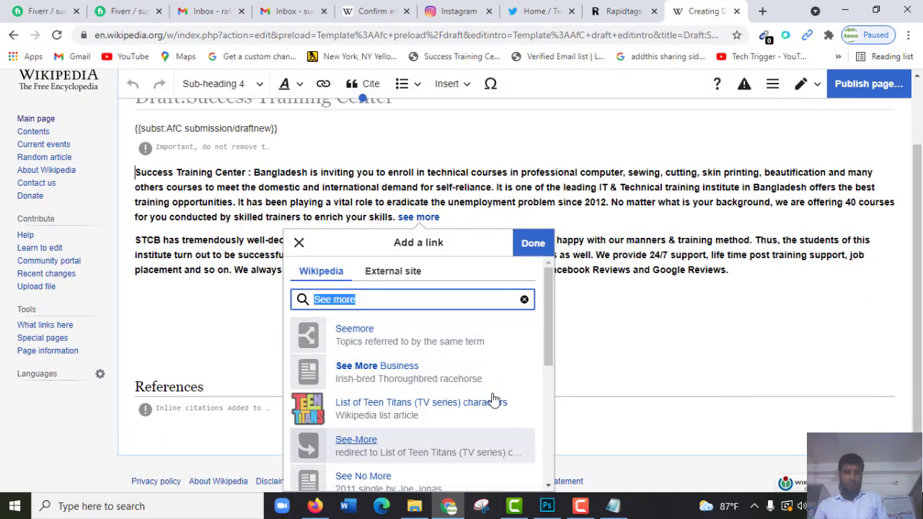
{"action": "scroll", "coordinate": [491, 354], "scroll_direction": "down", "scroll_amount": 2}
{"action": "scroll", "coordinate": [490, 354], "scroll_direction": "up", "scroll_amount": 2}
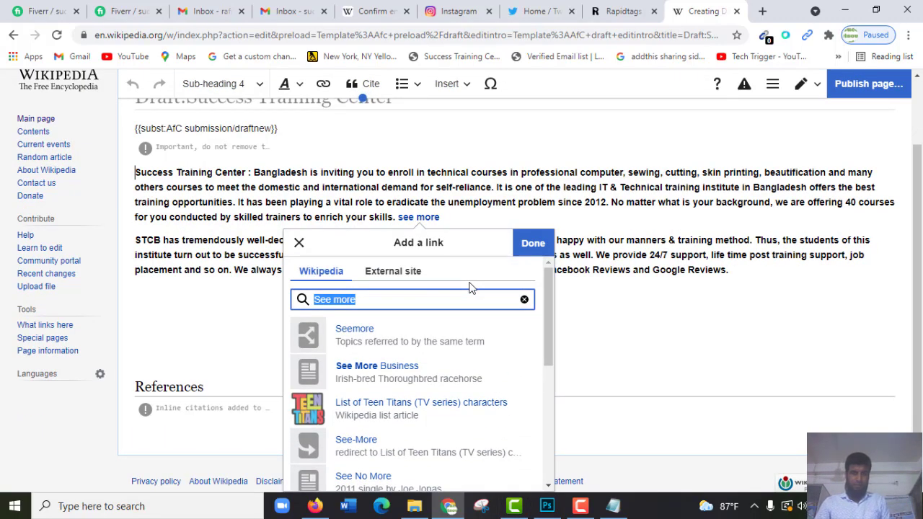
{"action": "left_click", "coordinate": [394, 272]}
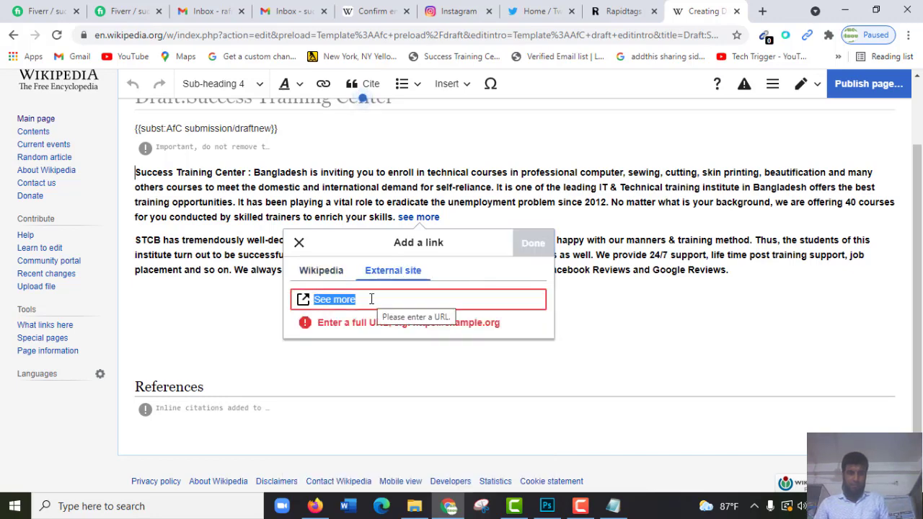
{"action": "left_click_drag", "start_coordinate": [346, 299], "coordinate": [280, 313]}
{"action": "key", "text": "Escape"}
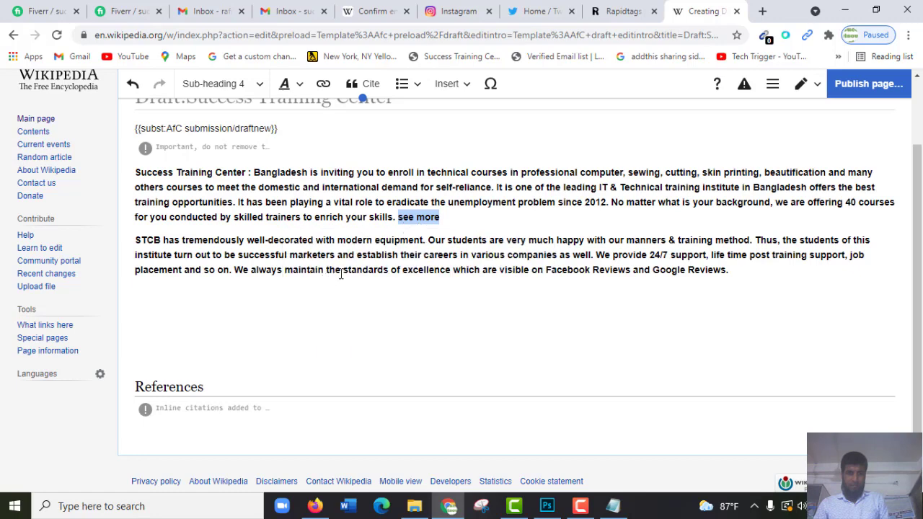
{"action": "scroll", "coordinate": [360, 94], "scroll_direction": "up", "scroll_amount": 2}
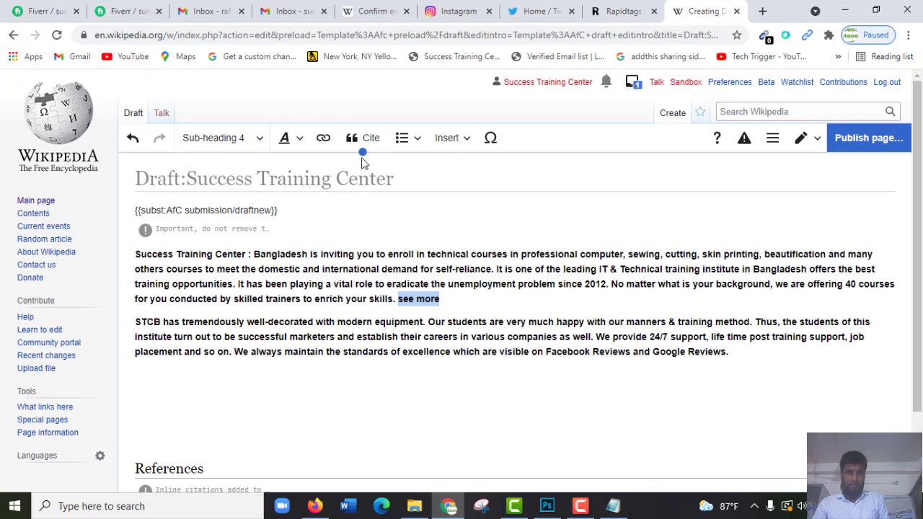
{"action": "left_click", "coordinate": [323, 138]}
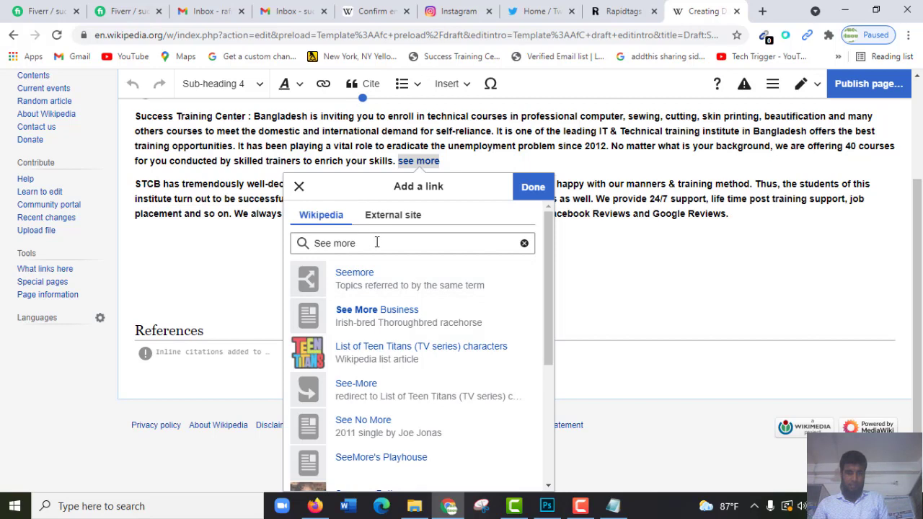
{"action": "left_click", "coordinate": [367, 241]}
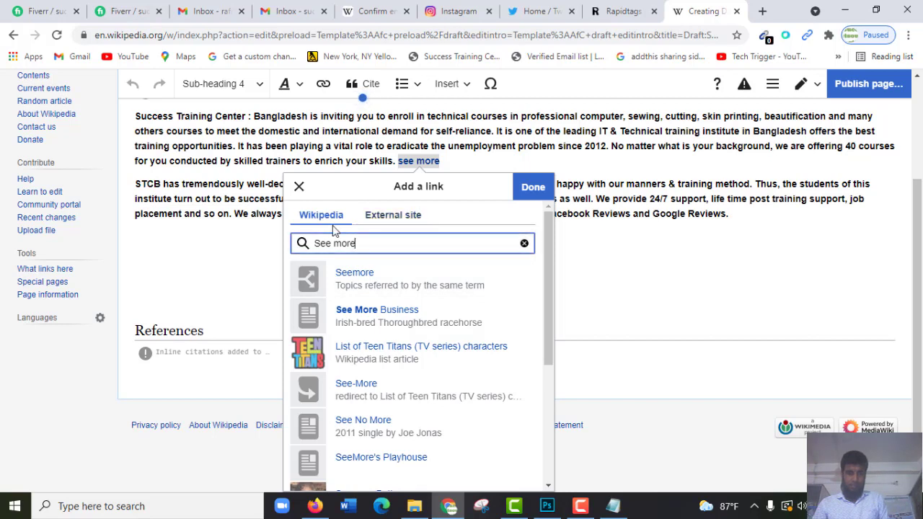
{"action": "scroll", "coordinate": [502, 360], "scroll_direction": "down", "scroll_amount": 2}
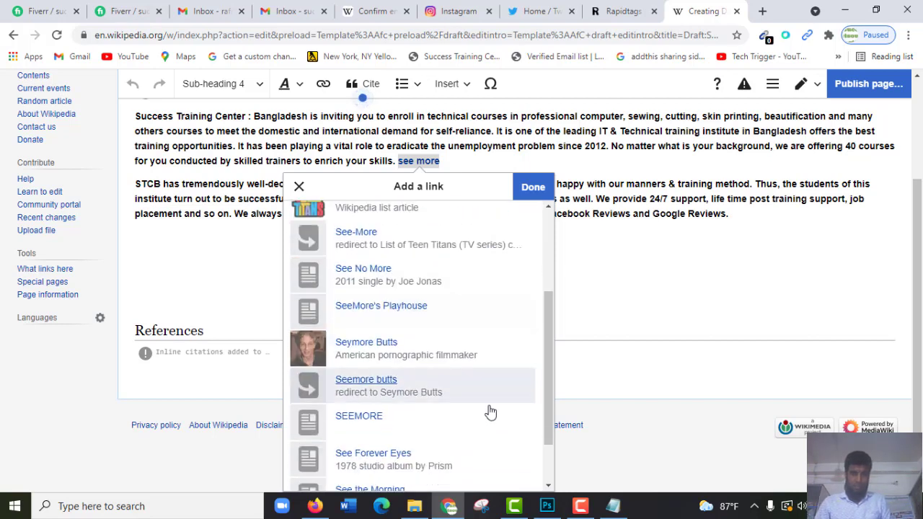
{"action": "scroll", "coordinate": [490, 412], "scroll_direction": "down", "scroll_amount": 1}
{"action": "scroll", "coordinate": [494, 358], "scroll_direction": "up", "scroll_amount": 5}
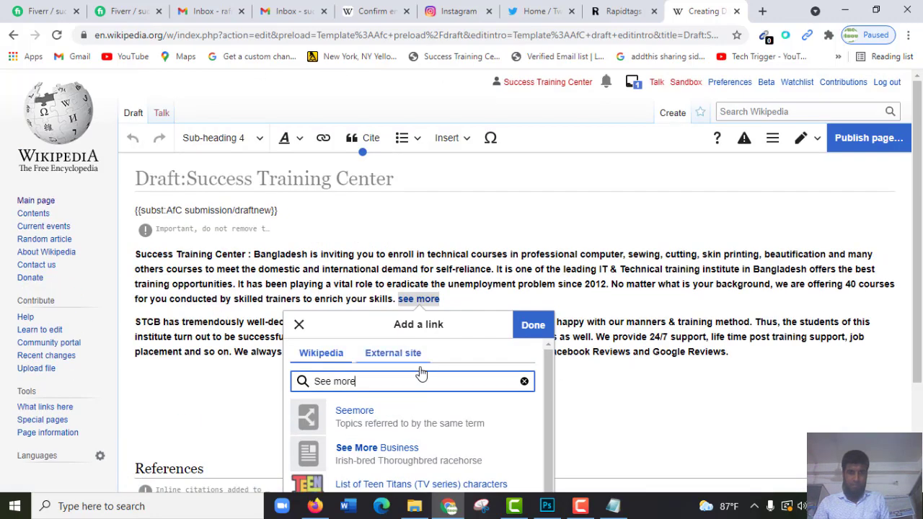
{"action": "left_click", "coordinate": [385, 358]}
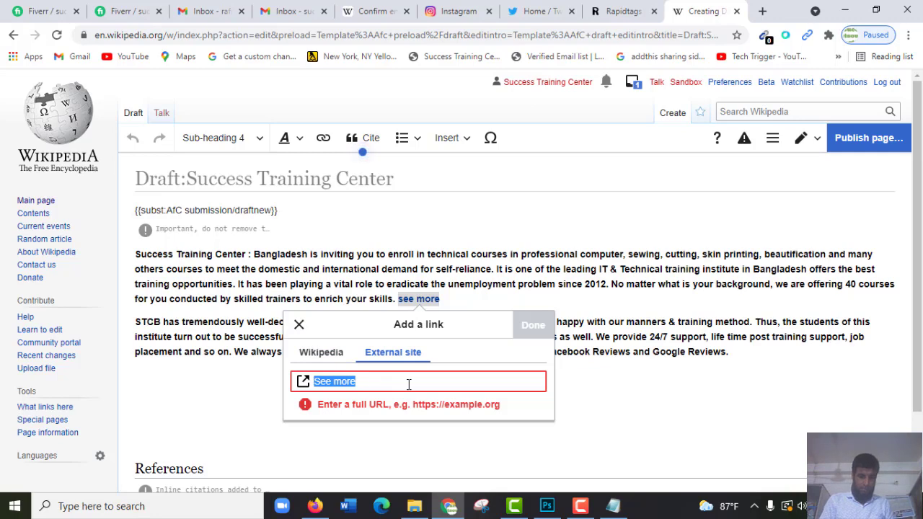
{"action": "key", "text": "ctrl+v"}
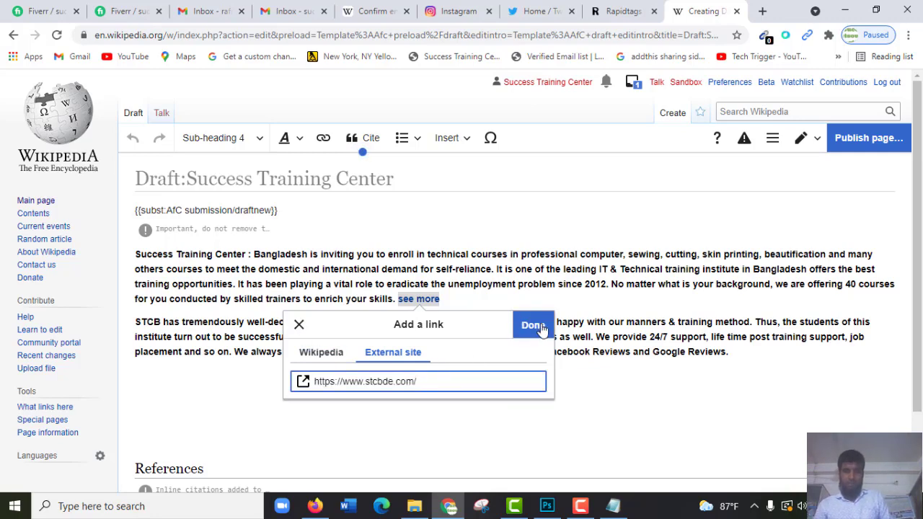
{"action": "left_click", "coordinate": [532, 325]}
{"action": "left_click", "coordinate": [441, 303]}
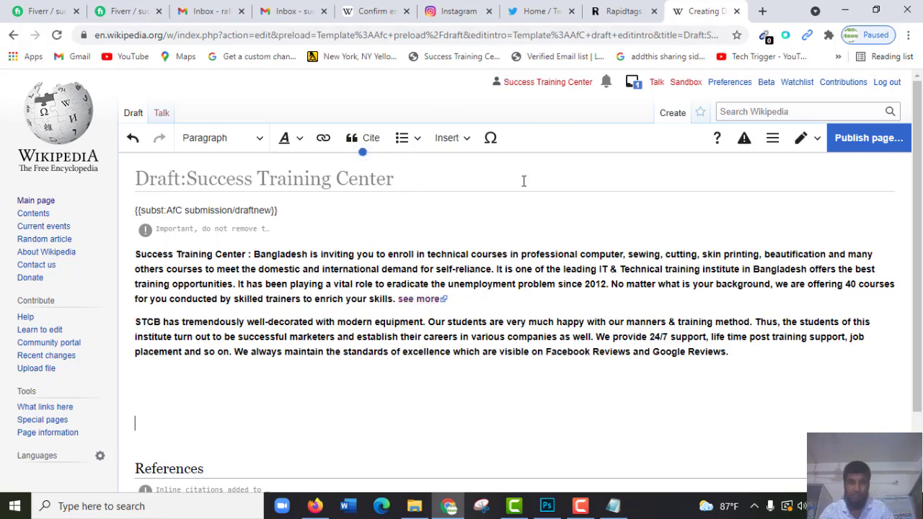
{"action": "scroll", "coordinate": [488, 310], "scroll_direction": "down", "scroll_amount": 1}
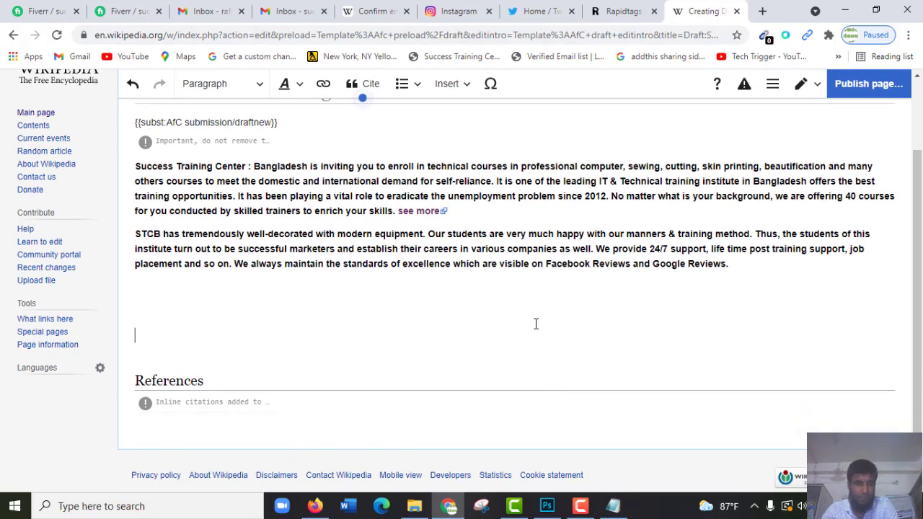
{"action": "scroll", "coordinate": [439, 295], "scroll_direction": "up", "scroll_amount": 1}
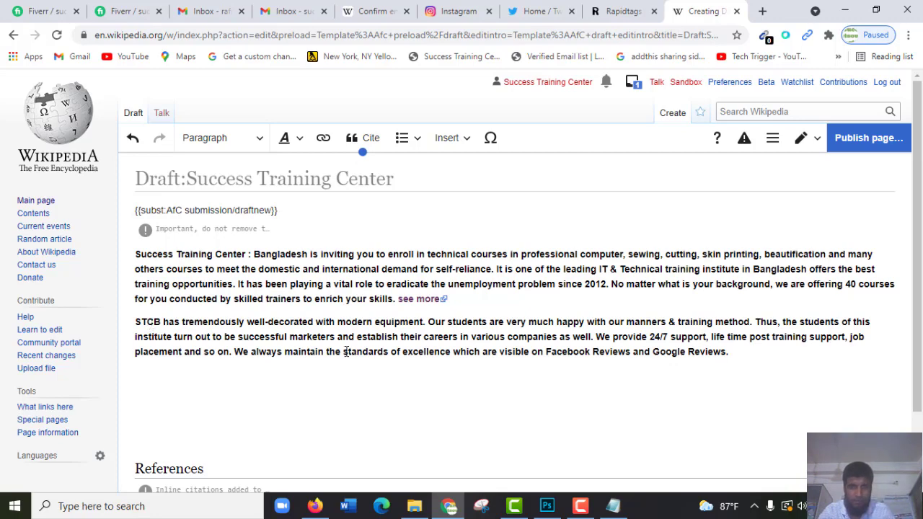
{"action": "left_click_drag", "start_coordinate": [135, 321], "coordinate": [164, 324]}
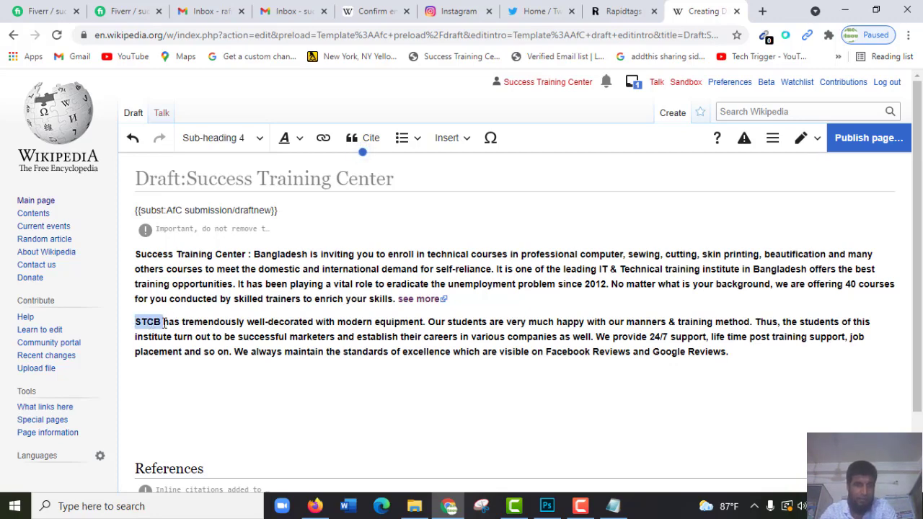
{"action": "left_click", "coordinate": [325, 139]}
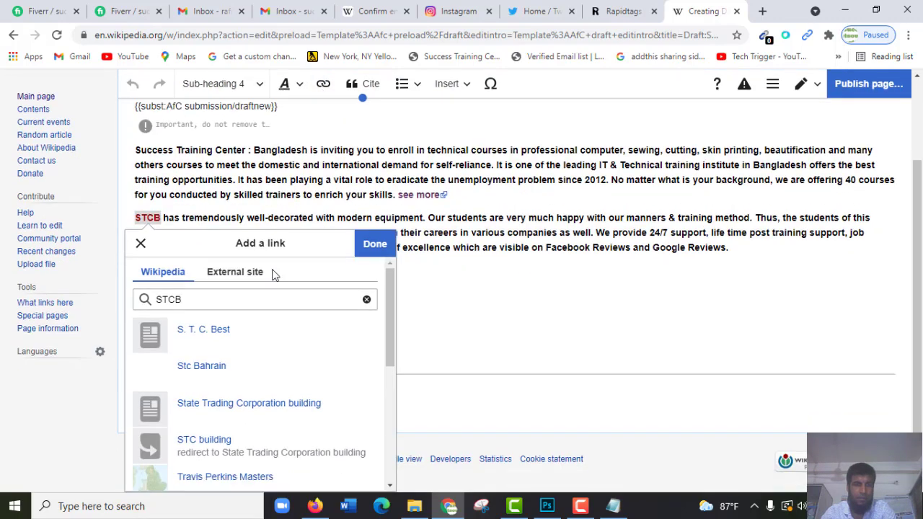
{"action": "left_click", "coordinate": [197, 296]}
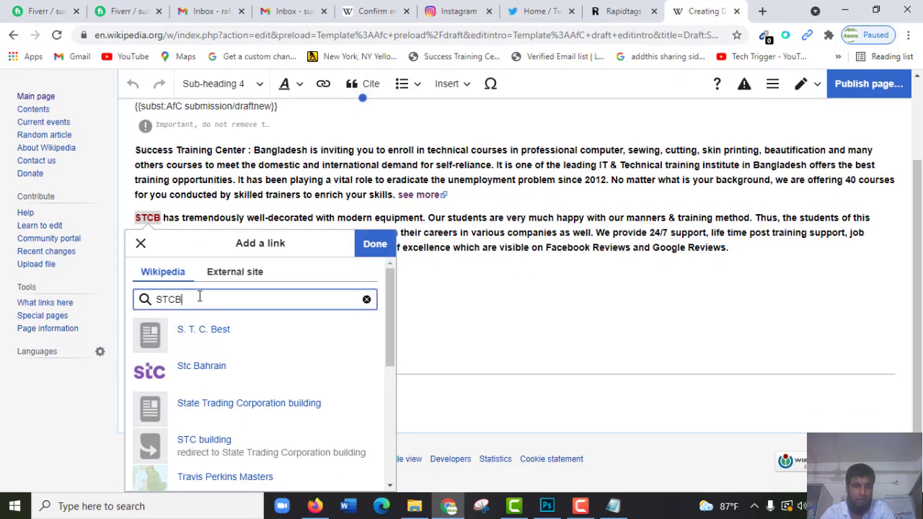
{"action": "left_click_drag", "start_coordinate": [197, 297], "coordinate": [156, 298]}
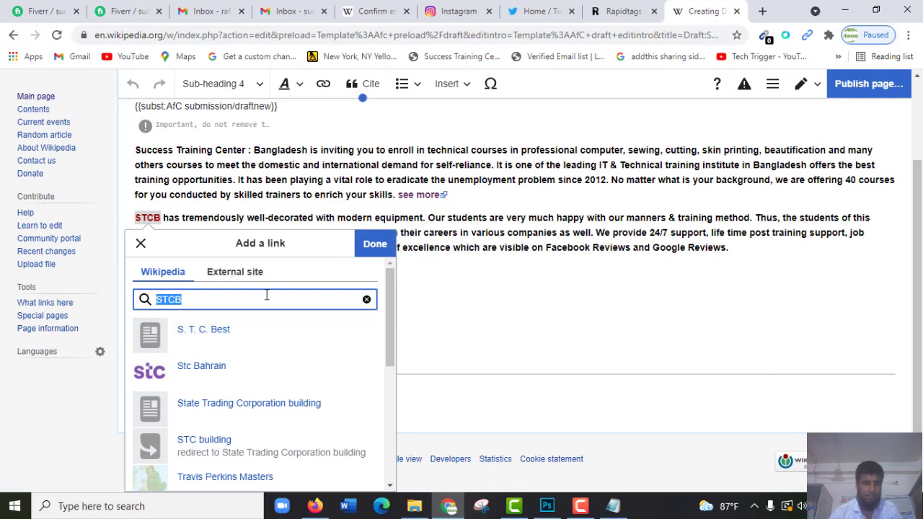
{"action": "key", "text": "ctrl+v"}
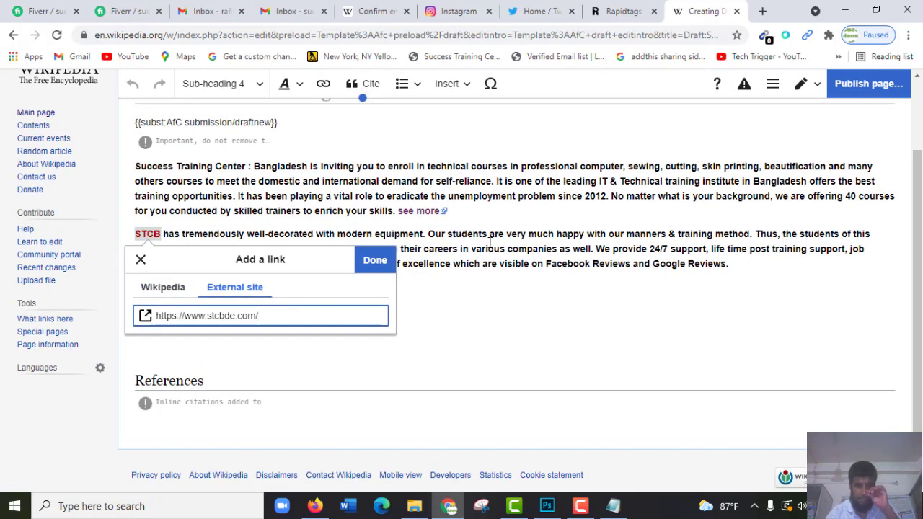
{"action": "left_click", "coordinate": [368, 261]}
{"action": "left_click", "coordinate": [368, 261]}
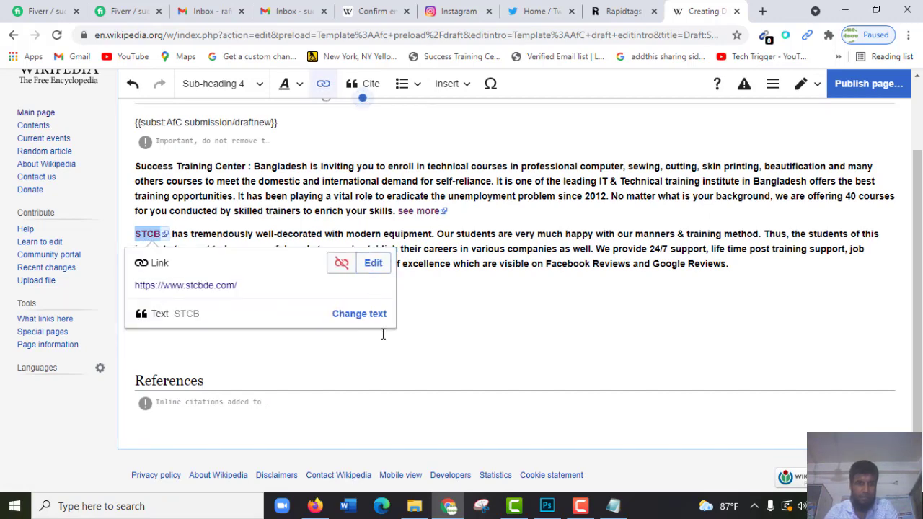
{"action": "left_click", "coordinate": [486, 322]}
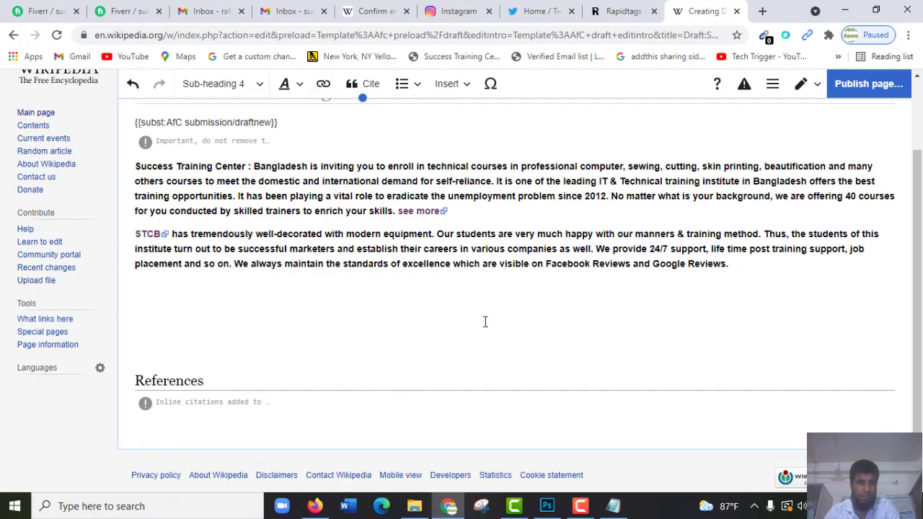
- Apply bold to the opening name "Success Training Center" in the first paragraph
{"action": "scroll", "coordinate": [408, 244], "scroll_direction": "up", "scroll_amount": 2}
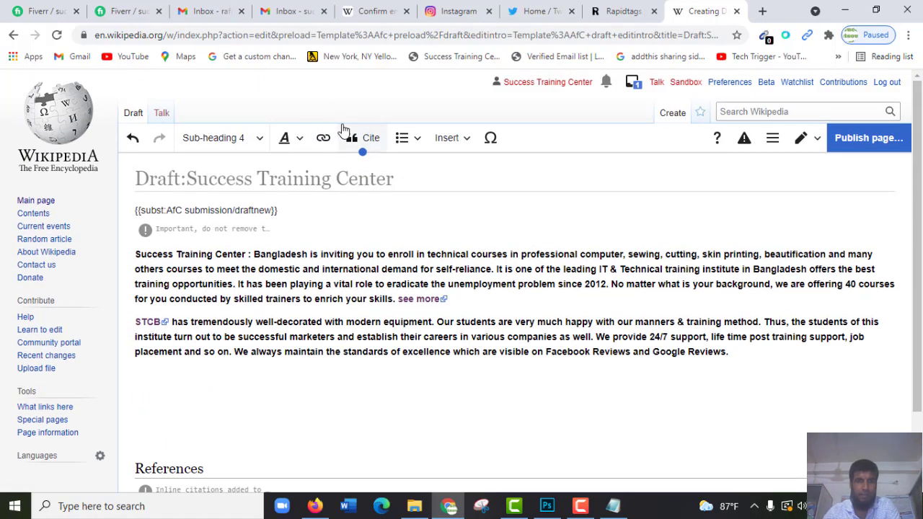
{"action": "left_click", "coordinate": [299, 141]}
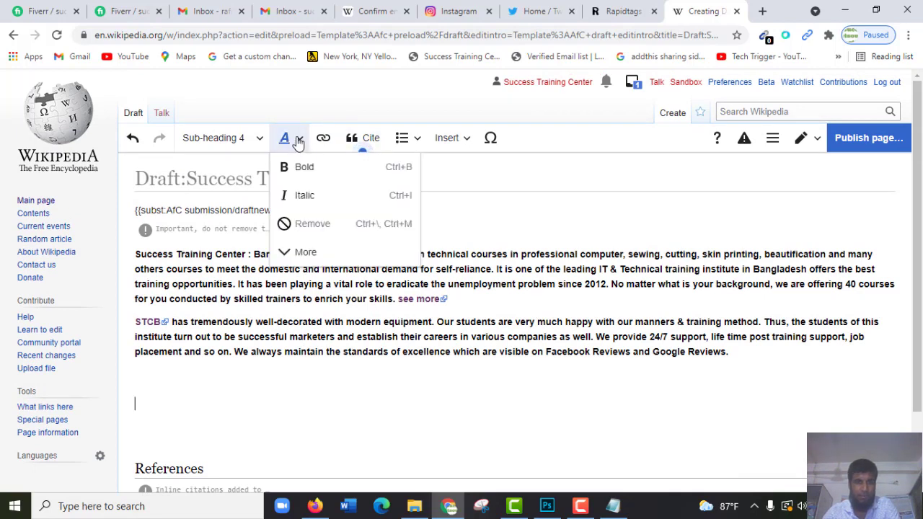
{"action": "left_click", "coordinate": [424, 204]}
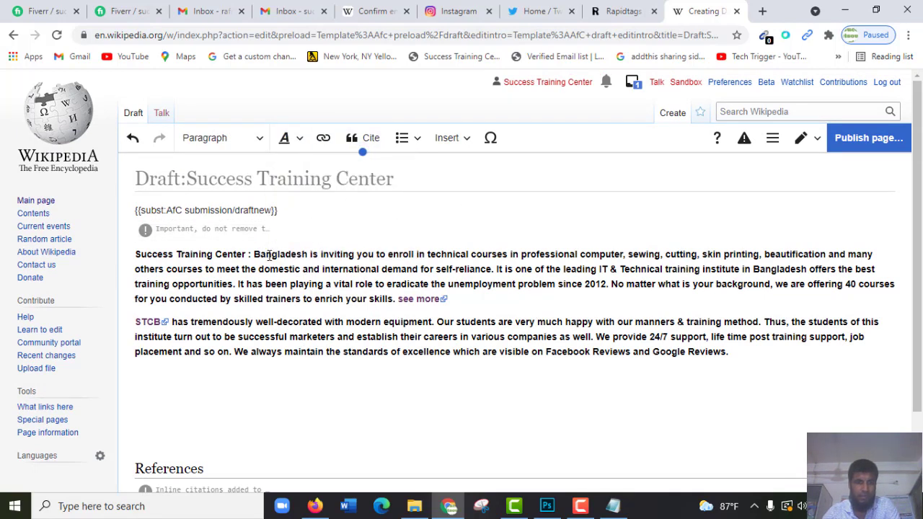
{"action": "left_click_drag", "start_coordinate": [246, 254], "coordinate": [122, 254]}
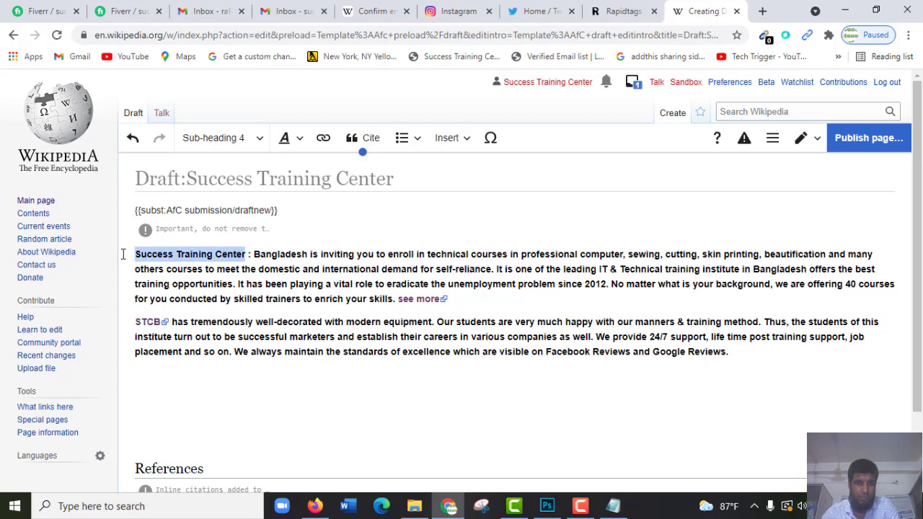
{"action": "left_click", "coordinate": [297, 141]}
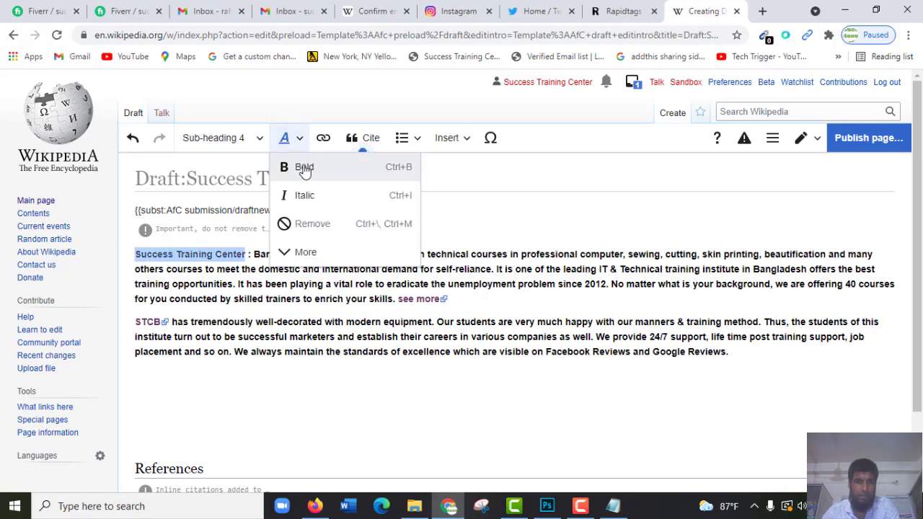
{"action": "left_click", "coordinate": [304, 166]}
{"action": "left_click", "coordinate": [252, 254]}
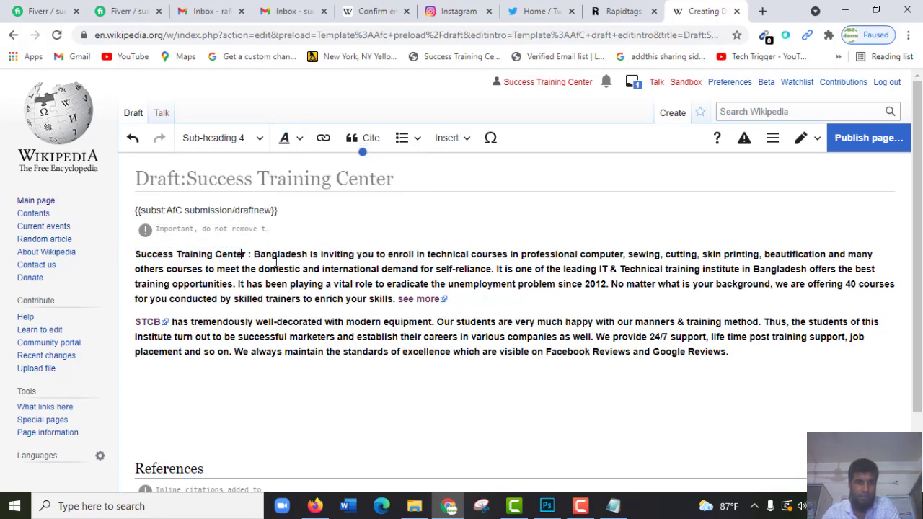
{"action": "left_click_drag", "start_coordinate": [245, 253], "coordinate": [135, 254]}
{"action": "left_click", "coordinate": [180, 254]}
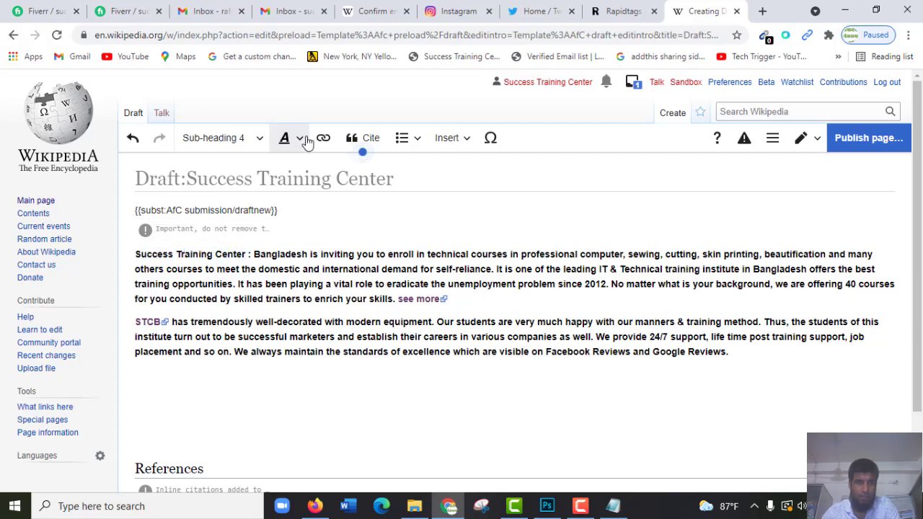
{"action": "left_click", "coordinate": [306, 140]}
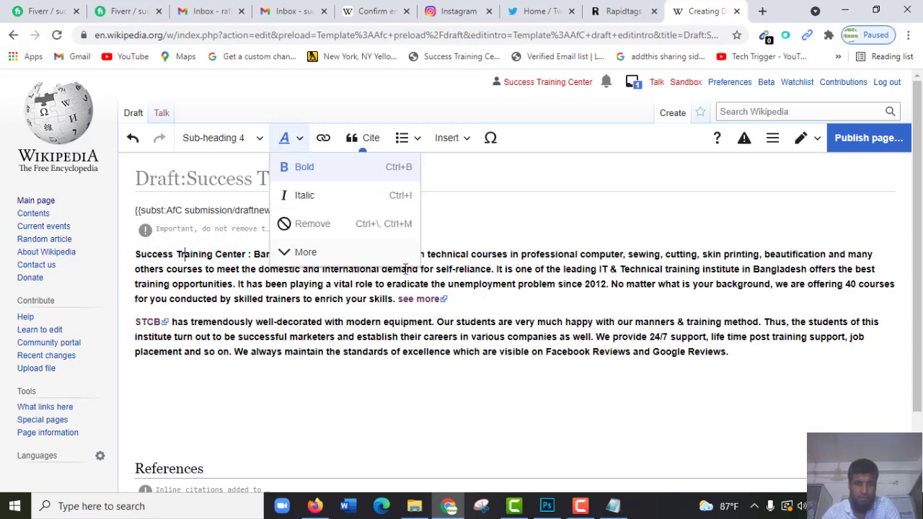
{"action": "left_click", "coordinate": [534, 249]}
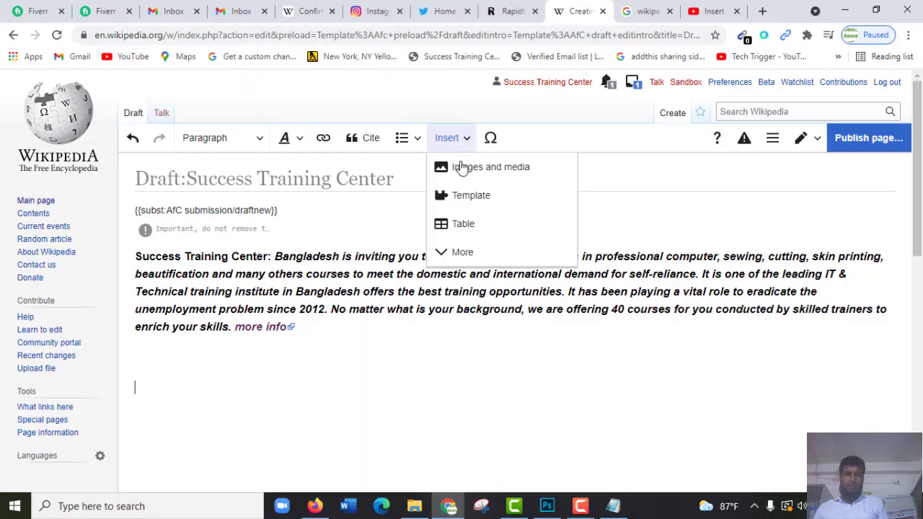
- Upload the image file stcbde from the photo folder to the draft as media, declaring it as own work
{"action": "left_click", "coordinate": [496, 167]}
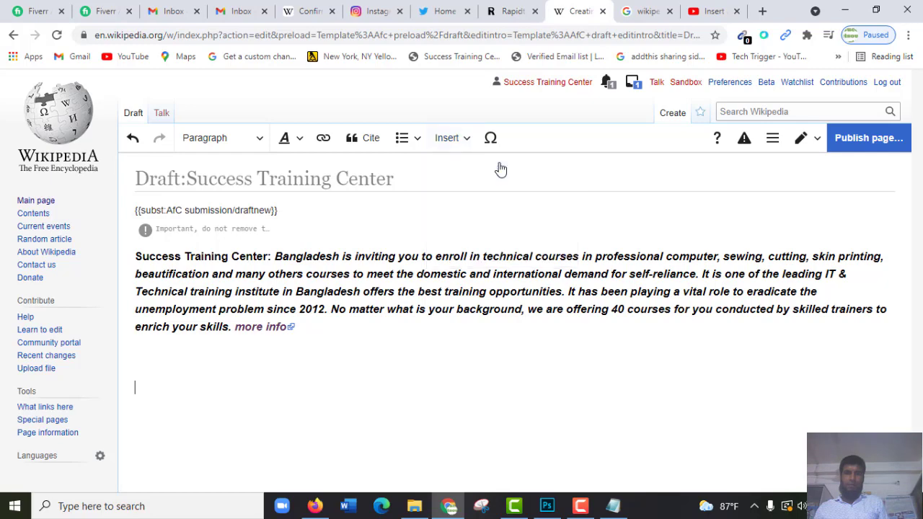
{"action": "left_click", "coordinate": [243, 122]}
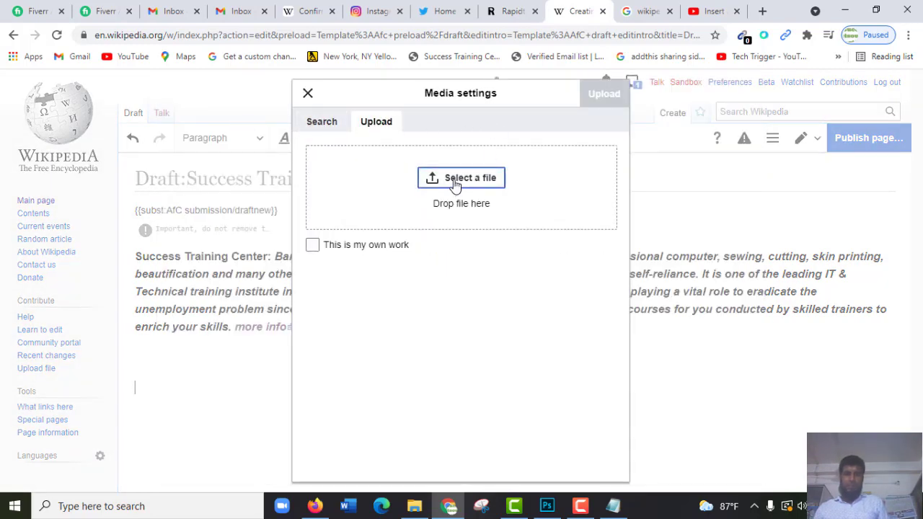
{"action": "left_click", "coordinate": [460, 178]}
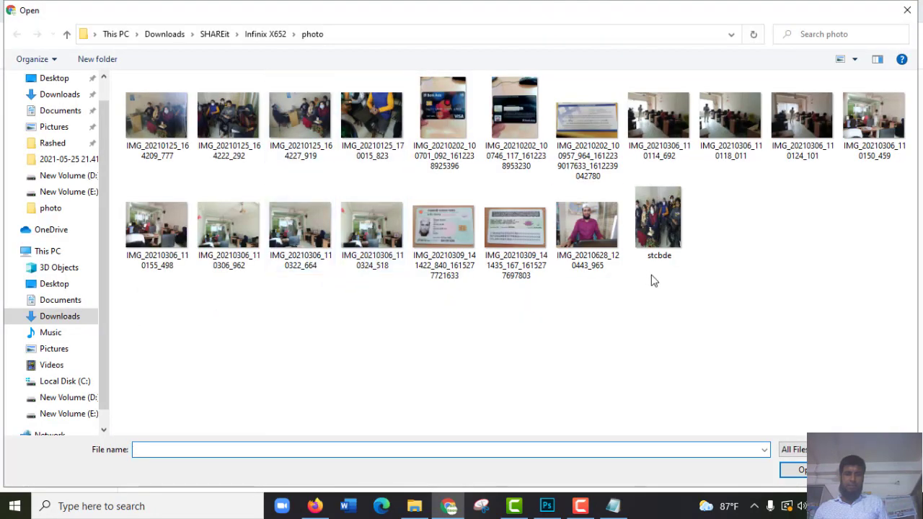
{"action": "left_click", "coordinate": [657, 227]}
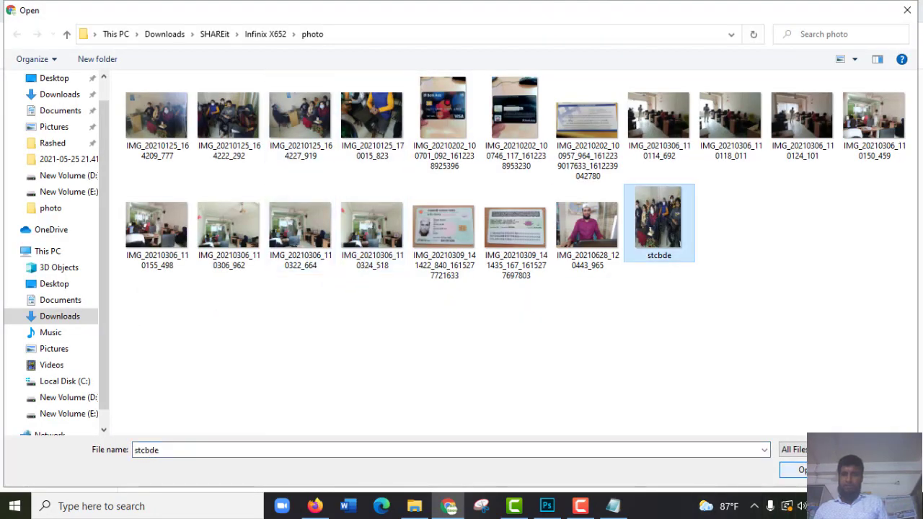
{"action": "left_click", "coordinate": [793, 470]}
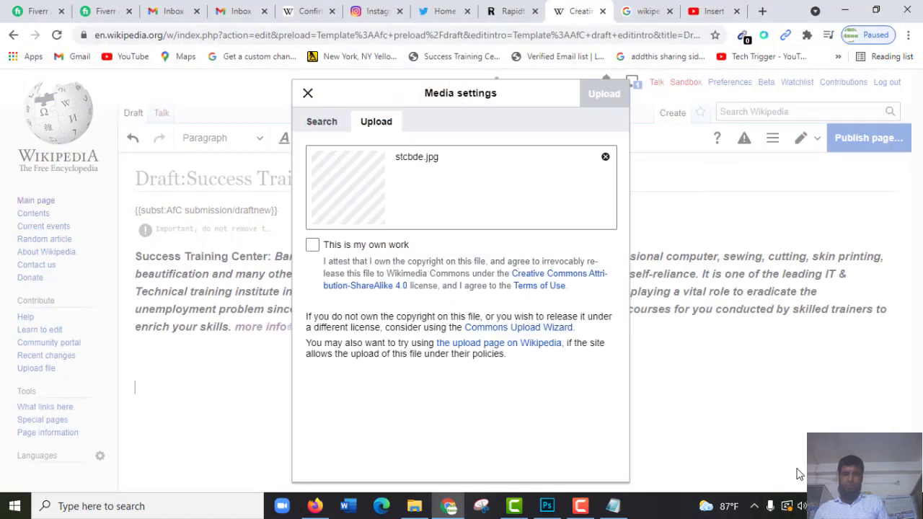
{"action": "left_click", "coordinate": [313, 245]}
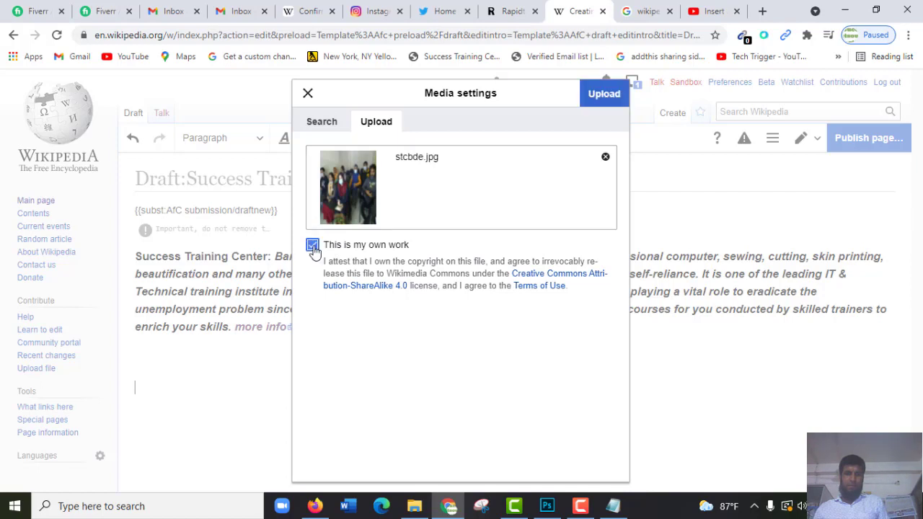
{"action": "left_click", "coordinate": [627, 85]}
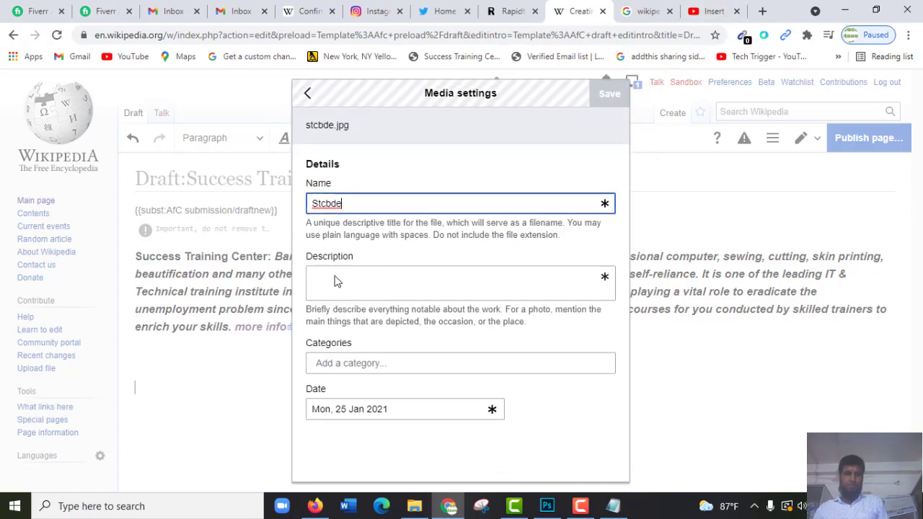
- Enter "Digital marketing student and class room ." as the description of the uploaded image
{"action": "left_click", "coordinate": [367, 284]}
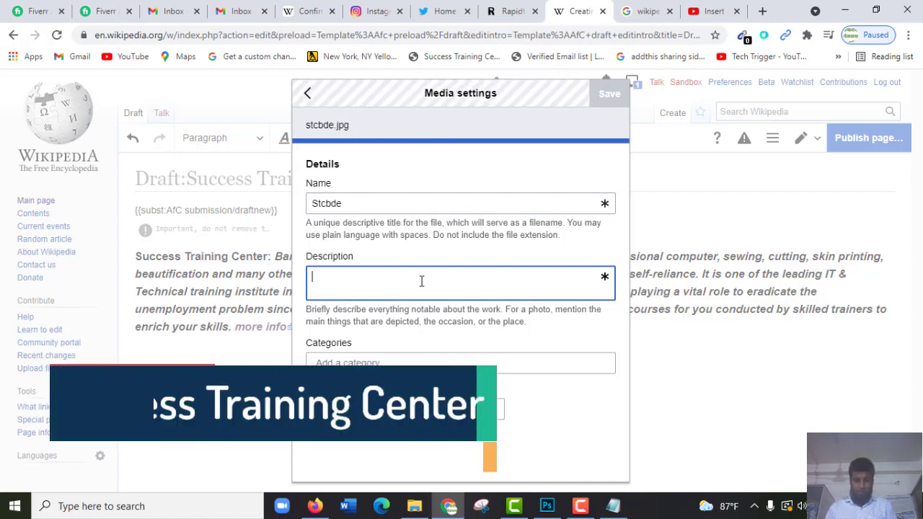
{"action": "type", "text": "Digital"}
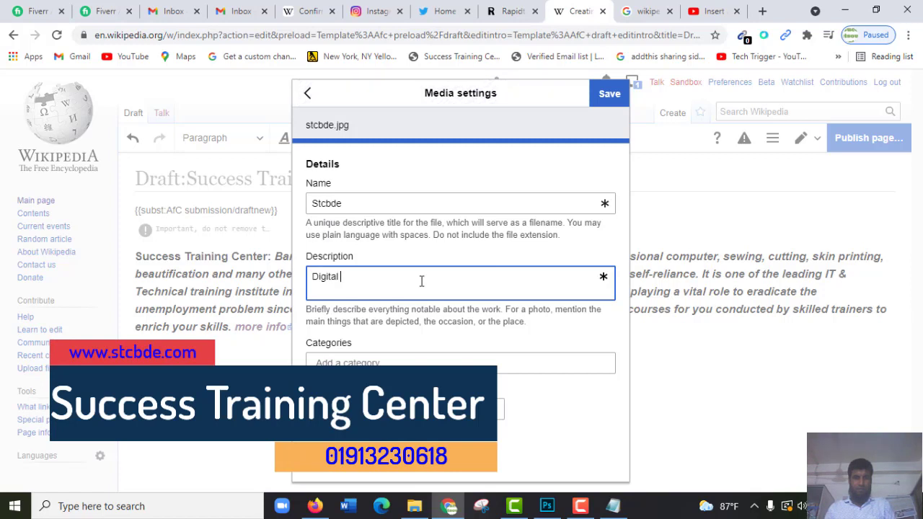
{"action": "type", "text": " marke"}
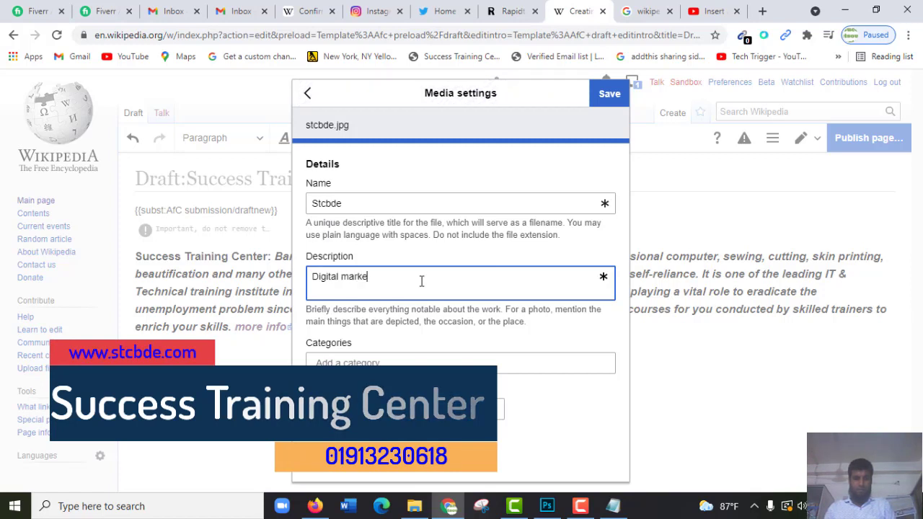
{"action": "type", "text": "ting student and class room"}
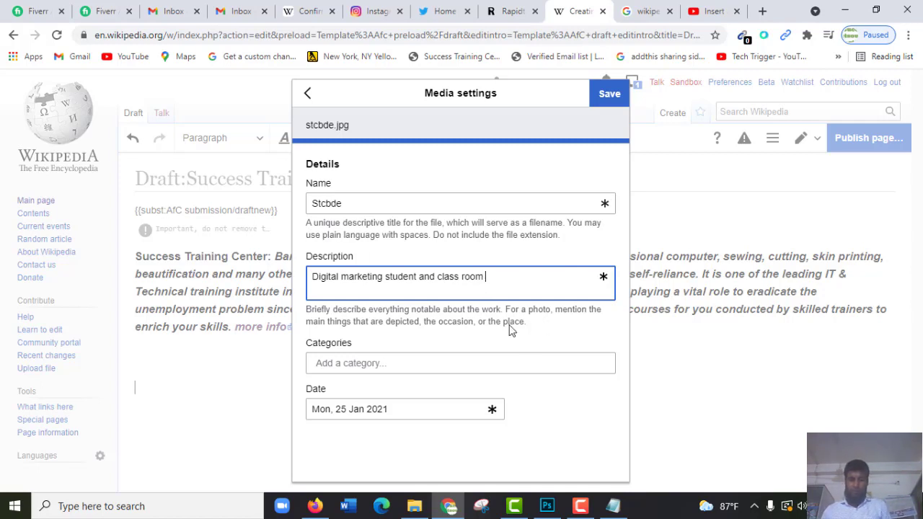
- Start adding a category to the uploaded image's details
{"action": "left_click", "coordinate": [387, 364]}
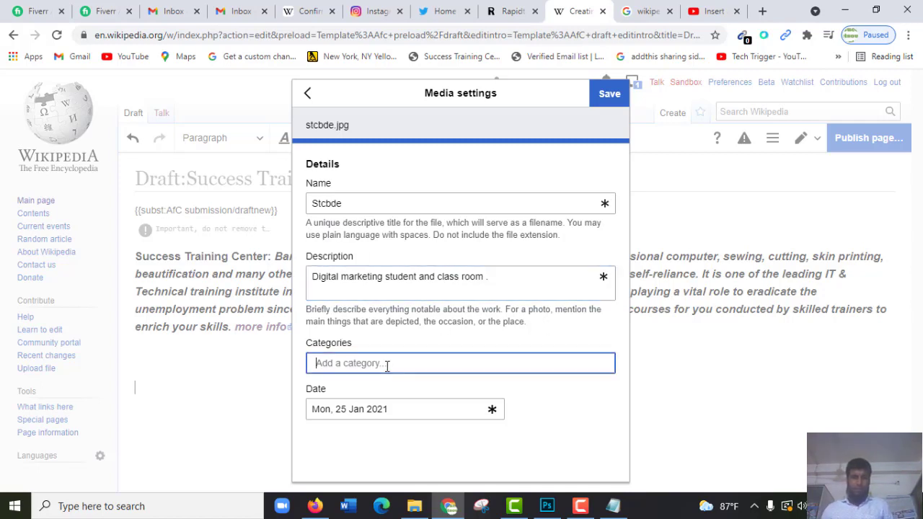
- Add the category "Computer" to the uploaded file's details, save them, and choose the uploaded image for use in the draft
{"action": "type", "text": "F"}
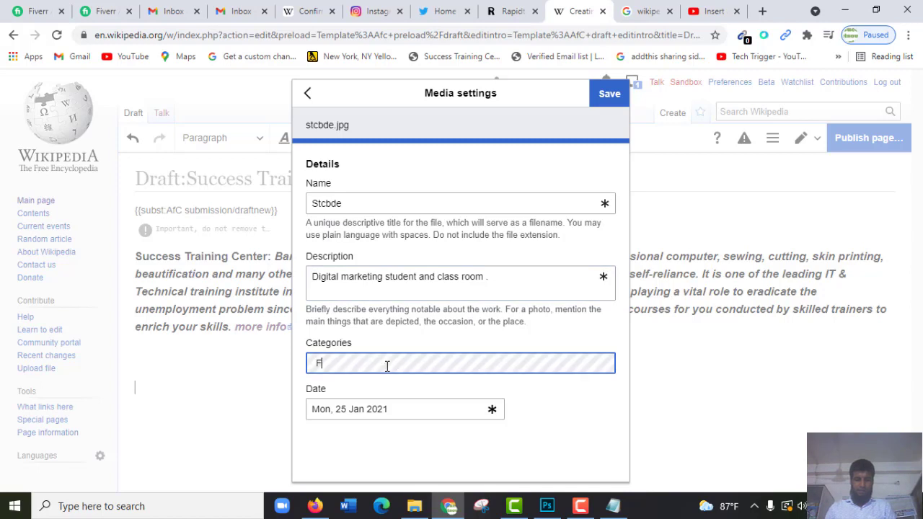
{"action": "key", "text": "BackSpace"}
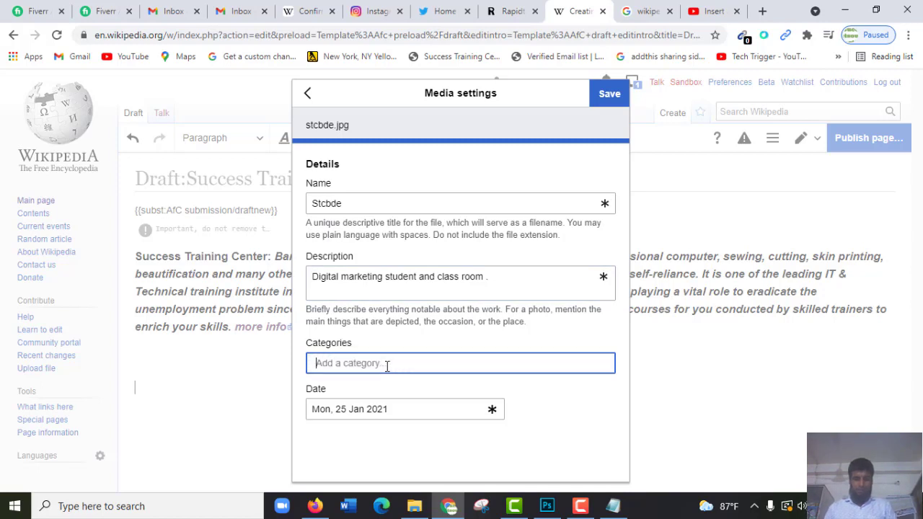
{"action": "type", "text": "comp"}
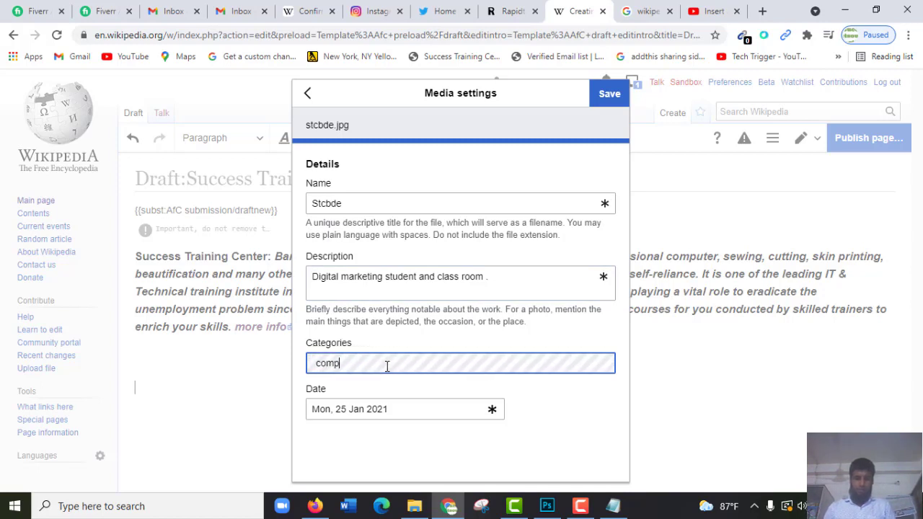
{"action": "type", "text": "uter"}
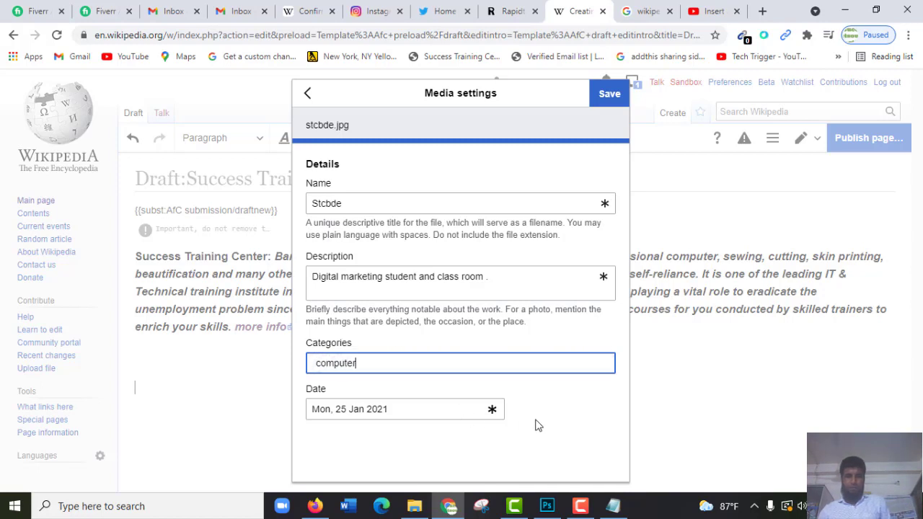
{"action": "key", "text": "Return"}
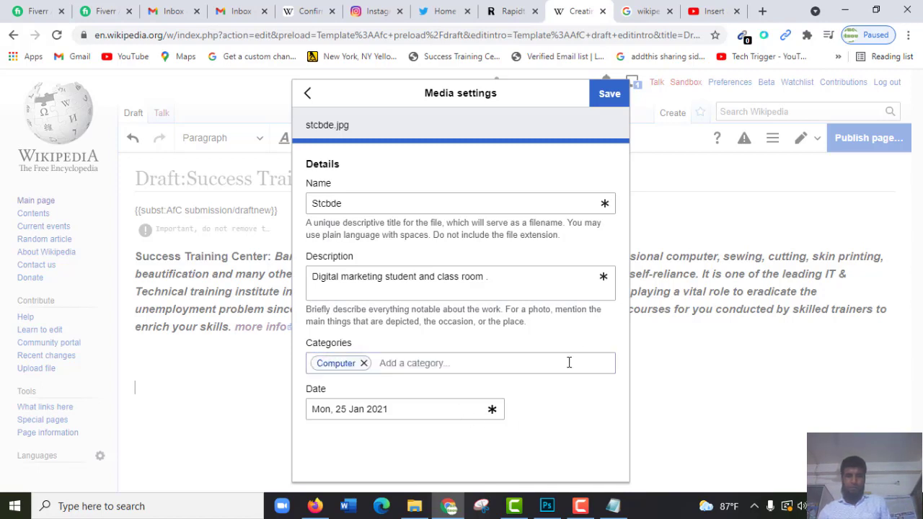
{"action": "left_click", "coordinate": [610, 94]}
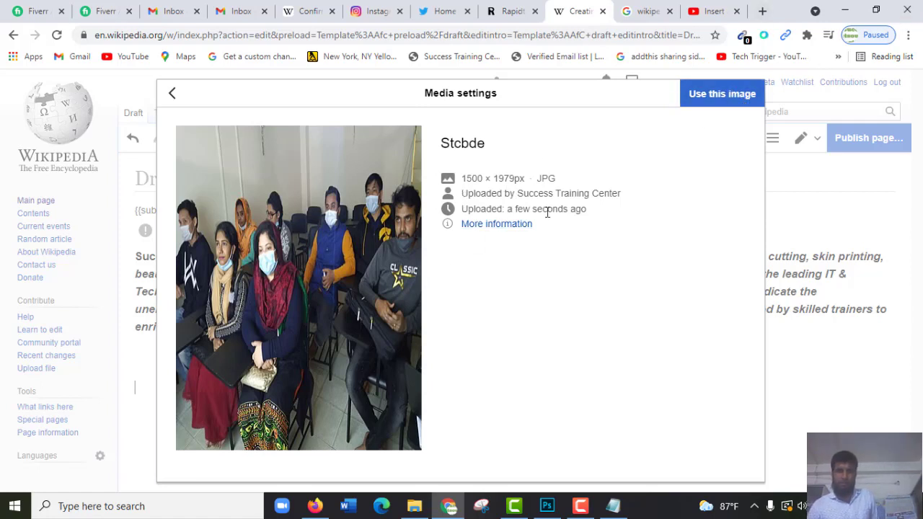
{"action": "left_click", "coordinate": [732, 93]}
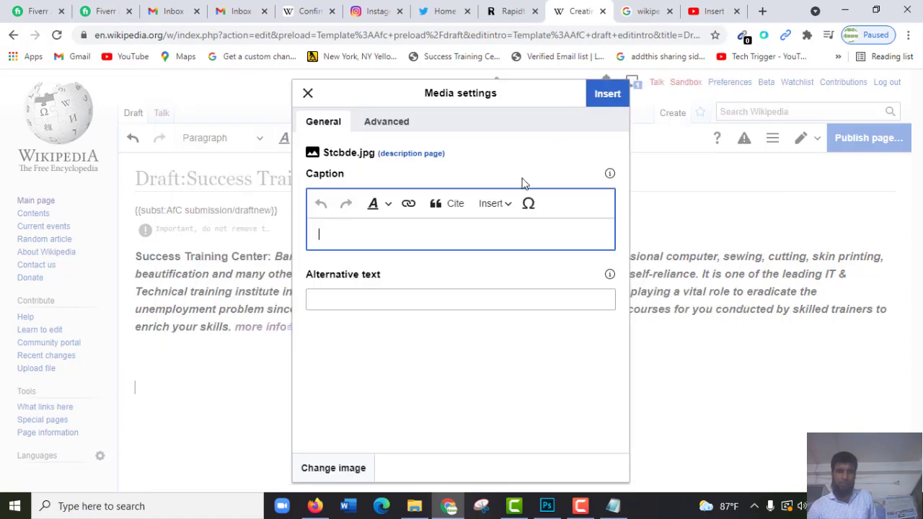
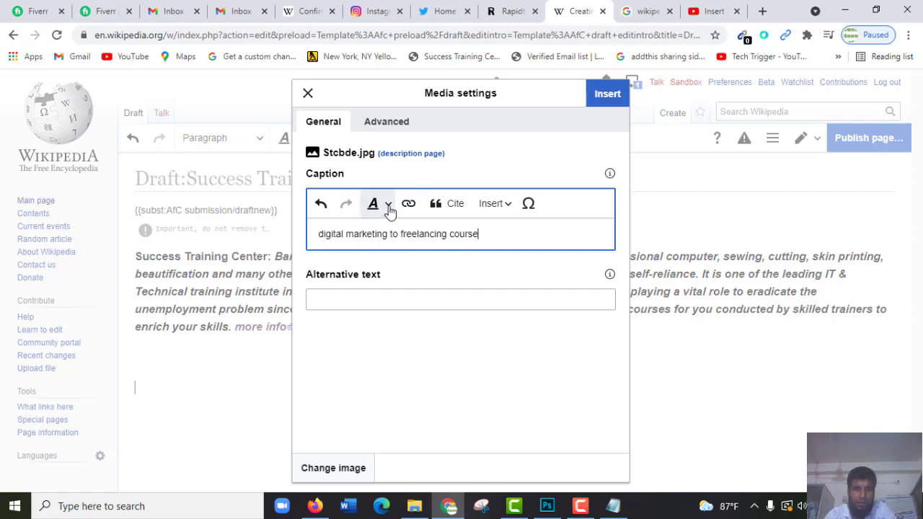
- Make the whole image caption "digital marketing to freelancing course" bold
{"action": "left_click", "coordinate": [388, 205]}
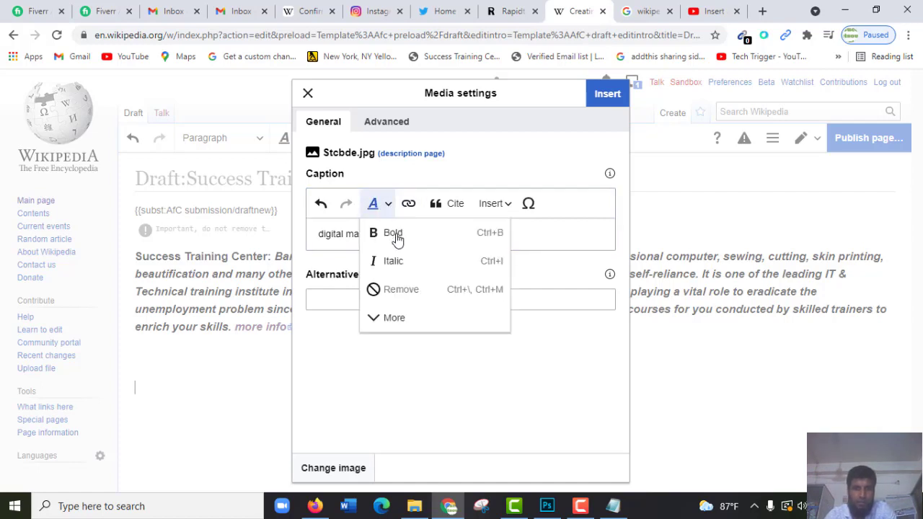
{"action": "left_click", "coordinate": [398, 233]}
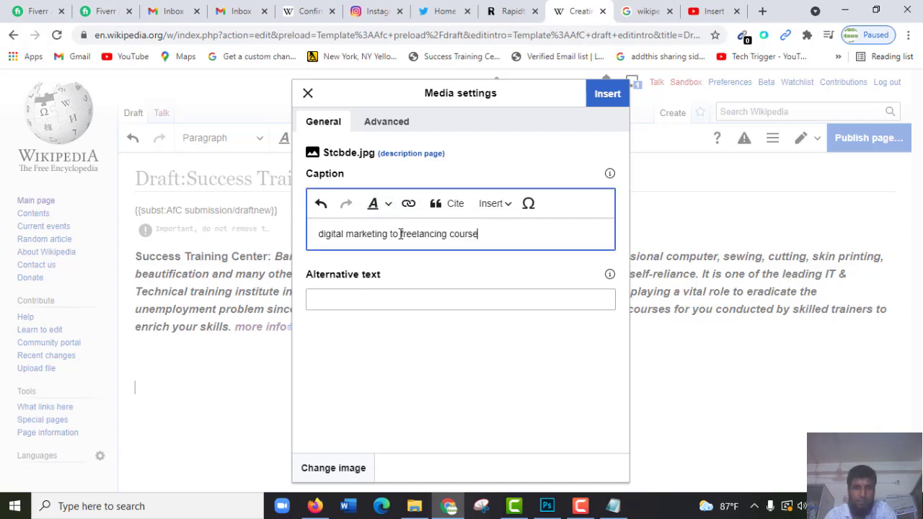
{"action": "triple_click", "coordinate": [315, 233]}
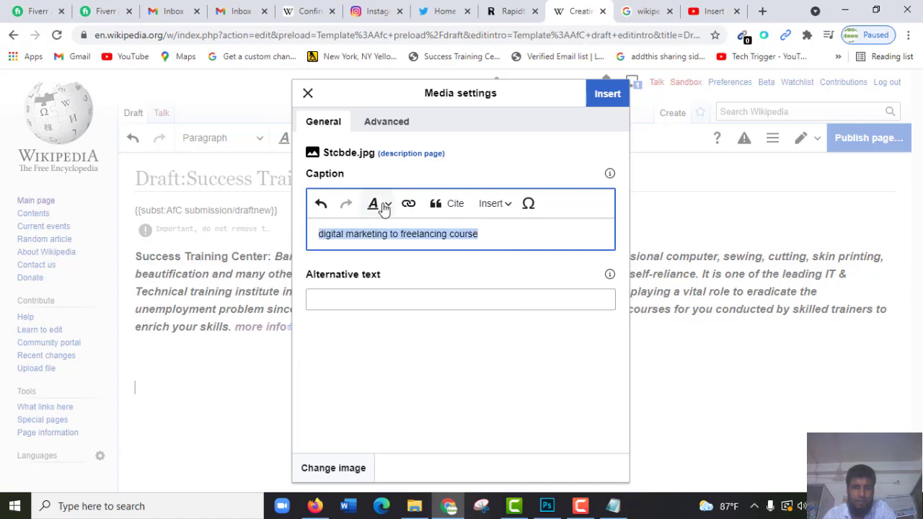
{"action": "left_click", "coordinate": [386, 206]}
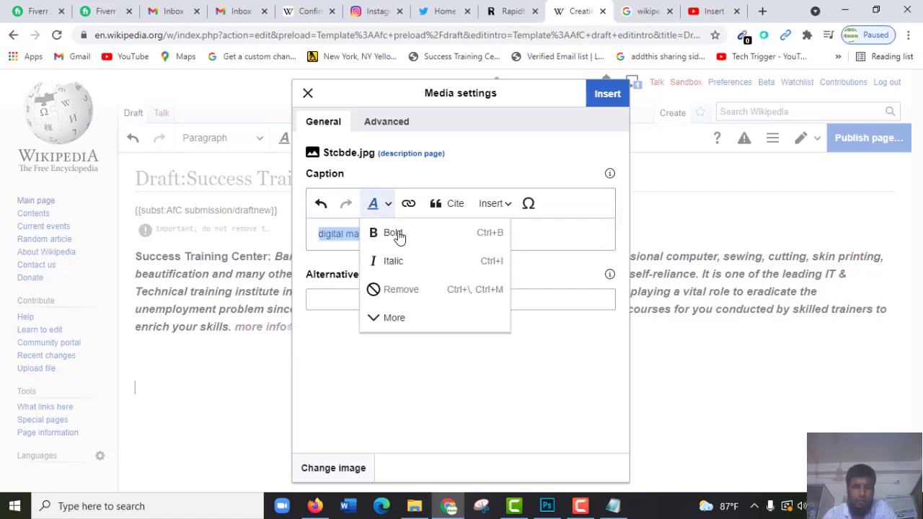
{"action": "left_click", "coordinate": [393, 233]}
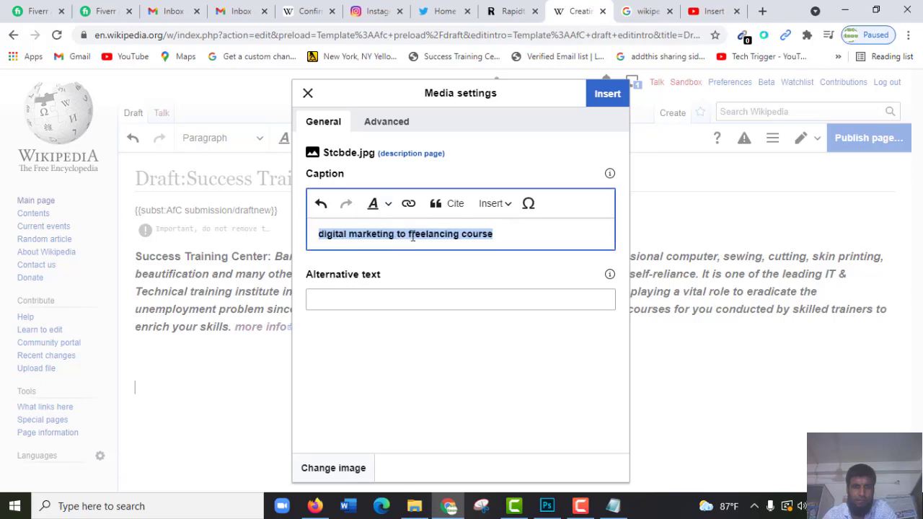
{"action": "left_click", "coordinate": [505, 232]}
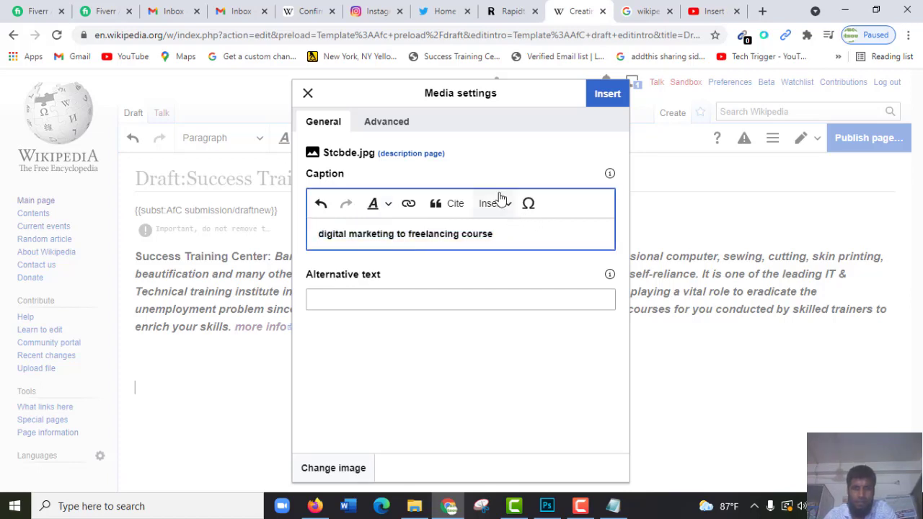
- Insert the captioned image Stcbde.jpg into the draft, leaving its alternative text empty
{"action": "left_click", "coordinate": [510, 207]}
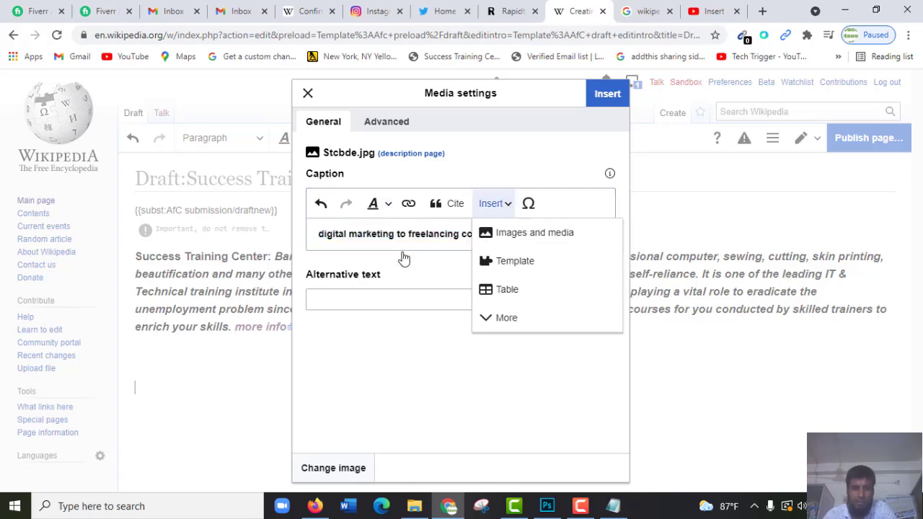
{"action": "left_click", "coordinate": [395, 302]}
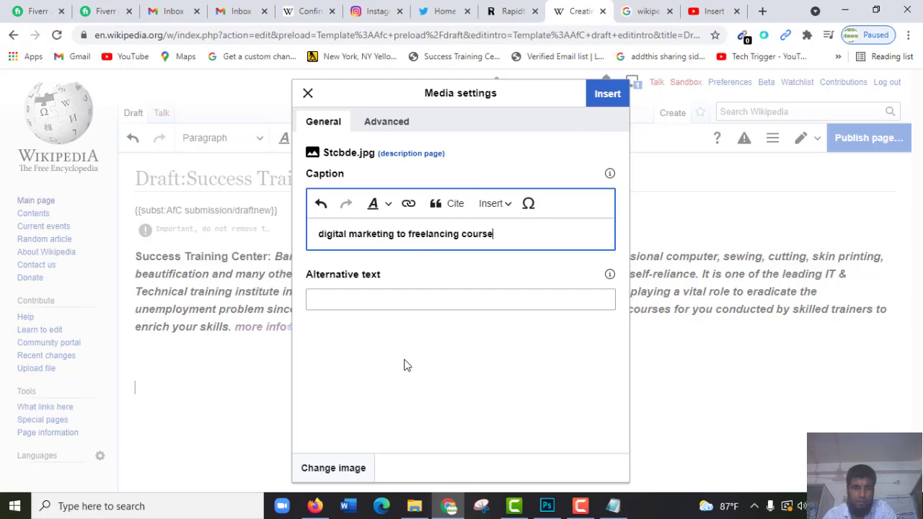
{"action": "left_click", "coordinate": [610, 98]}
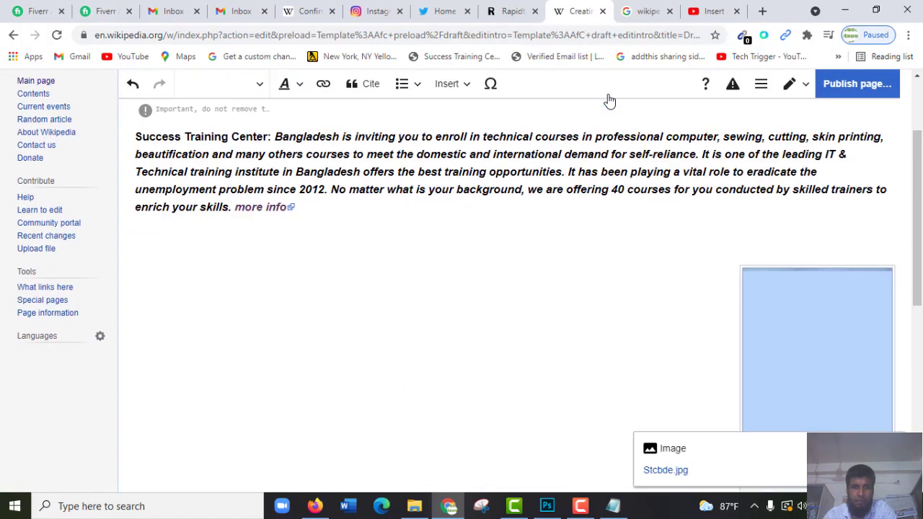
- Set the inserted image's position to Center, keeping the Thumbnail type and default size, and apply the changes
{"action": "scroll", "coordinate": [682, 329], "scroll_direction": "down", "scroll_amount": 3}
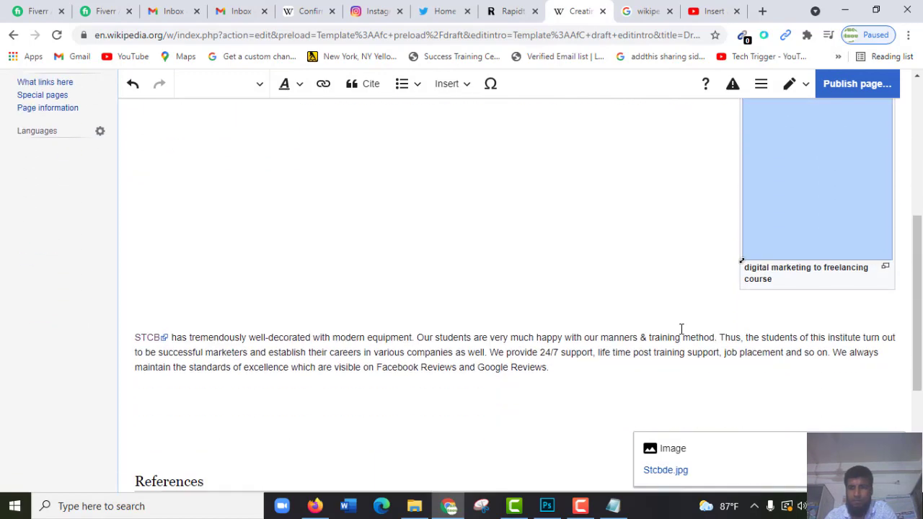
{"action": "scroll", "coordinate": [682, 330], "scroll_direction": "up", "scroll_amount": 1}
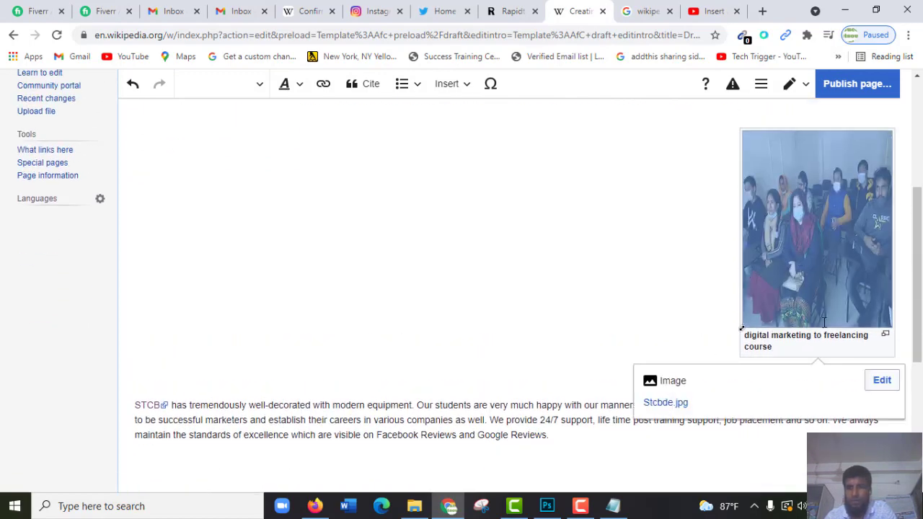
{"action": "scroll", "coordinate": [804, 211], "scroll_direction": "up", "scroll_amount": 1}
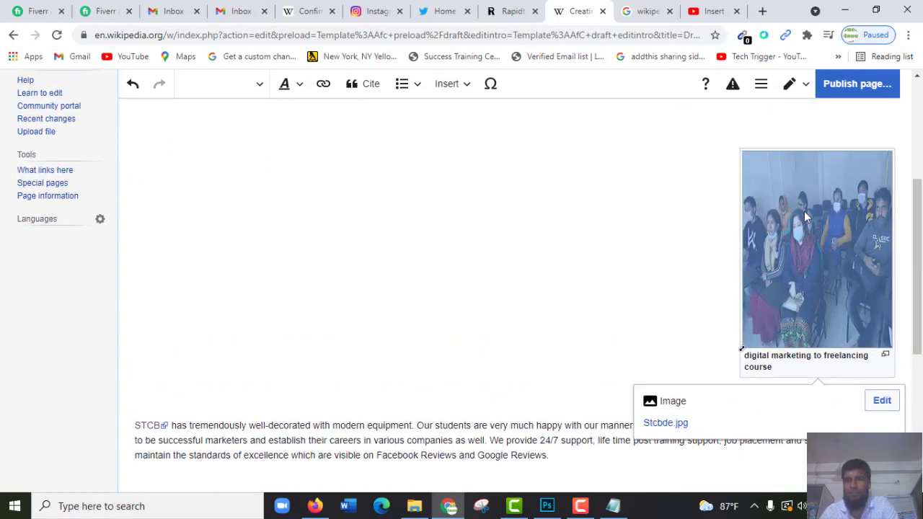
{"action": "scroll", "coordinate": [804, 211], "scroll_direction": "down", "scroll_amount": 1}
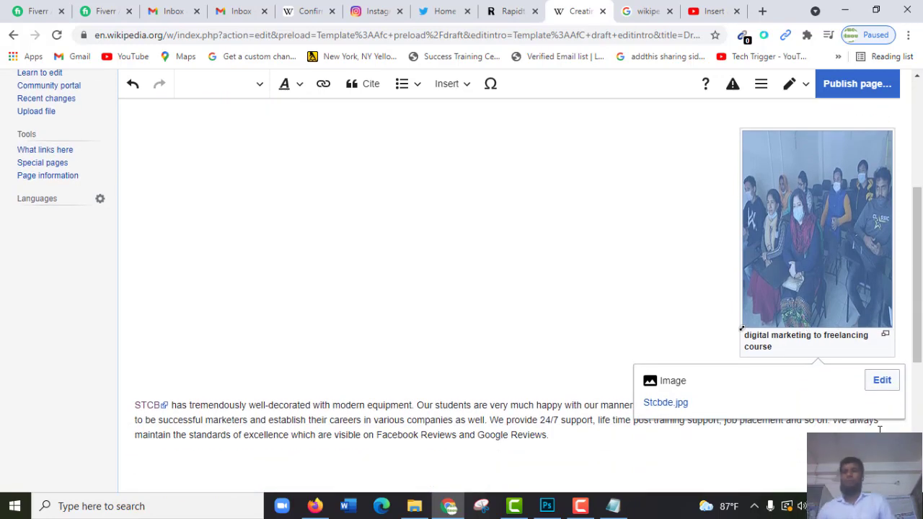
{"action": "scroll", "coordinate": [826, 225], "scroll_direction": "down", "scroll_amount": 1}
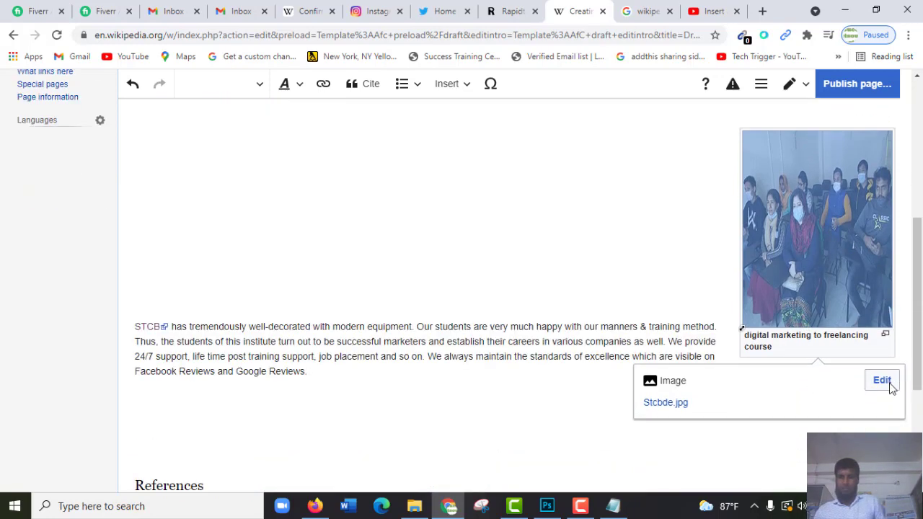
{"action": "left_click", "coordinate": [882, 382]}
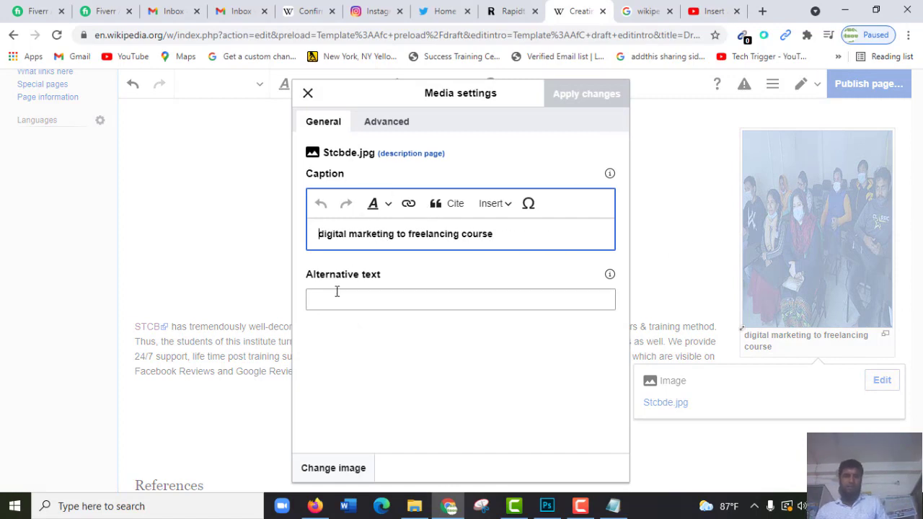
{"action": "left_click", "coordinate": [386, 123]}
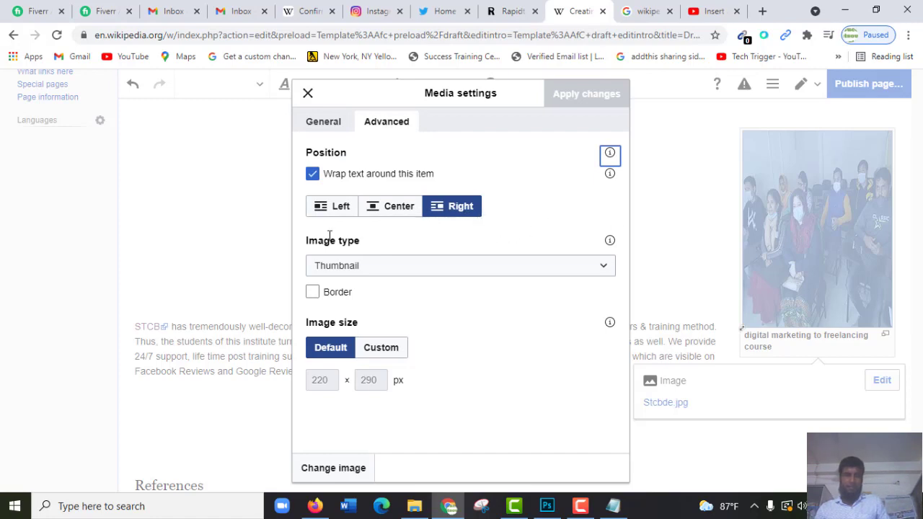
{"action": "left_click", "coordinate": [399, 208]}
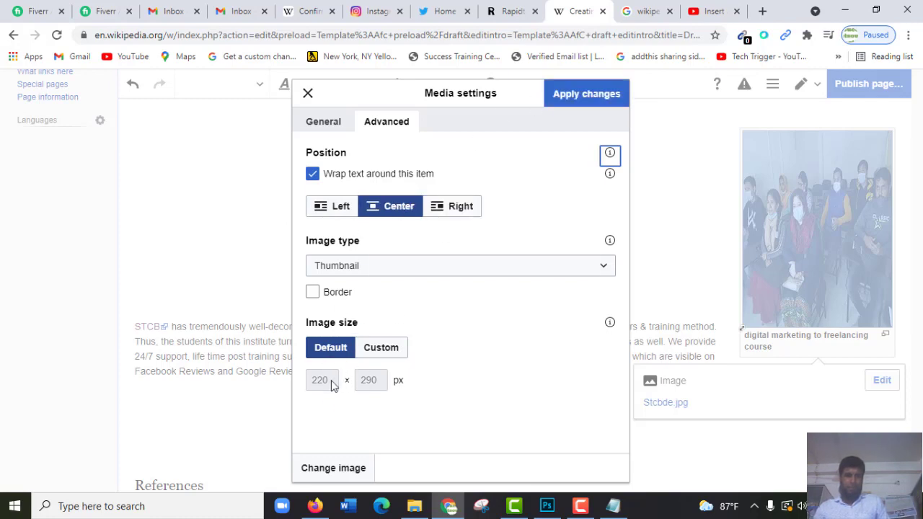
{"action": "left_click", "coordinate": [408, 271]}
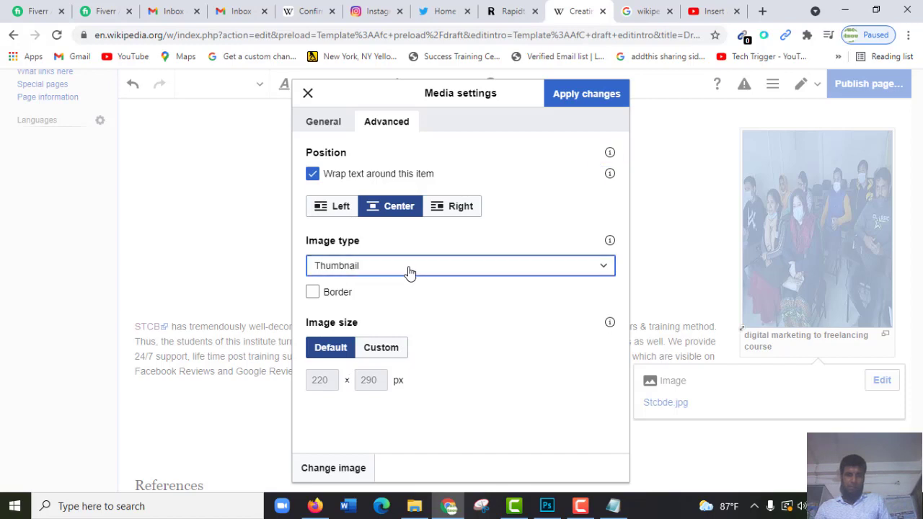
{"action": "left_click", "coordinate": [410, 272]}
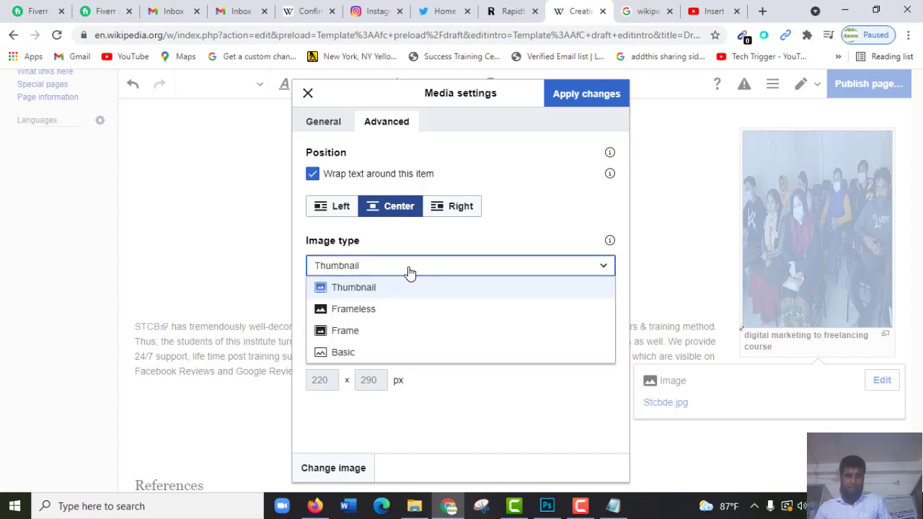
{"action": "left_click", "coordinate": [408, 271]}
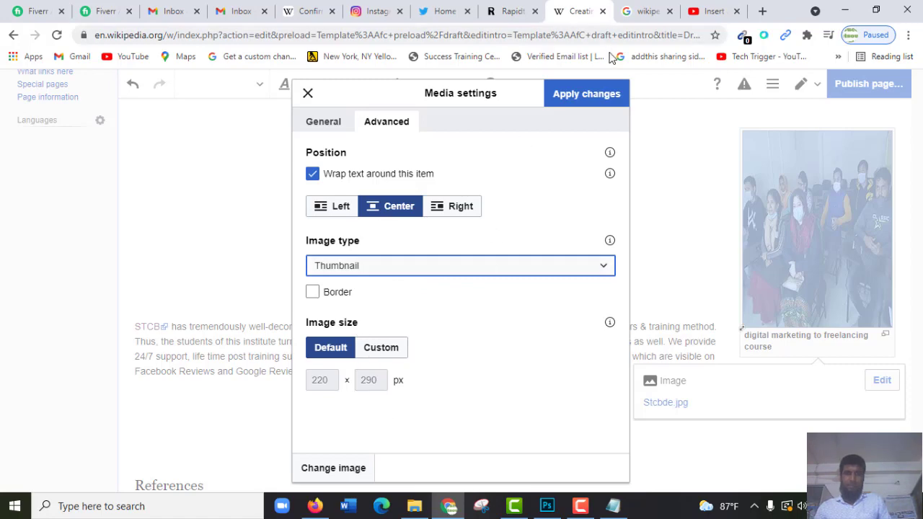
{"action": "left_click", "coordinate": [585, 96]}
- Deselect the image and examine its placement and caption between the draft's paragraphs
{"action": "scroll", "coordinate": [752, 252], "scroll_direction": "up", "scroll_amount": 3}
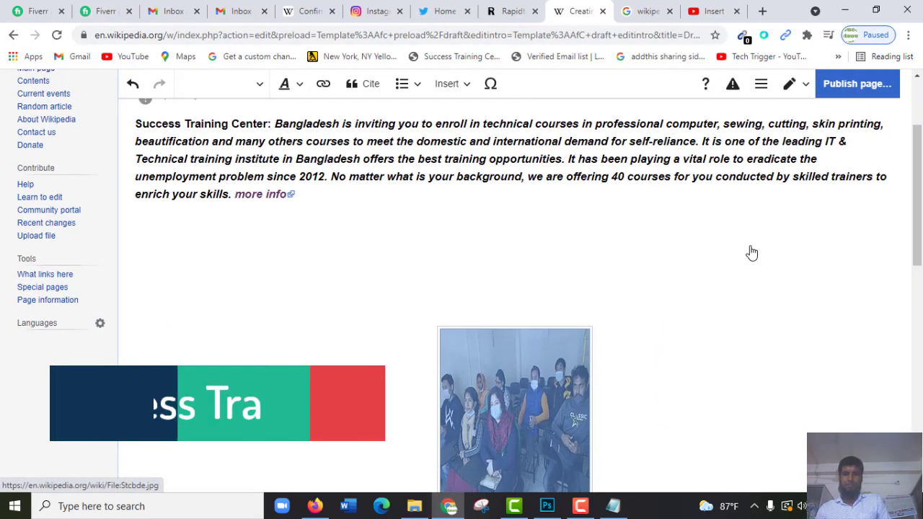
{"action": "scroll", "coordinate": [558, 245], "scroll_direction": "down", "scroll_amount": 1}
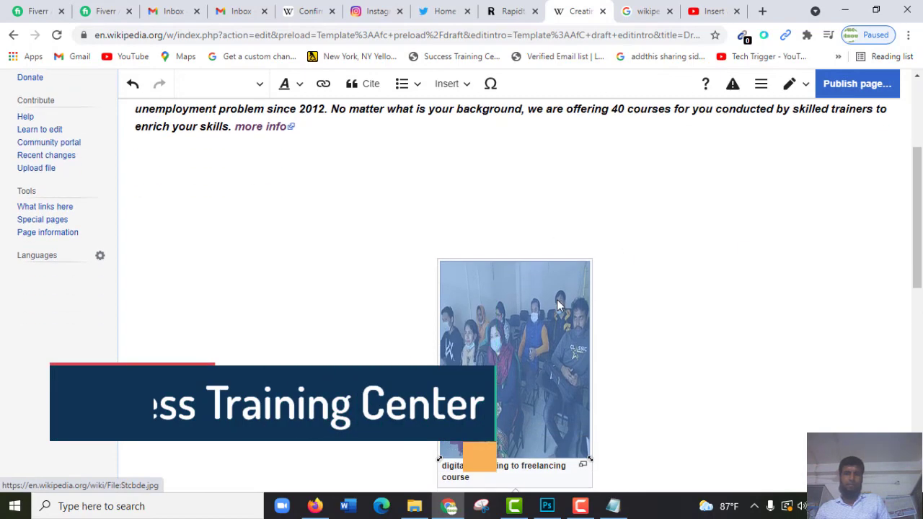
{"action": "left_click", "coordinate": [803, 221]}
{"action": "scroll", "coordinate": [410, 154], "scroll_direction": "down", "scroll_amount": 4}
{"action": "scroll", "coordinate": [434, 216], "scroll_direction": "up", "scroll_amount": 3}
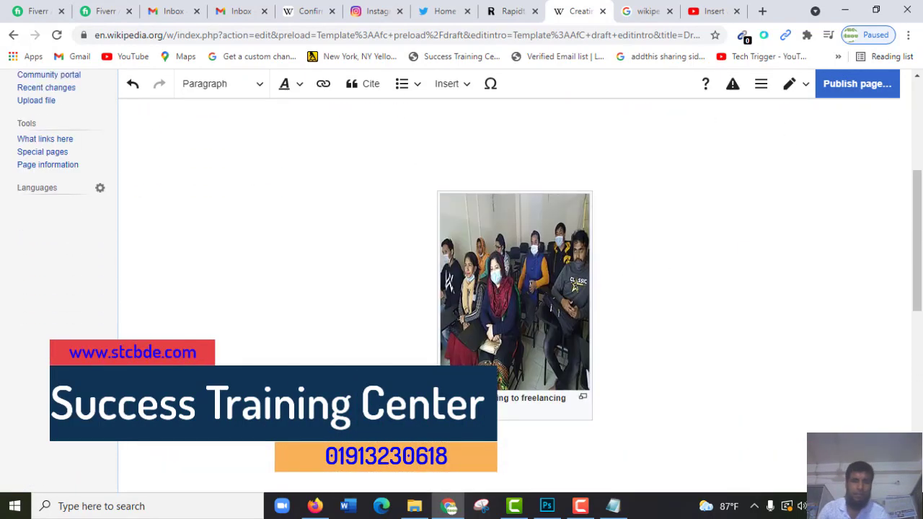
{"action": "scroll", "coordinate": [436, 301], "scroll_direction": "down", "scroll_amount": 5}
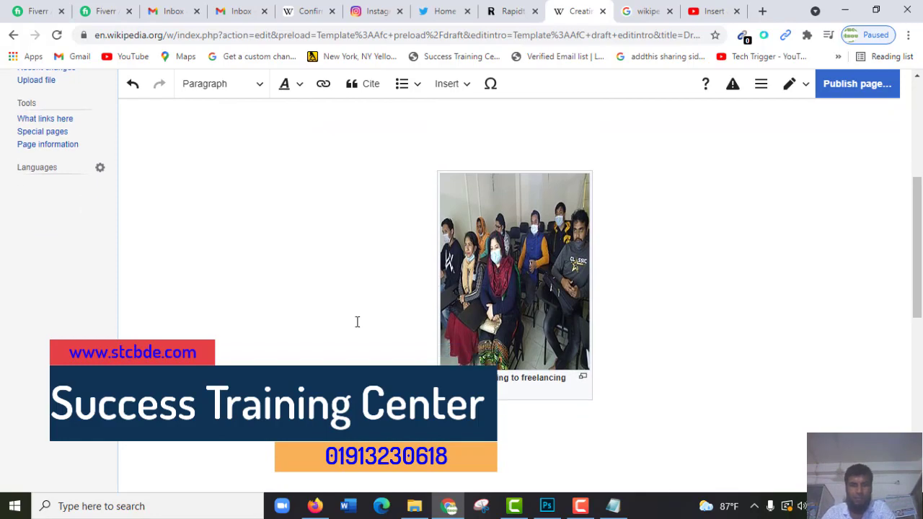
{"action": "scroll", "coordinate": [425, 309], "scroll_direction": "up", "scroll_amount": 4}
{"action": "scroll", "coordinate": [516, 294], "scroll_direction": "up", "scroll_amount": 3}
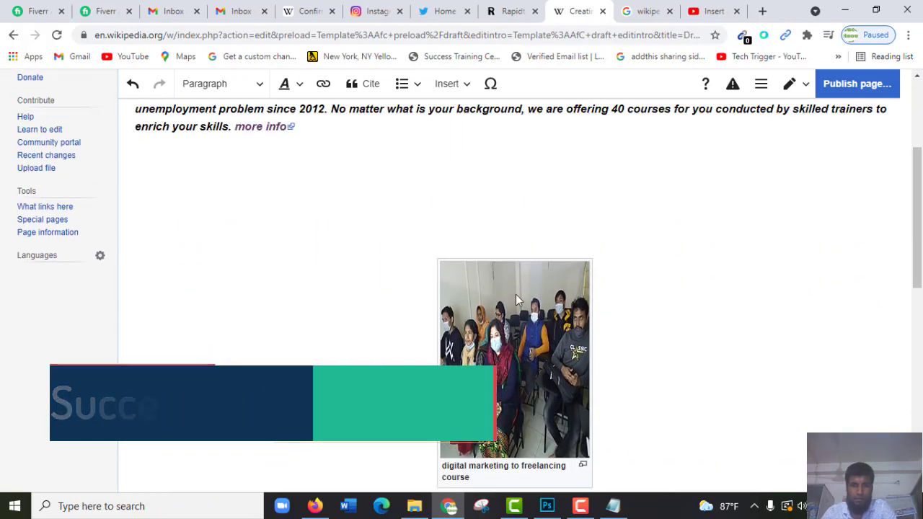
{"action": "scroll", "coordinate": [410, 315], "scroll_direction": "down", "scroll_amount": 2}
{"action": "scroll", "coordinate": [423, 290], "scroll_direction": "up", "scroll_amount": 1}
{"action": "scroll", "coordinate": [423, 290], "scroll_direction": "up", "scroll_amount": 3}
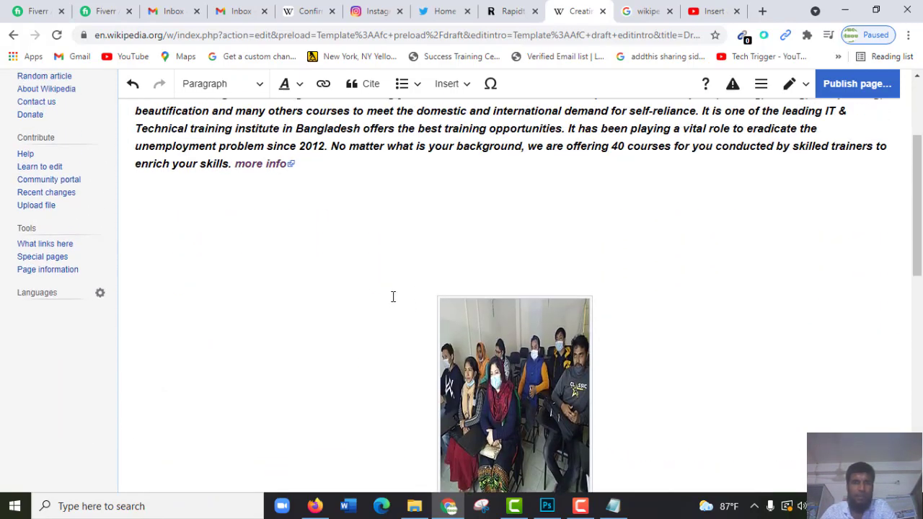
{"action": "scroll", "coordinate": [523, 241], "scroll_direction": "down", "scroll_amount": 4}
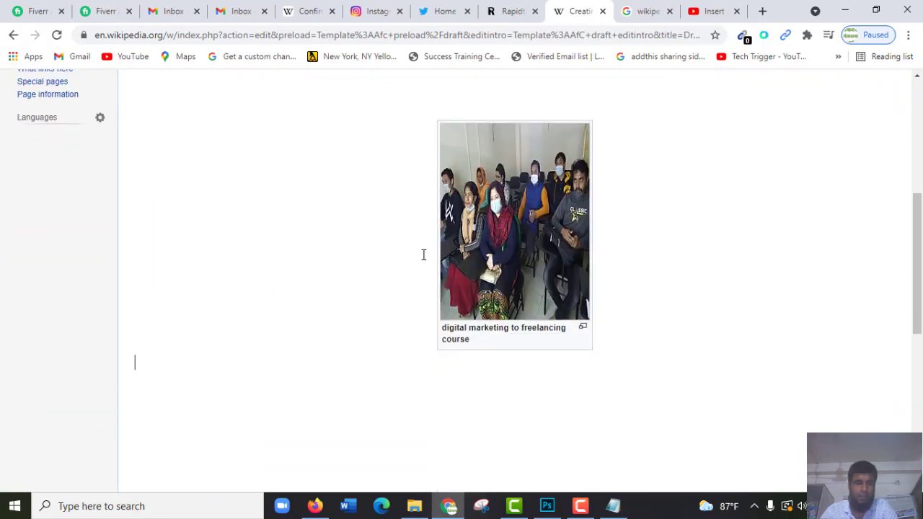
- Start a new image upload for the draft and browse the computer for a picture file
{"action": "scroll", "coordinate": [423, 254], "scroll_direction": "down", "scroll_amount": 5}
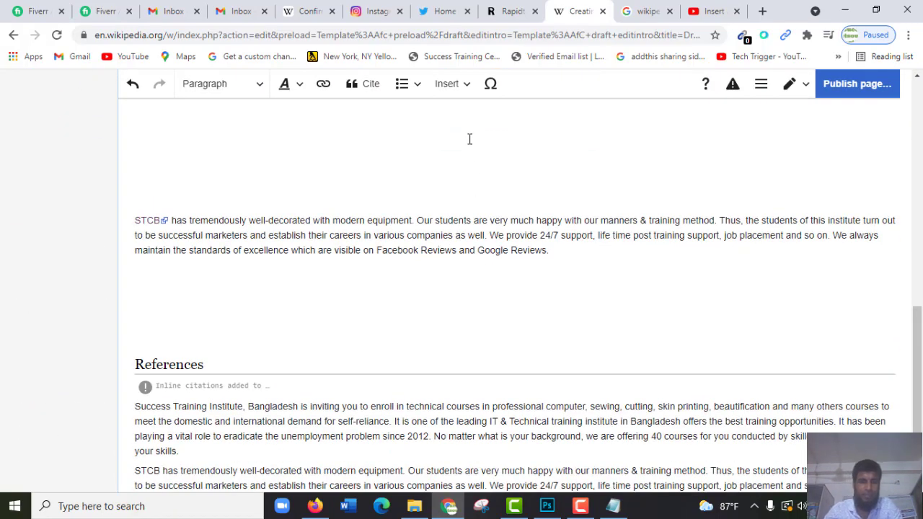
{"action": "scroll", "coordinate": [434, 181], "scroll_direction": "down", "scroll_amount": 1}
{"action": "scroll", "coordinate": [471, 136], "scroll_direction": "up", "scroll_amount": 7}
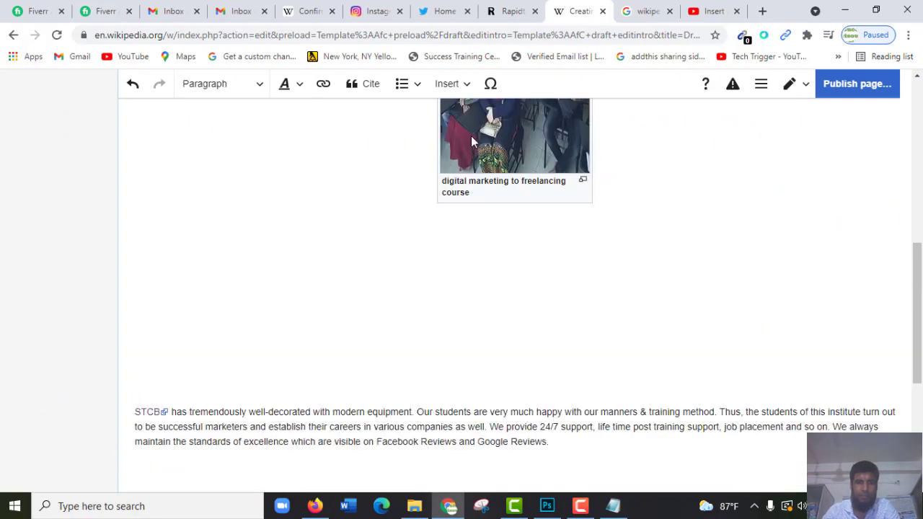
{"action": "scroll", "coordinate": [487, 121], "scroll_direction": "up", "scroll_amount": 3}
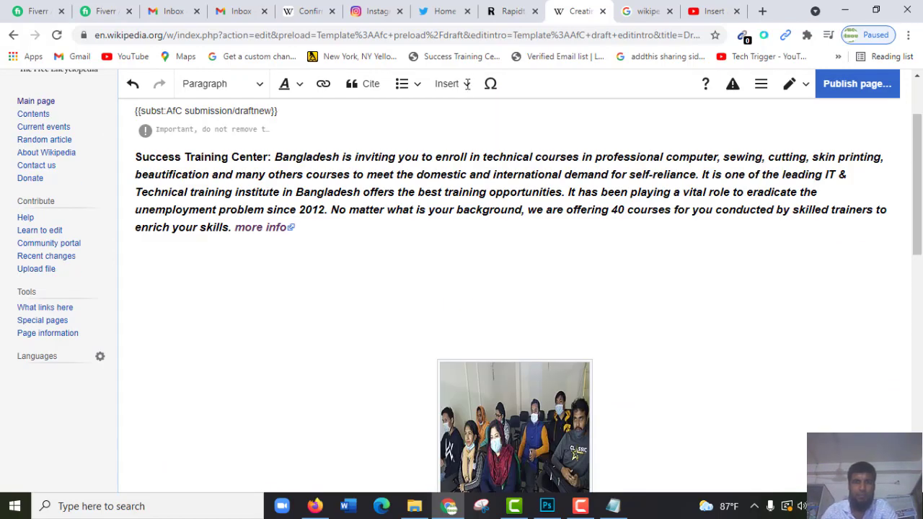
{"action": "left_click", "coordinate": [466, 84]}
{"action": "left_click", "coordinate": [465, 87]}
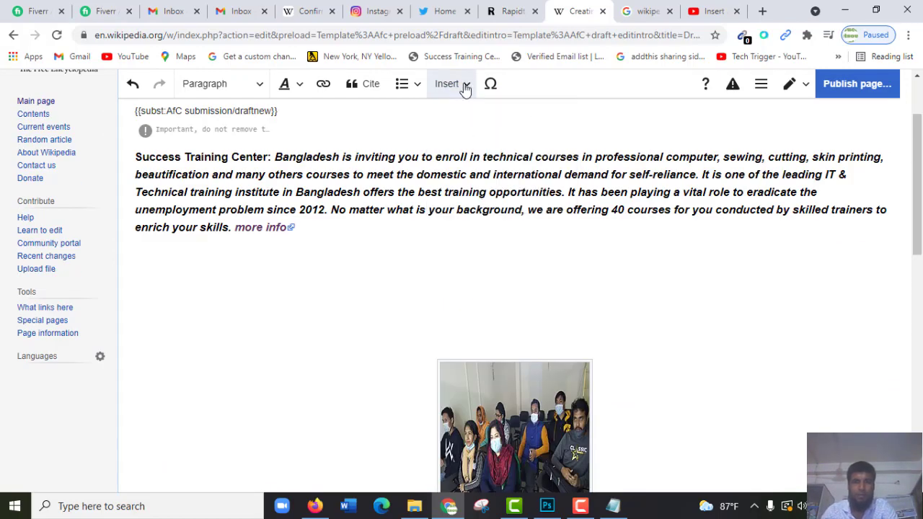
{"action": "left_click", "coordinate": [466, 86]}
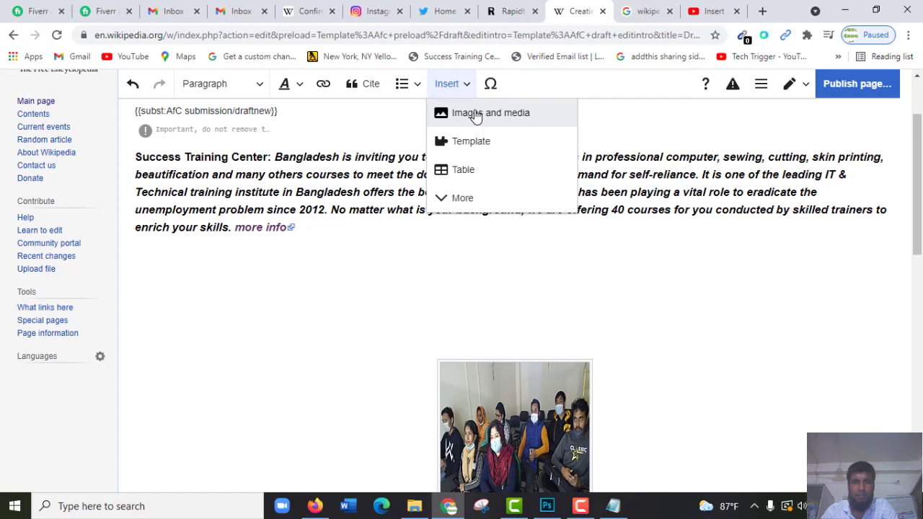
{"action": "left_click", "coordinate": [476, 116]}
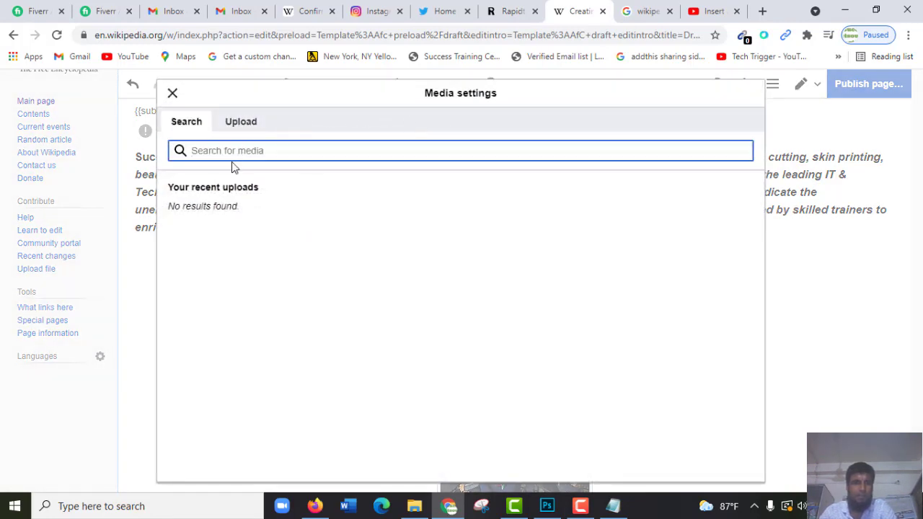
{"action": "left_click", "coordinate": [244, 121]}
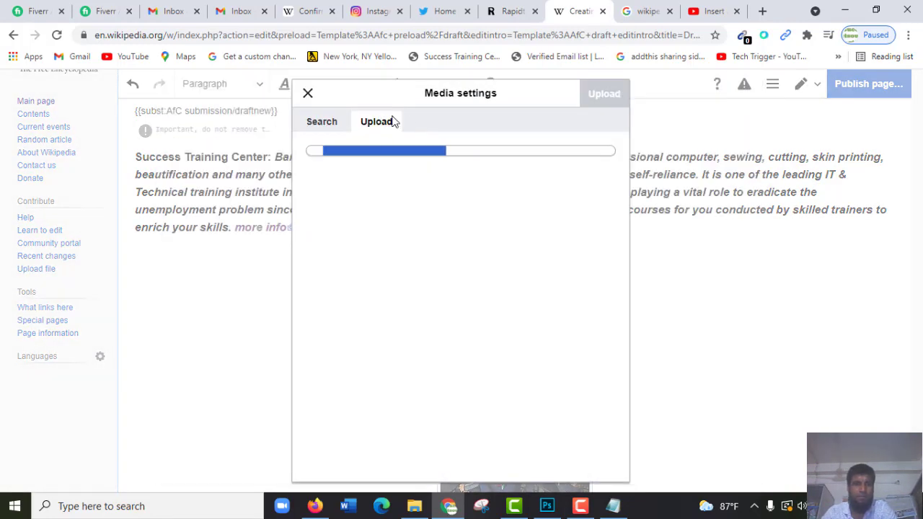
{"action": "left_click", "coordinate": [432, 177]}
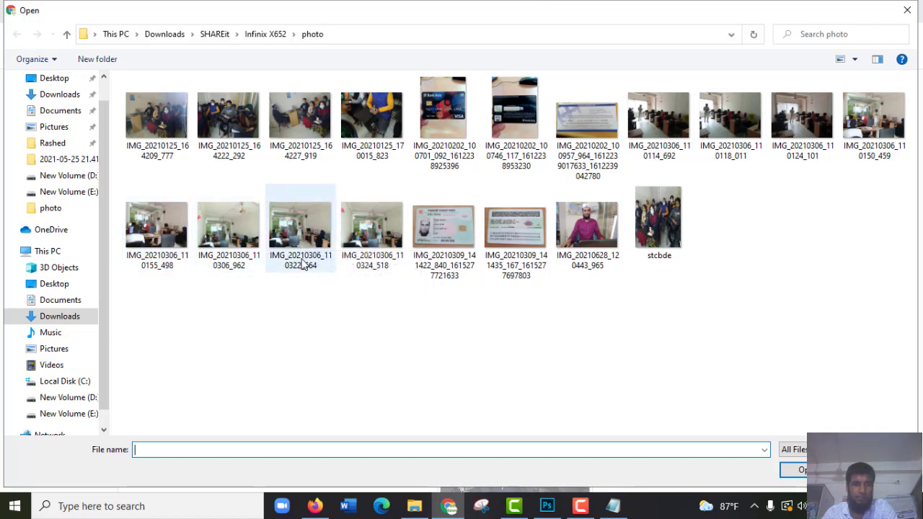
- Open the photo IMG_20210306_110155_498 from the photo folder for editing in Paint
{"action": "left_click", "coordinate": [159, 227]}
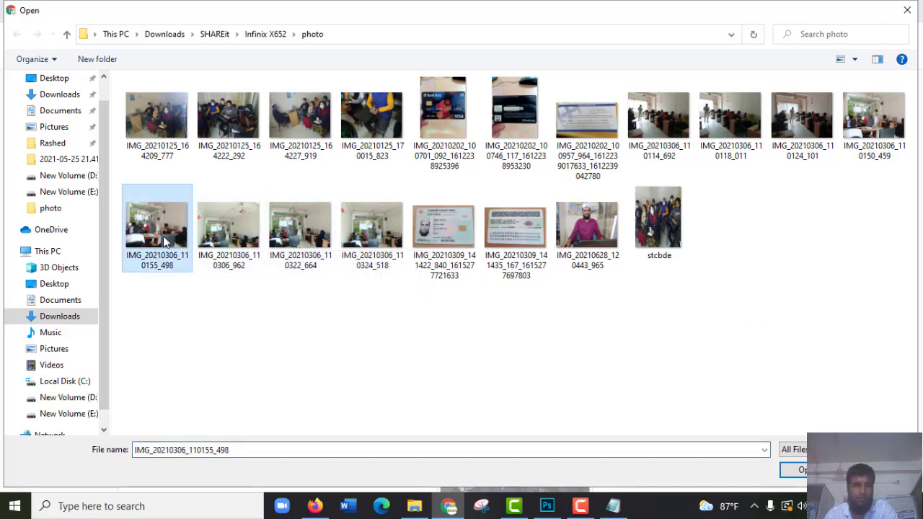
{"action": "right_click", "coordinate": [162, 228]}
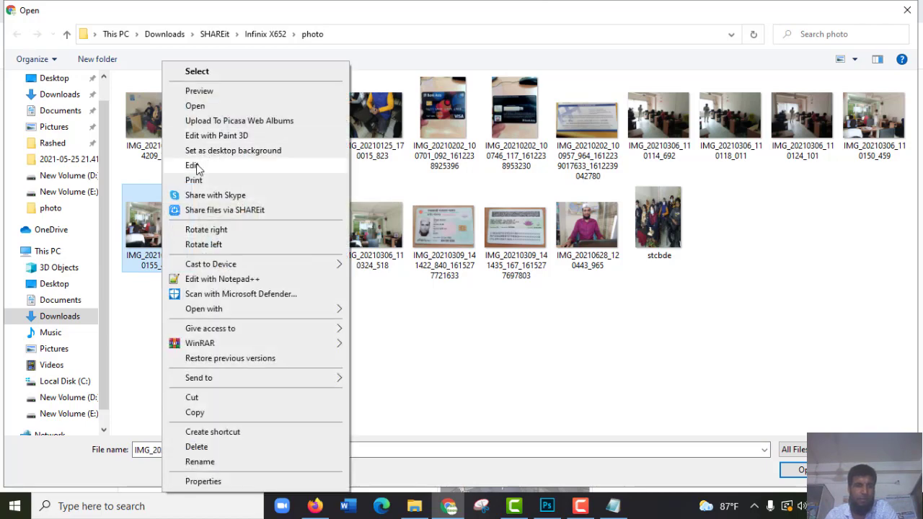
{"action": "left_click", "coordinate": [195, 165]}
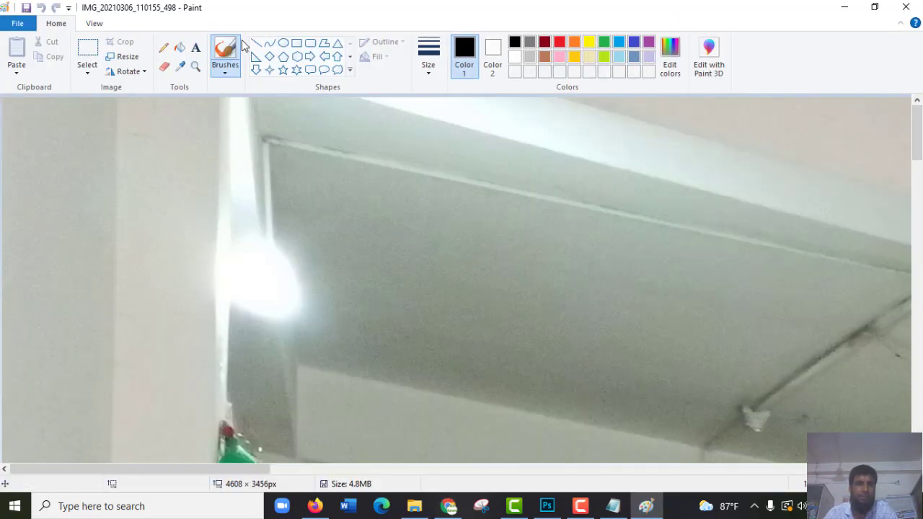
- Resize the photo to 1500 pixels horizontally and 1979 pixels vertically, with the aspect ratio unlocked
{"action": "left_click", "coordinate": [119, 61]}
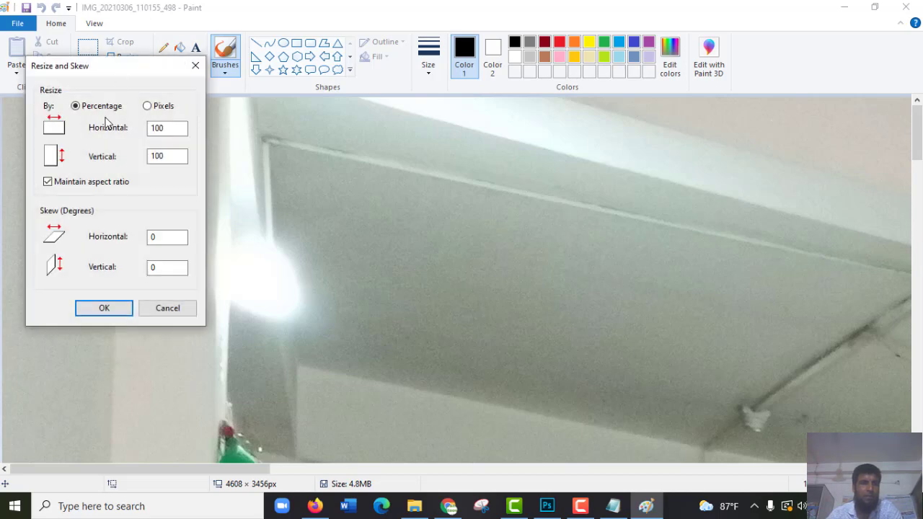
{"action": "left_click", "coordinate": [148, 107]}
{"action": "left_click_drag", "start_coordinate": [170, 128], "coordinate": [83, 130]}
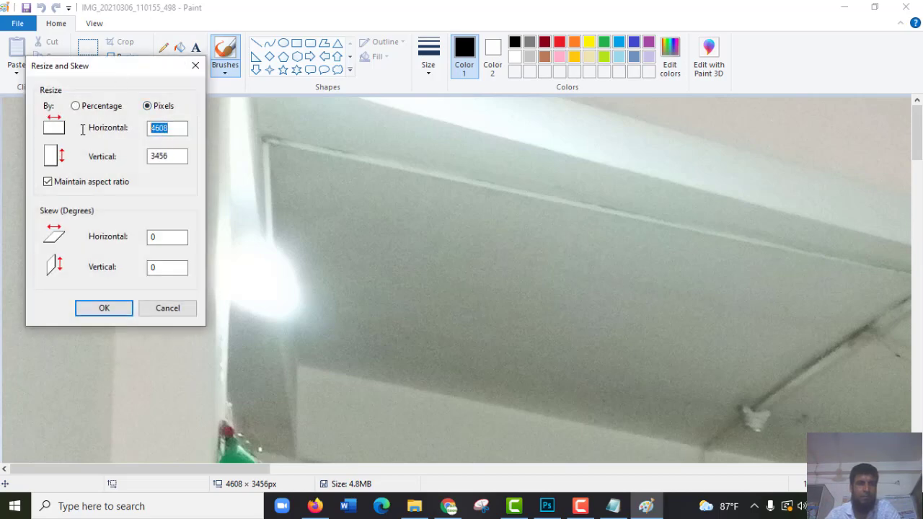
{"action": "type", "text": "1500"}
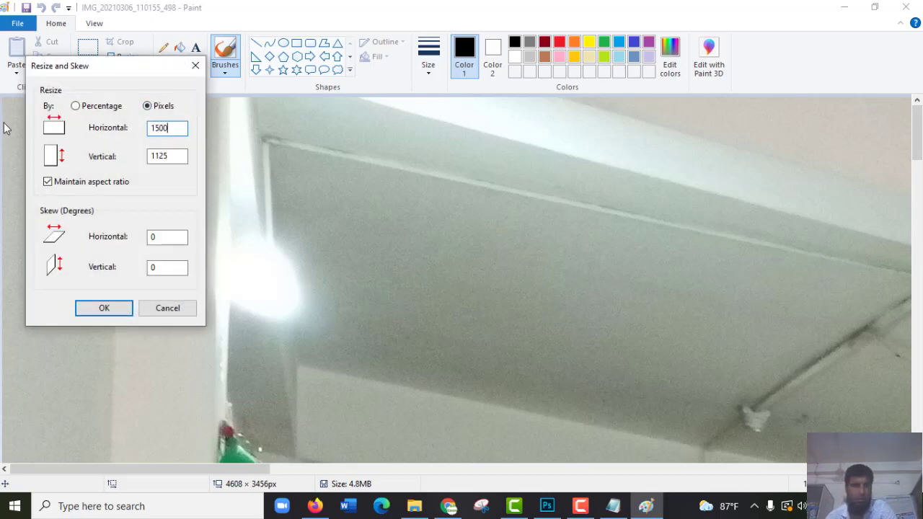
{"action": "left_click_drag", "start_coordinate": [171, 157], "coordinate": [109, 152]}
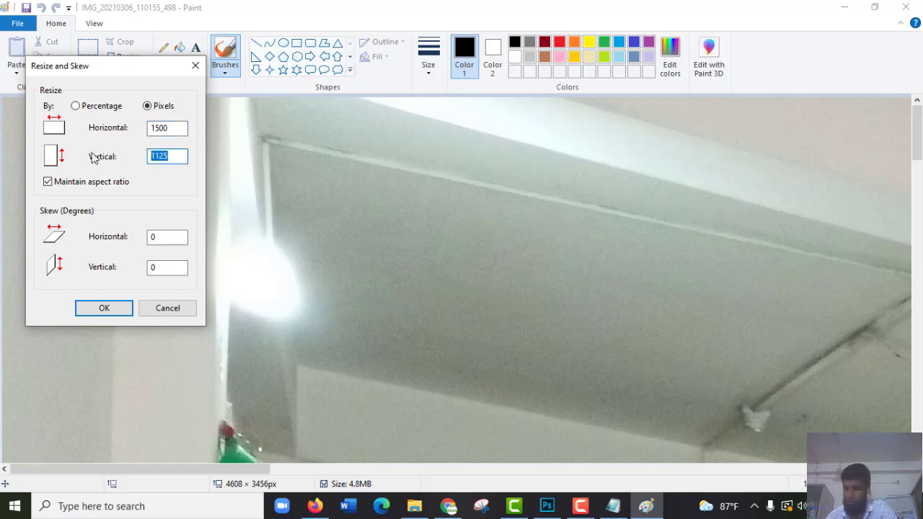
{"action": "type", "text": "1979"}
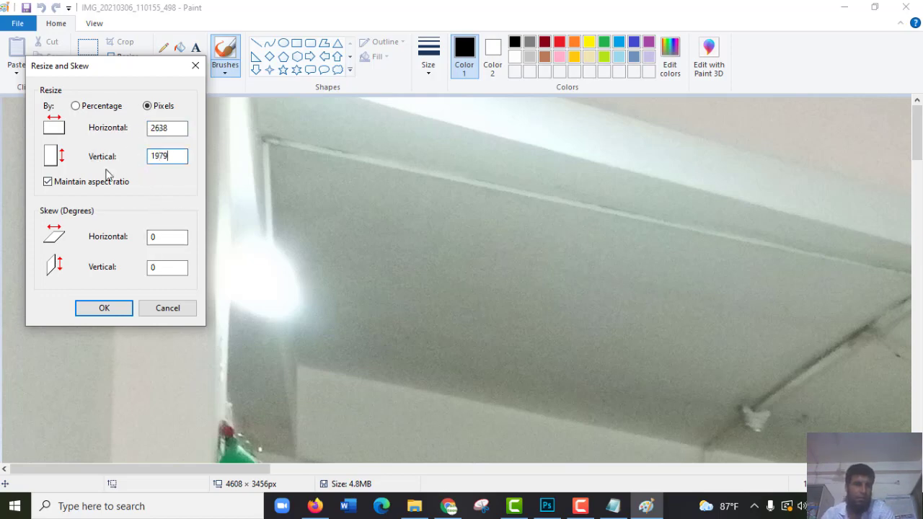
{"action": "left_click", "coordinate": [89, 186]}
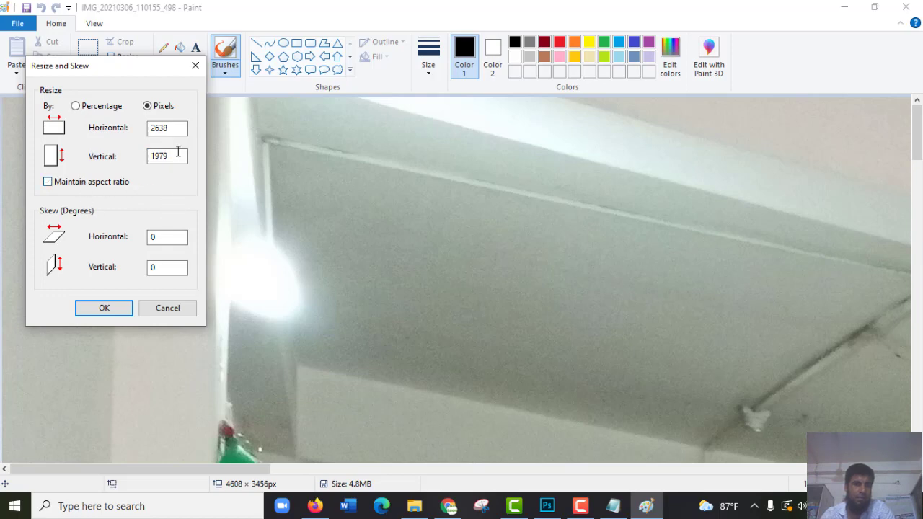
{"action": "double_click", "coordinate": [177, 128]}
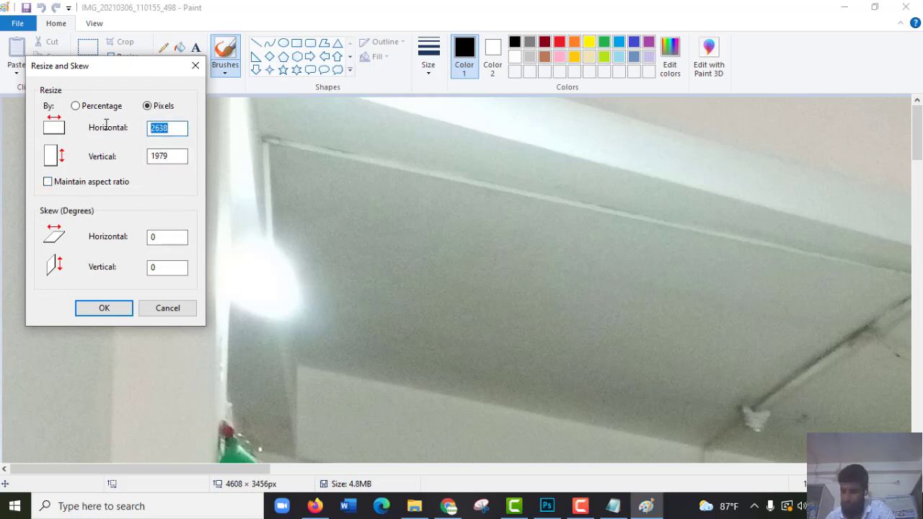
{"action": "type", "text": "1500"}
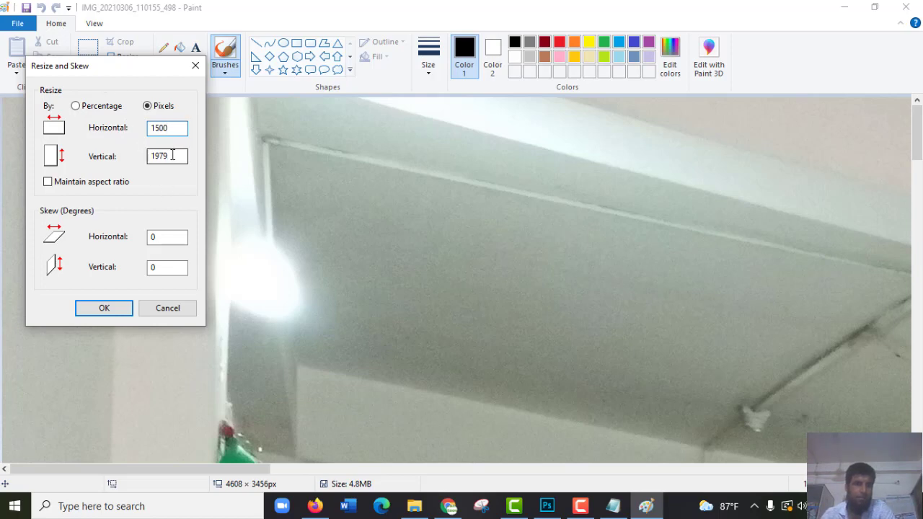
{"action": "left_click", "coordinate": [104, 308]}
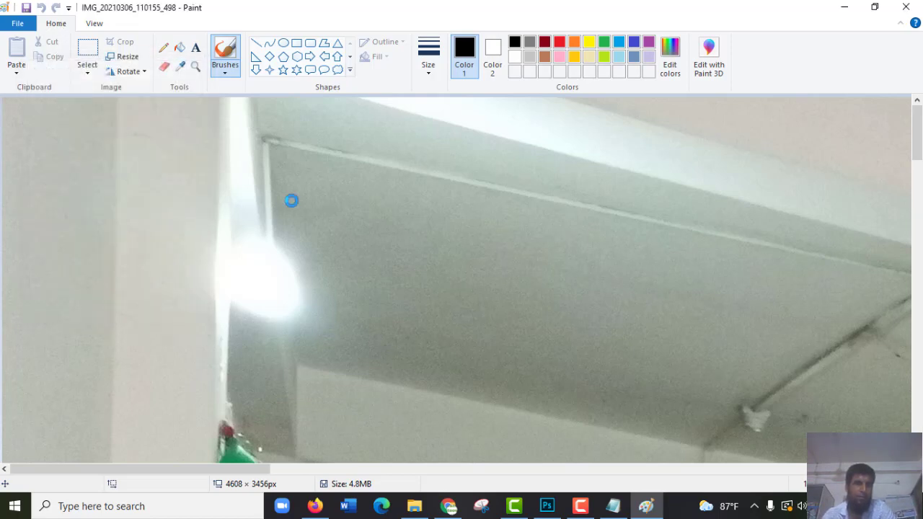
- Save the resized photo as a JPEG copy named stcbed2 on New Volume (E:) and close Paint
{"action": "left_click", "coordinate": [18, 26]}
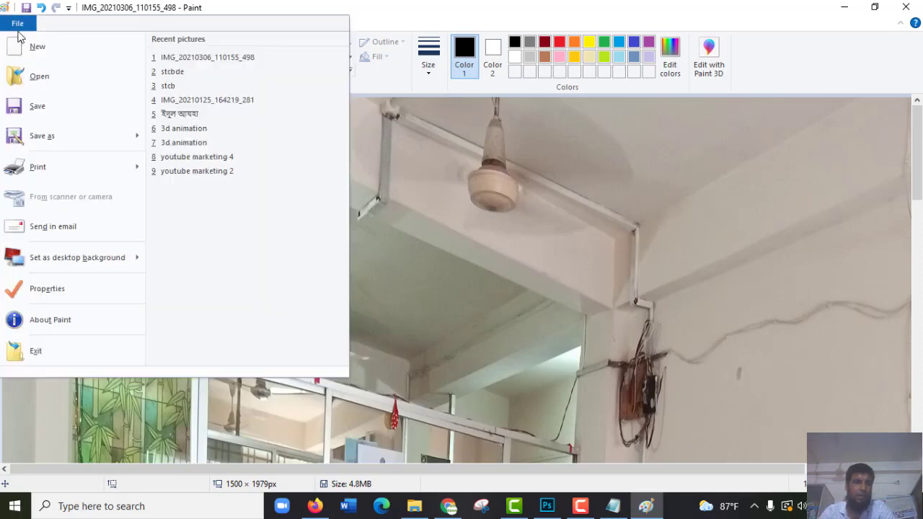
{"action": "left_click", "coordinate": [46, 138]}
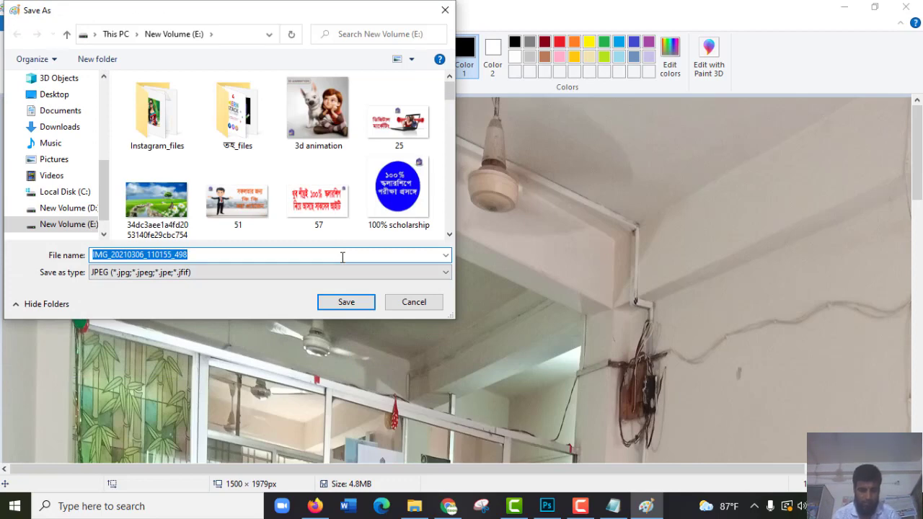
{"action": "type", "text": "stc"}
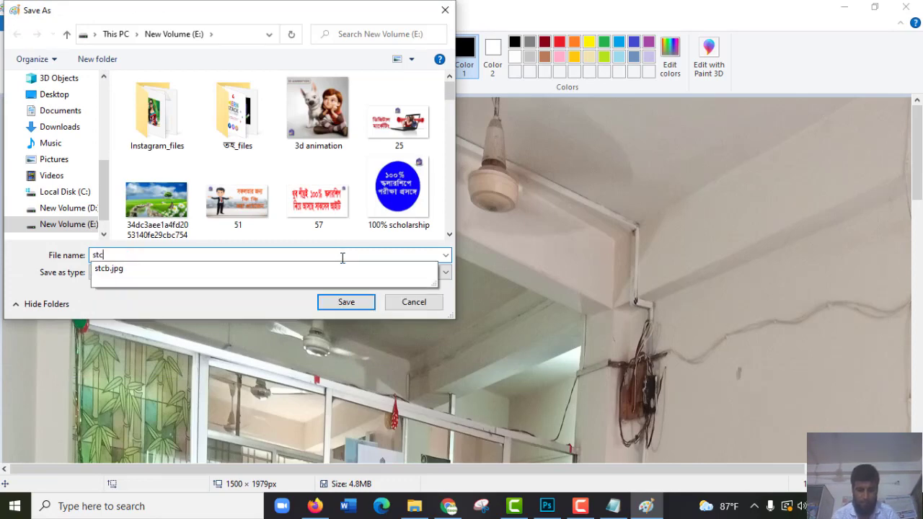
{"action": "type", "text": "bed2"}
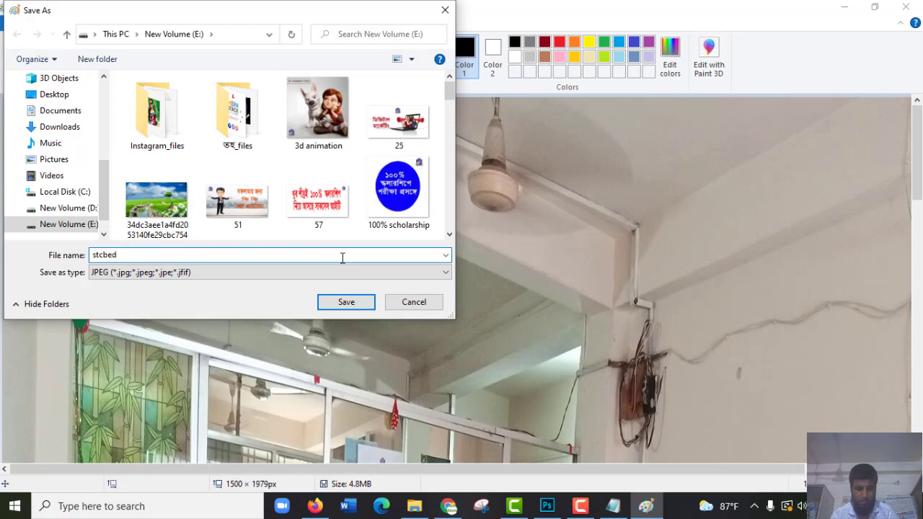
{"action": "left_click", "coordinate": [351, 302]}
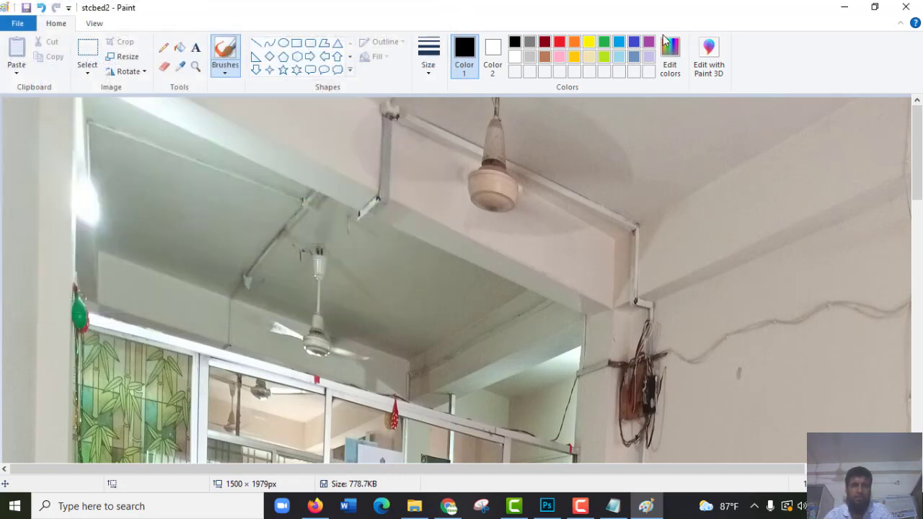
{"action": "left_click", "coordinate": [905, 7]}
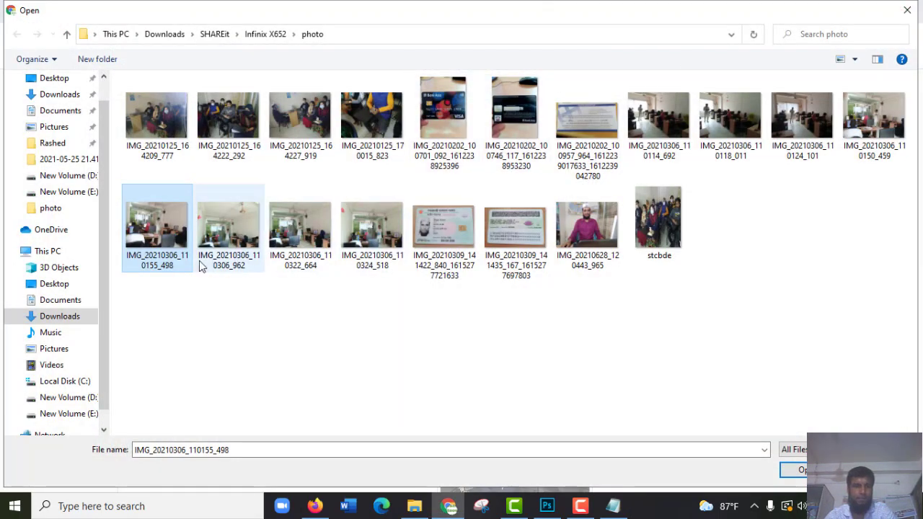
- Upload stcbed2 from New Volume (E:), attesting that the picture is own work
{"action": "left_click", "coordinate": [72, 414]}
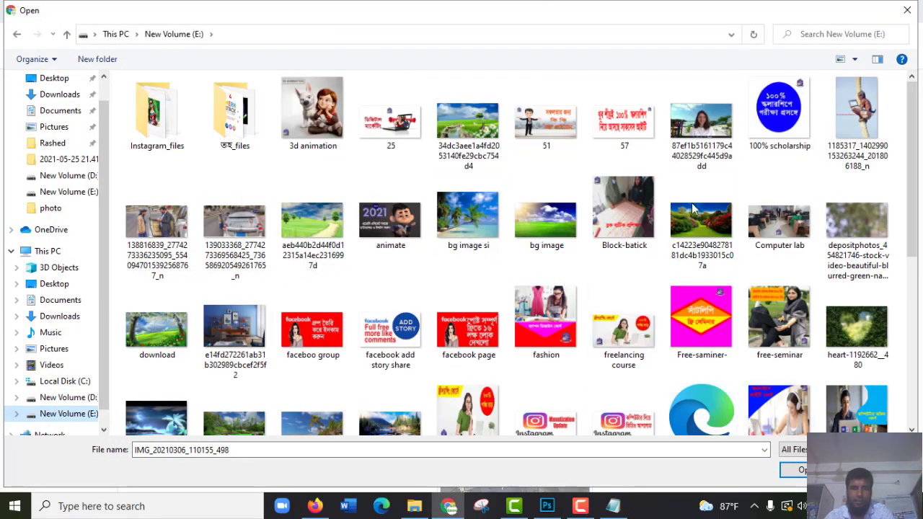
{"action": "scroll", "coordinate": [750, 238], "scroll_direction": "down", "scroll_amount": 3}
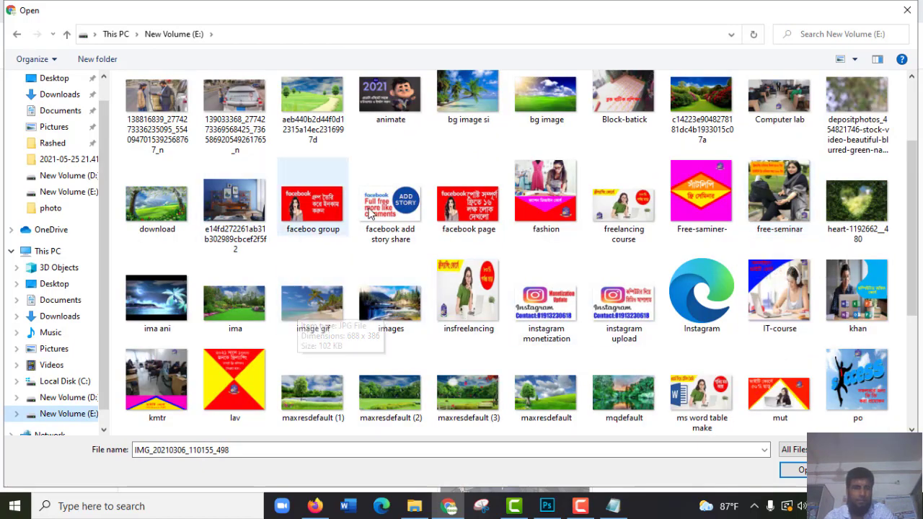
{"action": "scroll", "coordinate": [317, 389], "scroll_direction": "up", "scroll_amount": 3}
{"action": "scroll", "coordinate": [584, 265], "scroll_direction": "down", "scroll_amount": 5}
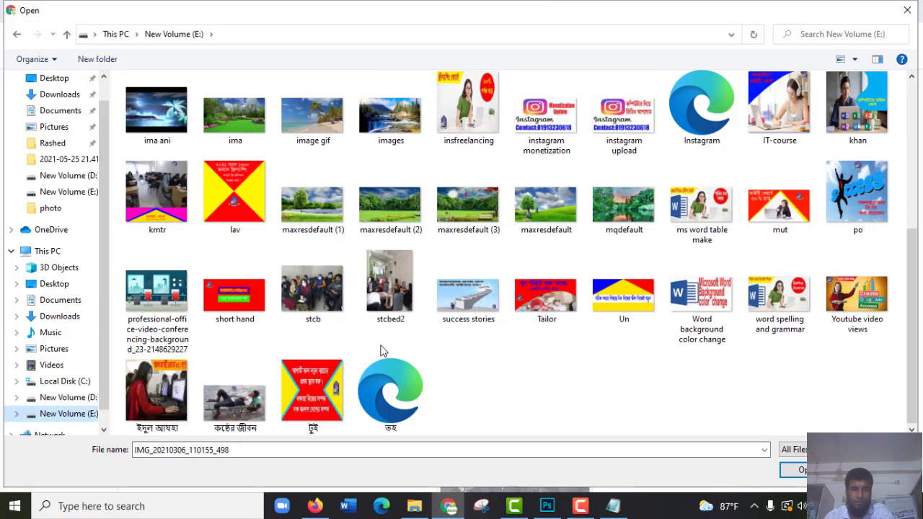
{"action": "left_click", "coordinate": [404, 300]}
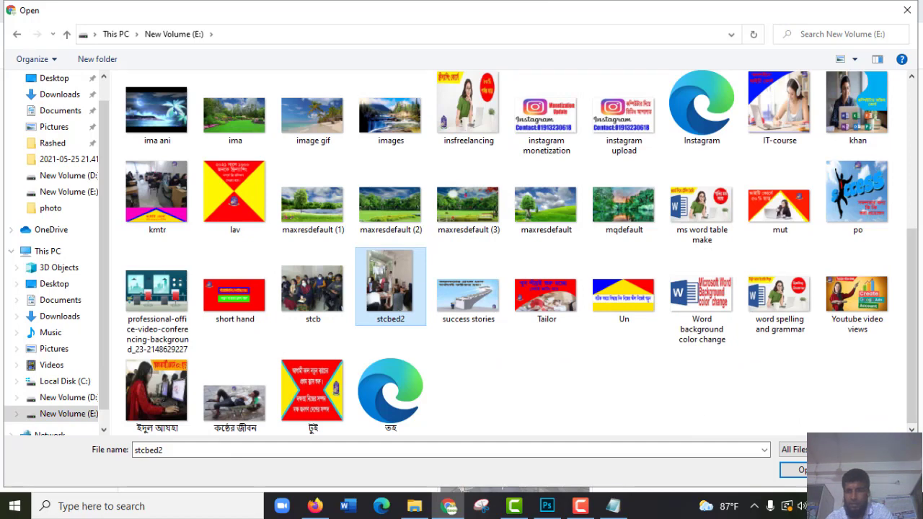
{"action": "left_click", "coordinate": [793, 469]}
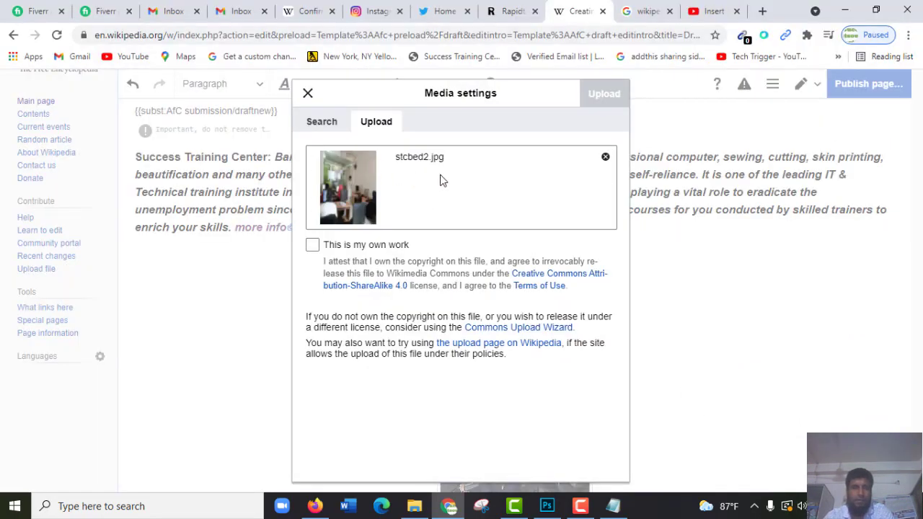
{"action": "left_click", "coordinate": [312, 245]}
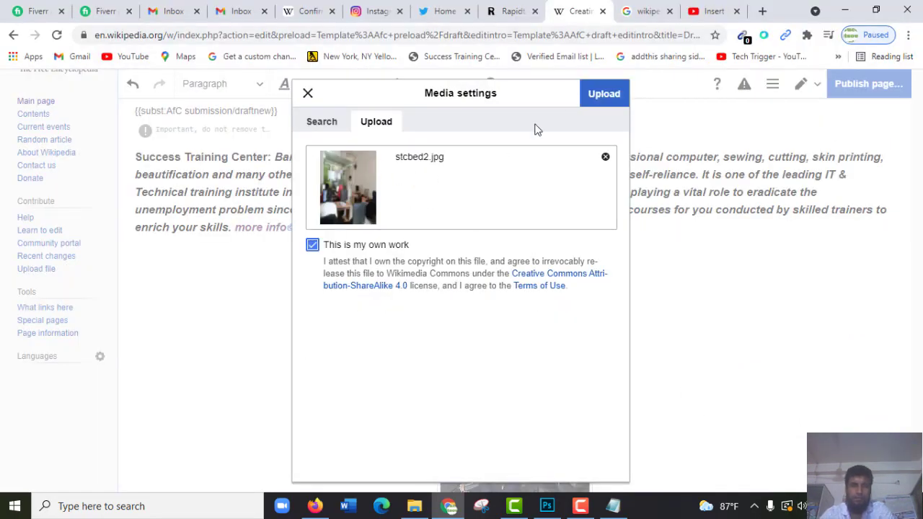
{"action": "left_click", "coordinate": [591, 96]}
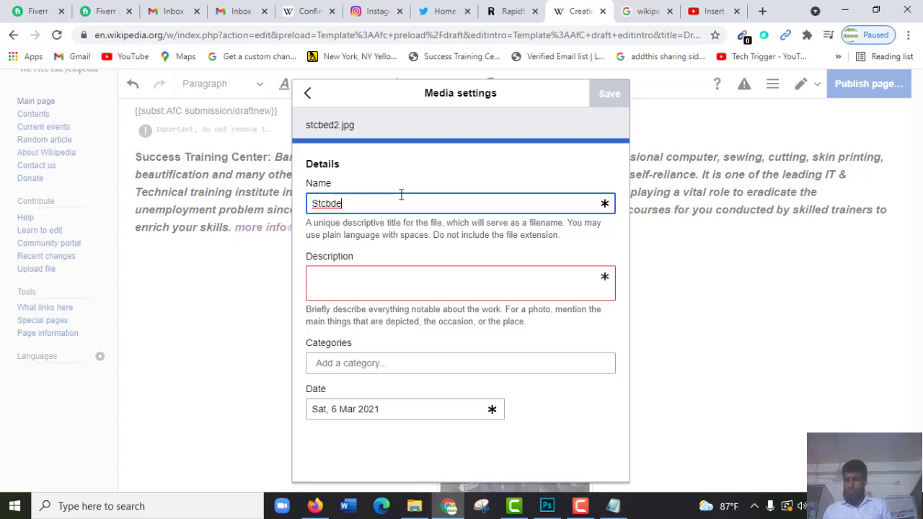
- Name the uploaded file Stcbde1 and enter the description "success training center class room ."
{"action": "left_click", "coordinate": [342, 277]}
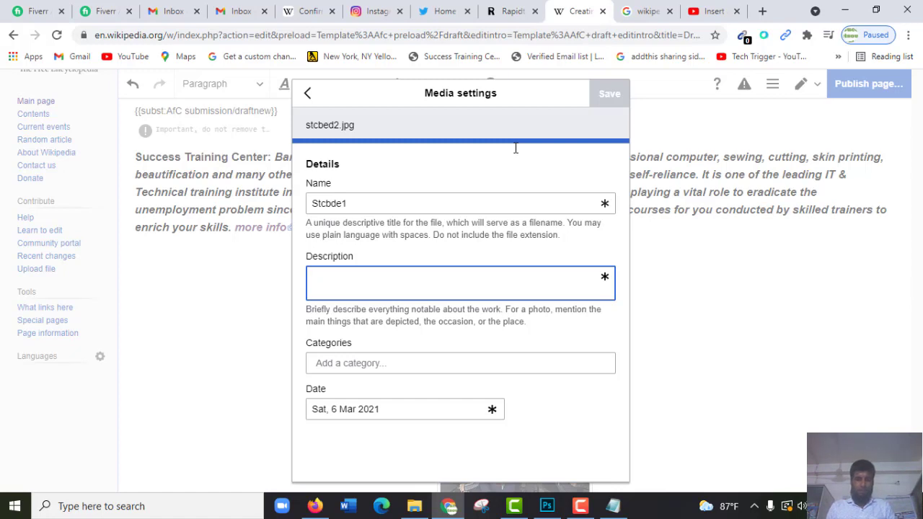
{"action": "type", "text": "s"}
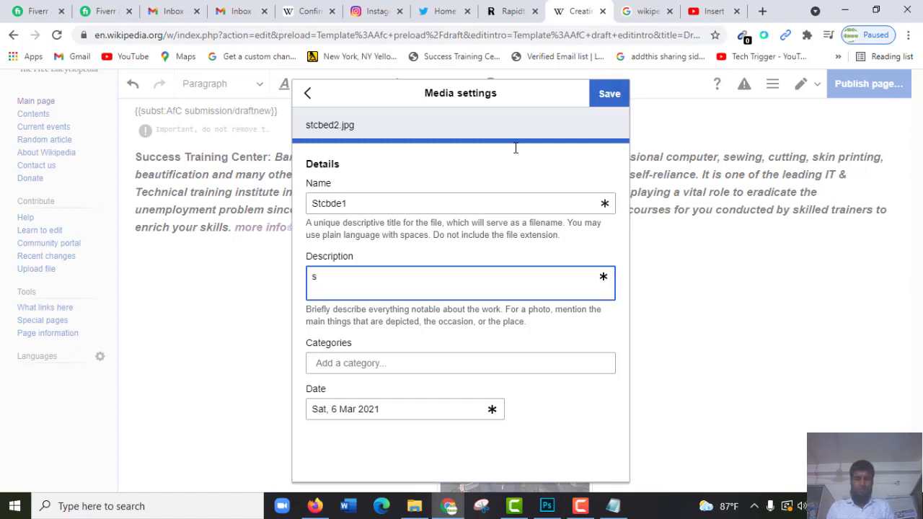
{"action": "type", "text": "uccess"}
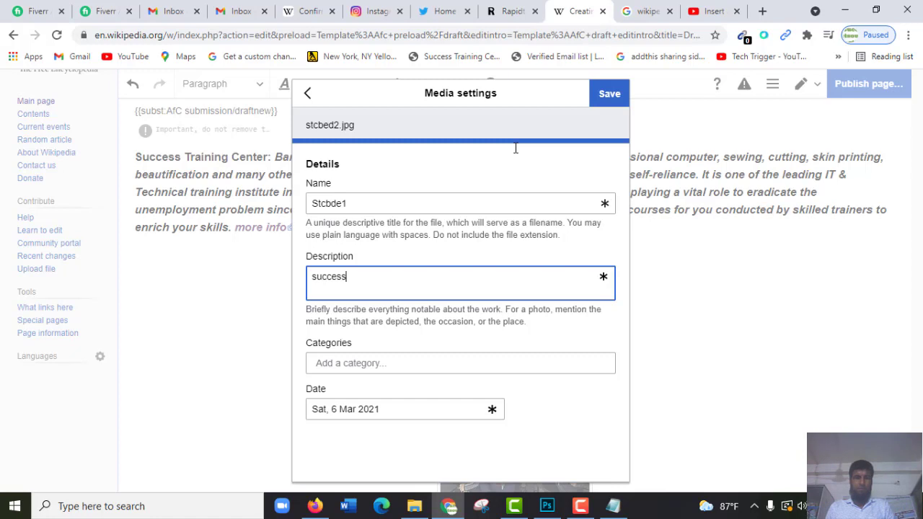
{"action": "type", "text": " training c"}
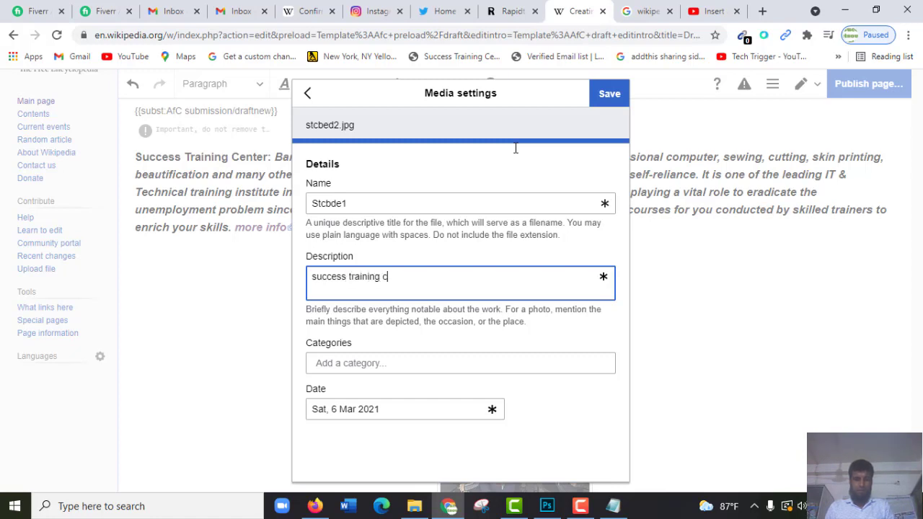
{"action": "type", "text": "enb"}
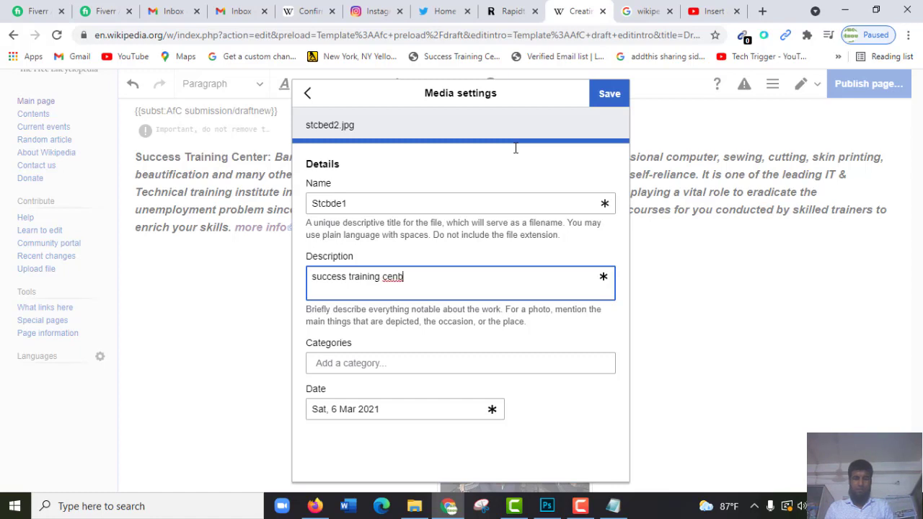
{"action": "key", "text": "BackSpace"}
{"action": "type", "text": "ter class roo"}
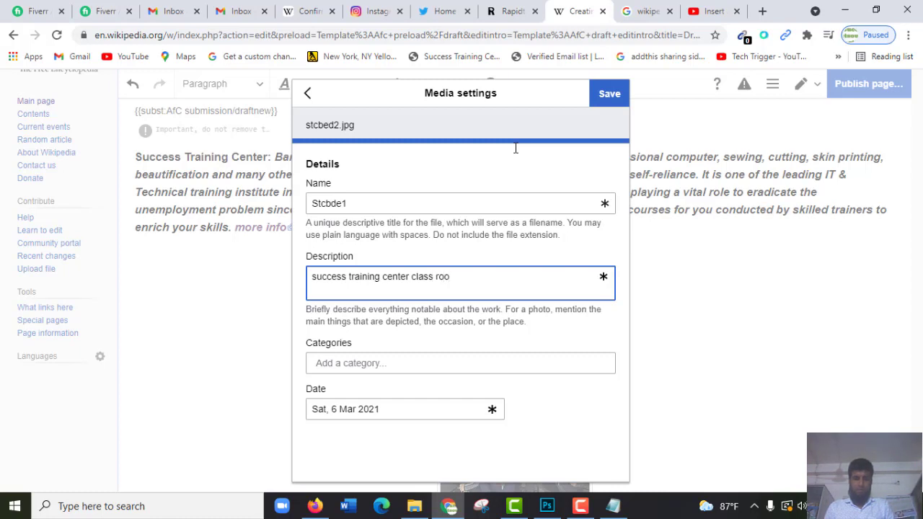
{"action": "type", "text": "m"}
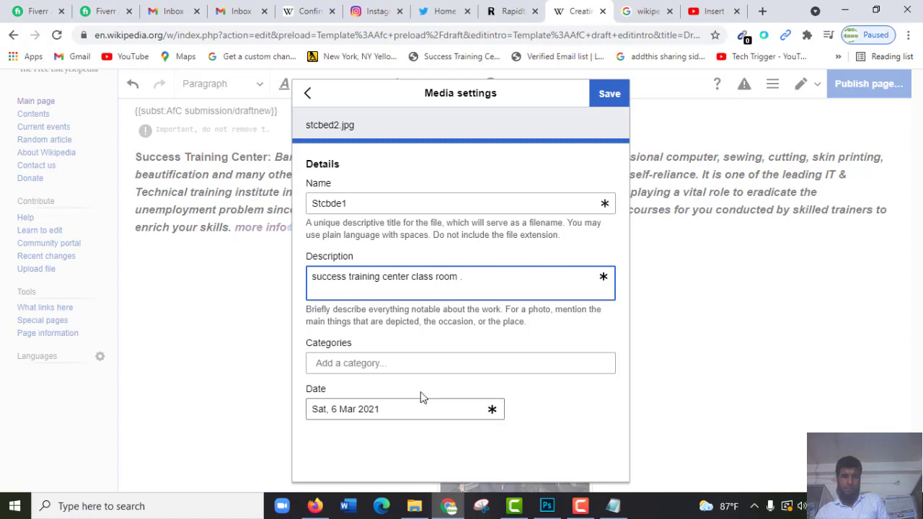
- Add the category "Freelancing course" to the uploaded file and save its details
{"action": "left_click", "coordinate": [397, 364]}
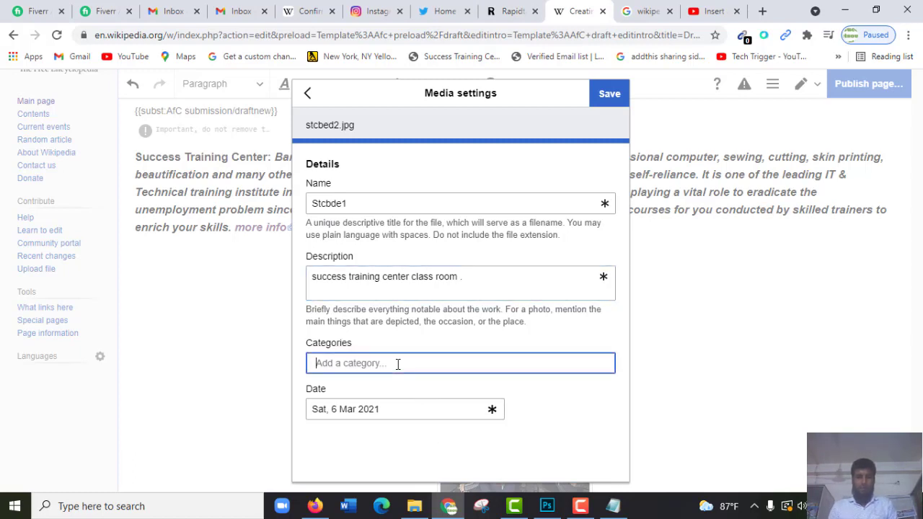
{"action": "type", "text": "Fr"}
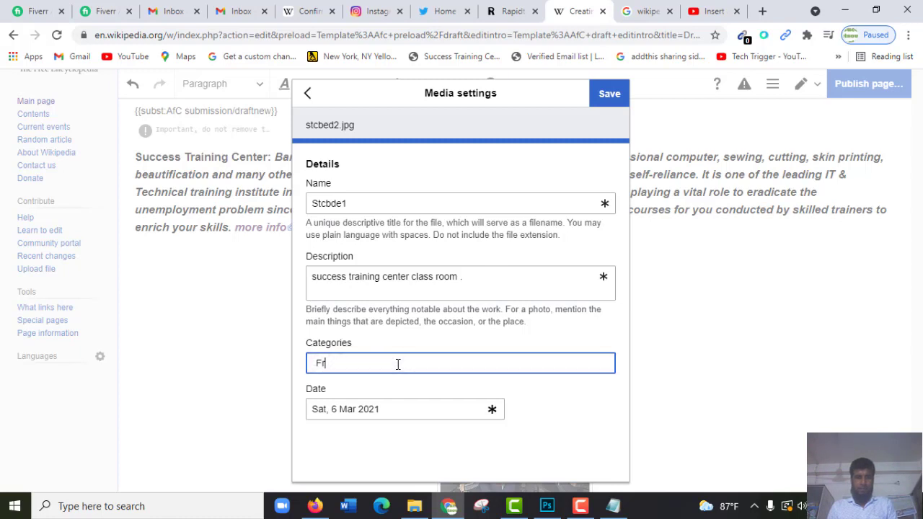
{"action": "type", "text": "eela"}
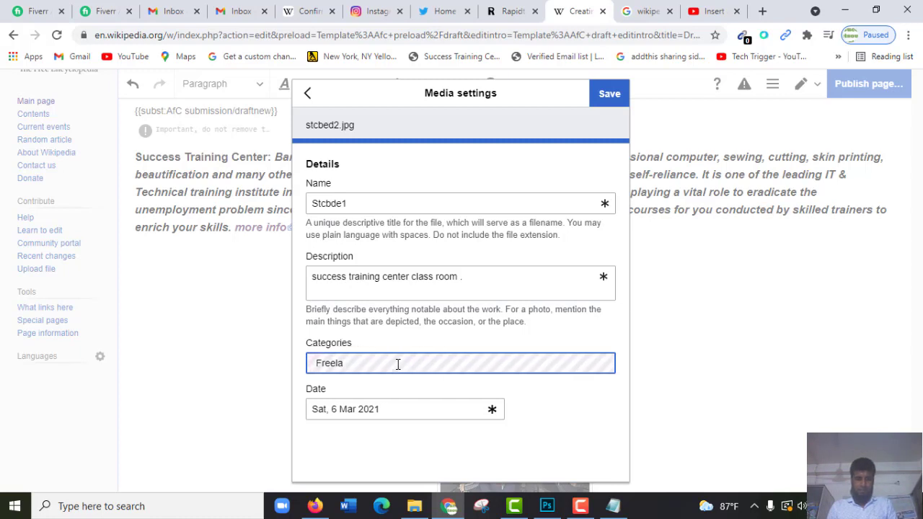
{"action": "type", "text": "ncing"}
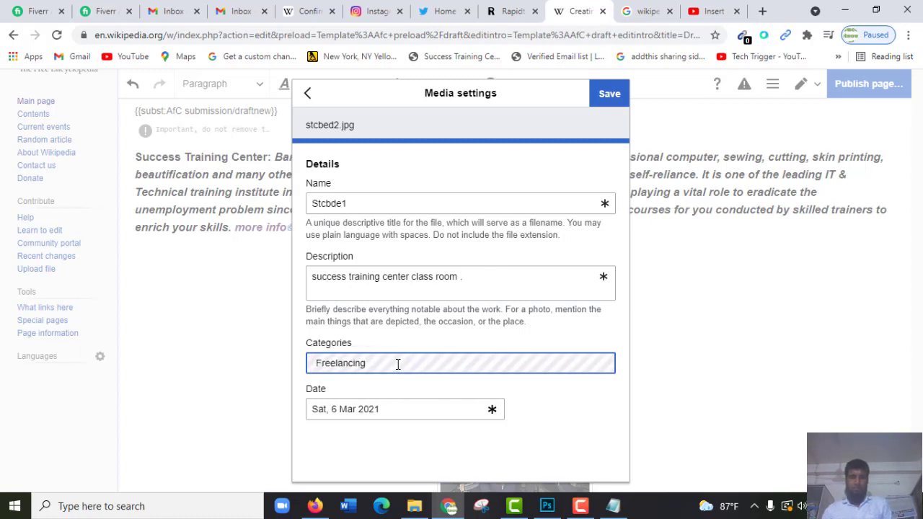
{"action": "type", "text": " cou"}
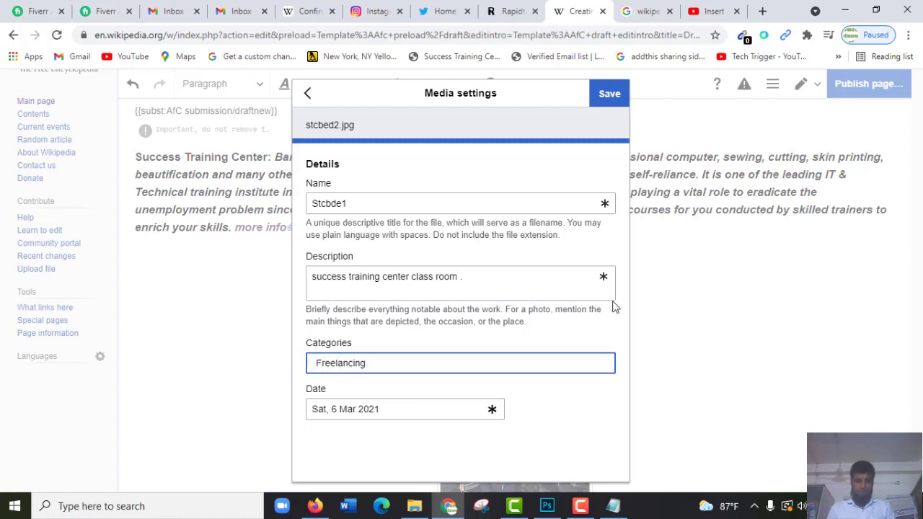
{"action": "type", "text": "rse"}
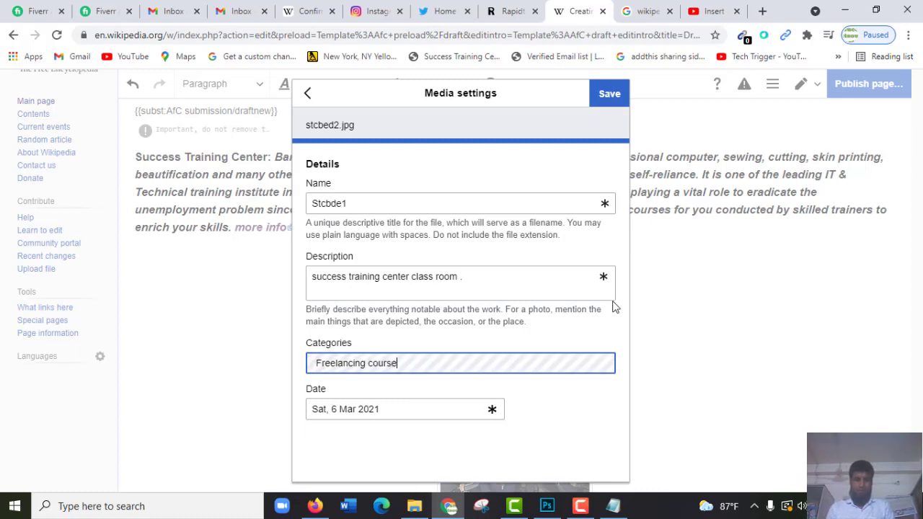
{"action": "key", "text": "Return"}
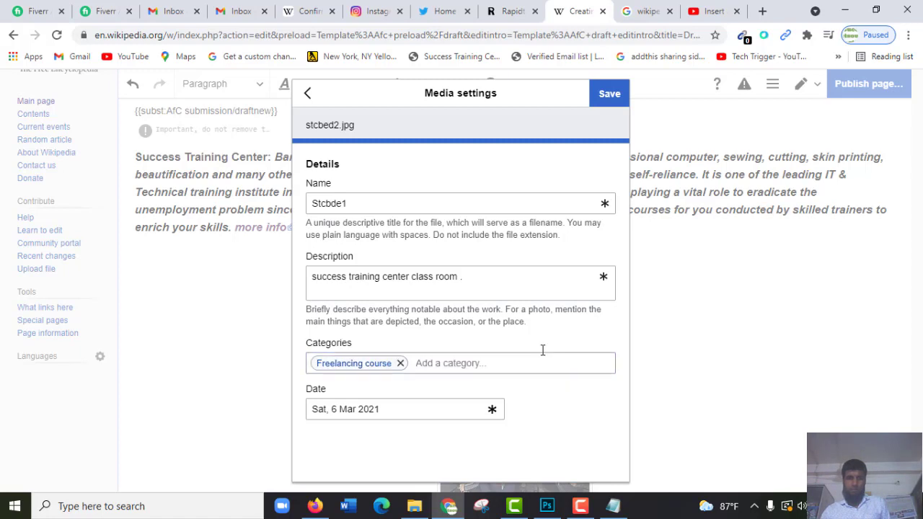
{"action": "left_click", "coordinate": [608, 95]}
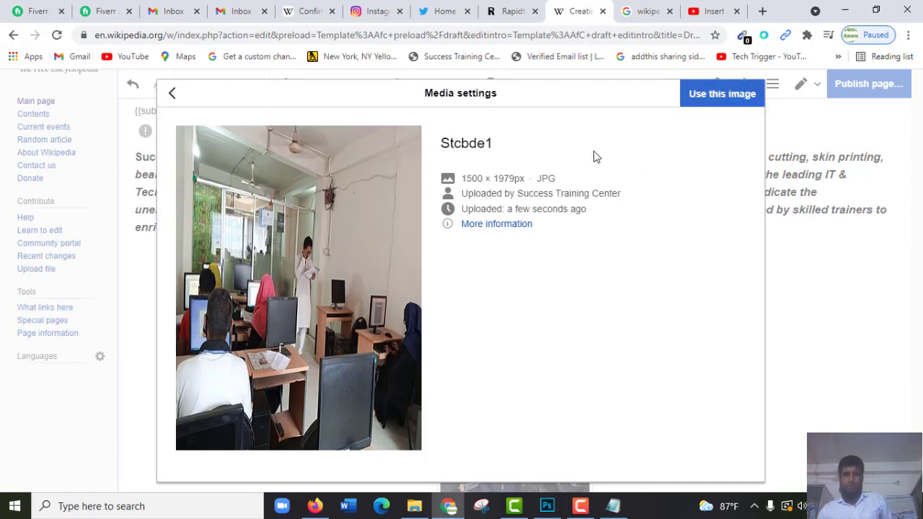
- Use the uploaded Stcbde1 image in the article and caption it "success Training Center class room"
{"action": "left_click", "coordinate": [713, 98]}
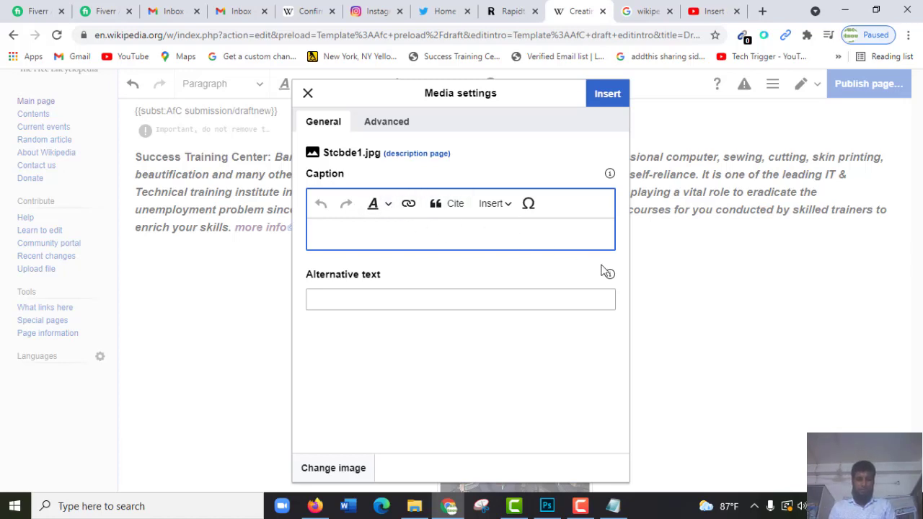
{"action": "type", "text": "success"}
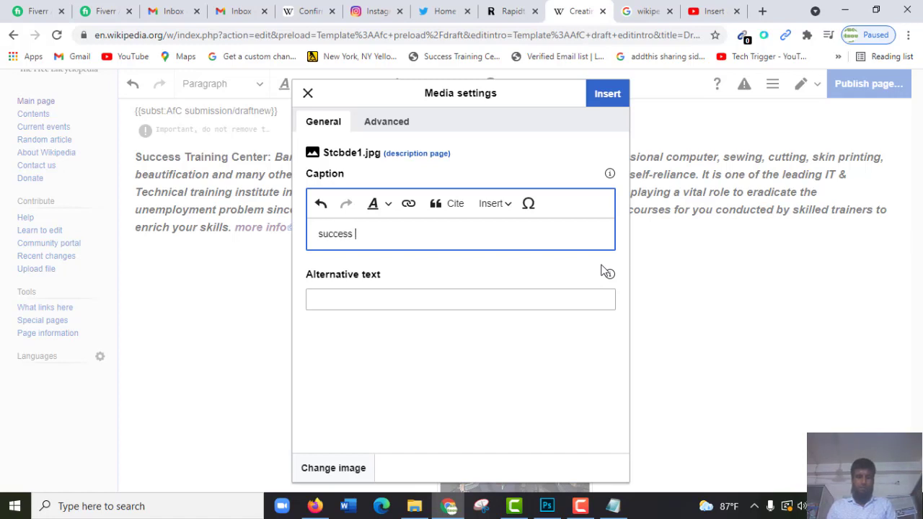
{"action": "type", "text": " Training"}
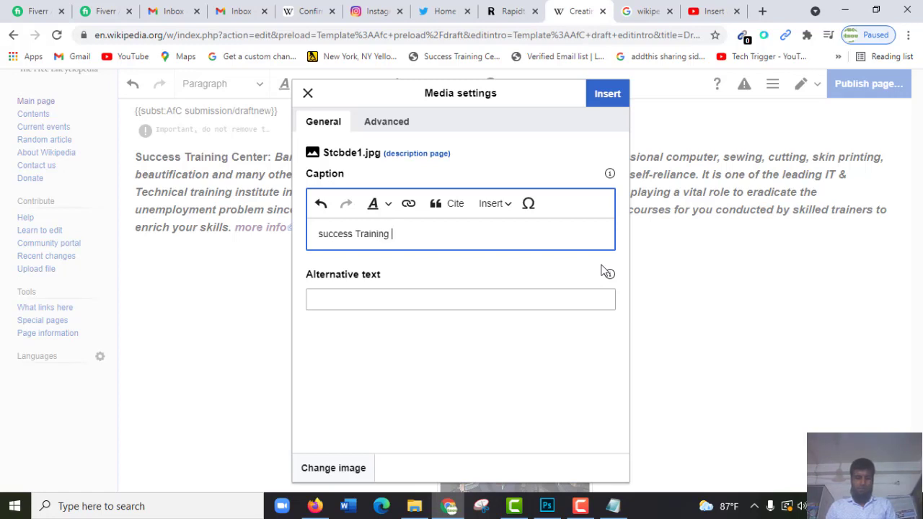
{"action": "type", "text": " Center "}
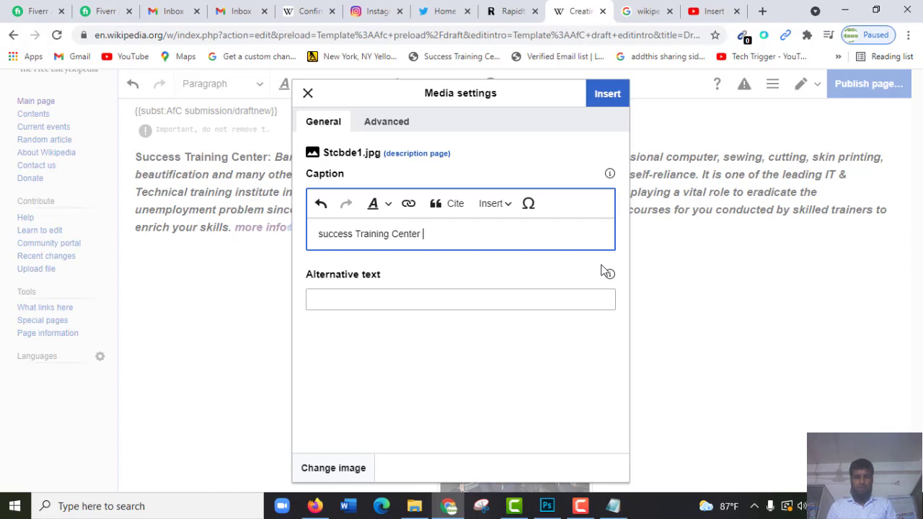
{"action": "type", "text": "class r"}
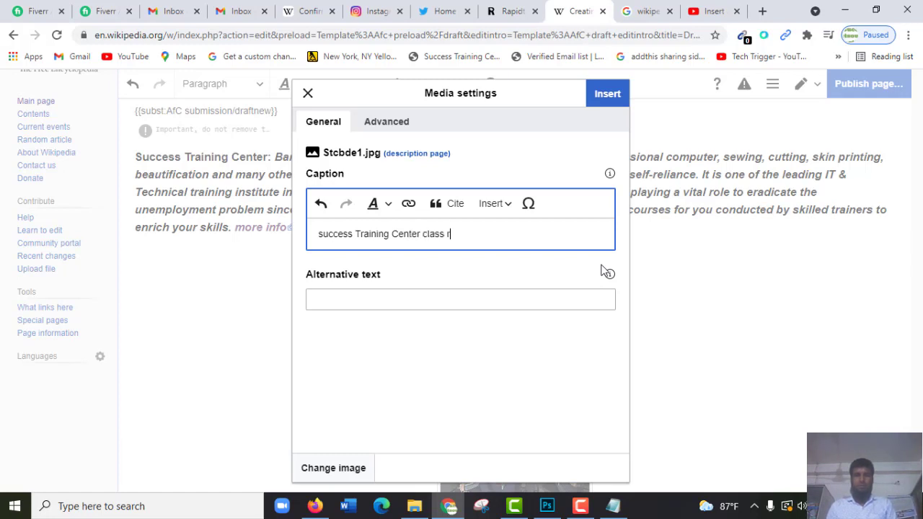
{"action": "type", "text": "oom"}
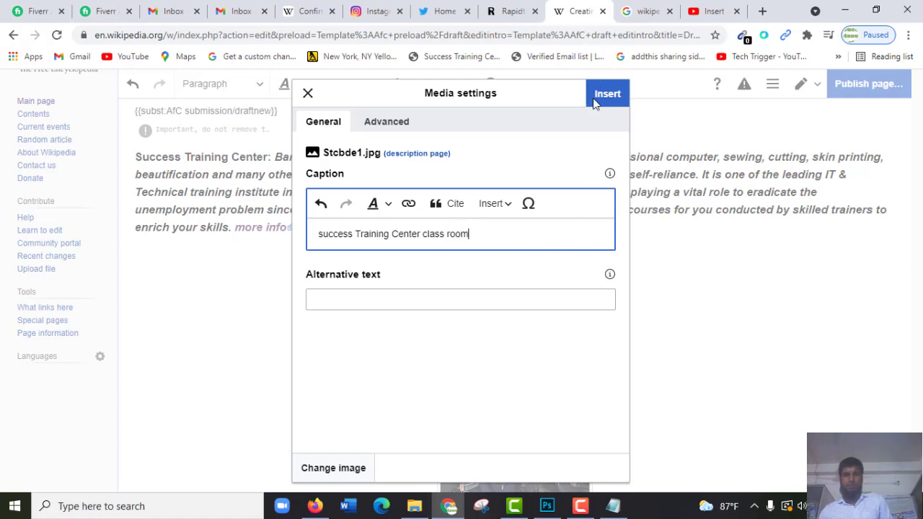
- Link the whole image caption to httpswww.stcbde.com and insert the image into the draft
{"action": "triple_click", "coordinate": [448, 238]}
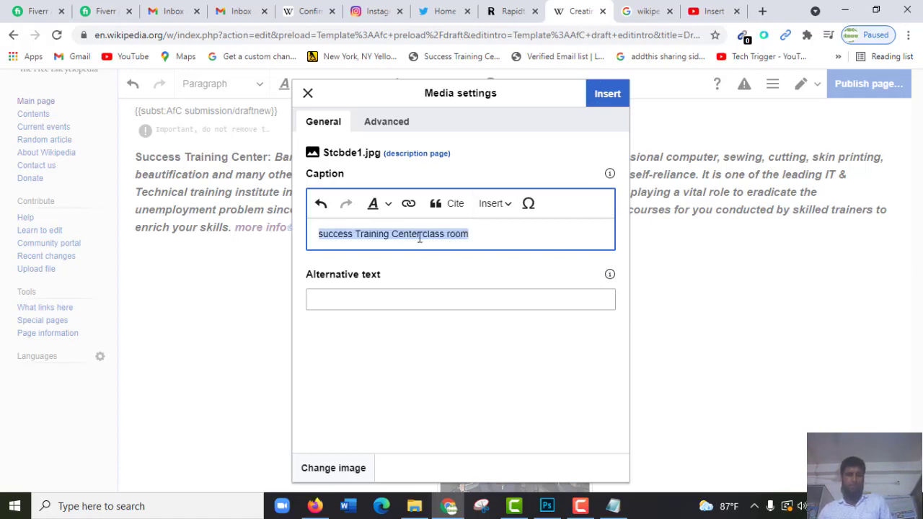
{"action": "left_click", "coordinate": [387, 204]}
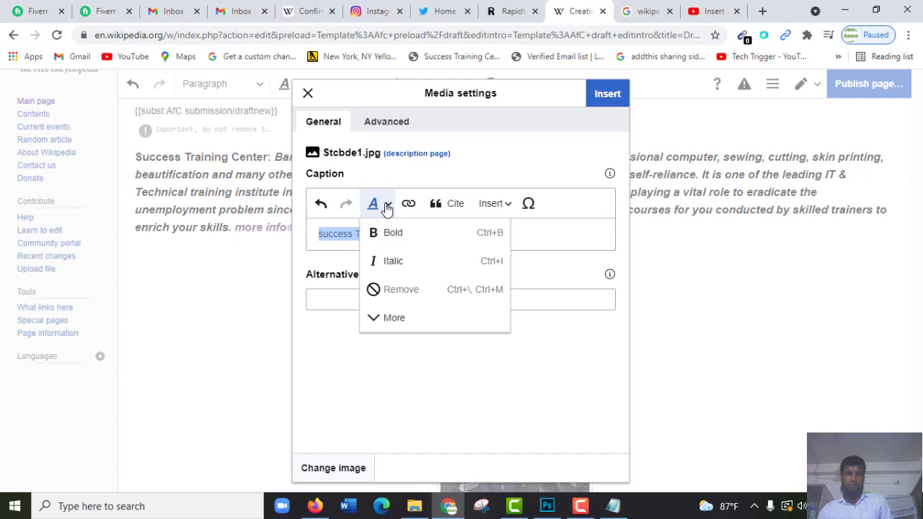
{"action": "left_click", "coordinate": [410, 205]}
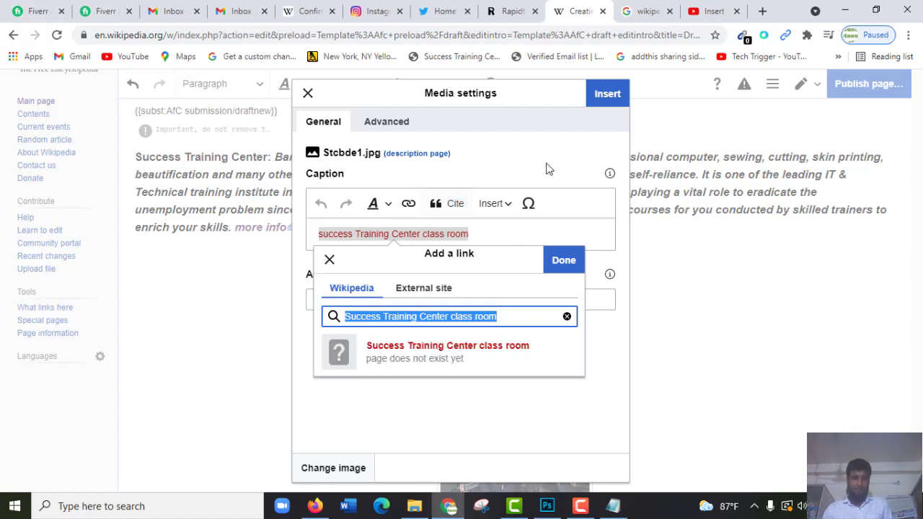
{"action": "type", "text": "httpswww.stcbde.com"}
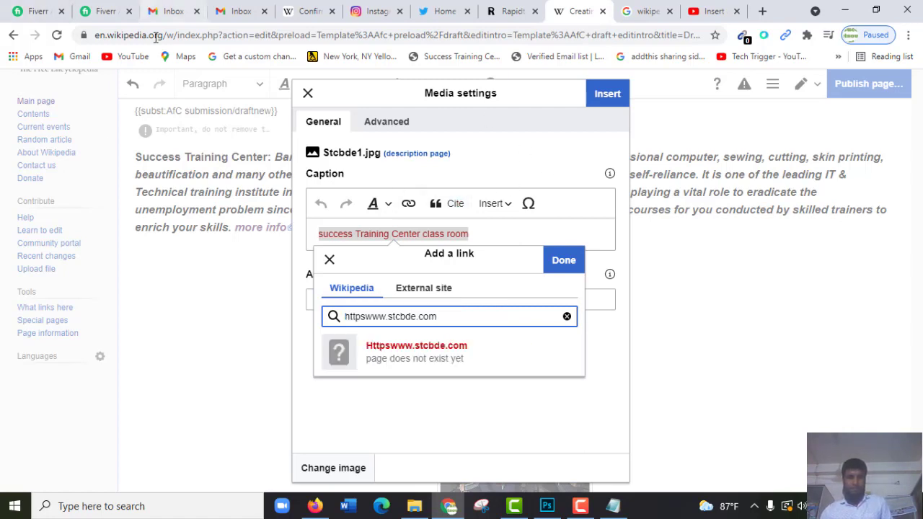
{"action": "left_click", "coordinate": [560, 264]}
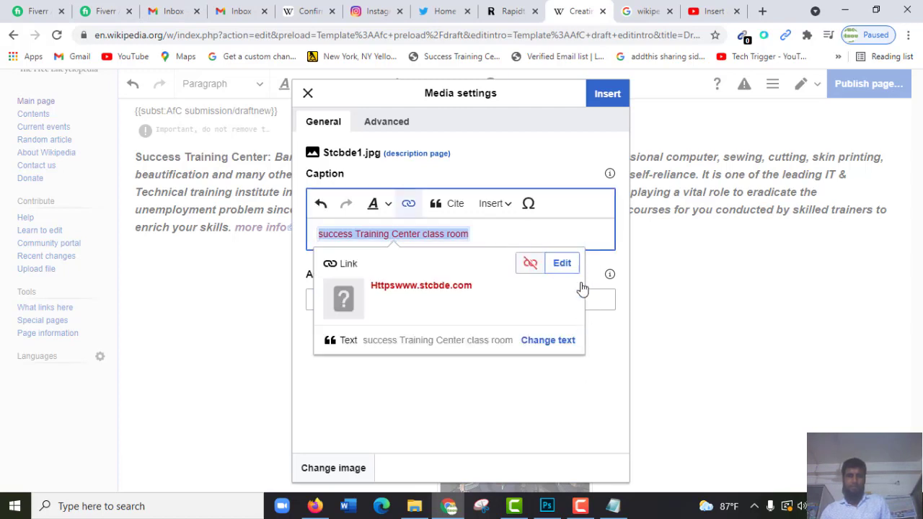
{"action": "left_click", "coordinate": [581, 390]}
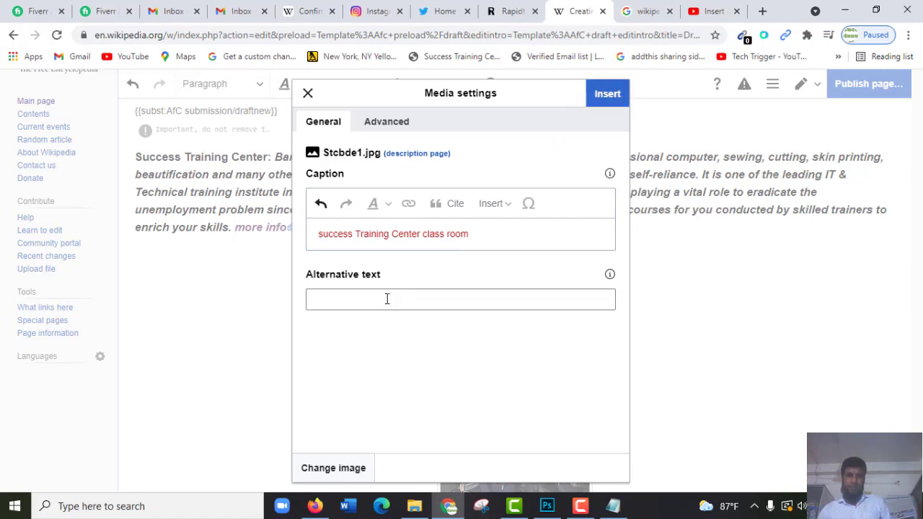
{"action": "left_click", "coordinate": [608, 94]}
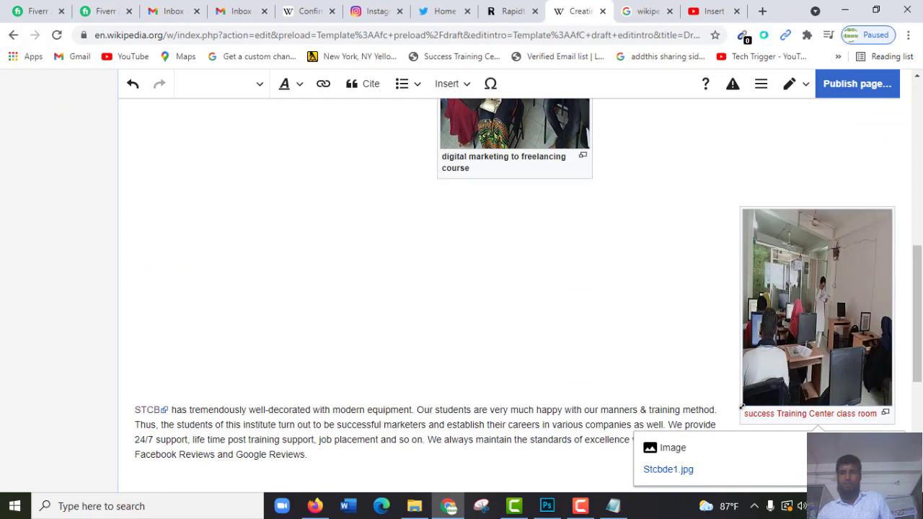
- Change the position of the Stcbde1 image to Left, keeping text wrapping on, and apply the change
{"action": "double_click", "coordinate": [836, 367]}
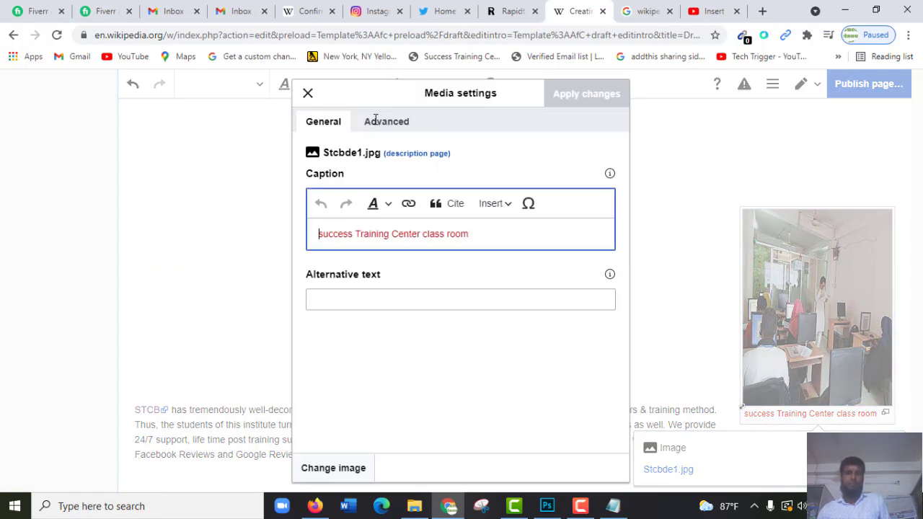
{"action": "left_click", "coordinate": [388, 122]}
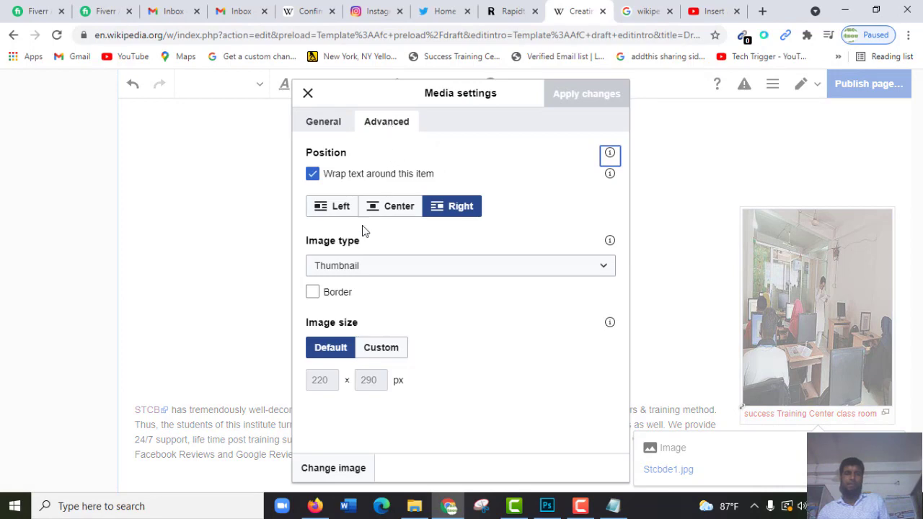
{"action": "left_click", "coordinate": [339, 208]}
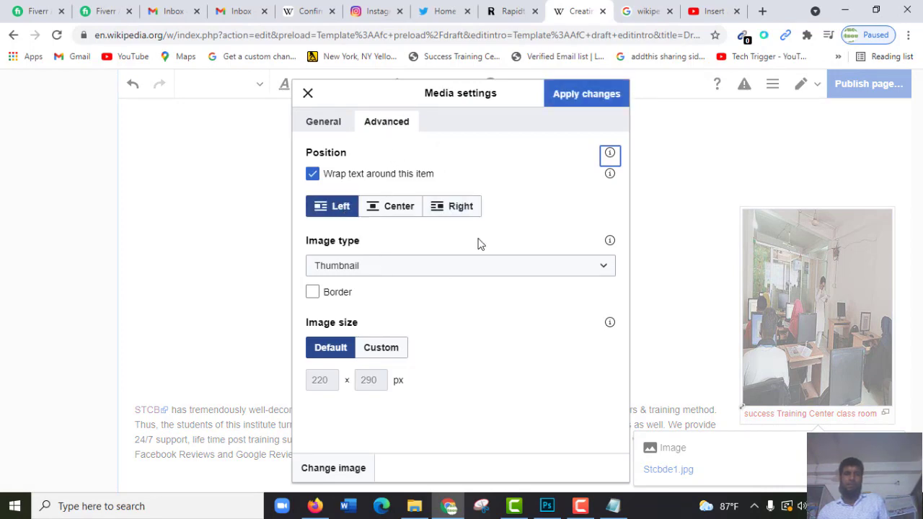
{"action": "left_click", "coordinate": [581, 96]}
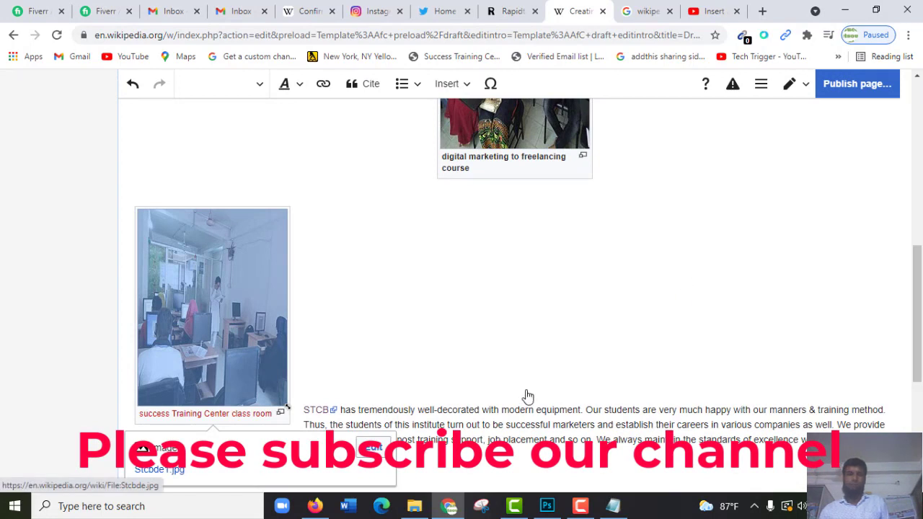
{"action": "scroll", "coordinate": [467, 374], "scroll_direction": "up", "scroll_amount": 1}
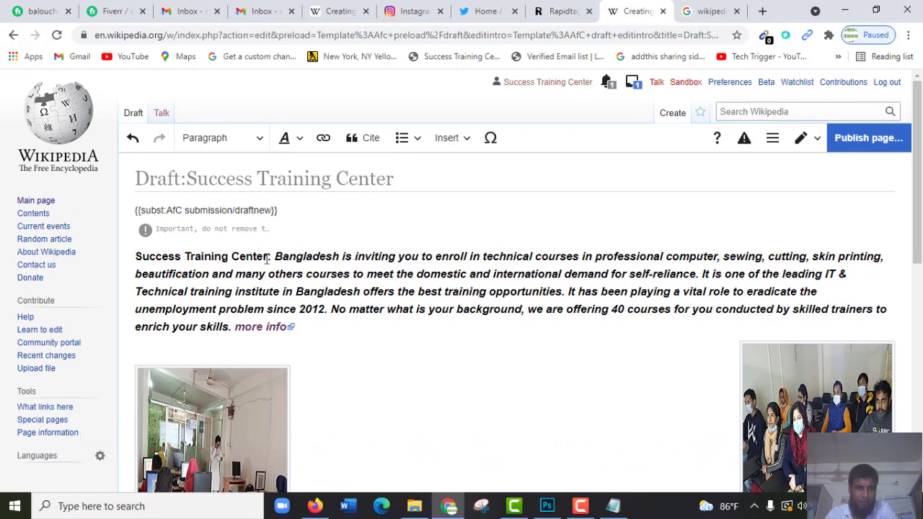
{"action": "left_click_drag", "start_coordinate": [268, 259], "coordinate": [128, 259]}
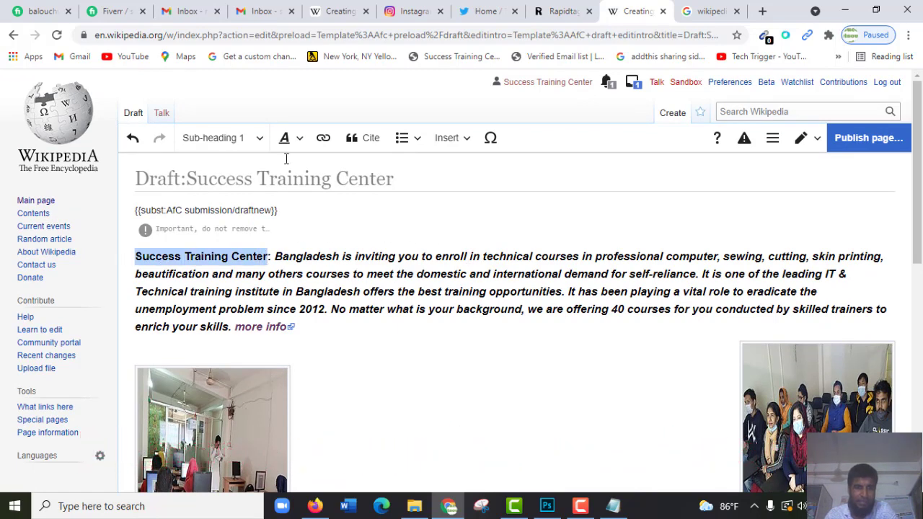
{"action": "left_click", "coordinate": [299, 138]}
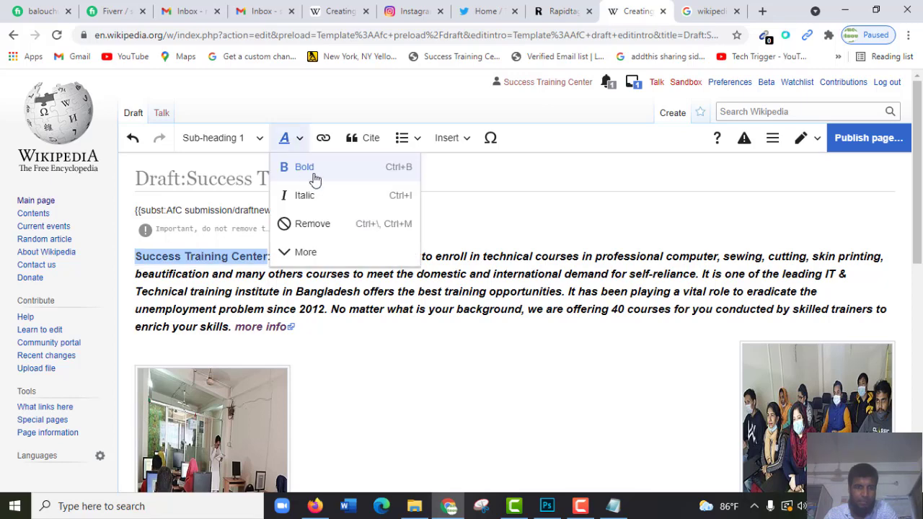
{"action": "left_click", "coordinate": [444, 197]}
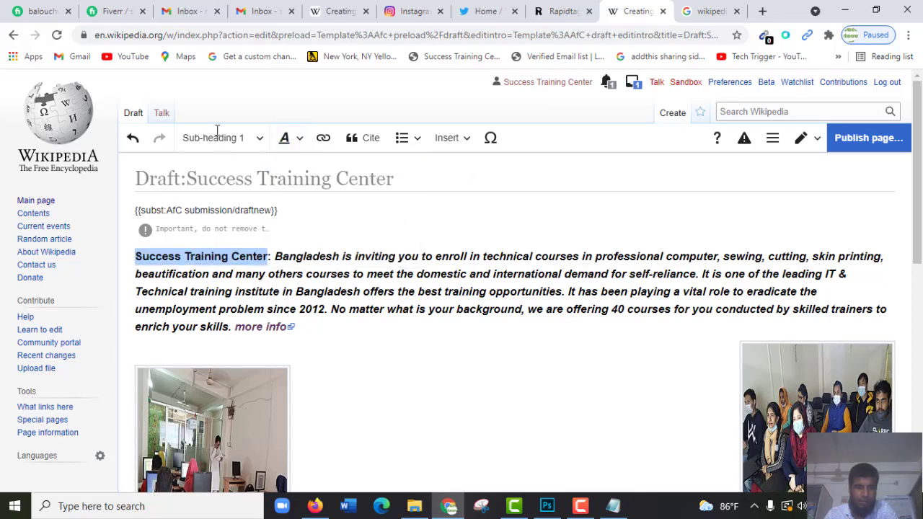
- Examine the draft's two images, the STCB paragraph and the References section for layout
{"action": "scroll", "coordinate": [422, 297], "scroll_direction": "down", "scroll_amount": 5}
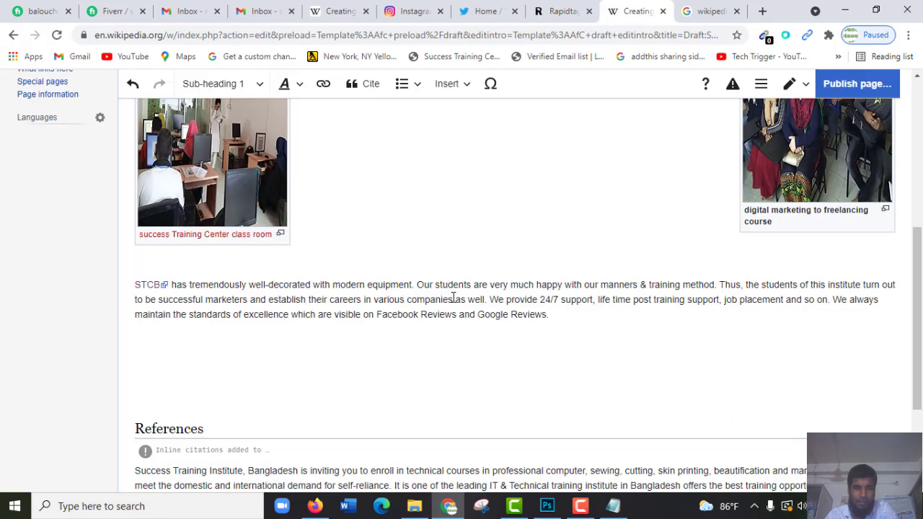
{"action": "scroll", "coordinate": [404, 303], "scroll_direction": "up", "scroll_amount": 1}
{"action": "scroll", "coordinate": [431, 277], "scroll_direction": "up", "scroll_amount": 1}
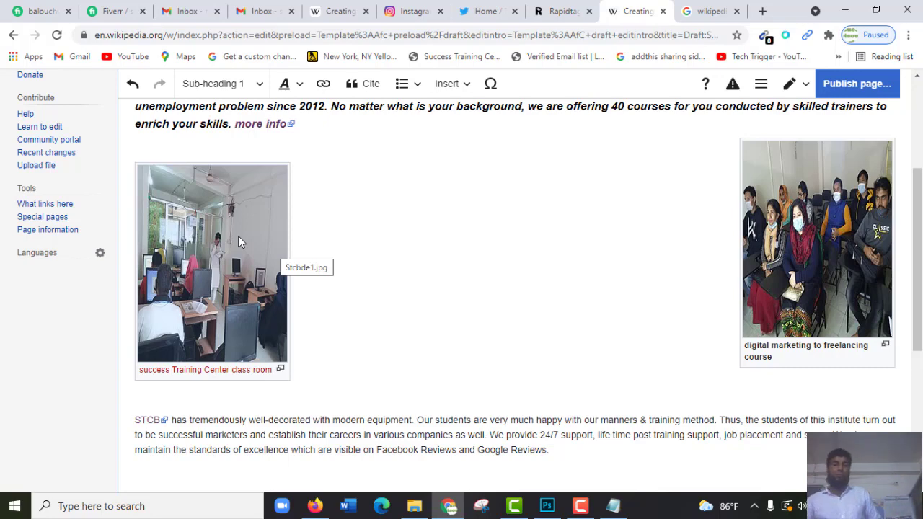
{"action": "scroll", "coordinate": [361, 325], "scroll_direction": "down", "scroll_amount": 3}
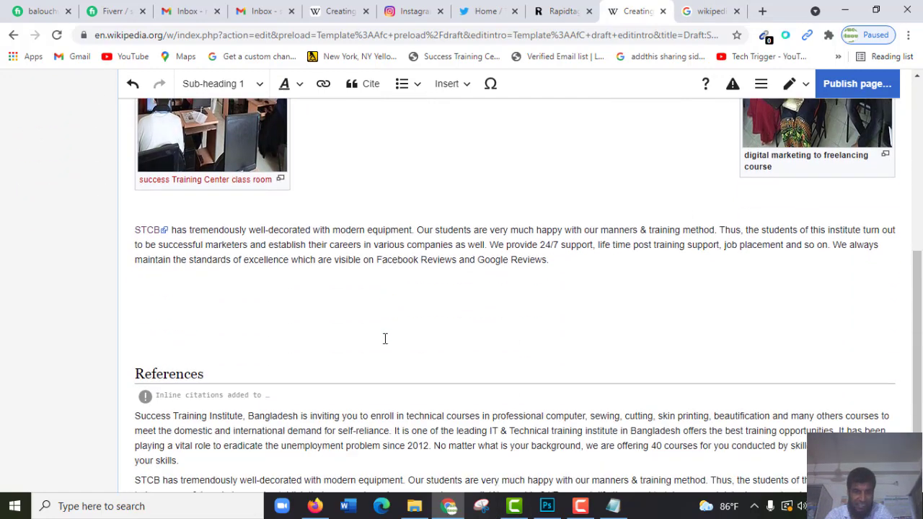
{"action": "scroll", "coordinate": [383, 339], "scroll_direction": "up", "scroll_amount": 3}
{"action": "scroll", "coordinate": [499, 240], "scroll_direction": "down", "scroll_amount": 4}
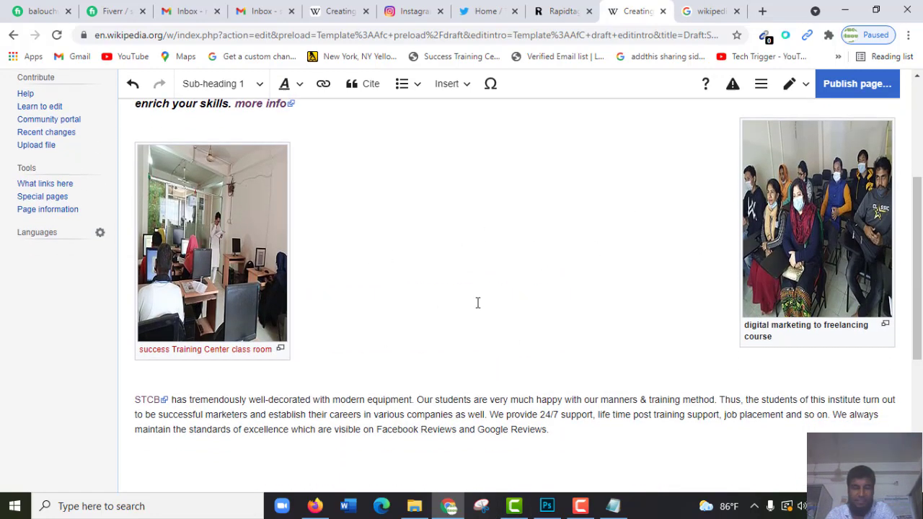
{"action": "scroll", "coordinate": [447, 276], "scroll_direction": "up", "scroll_amount": 2}
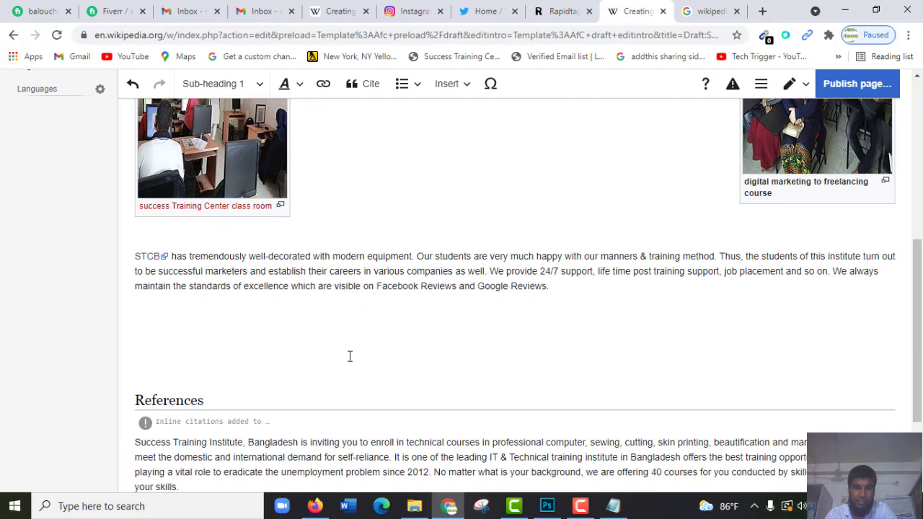
- Add an empty line after the last paragraph of the References section
{"action": "left_click", "coordinate": [157, 314]}
{"action": "scroll", "coordinate": [342, 349], "scroll_direction": "down", "scroll_amount": 2}
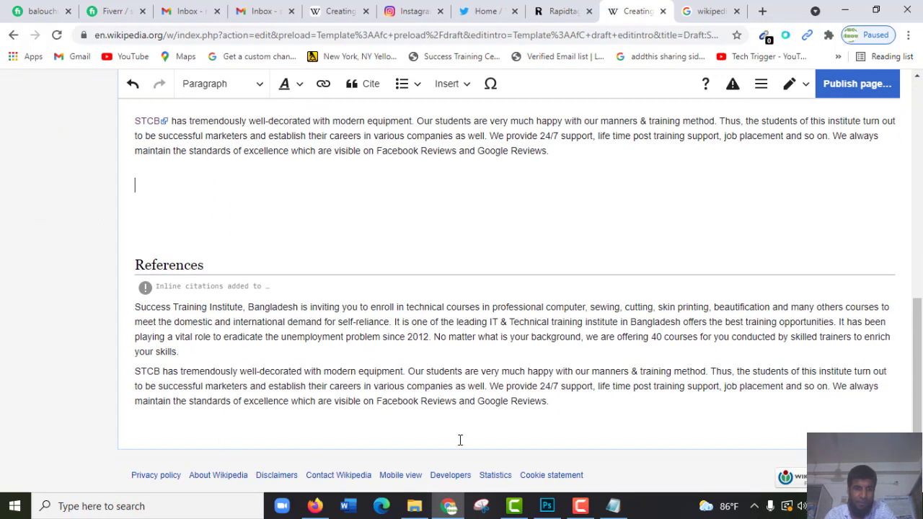
{"action": "key", "text": "Return"}
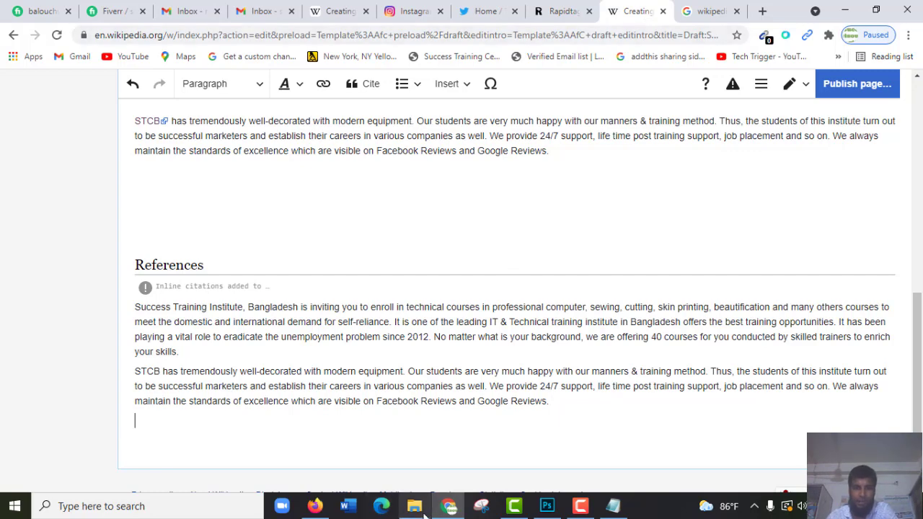
- Switch to the "about success" file in Notepad and copy the whole "Our services:" list through "ETC"
{"action": "left_click", "coordinate": [613, 506]}
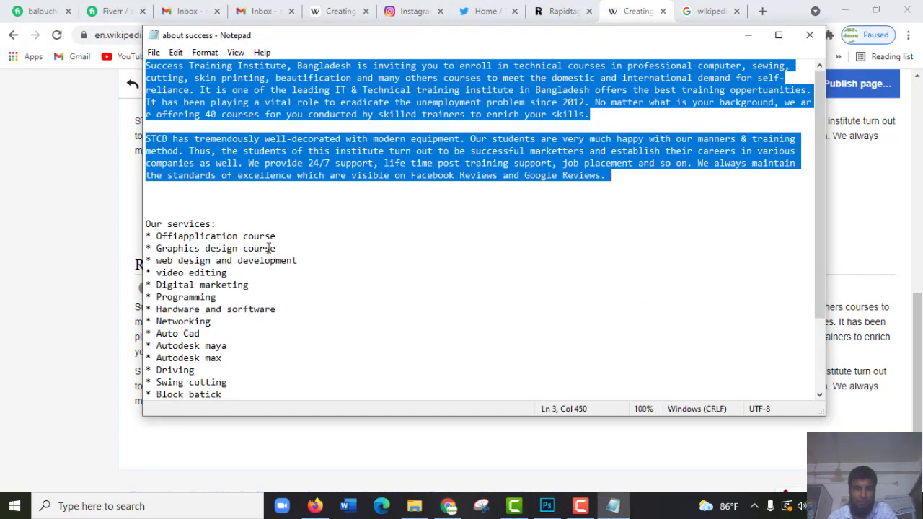
{"action": "scroll", "coordinate": [295, 220], "scroll_direction": "down", "scroll_amount": 2}
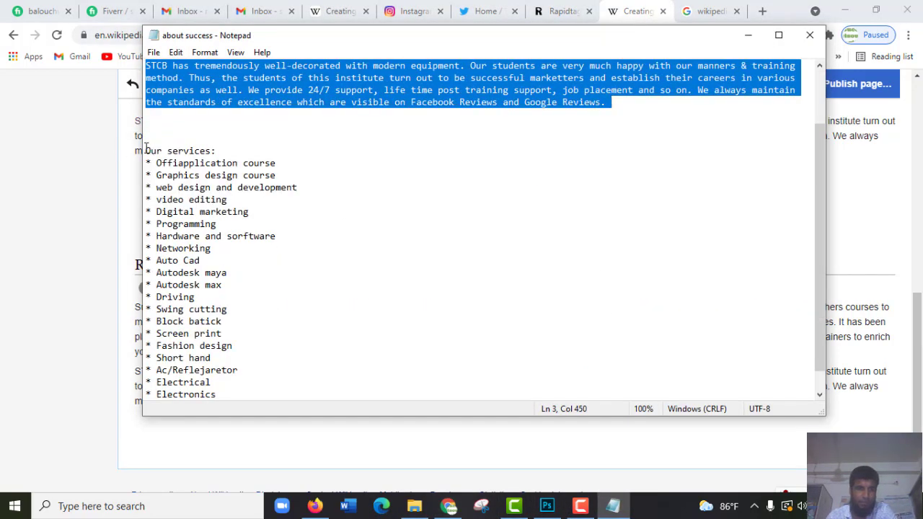
{"action": "left_click_drag", "start_coordinate": [145, 149], "coordinate": [285, 416]}
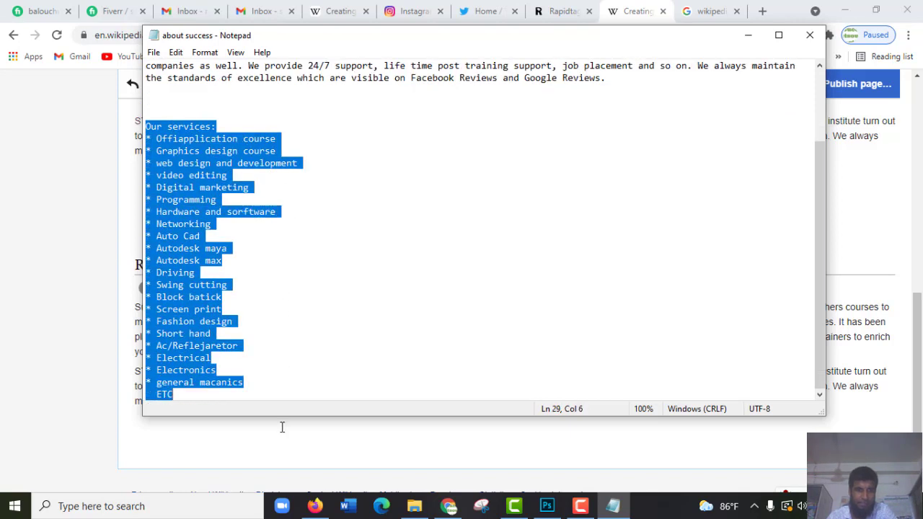
{"action": "right_click", "coordinate": [197, 183]}
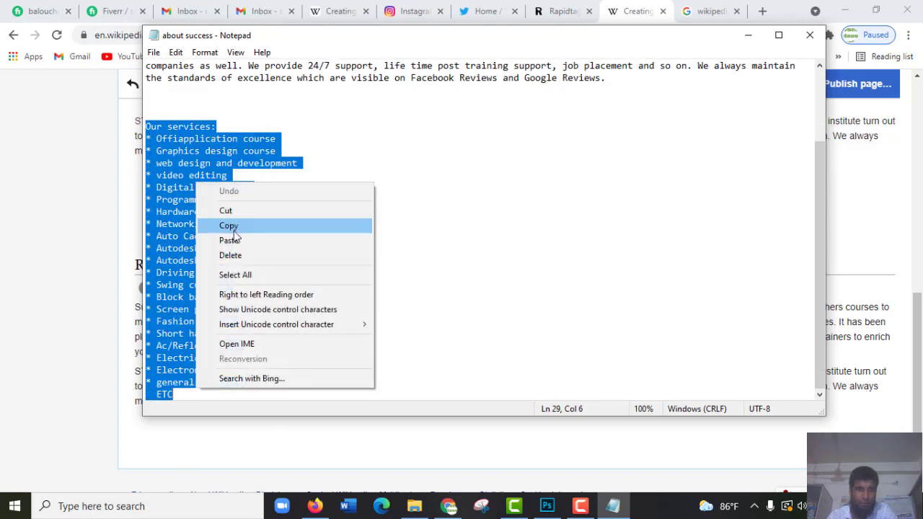
{"action": "left_click", "coordinate": [235, 231]}
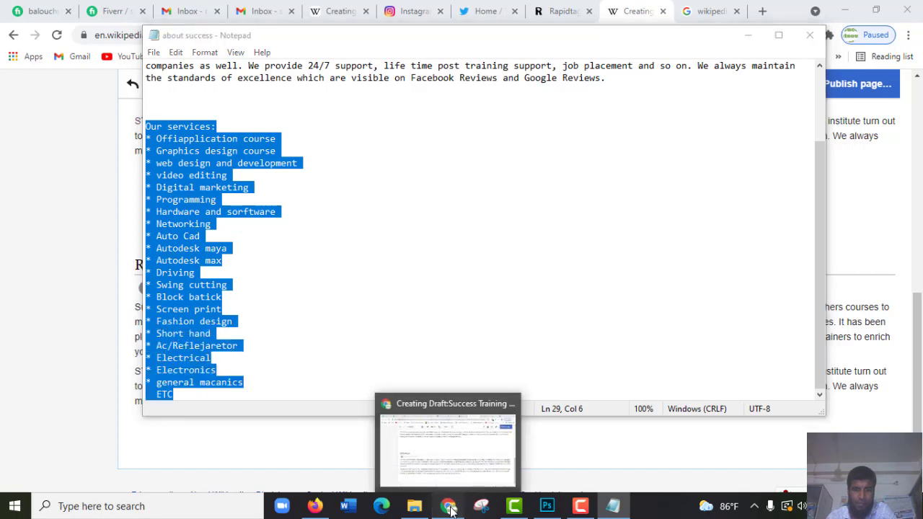
- Switch back to the draft in Chrome and paste the services list below the References paragraphs, after two more empty lines
{"action": "left_click", "coordinate": [450, 509]}
{"action": "scroll", "coordinate": [328, 318], "scroll_direction": "down", "scroll_amount": 1}
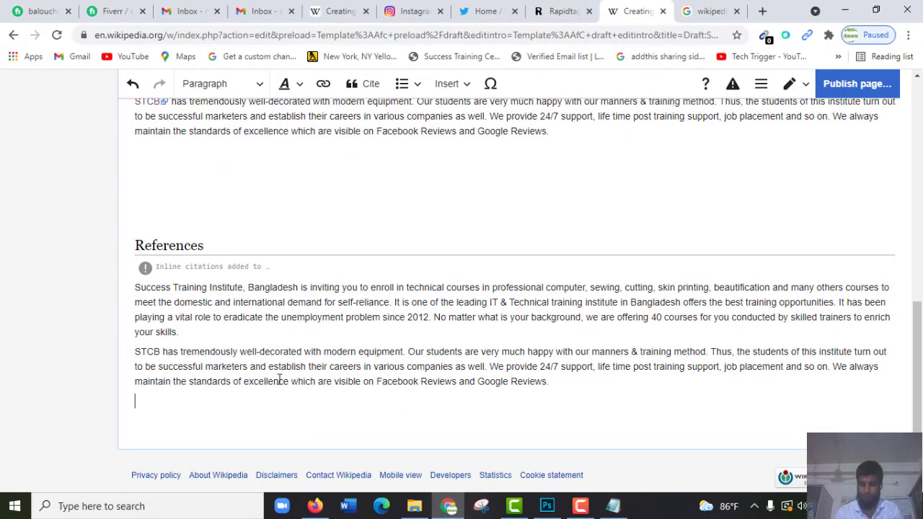
{"action": "key", "text": "Return"}
{"action": "key", "text": "Return"}
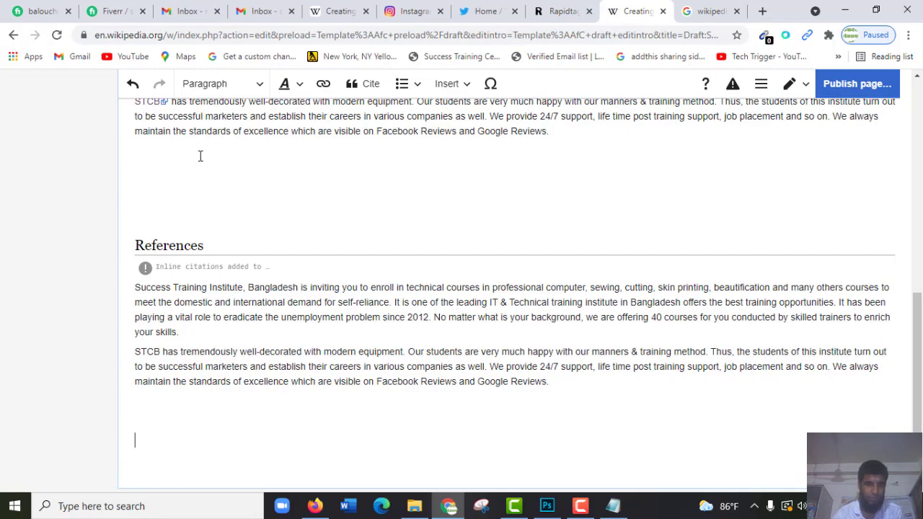
{"action": "key", "text": "ctrl+v"}
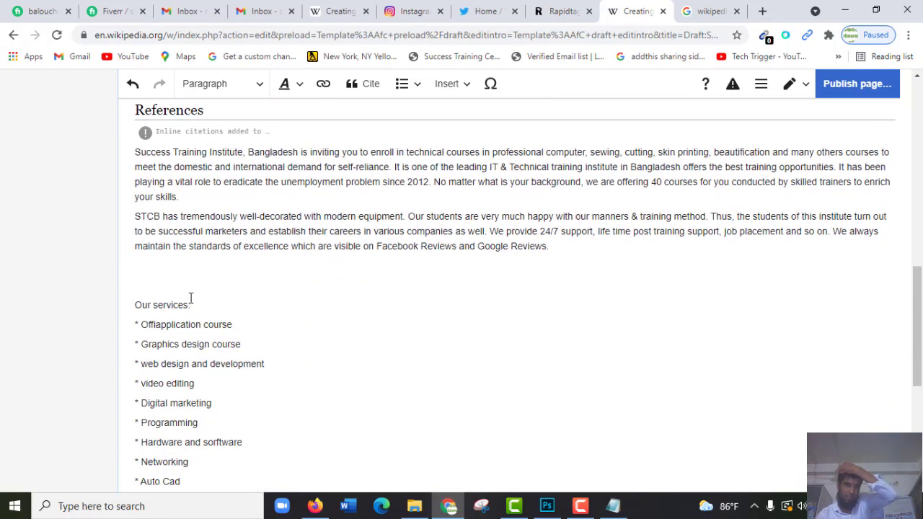
- Paste the services list also into the empty space between the STCB paragraph and the References heading
{"action": "scroll", "coordinate": [300, 272], "scroll_direction": "up", "scroll_amount": 2}
{"action": "scroll", "coordinate": [265, 232], "scroll_direction": "down", "scroll_amount": 2}
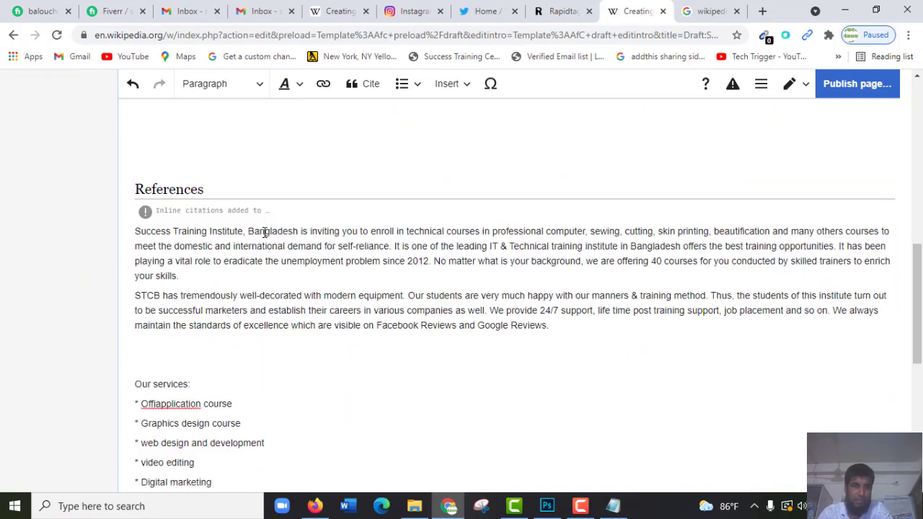
{"action": "scroll", "coordinate": [358, 195], "scroll_direction": "up", "scroll_amount": 7}
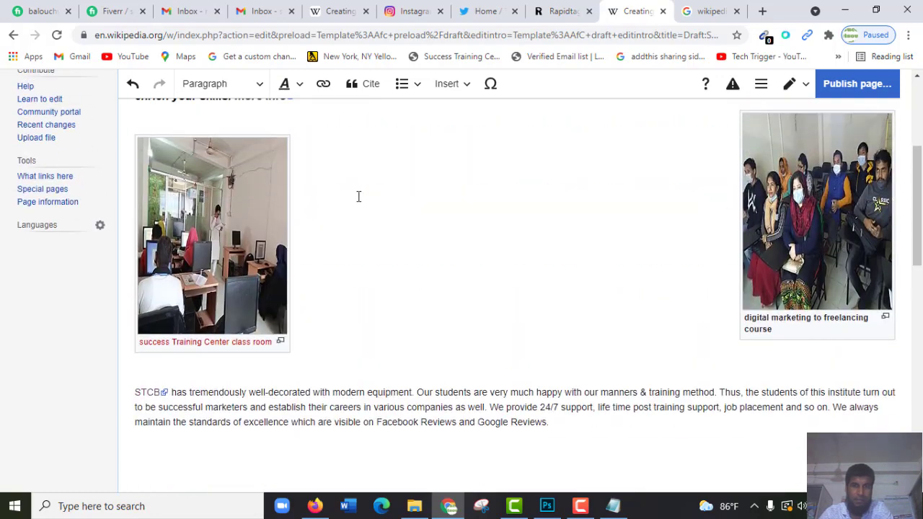
{"action": "scroll", "coordinate": [202, 312], "scroll_direction": "down", "scroll_amount": 2}
{"action": "left_click", "coordinate": [149, 334]}
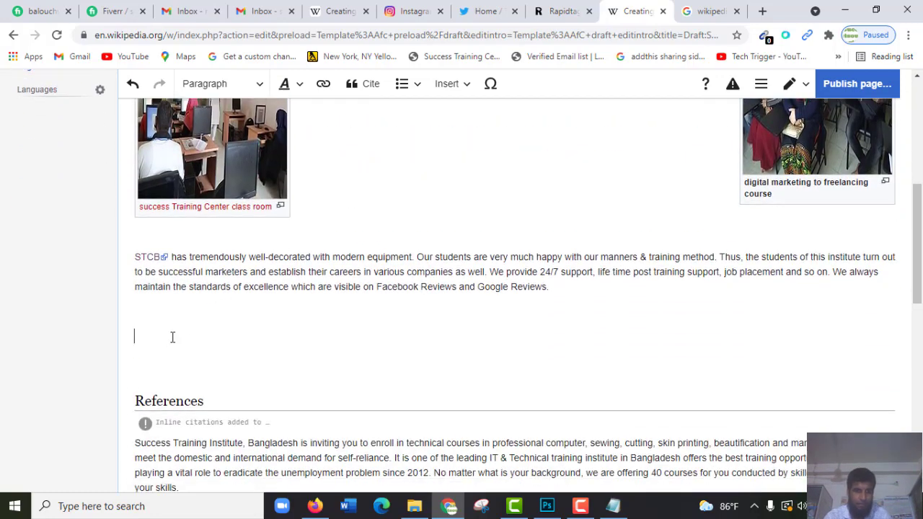
{"action": "key", "text": "ctrl+v"}
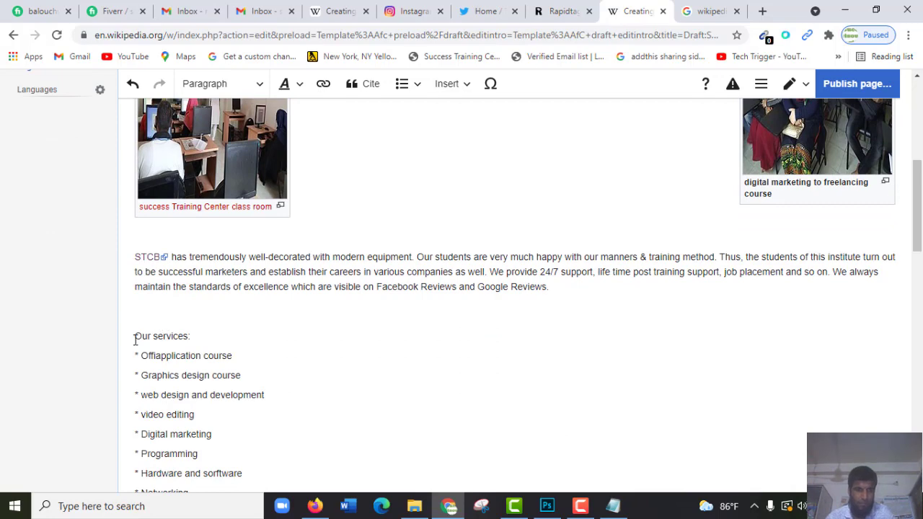
- Correct the first item of the services list above References to read "Office application course"
{"action": "scroll", "coordinate": [191, 344], "scroll_direction": "down", "scroll_amount": 4}
{"action": "left_click_drag", "start_coordinate": [136, 337], "coordinate": [218, 232]}
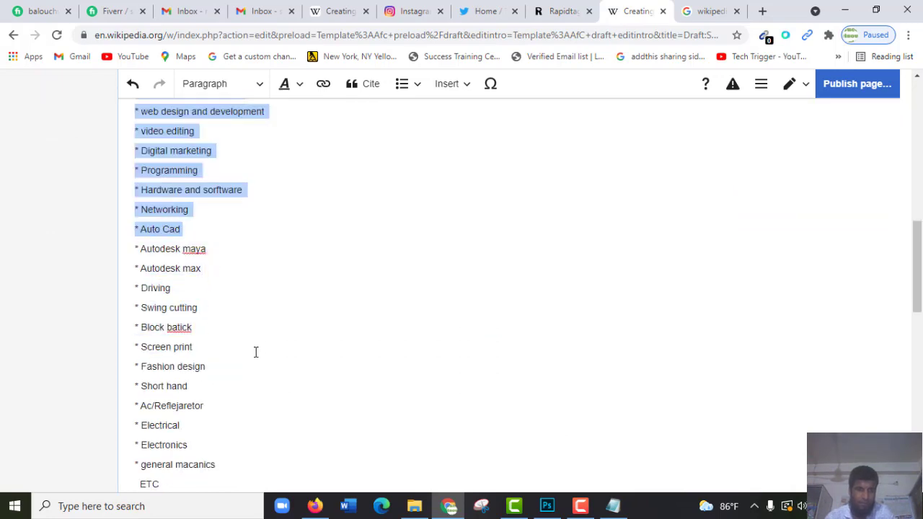
{"action": "scroll", "coordinate": [361, 324], "scroll_direction": "up", "scroll_amount": 3}
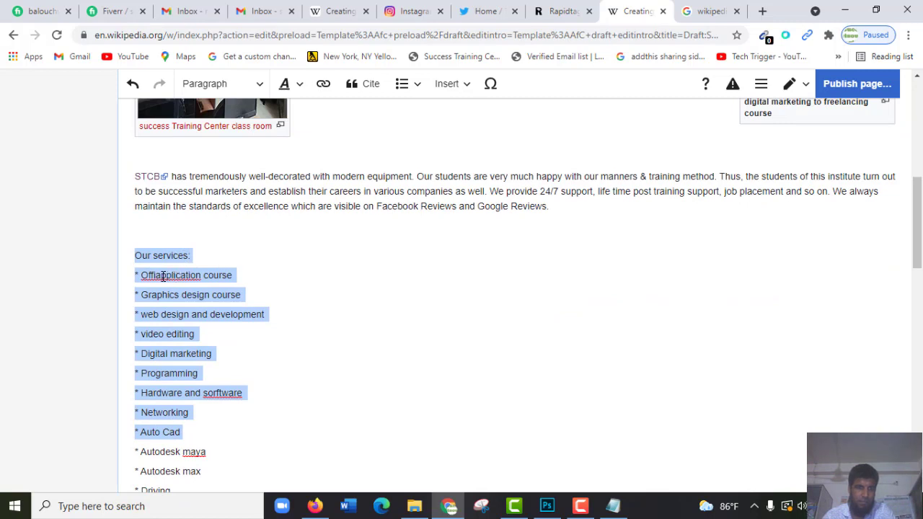
{"action": "left_click", "coordinate": [220, 274]}
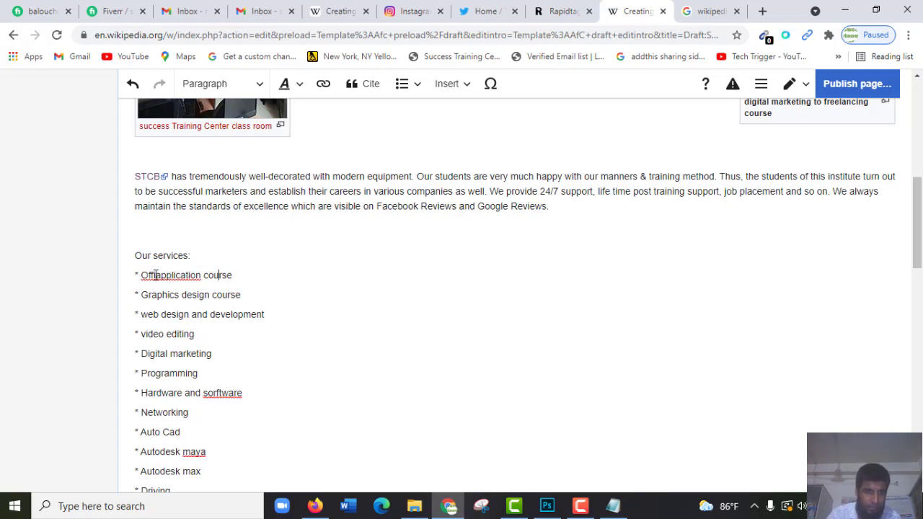
{"action": "left_click", "coordinate": [155, 275]}
{"action": "type", "text": "i"}
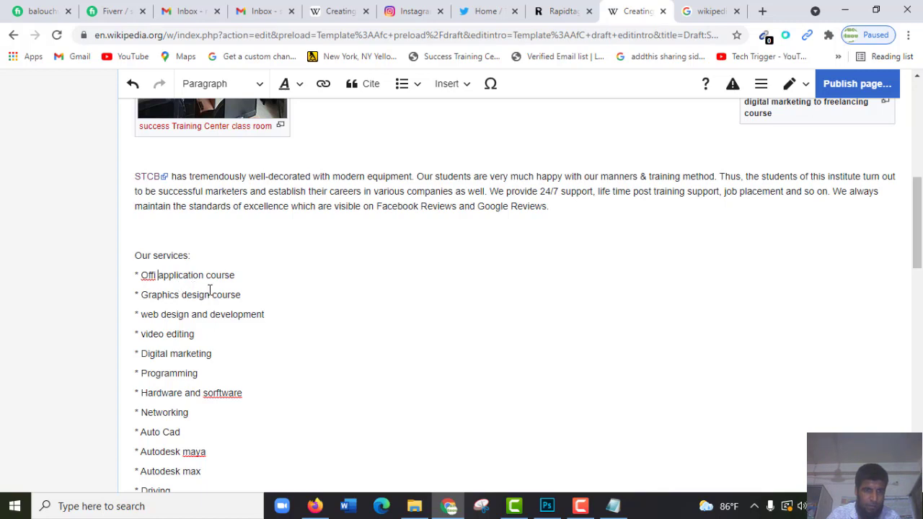
{"action": "key", "text": "Left"}
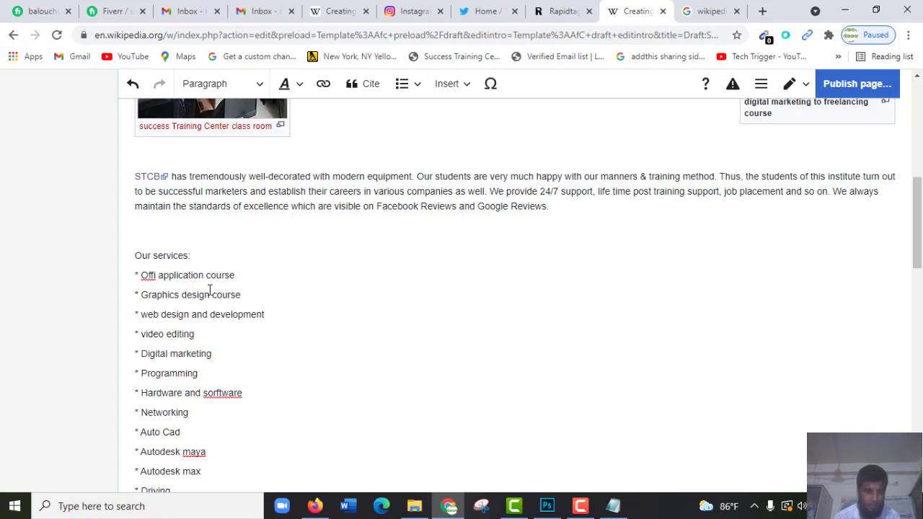
{"action": "type", "text": "ce"}
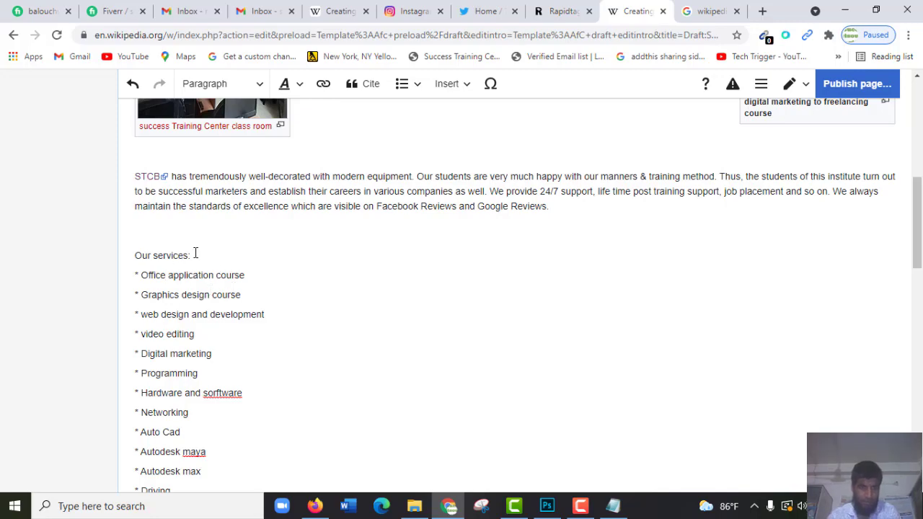
- Make the words "Our services" above the course list bold
{"action": "left_click_drag", "start_coordinate": [190, 255], "coordinate": [135, 256]}
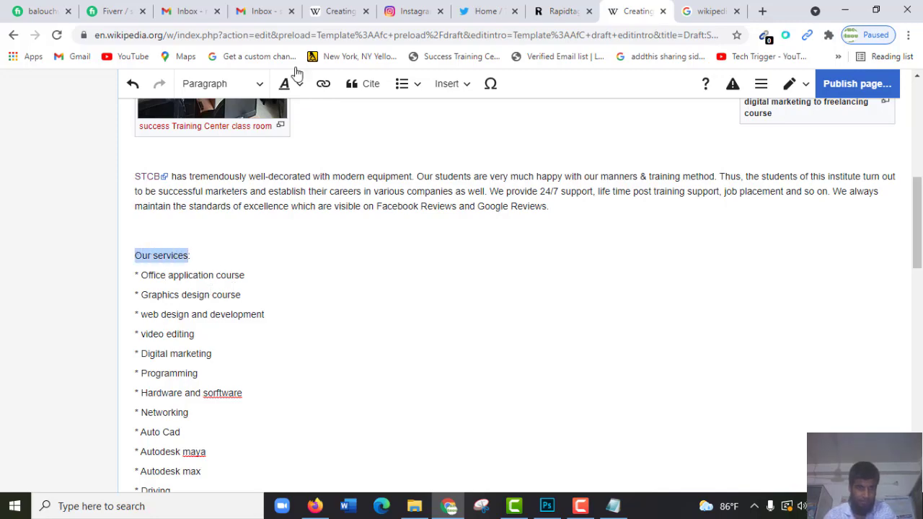
{"action": "scroll", "coordinate": [333, 141], "scroll_direction": "up", "scroll_amount": 2}
{"action": "scroll", "coordinate": [333, 141], "scroll_direction": "up", "scroll_amount": 3}
{"action": "scroll", "coordinate": [309, 137], "scroll_direction": "down", "scroll_amount": 3}
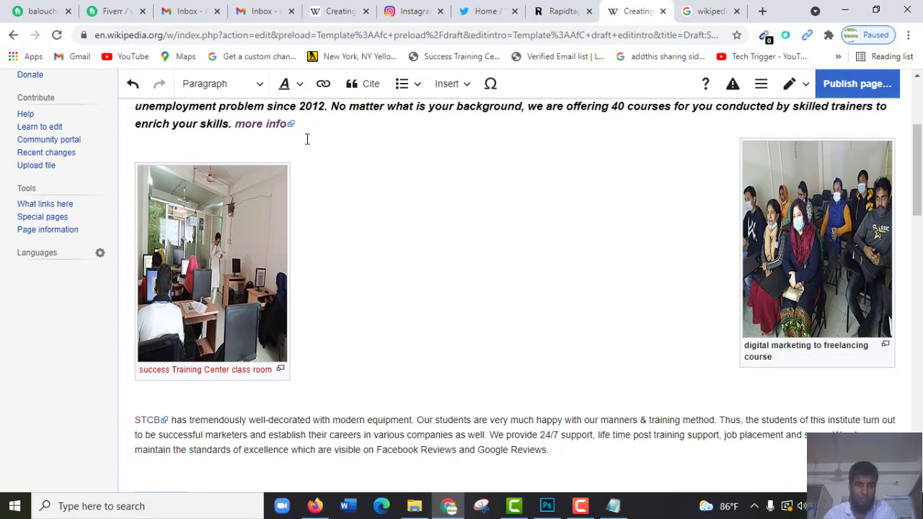
{"action": "scroll", "coordinate": [308, 133], "scroll_direction": "down", "scroll_amount": 2}
{"action": "left_click", "coordinate": [300, 83]}
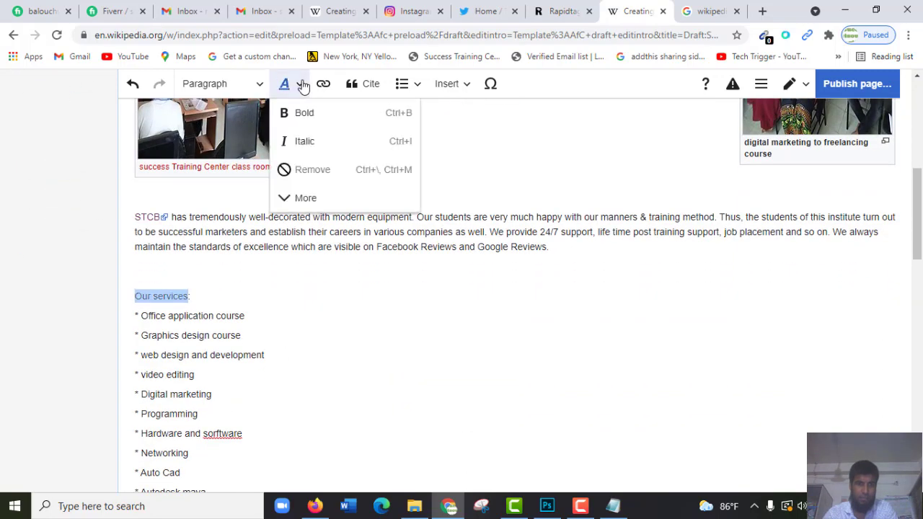
{"action": "left_click", "coordinate": [318, 114]}
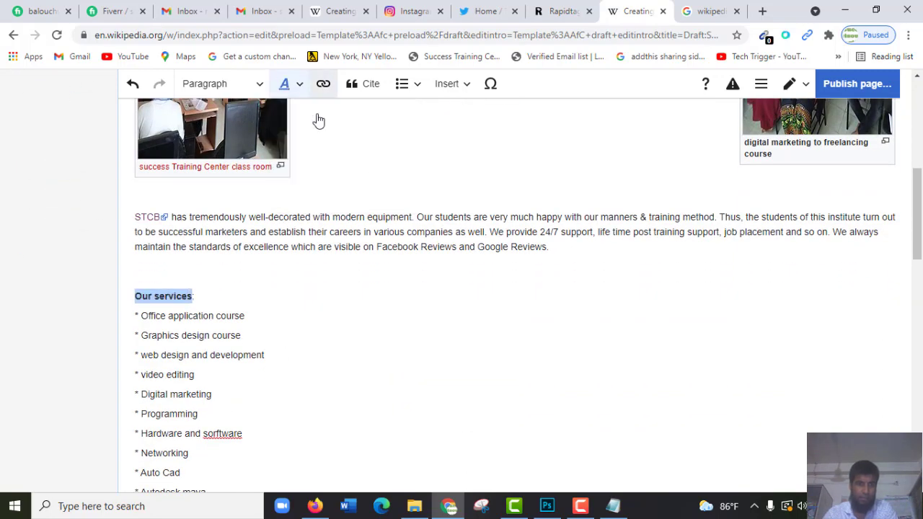
- Make the whole "Our services:" line bold, including its colon
{"action": "left_click", "coordinate": [201, 295]}
{"action": "left_click_drag", "start_coordinate": [195, 295], "coordinate": [124, 296]}
{"action": "left_click", "coordinate": [215, 291]}
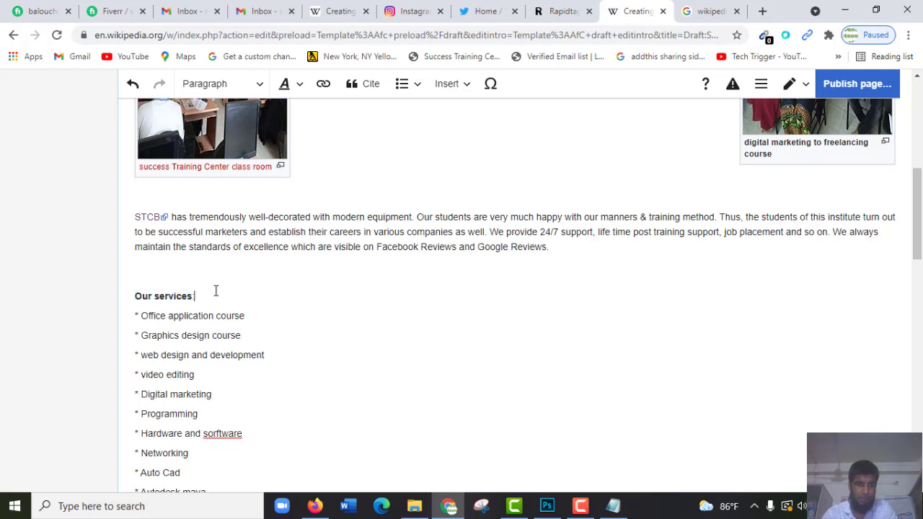
{"action": "left_click_drag", "start_coordinate": [204, 295], "coordinate": [119, 295]}
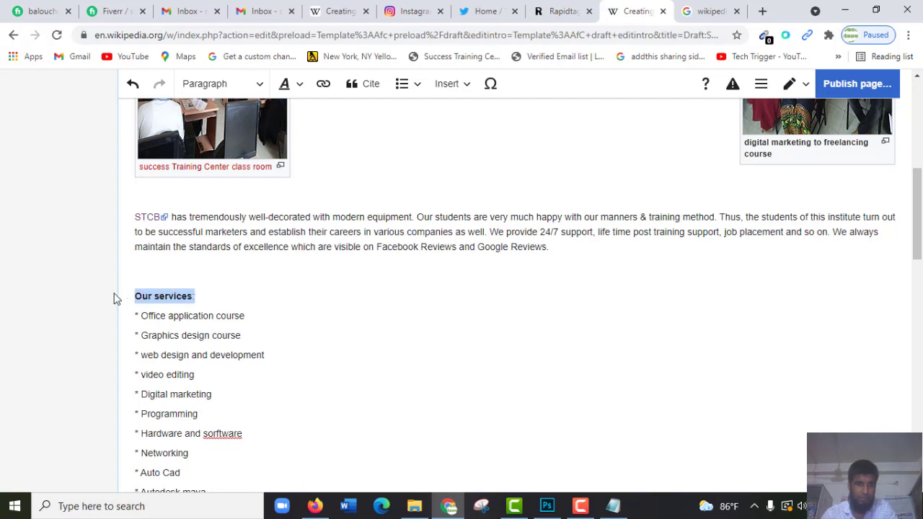
{"action": "left_click", "coordinate": [302, 86]}
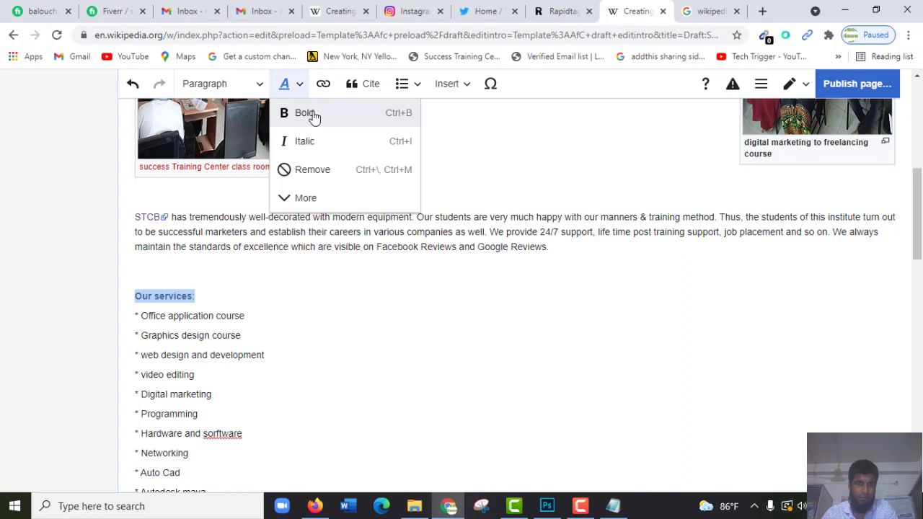
{"action": "left_click", "coordinate": [313, 115]}
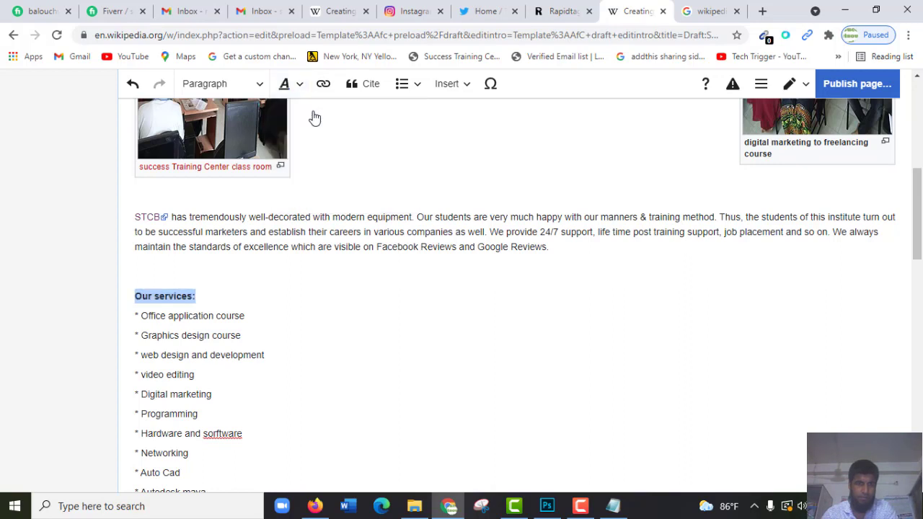
{"action": "left_click", "coordinate": [291, 304]}
- Correct the misspelled word in the hardware item of the services list above References so it reads "Hardware and software"
{"action": "scroll", "coordinate": [260, 293], "scroll_direction": "down", "scroll_amount": 1}
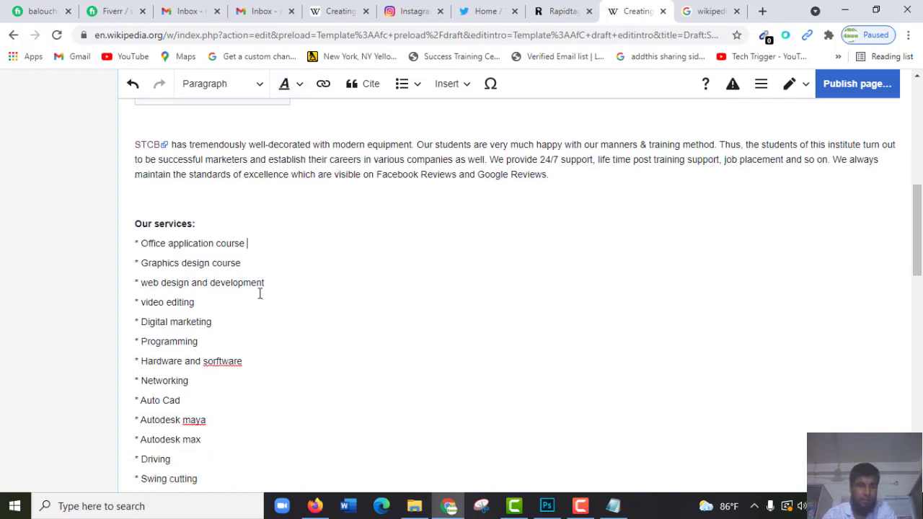
{"action": "scroll", "coordinate": [261, 293], "scroll_direction": "down", "scroll_amount": 1}
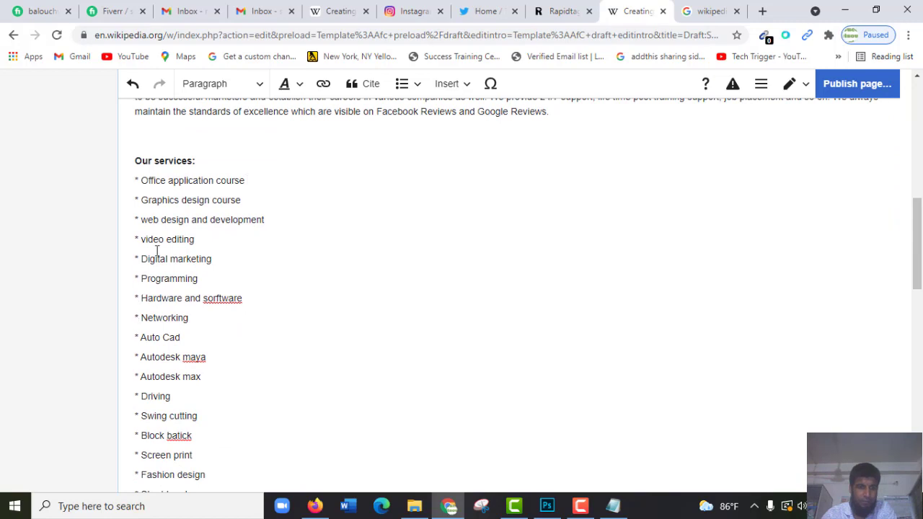
{"action": "double_click", "coordinate": [224, 297]}
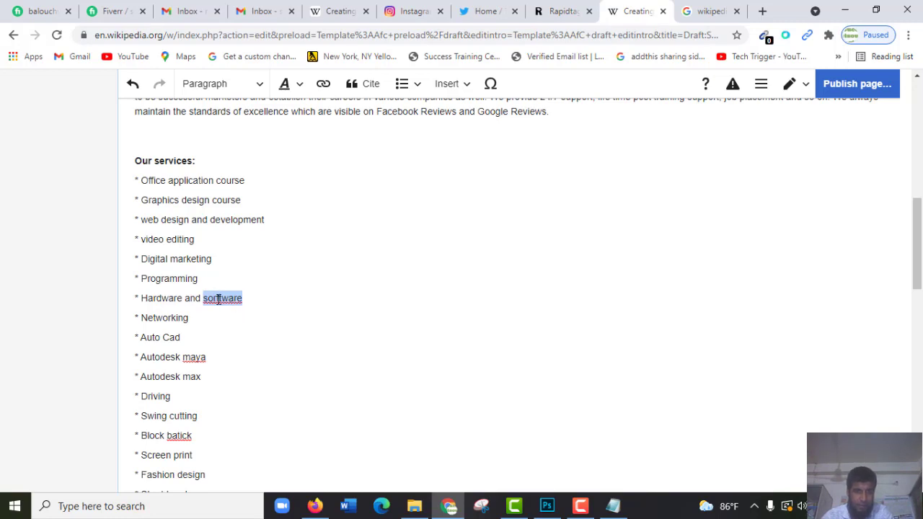
{"action": "left_click", "coordinate": [216, 299]}
{"action": "key", "text": "BackSpace"}
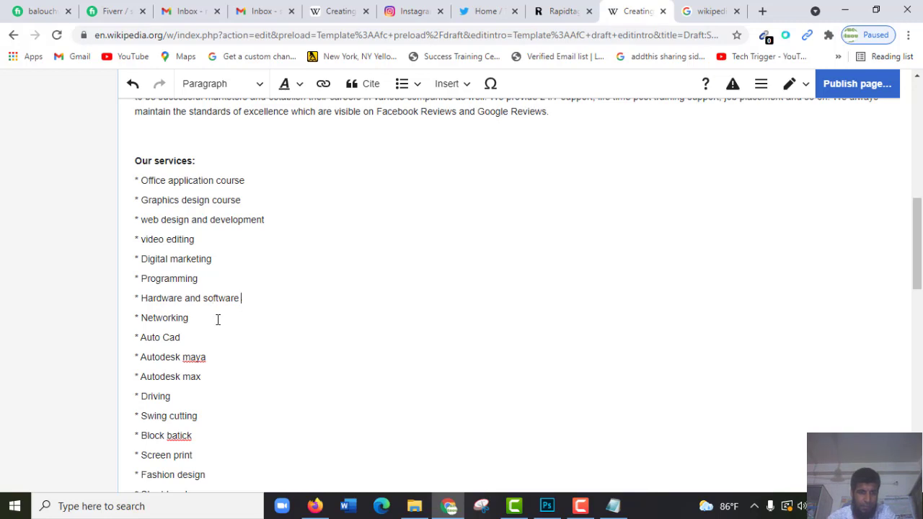
- Correct the spelling of two items in the services list above References to "Autodesk Maya" and "Block batik"
{"action": "scroll", "coordinate": [214, 331], "scroll_direction": "down", "scroll_amount": 2}
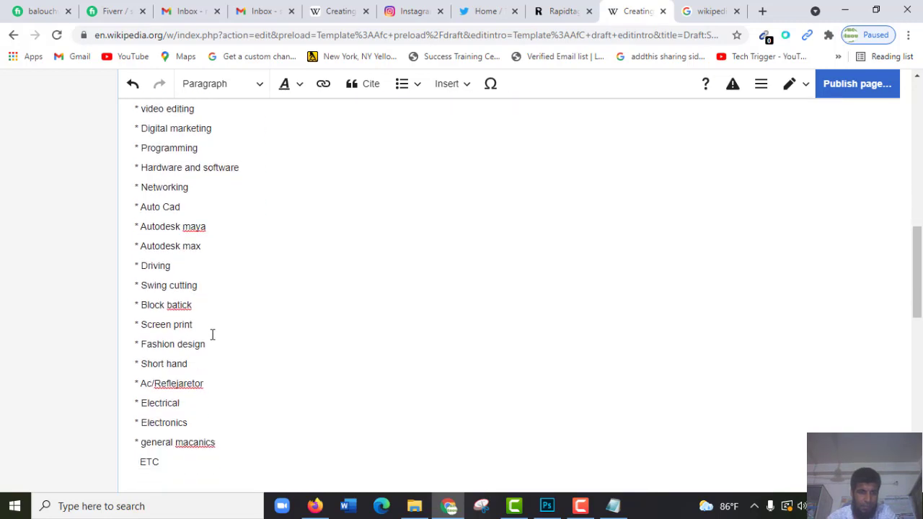
{"action": "right_click", "coordinate": [200, 222]}
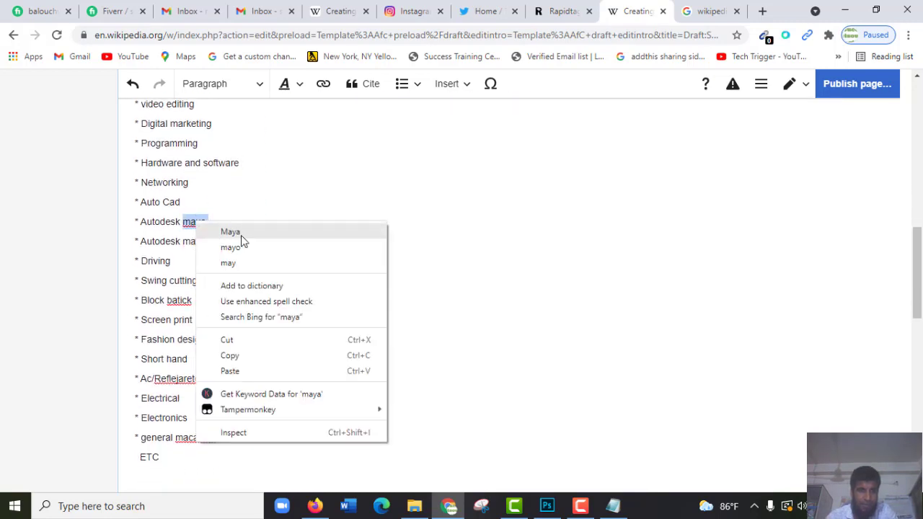
{"action": "left_click", "coordinate": [241, 233]}
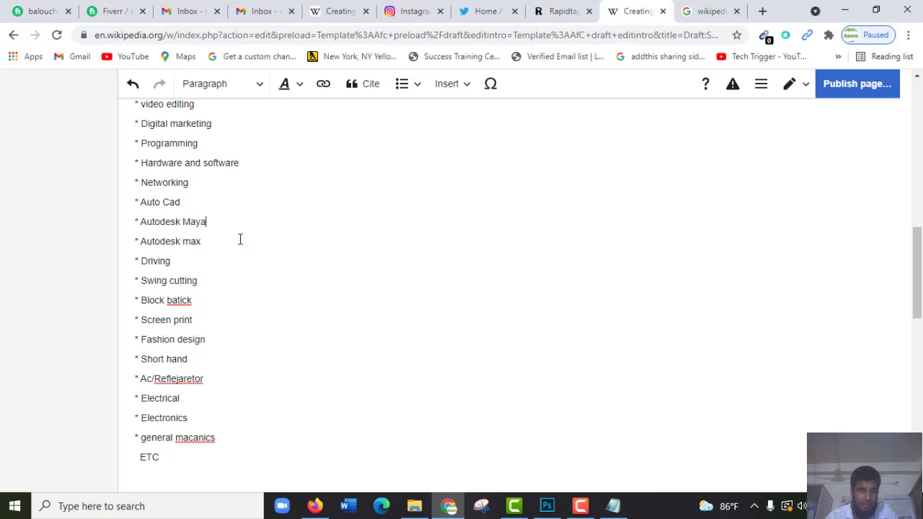
{"action": "right_click", "coordinate": [175, 301]}
{"action": "left_click", "coordinate": [211, 91]}
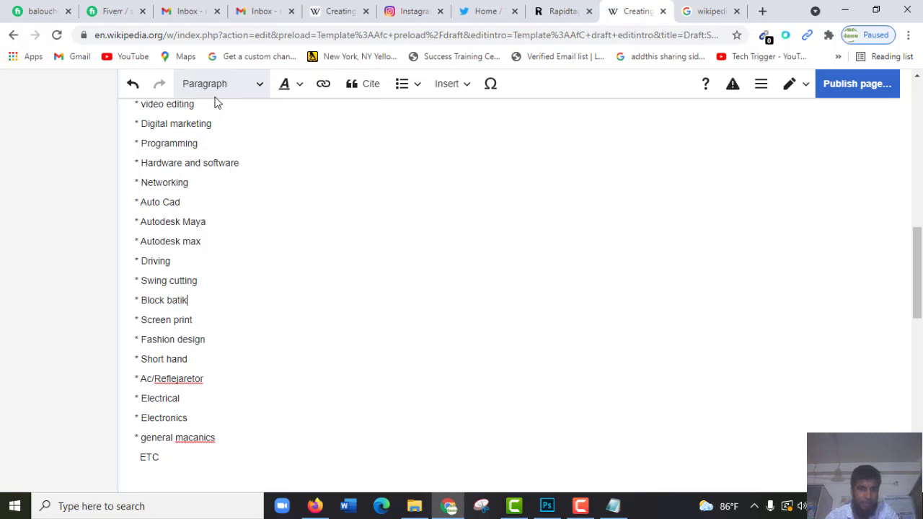
- Change the "Ac/Reflejaretor" item in the services list above References to "Ac/ Refrejaretor"
{"action": "scroll", "coordinate": [224, 324], "scroll_direction": "down", "scroll_amount": 2}
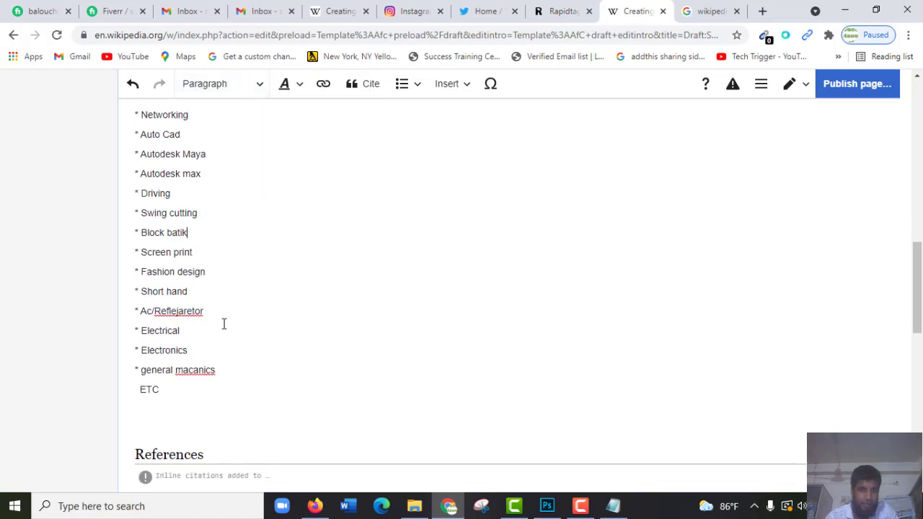
{"action": "right_click", "coordinate": [177, 310]}
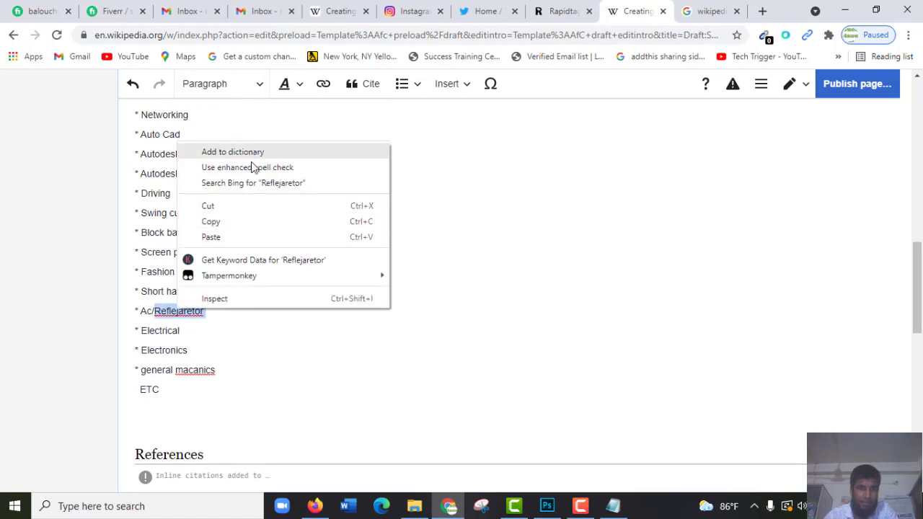
{"action": "left_click", "coordinate": [166, 314]}
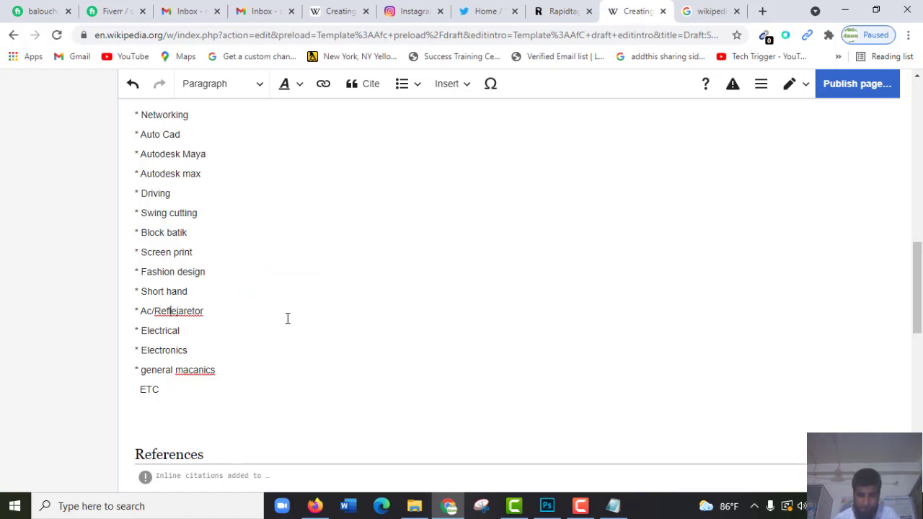
{"action": "key", "text": "BackSpace"}
{"action": "type", "text": "r"}
- Correct the last course item above "ETC" in the upper services list to "general mechanics" using the spelling suggestion
{"action": "scroll", "coordinate": [287, 318], "scroll_direction": "down", "scroll_amount": 1}
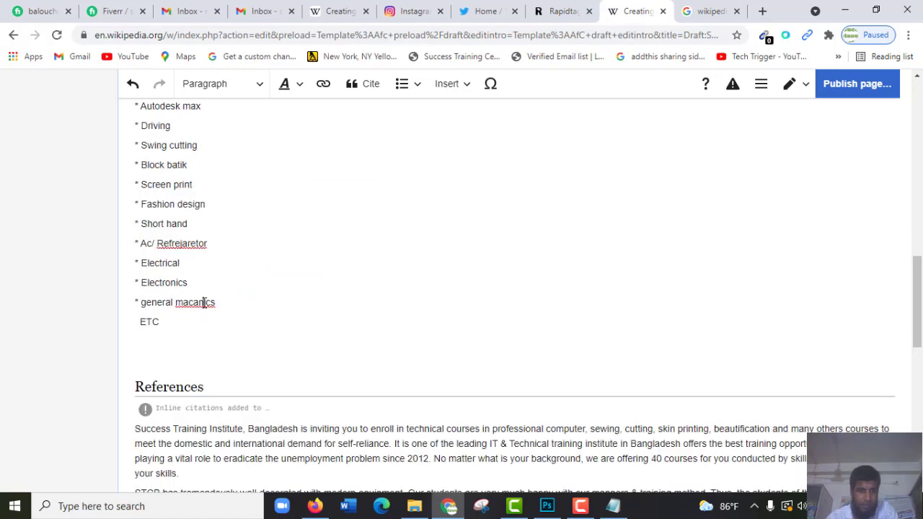
{"action": "double_click", "coordinate": [206, 303]}
{"action": "right_click", "coordinate": [205, 303]}
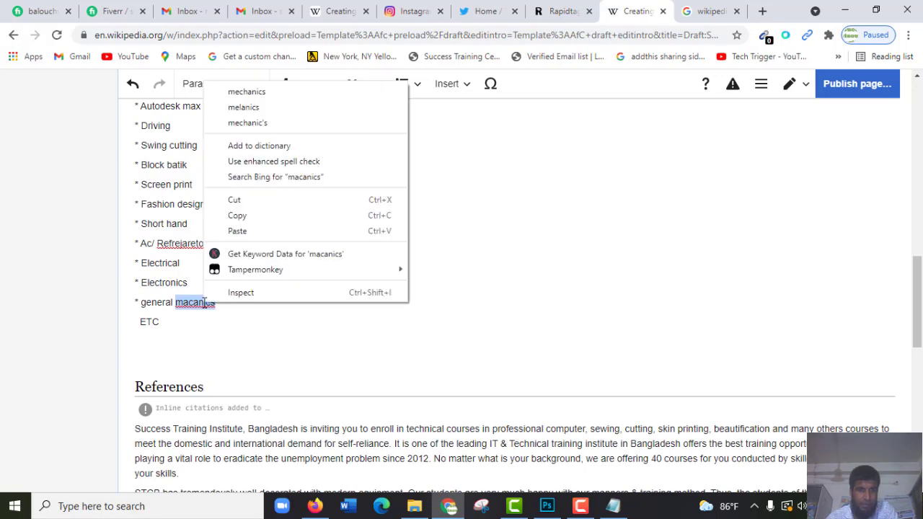
{"action": "left_click", "coordinate": [253, 91]}
- Review the whole draft from the introduction and images through the edited services list to the uncorrected copy below References
{"action": "scroll", "coordinate": [175, 300], "scroll_direction": "down", "scroll_amount": 1}
{"action": "scroll", "coordinate": [381, 257], "scroll_direction": "up", "scroll_amount": 4}
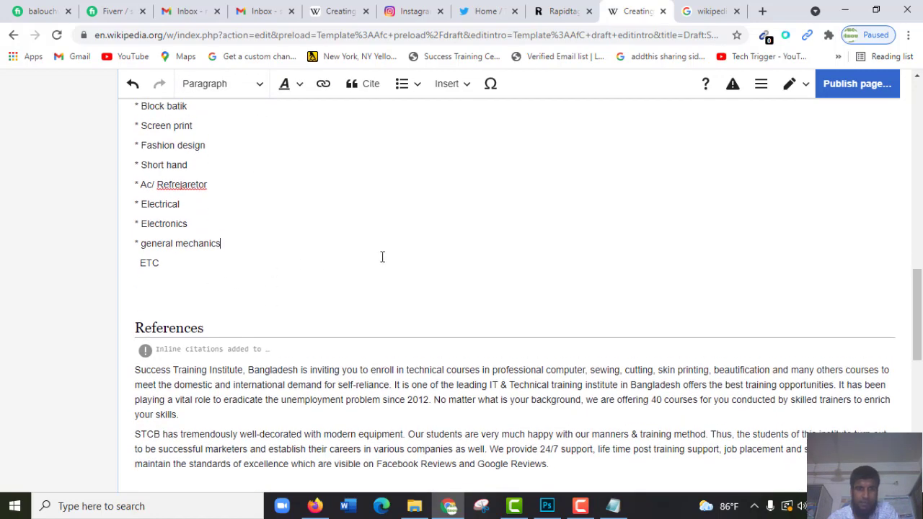
{"action": "scroll", "coordinate": [298, 231], "scroll_direction": "up", "scroll_amount": 6}
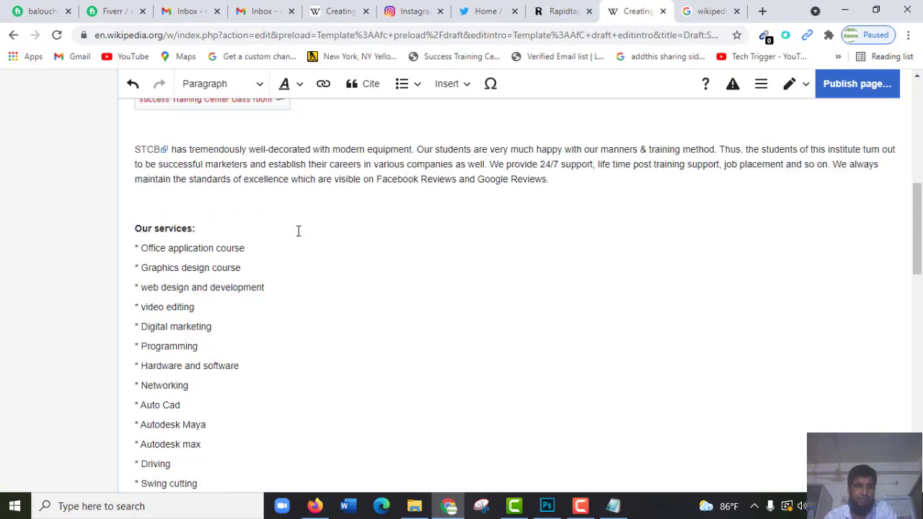
{"action": "scroll", "coordinate": [189, 297], "scroll_direction": "down", "scroll_amount": 5}
{"action": "scroll", "coordinate": [188, 297], "scroll_direction": "up", "scroll_amount": 3}
{"action": "scroll", "coordinate": [302, 259], "scroll_direction": "down", "scroll_amount": 5}
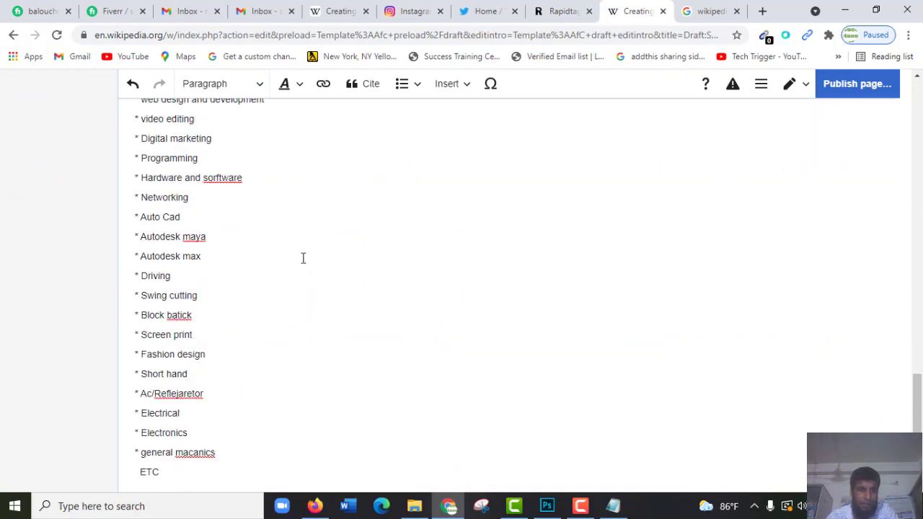
{"action": "scroll", "coordinate": [273, 271], "scroll_direction": "down", "scroll_amount": 1}
{"action": "scroll", "coordinate": [276, 262], "scroll_direction": "up", "scroll_amount": 8}
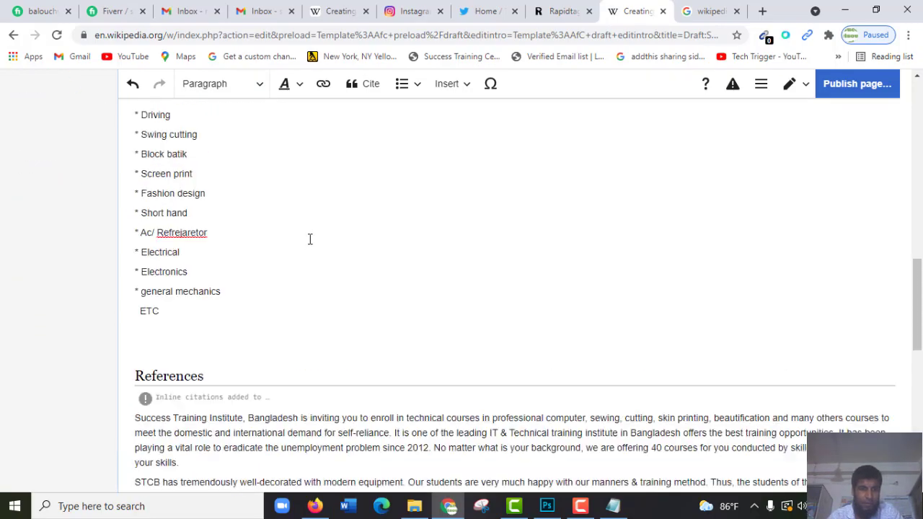
{"action": "scroll", "coordinate": [325, 223], "scroll_direction": "down", "scroll_amount": 5}
{"action": "scroll", "coordinate": [174, 236], "scroll_direction": "up", "scroll_amount": 1}
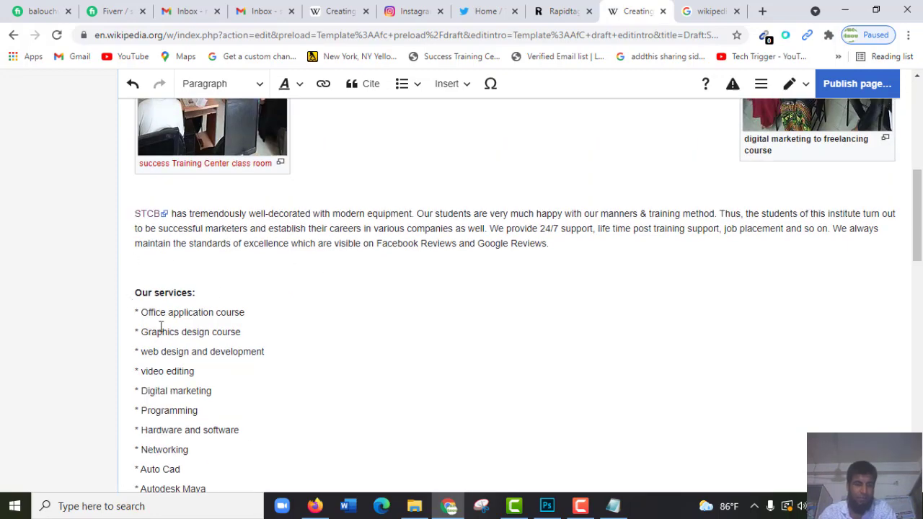
{"action": "scroll", "coordinate": [339, 235], "scroll_direction": "up", "scroll_amount": 5}
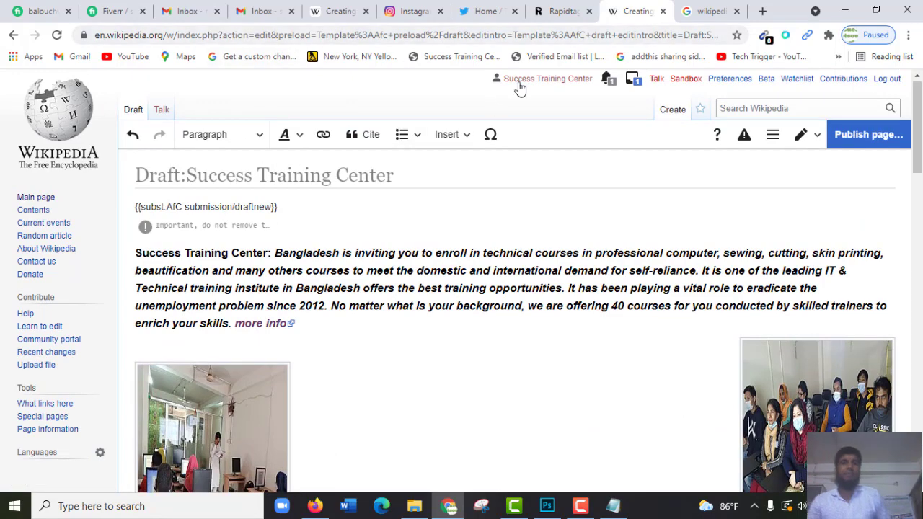
{"action": "scroll", "coordinate": [397, 240], "scroll_direction": "down", "scroll_amount": 5}
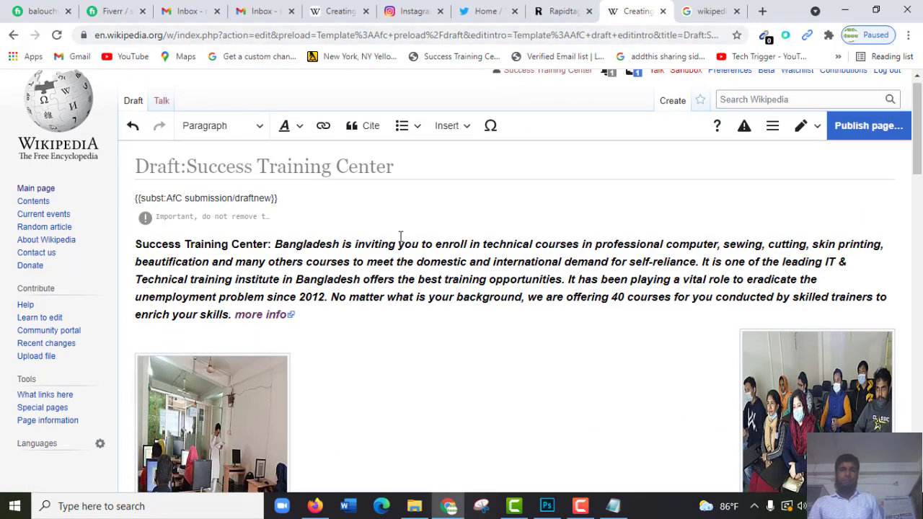
{"action": "scroll", "coordinate": [323, 283], "scroll_direction": "down", "scroll_amount": 2}
{"action": "scroll", "coordinate": [357, 385], "scroll_direction": "down", "scroll_amount": 10}
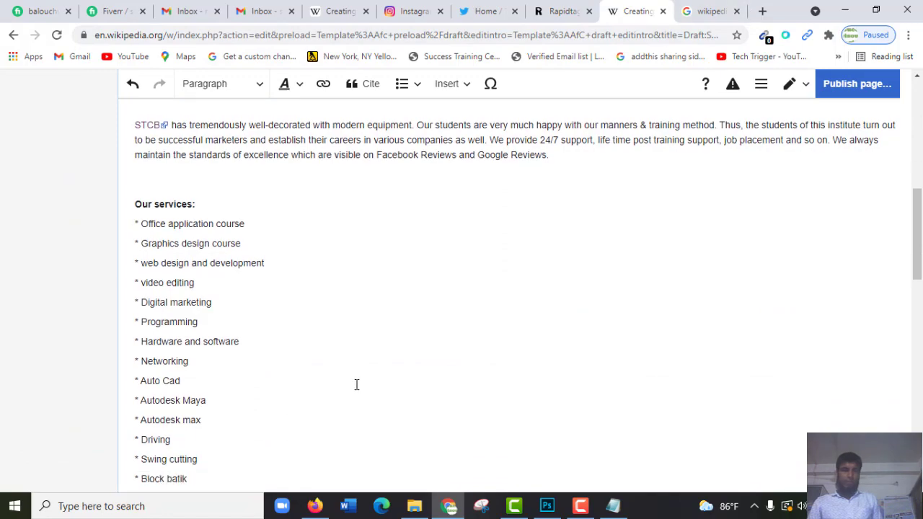
{"action": "scroll", "coordinate": [537, 307], "scroll_direction": "down", "scroll_amount": 3}
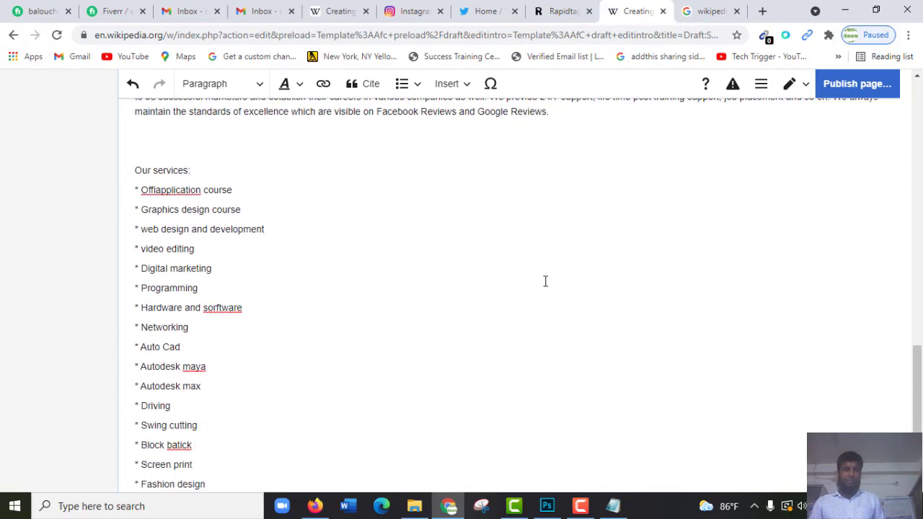
{"action": "scroll", "coordinate": [505, 264], "scroll_direction": "up", "scroll_amount": 12}
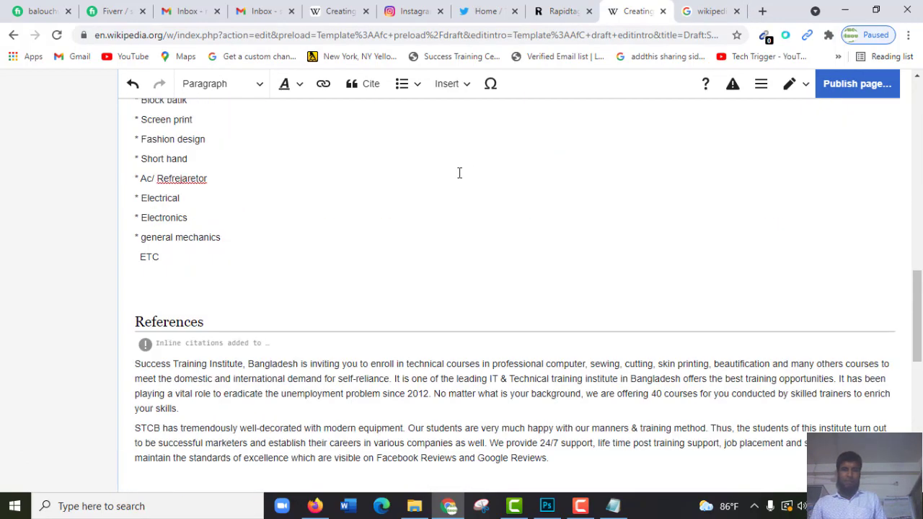
{"action": "scroll", "coordinate": [739, 142], "scroll_direction": "up", "scroll_amount": 1}
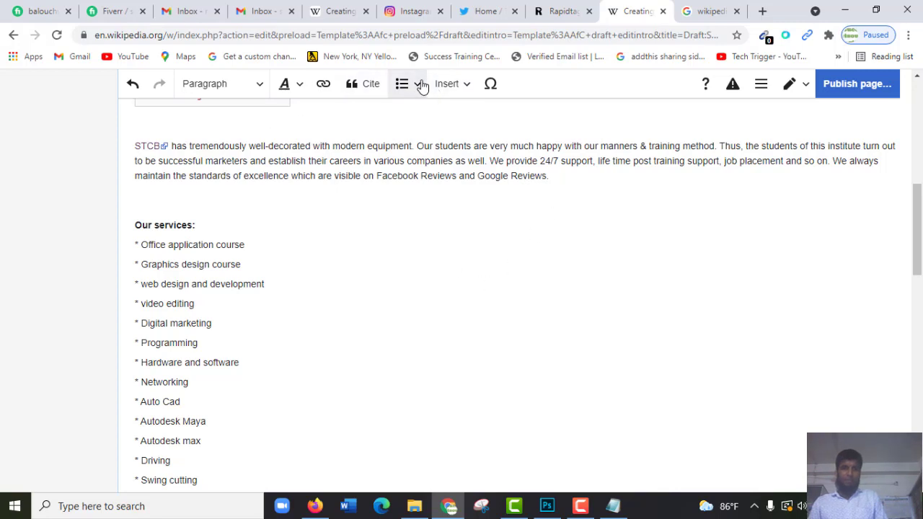
- Add the new category "Computer and electronics" to the draft and apply the page option changes
{"action": "left_click", "coordinate": [806, 86]}
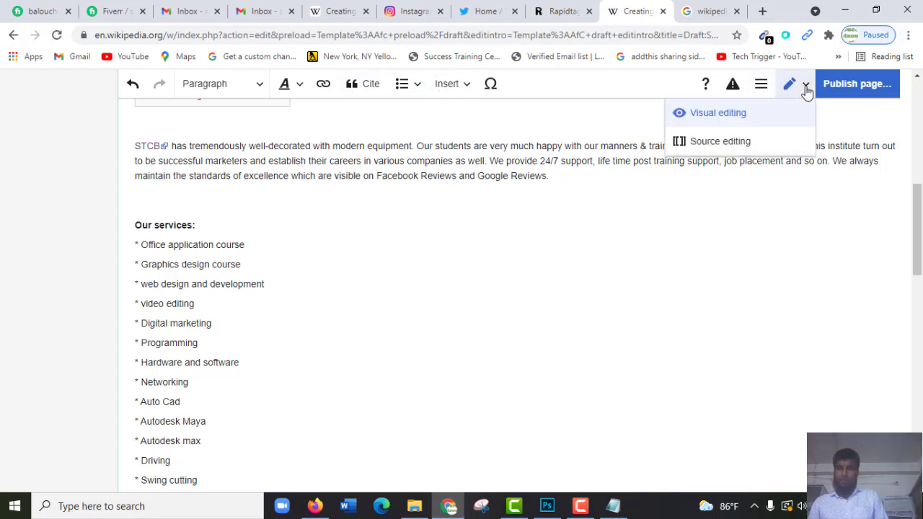
{"action": "left_click", "coordinate": [762, 85]}
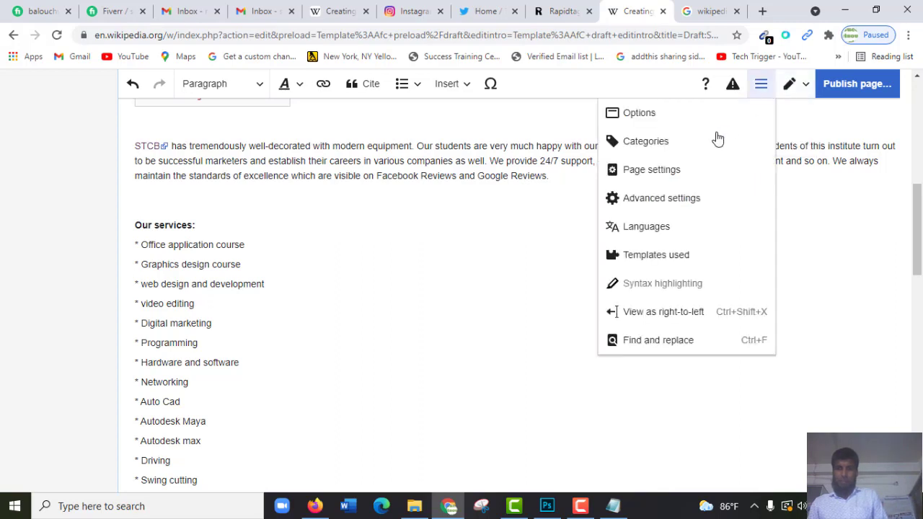
{"action": "left_click", "coordinate": [655, 145]}
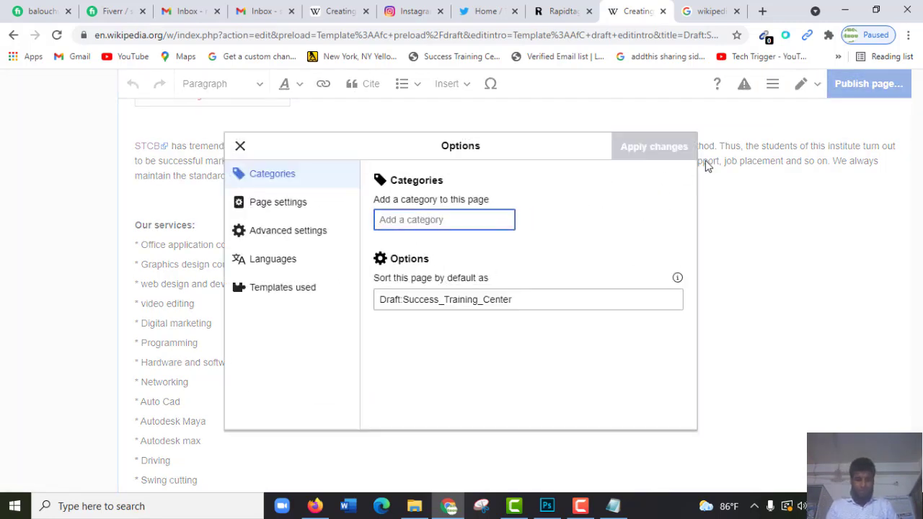
{"action": "type", "text": "com"}
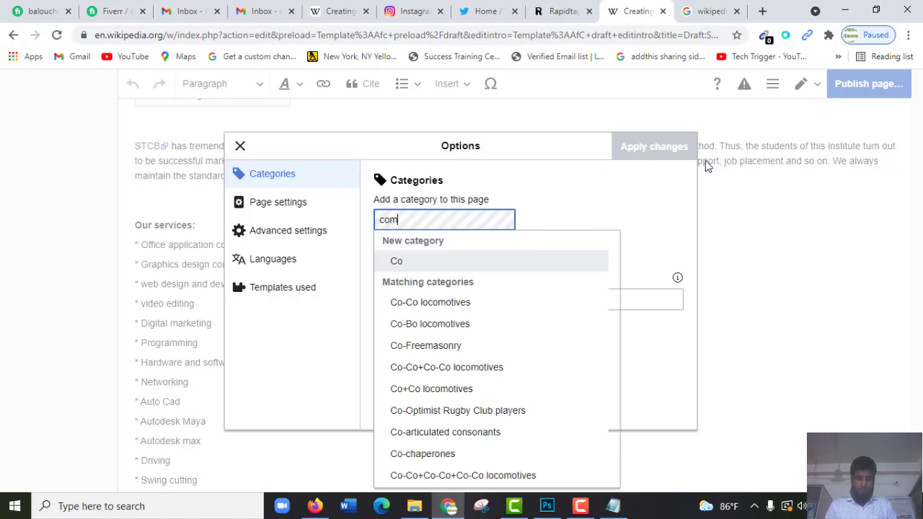
{"action": "type", "text": "puter"}
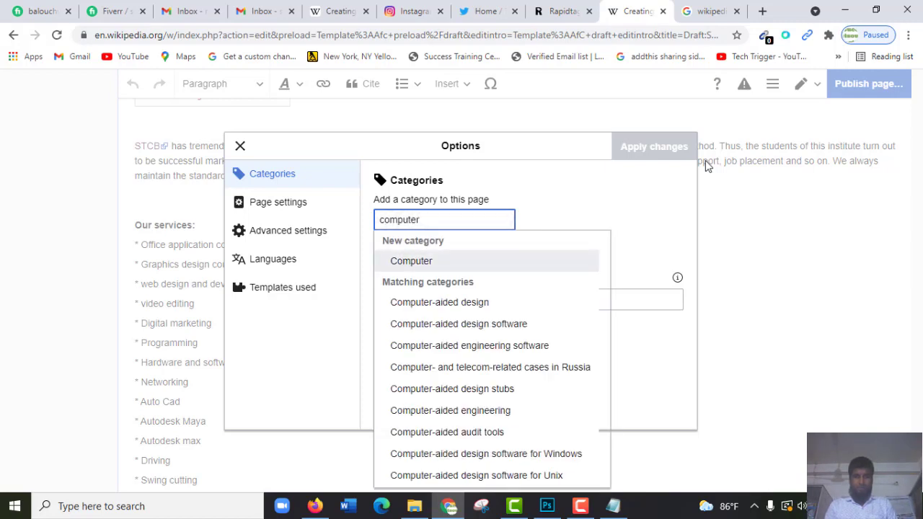
{"action": "type", "text": " a"}
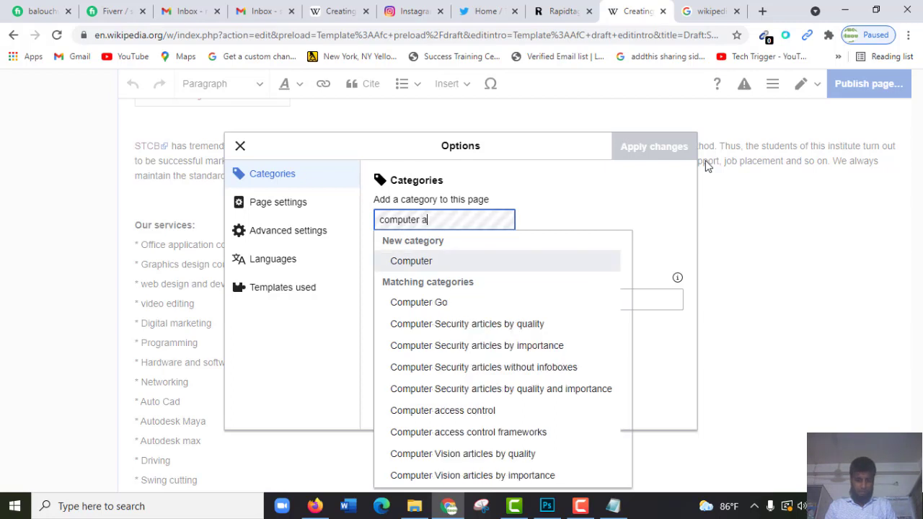
{"action": "type", "text": "n"}
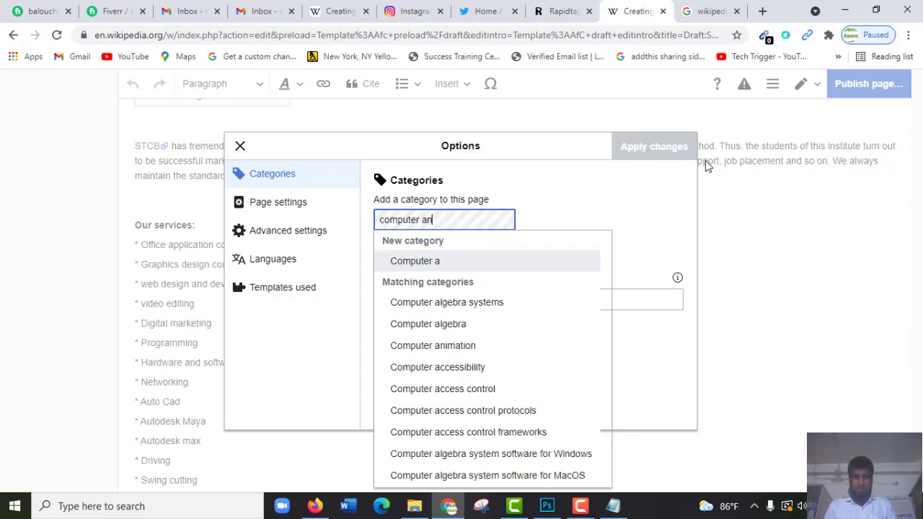
{"action": "type", "text": "d"}
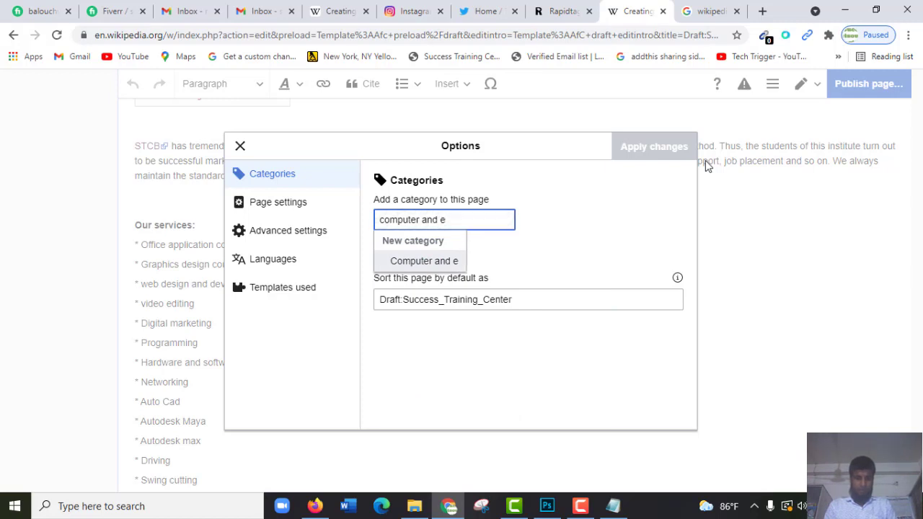
{"action": "type", "text": "elec"}
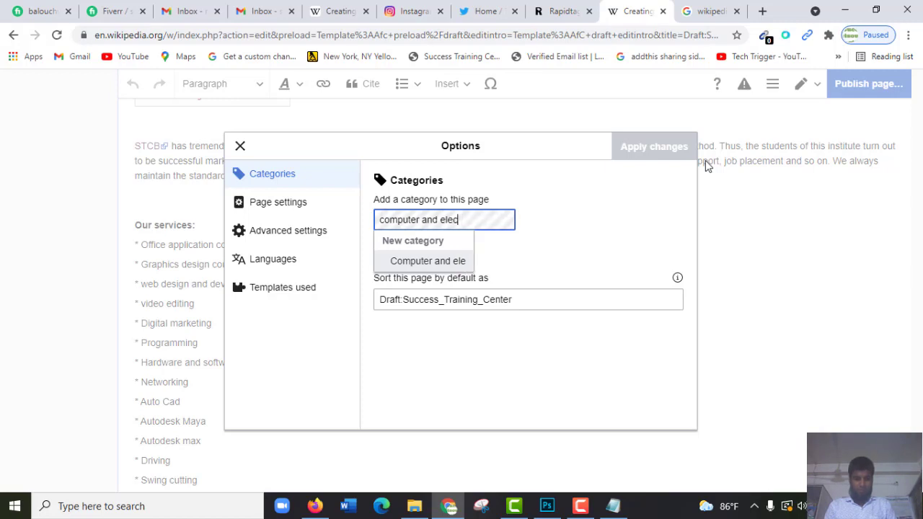
{"action": "type", "text": "troni"}
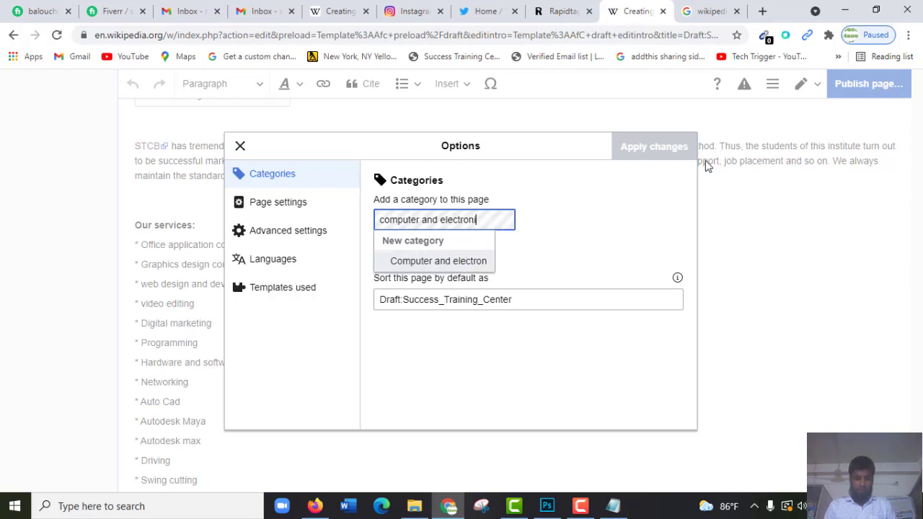
{"action": "type", "text": "cs"}
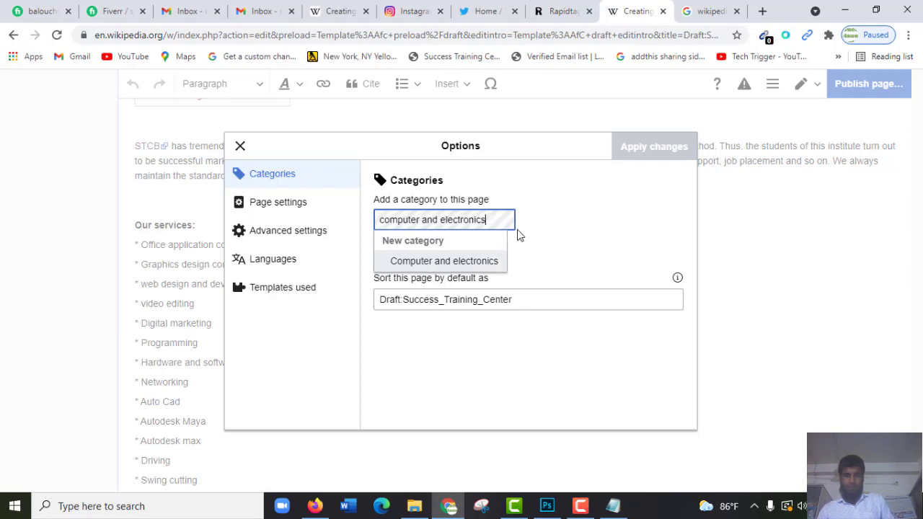
{"action": "left_click", "coordinate": [466, 261]}
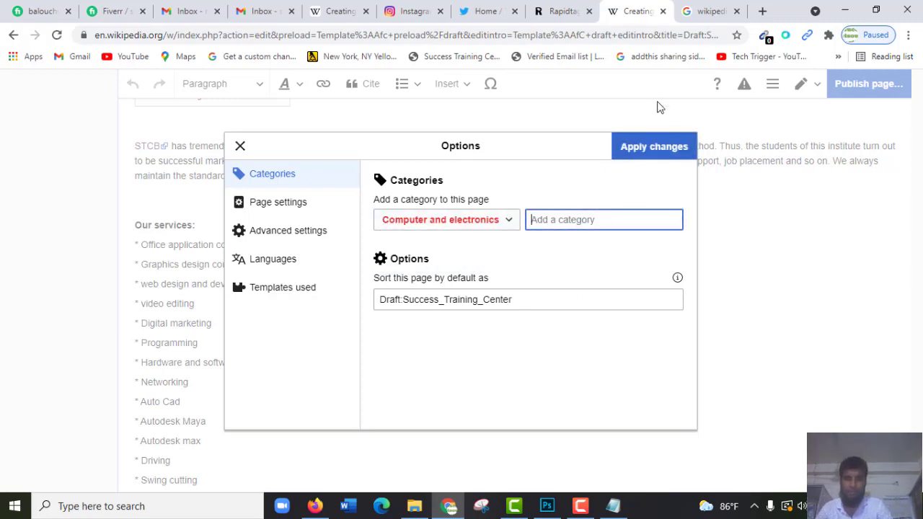
{"action": "left_click", "coordinate": [654, 148]}
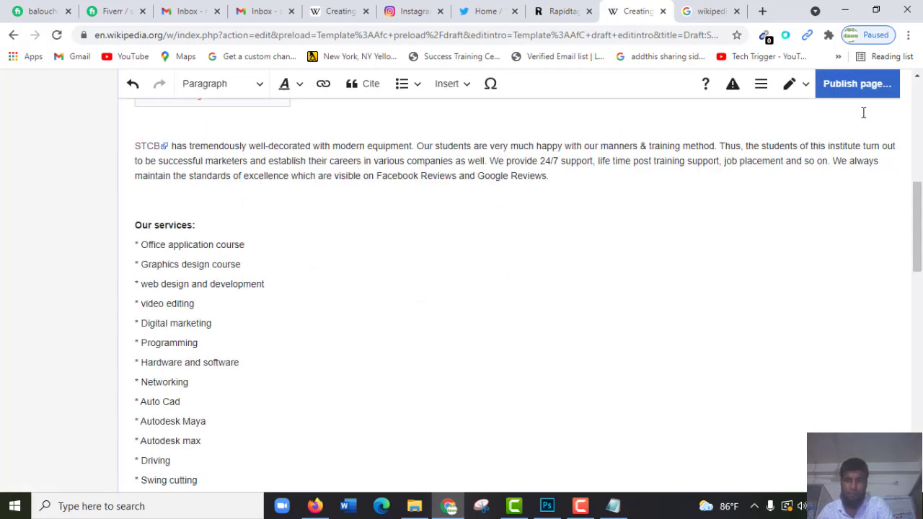
- Check the category line at the end of the draft and review the introduction, images, services list and References section
{"action": "scroll", "coordinate": [651, 230], "scroll_direction": "down", "scroll_amount": 8}
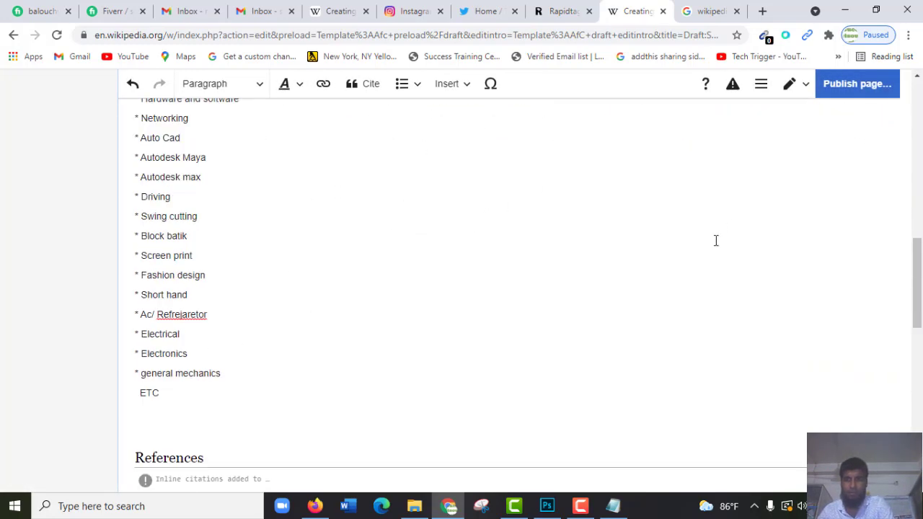
{"action": "scroll", "coordinate": [565, 300], "scroll_direction": "up", "scroll_amount": 3}
{"action": "scroll", "coordinate": [566, 300], "scroll_direction": "down", "scroll_amount": 8}
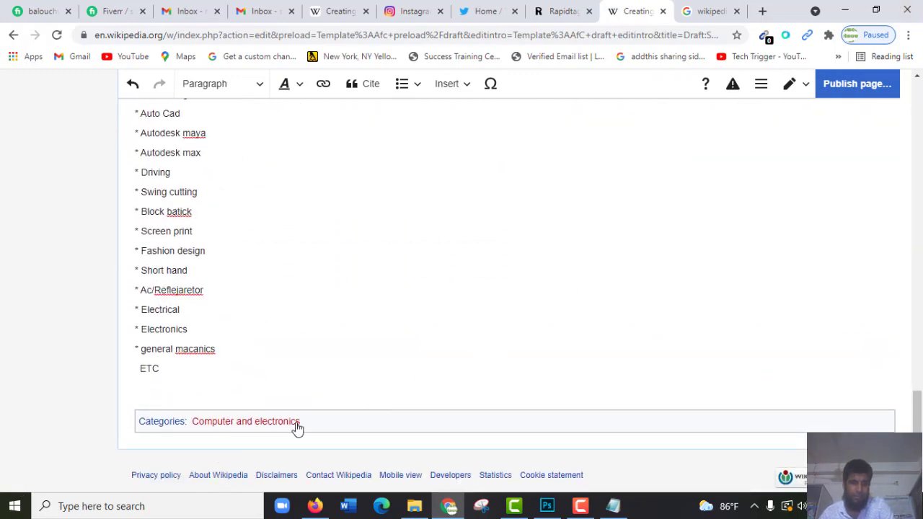
{"action": "scroll", "coordinate": [449, 387], "scroll_direction": "up", "scroll_amount": 12}
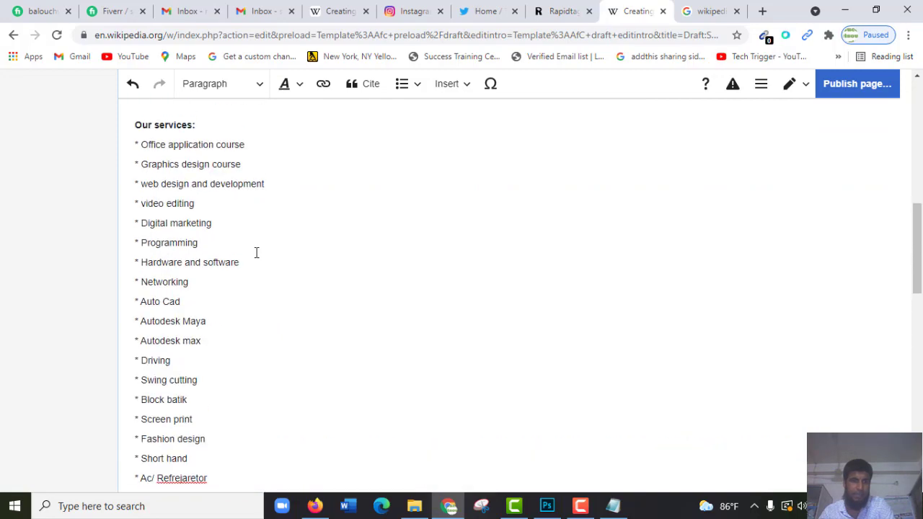
{"action": "scroll", "coordinate": [268, 249], "scroll_direction": "up", "scroll_amount": 8}
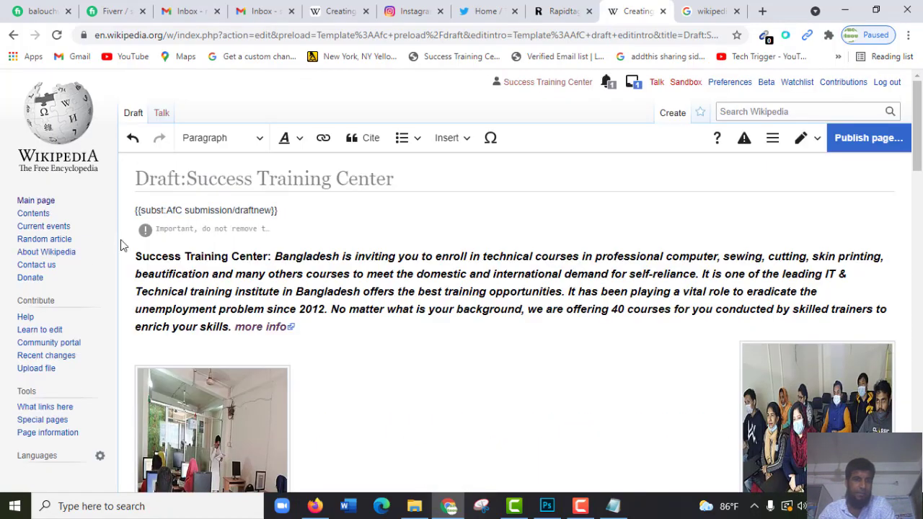
{"action": "scroll", "coordinate": [319, 325], "scroll_direction": "down", "scroll_amount": 8}
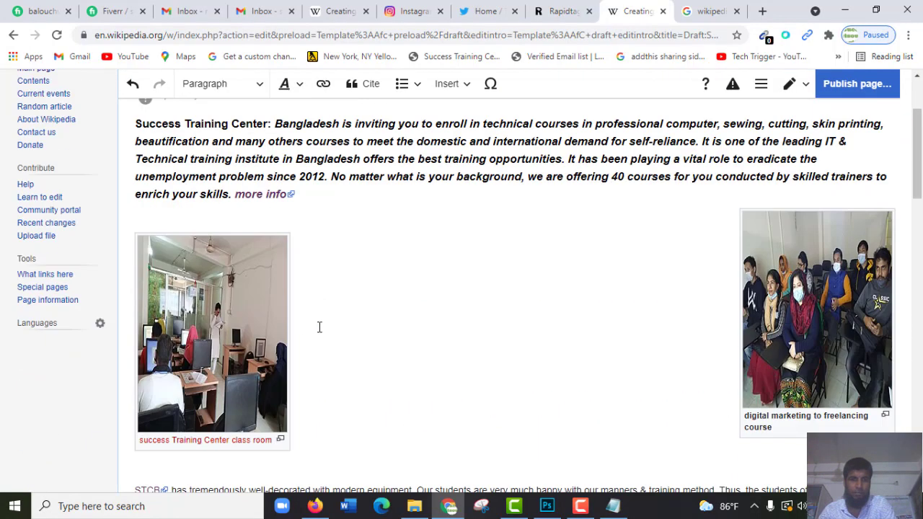
{"action": "scroll", "coordinate": [284, 280], "scroll_direction": "up", "scroll_amount": 4}
{"action": "scroll", "coordinate": [284, 279], "scroll_direction": "up", "scroll_amount": 3}
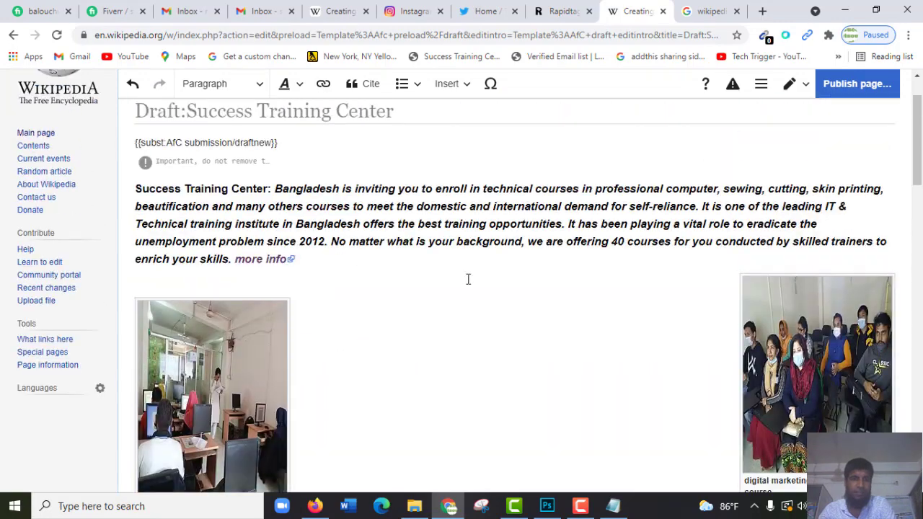
{"action": "scroll", "coordinate": [326, 204], "scroll_direction": "down", "scroll_amount": 15}
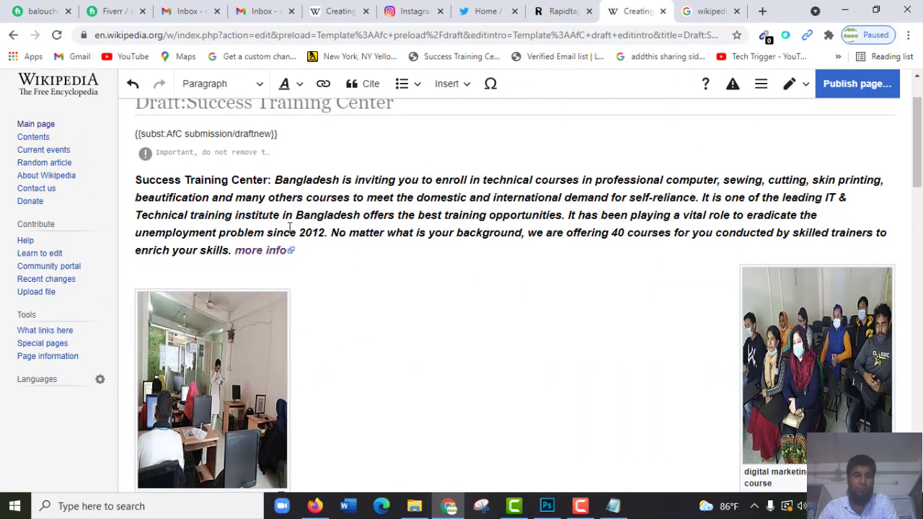
{"action": "scroll", "coordinate": [323, 281], "scroll_direction": "down", "scroll_amount": 8}
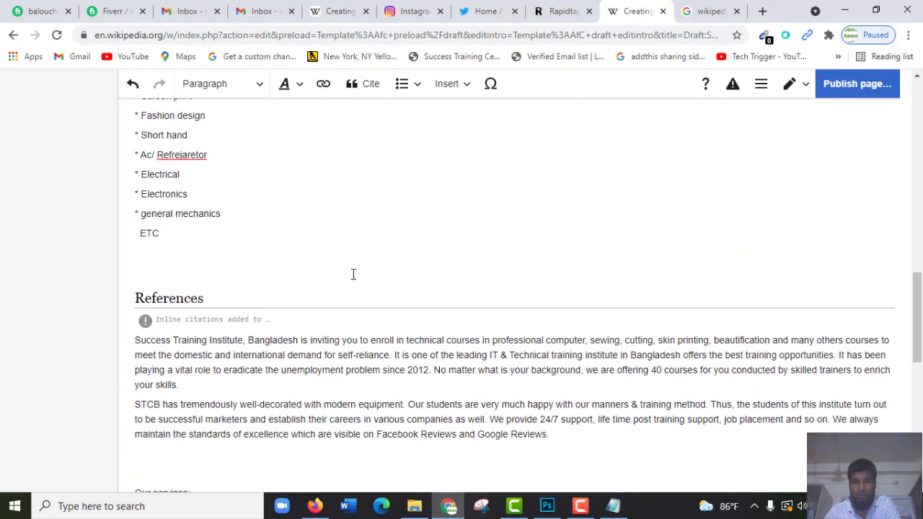
{"action": "scroll", "coordinate": [461, 205], "scroll_direction": "up", "scroll_amount": 4}
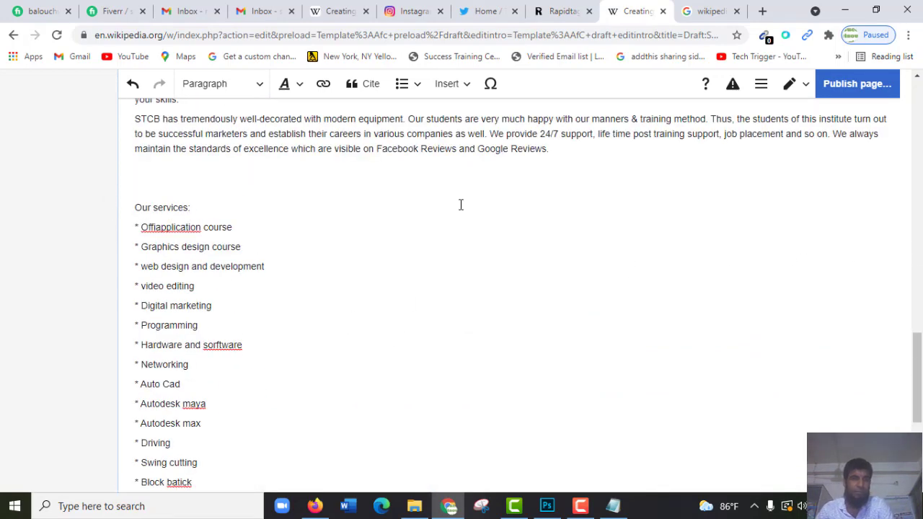
{"action": "scroll", "coordinate": [563, 224], "scroll_direction": "up", "scroll_amount": 3}
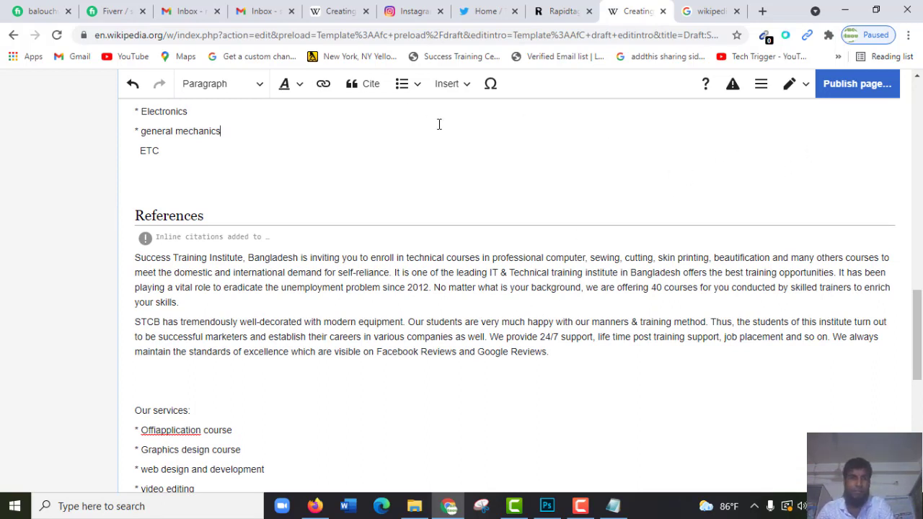
- Start publishing the draft and begin its edit summary with "Success Training Center is best Training institute in Bangladesh."
{"action": "left_click", "coordinate": [866, 91]}
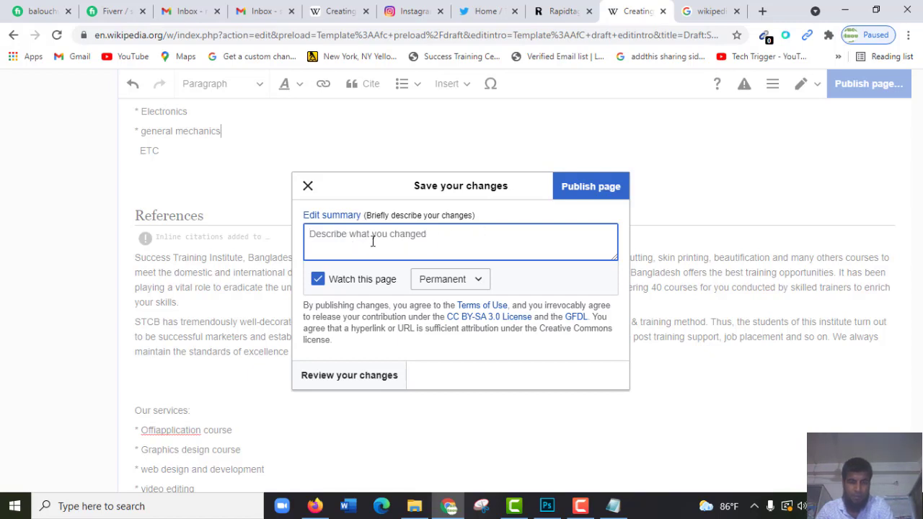
{"action": "left_click", "coordinate": [478, 281]}
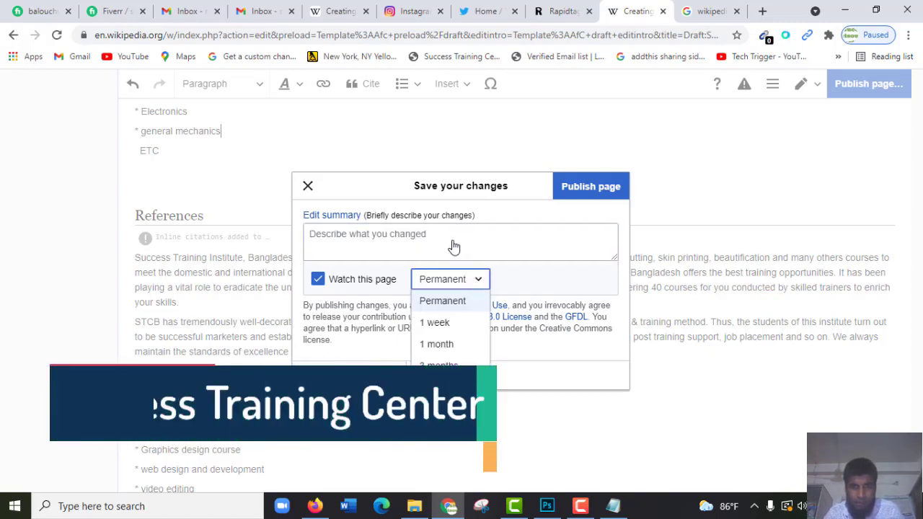
{"action": "left_click", "coordinate": [395, 237]}
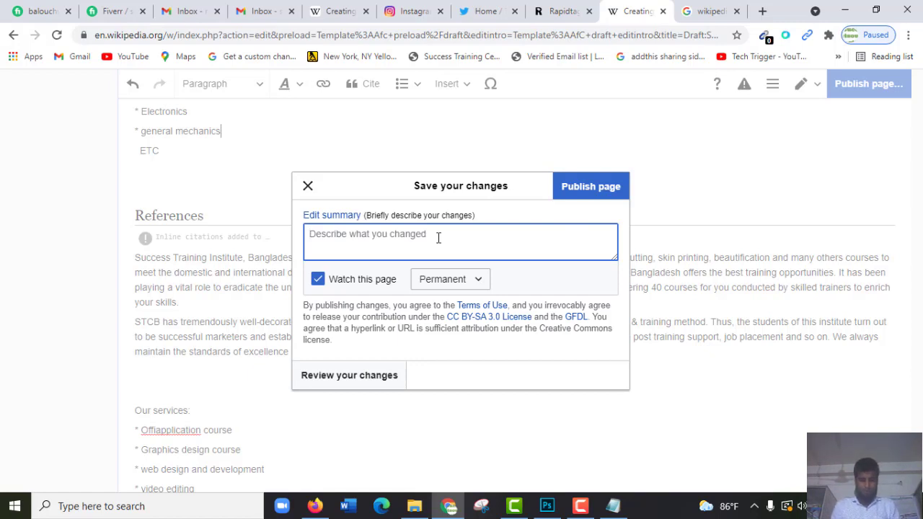
{"action": "type", "text": "Succ"}
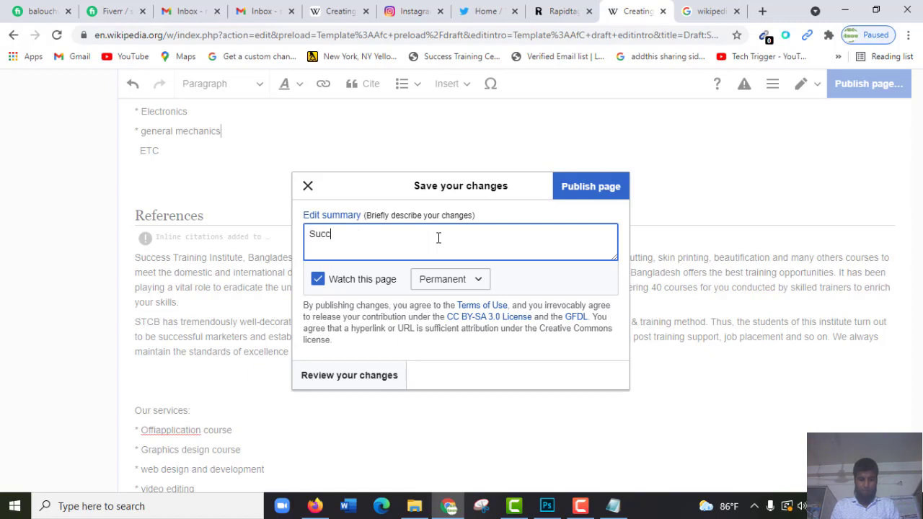
{"action": "type", "text": "ess T"}
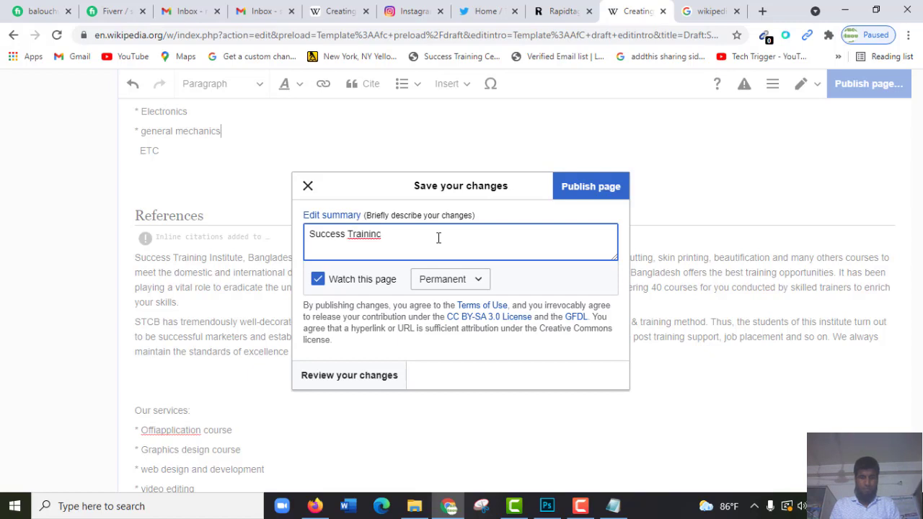
{"action": "type", "text": "raininc"}
{"action": "key", "text": "BackSpace"}
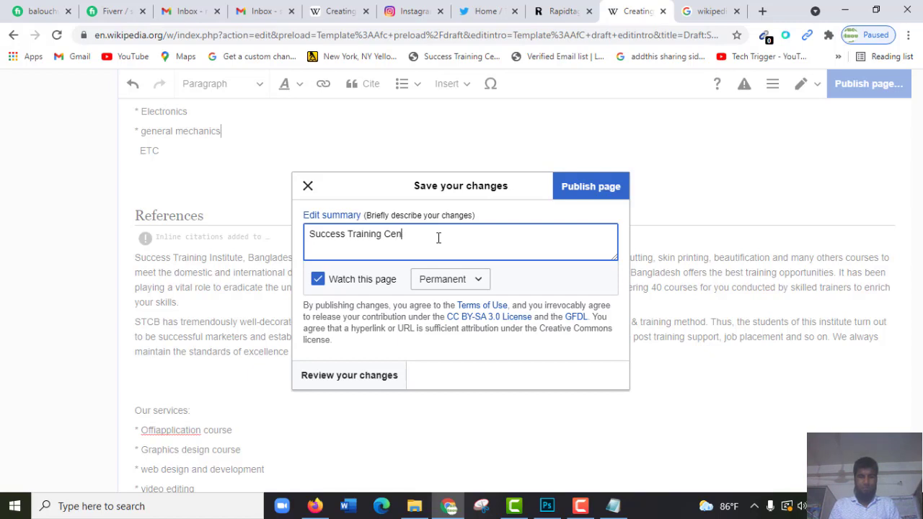
{"action": "type", "text": "g Center is best Training instut"}
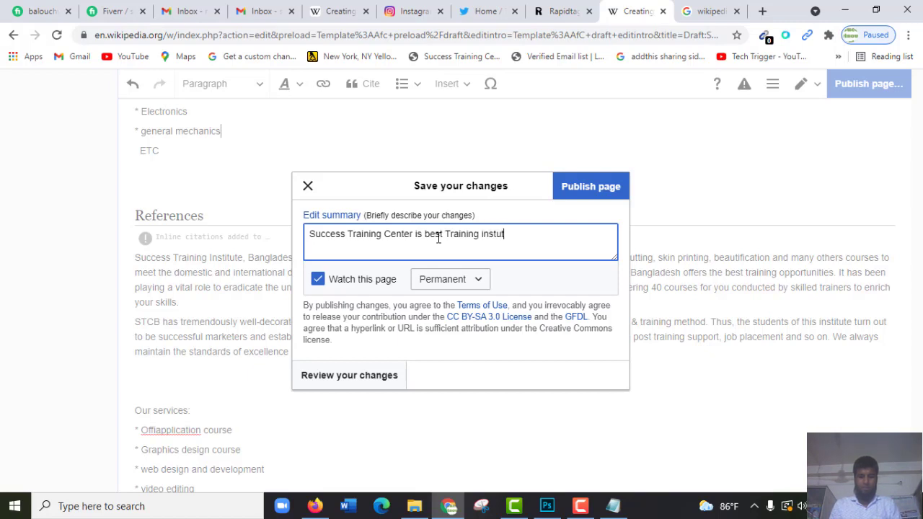
{"action": "type", "text": "ute"}
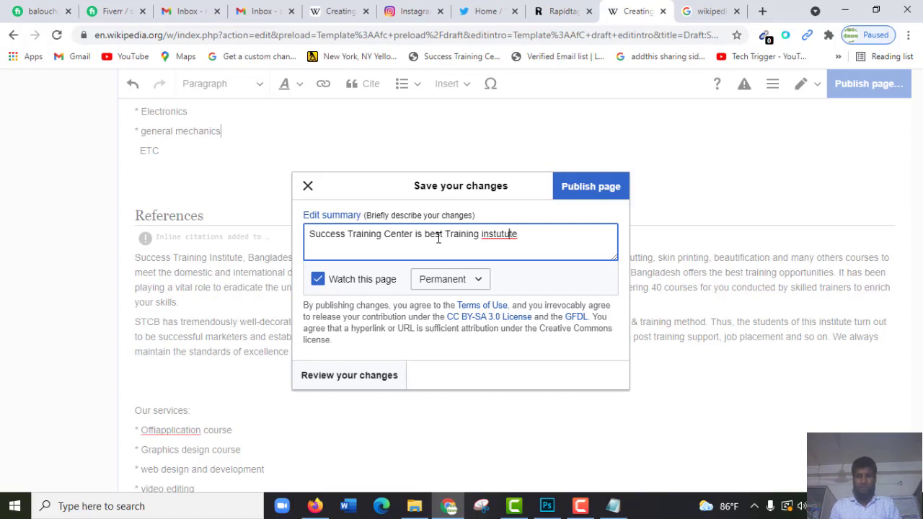
{"action": "key", "text": "BackSpace"}
{"action": "type", "text": "i"}
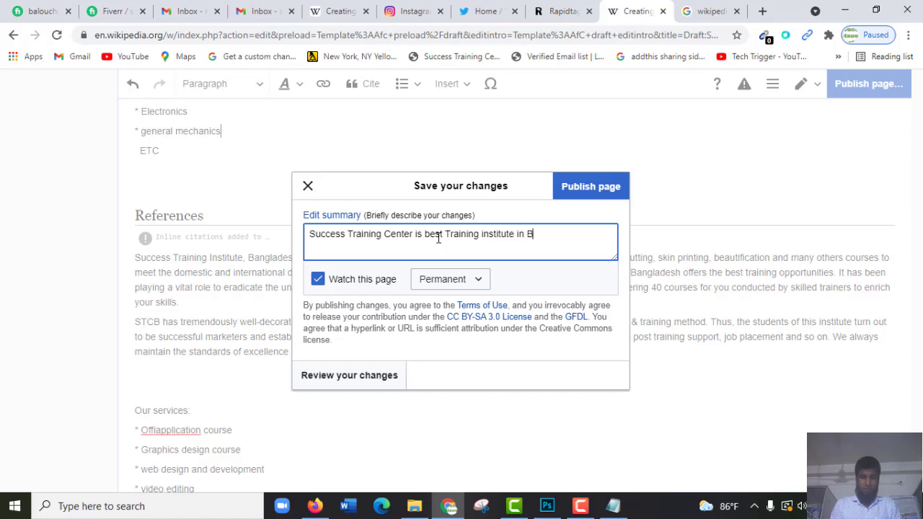
{"action": "type", "text": "gla"}
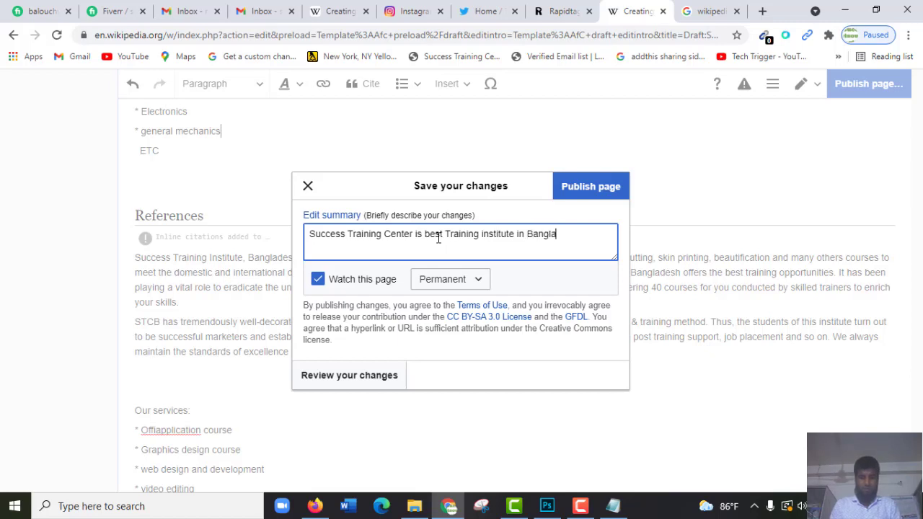
{"action": "type", "text": "desh."}
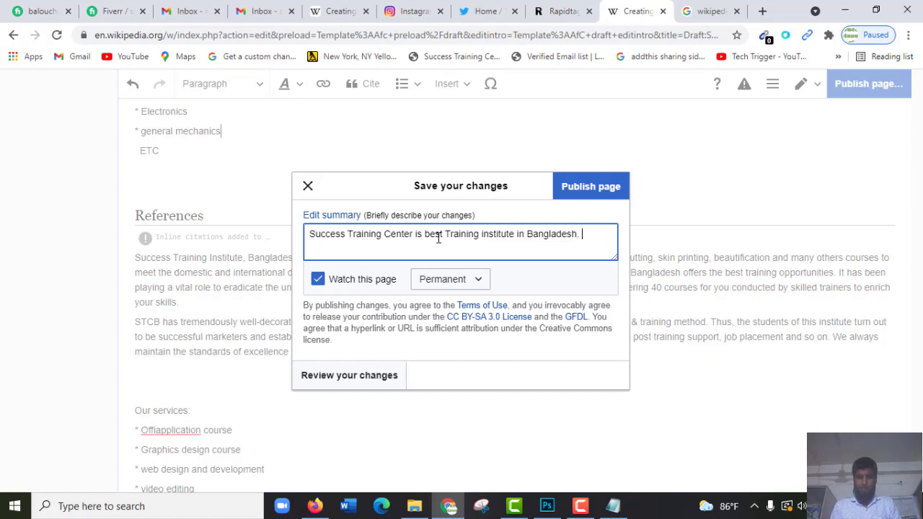
- Add the sentence "We are all kind of it and skill development course provided ." to the edit summary
{"action": "type", "text": " We"}
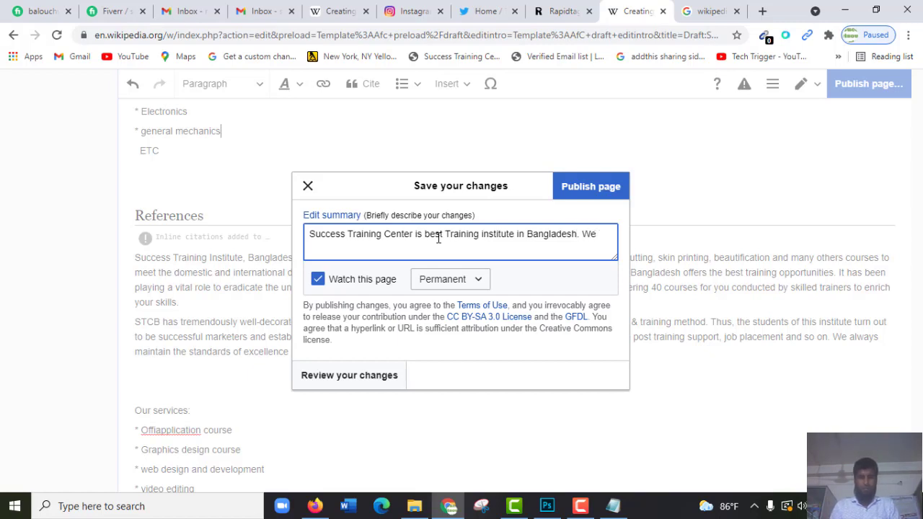
{"action": "type", "text": " are all kind of"}
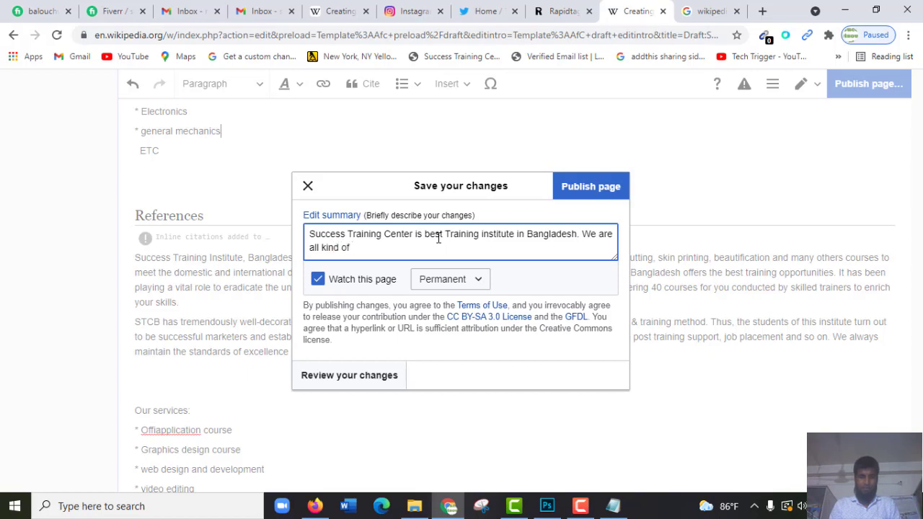
{"action": "type", "text": " it and skill de"}
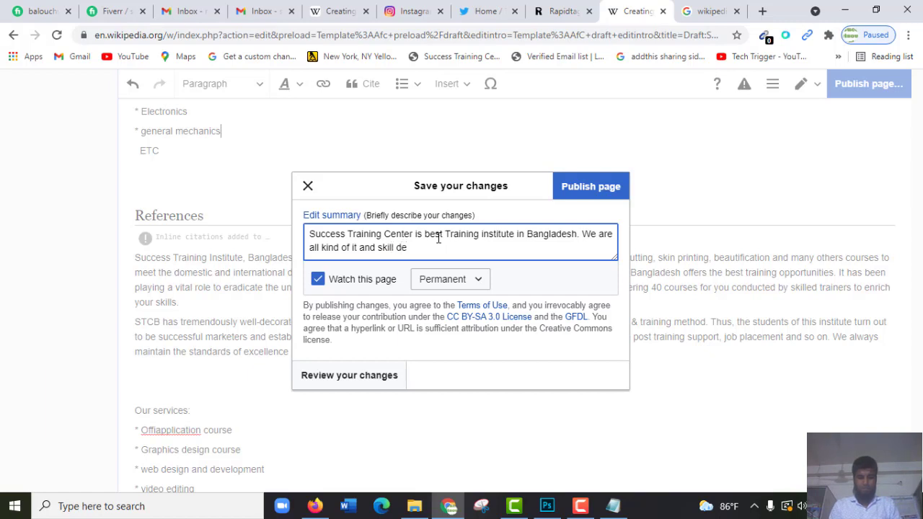
{"action": "type", "text": "velop"}
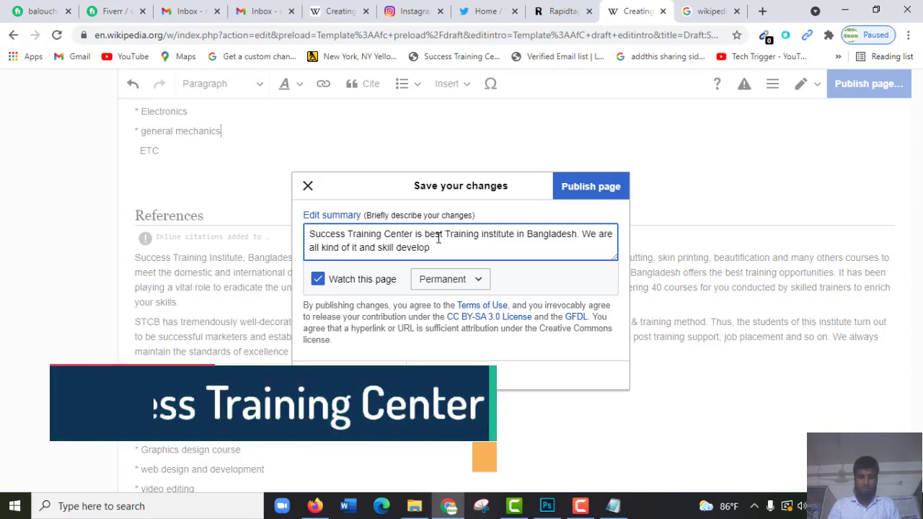
{"action": "type", "text": "ment"}
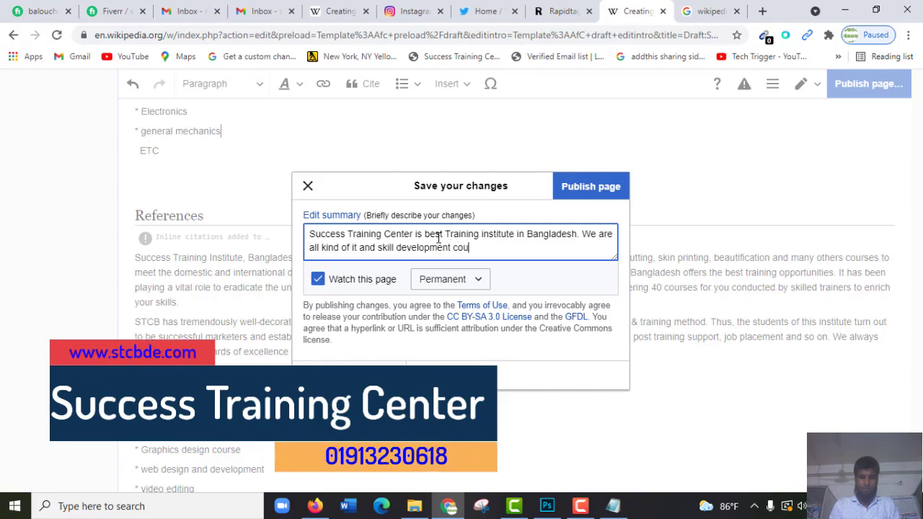
{"action": "type", "text": " course p"}
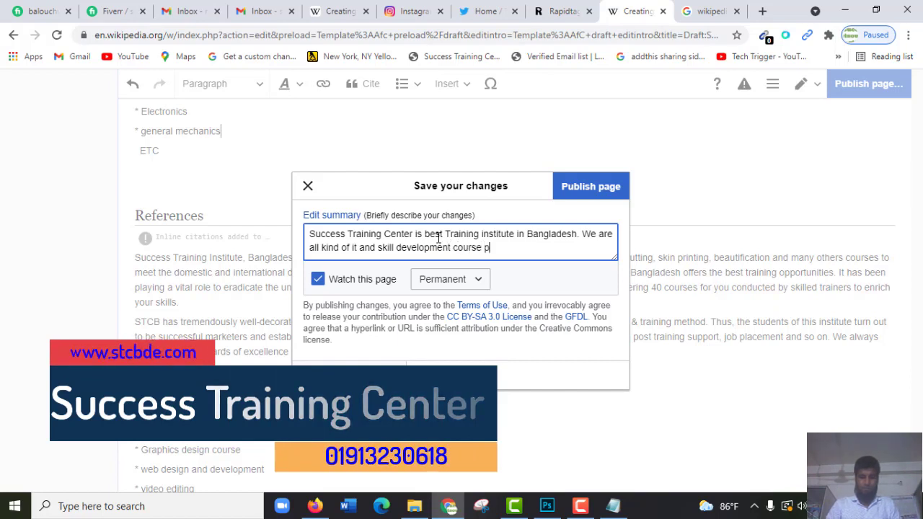
{"action": "type", "text": "ron"}
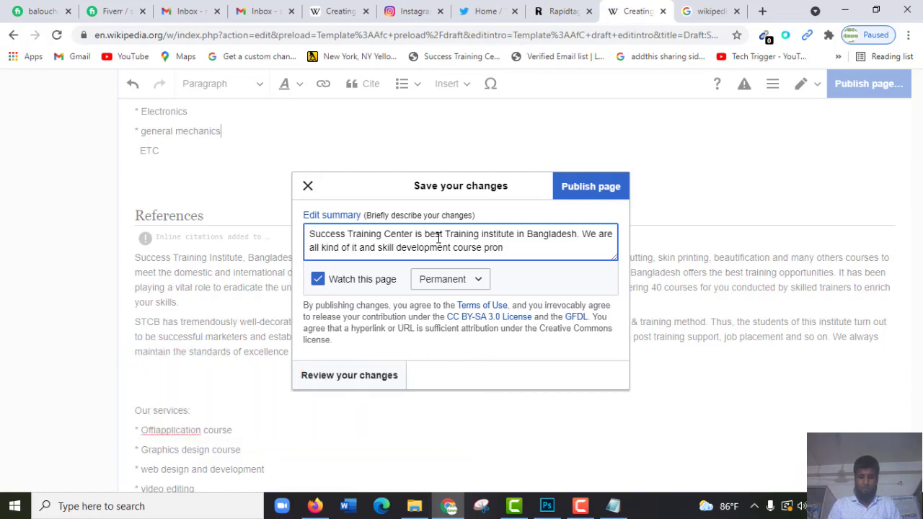
{"action": "type", "text": "ide"}
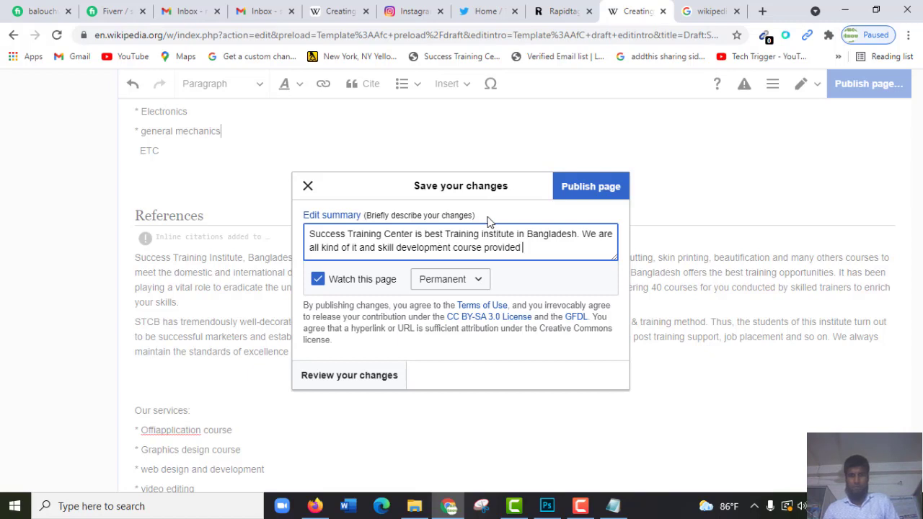
{"action": "type", "text": "d"}
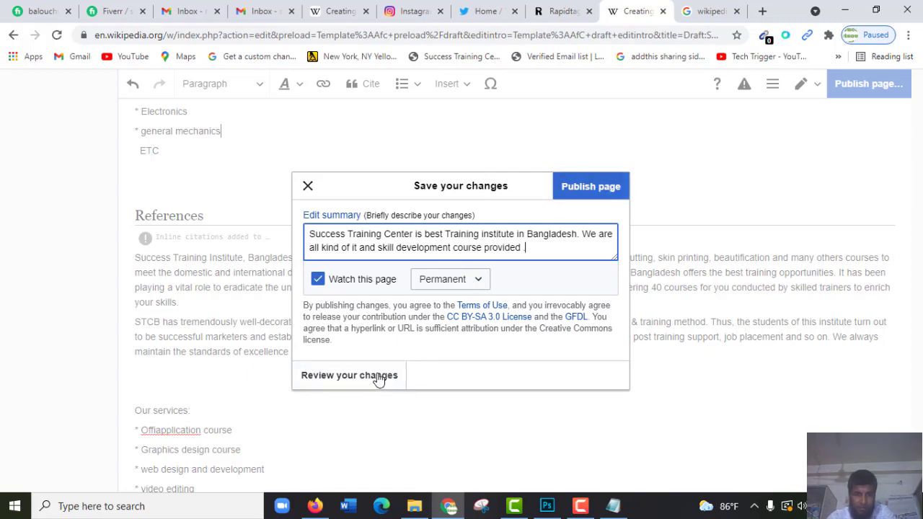
{"action": "left_click_drag", "start_coordinate": [529, 249], "coordinate": [301, 236]}
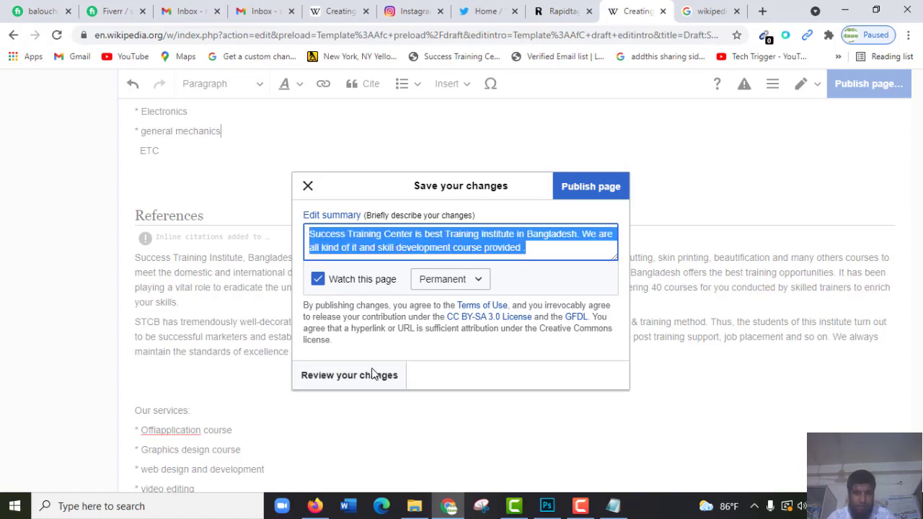
- Review the pending changes visually, from the edit summary preview and introduction through the images, both services lists and the References section
{"action": "left_click", "coordinate": [336, 378]}
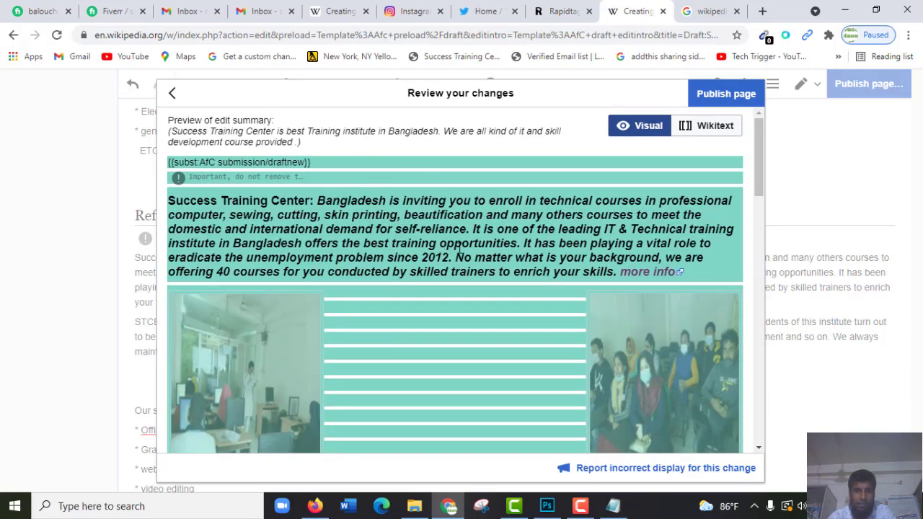
{"action": "scroll", "coordinate": [459, 268], "scroll_direction": "down", "scroll_amount": 2}
{"action": "scroll", "coordinate": [668, 196], "scroll_direction": "up", "scroll_amount": 2}
{"action": "scroll", "coordinate": [447, 310], "scroll_direction": "down", "scroll_amount": 8}
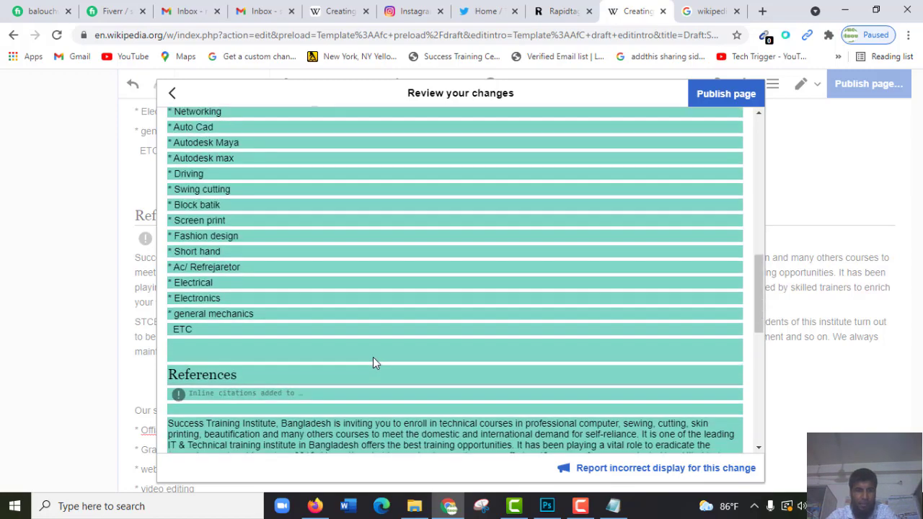
{"action": "scroll", "coordinate": [373, 357], "scroll_direction": "up", "scroll_amount": 4}
{"action": "scroll", "coordinate": [432, 345], "scroll_direction": "down", "scroll_amount": 3}
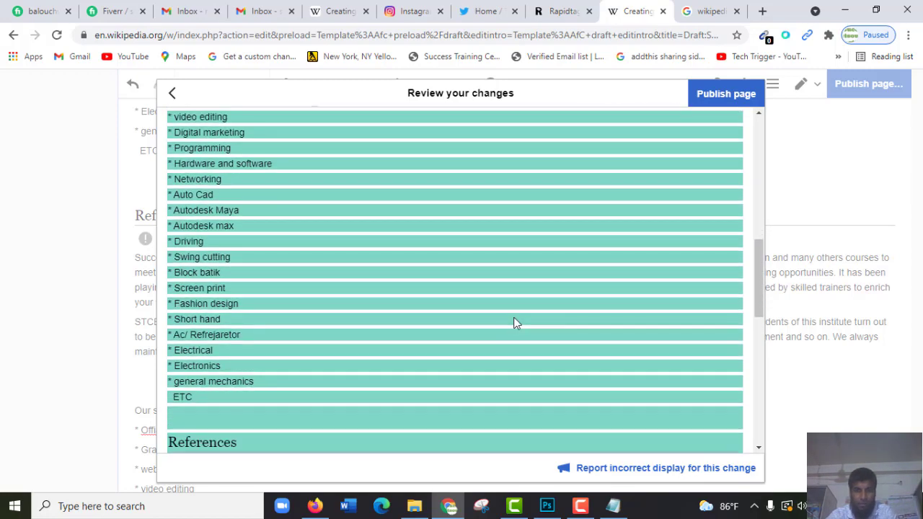
{"action": "scroll", "coordinate": [514, 325], "scroll_direction": "down", "scroll_amount": 8}
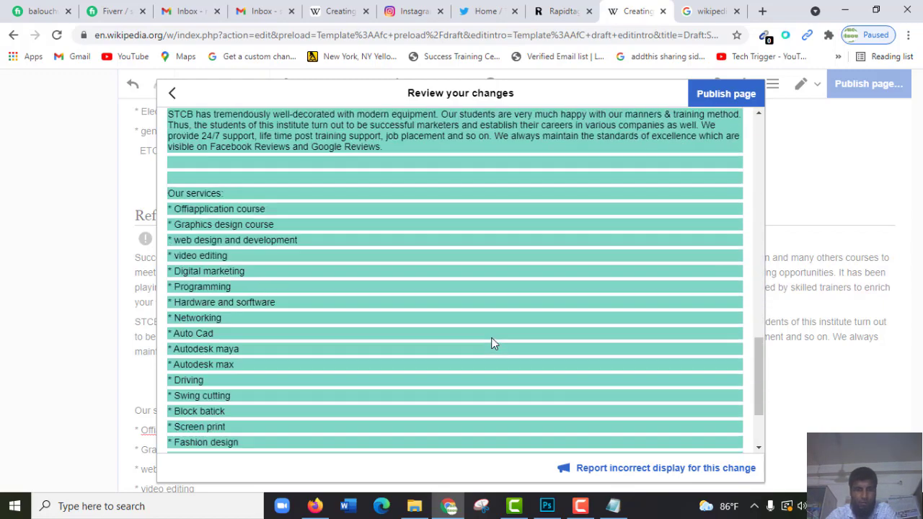
{"action": "scroll", "coordinate": [414, 361], "scroll_direction": "up", "scroll_amount": 15}
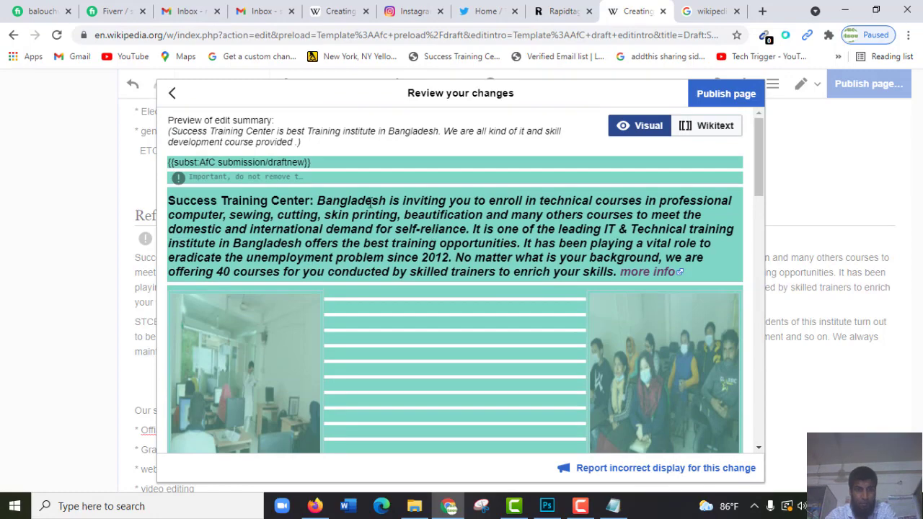
{"action": "scroll", "coordinate": [449, 288], "scroll_direction": "down", "scroll_amount": 8}
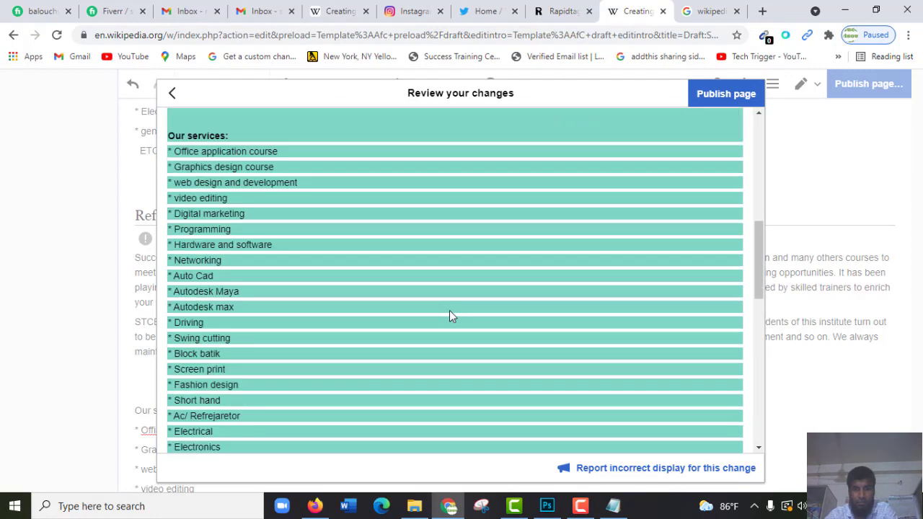
{"action": "scroll", "coordinate": [449, 316], "scroll_direction": "down", "scroll_amount": 3}
{"action": "scroll", "coordinate": [479, 285], "scroll_direction": "up", "scroll_amount": 12}
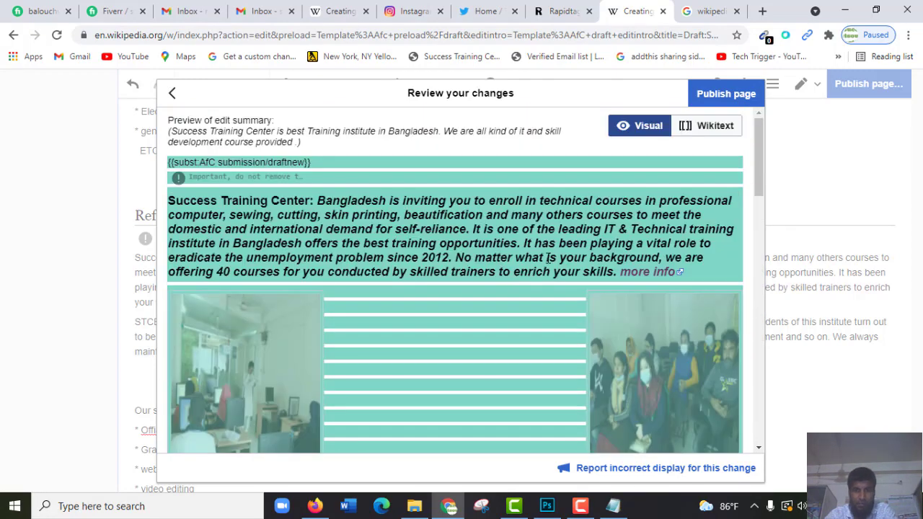
{"action": "scroll", "coordinate": [498, 279], "scroll_direction": "down", "scroll_amount": 10}
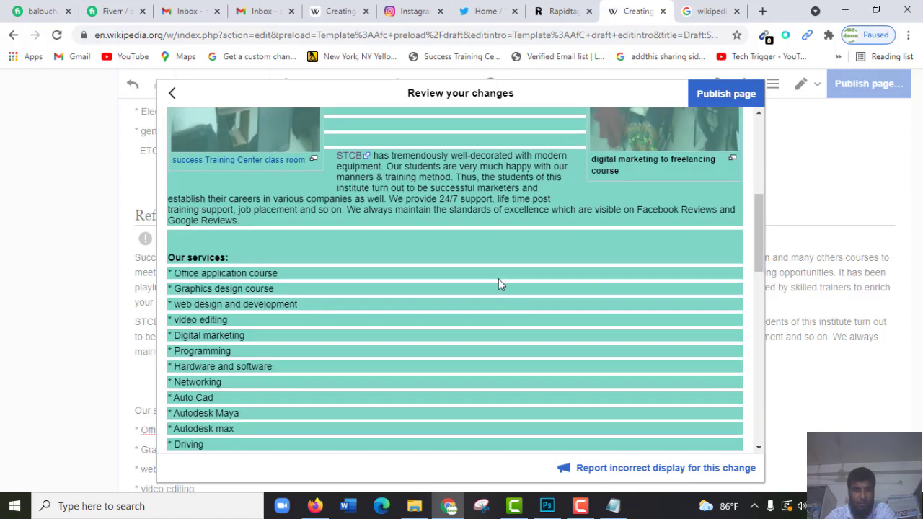
{"action": "scroll", "coordinate": [714, 433], "scroll_direction": "down", "scroll_amount": 3}
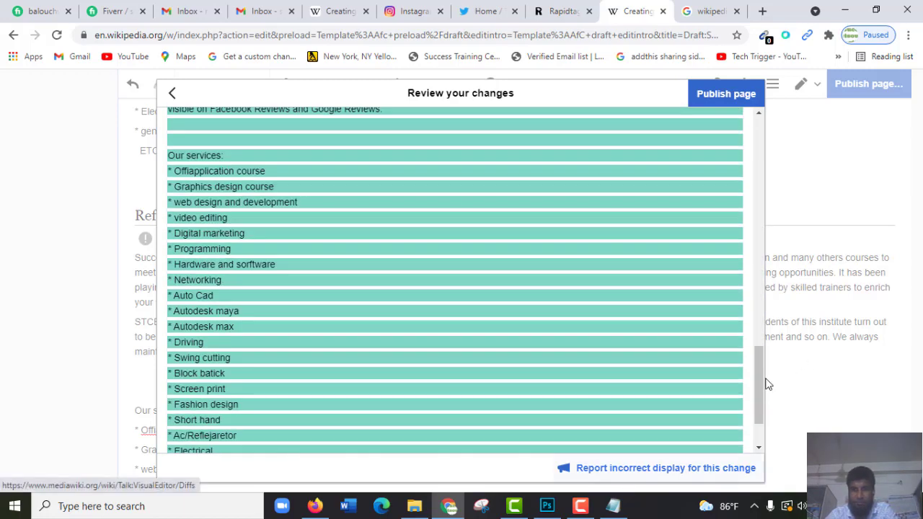
{"action": "scroll", "coordinate": [722, 282], "scroll_direction": "up", "scroll_amount": 4}
{"action": "scroll", "coordinate": [658, 247], "scroll_direction": "up", "scroll_amount": 5}
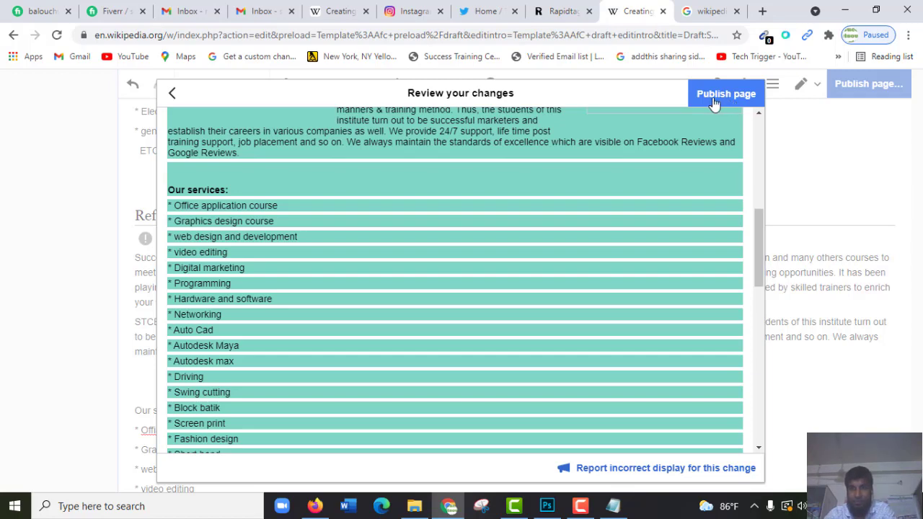
- Publish the draft page, entering the CAPTCHA text shown in the image
{"action": "left_click", "coordinate": [726, 101]}
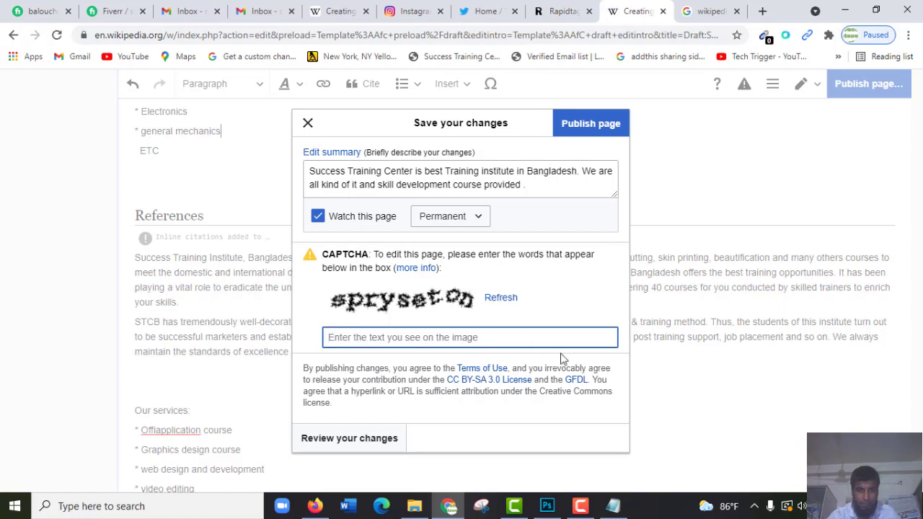
{"action": "type", "text": "se "}
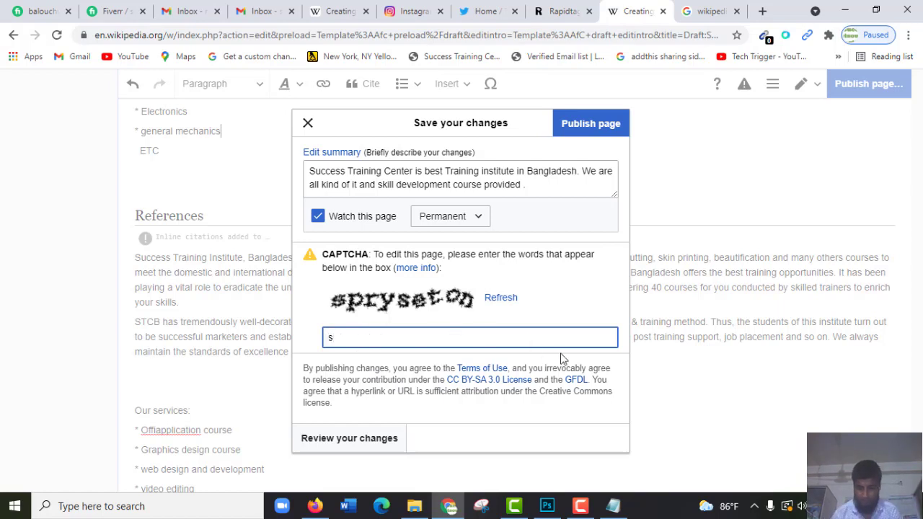
{"action": "type", "text": "p"}
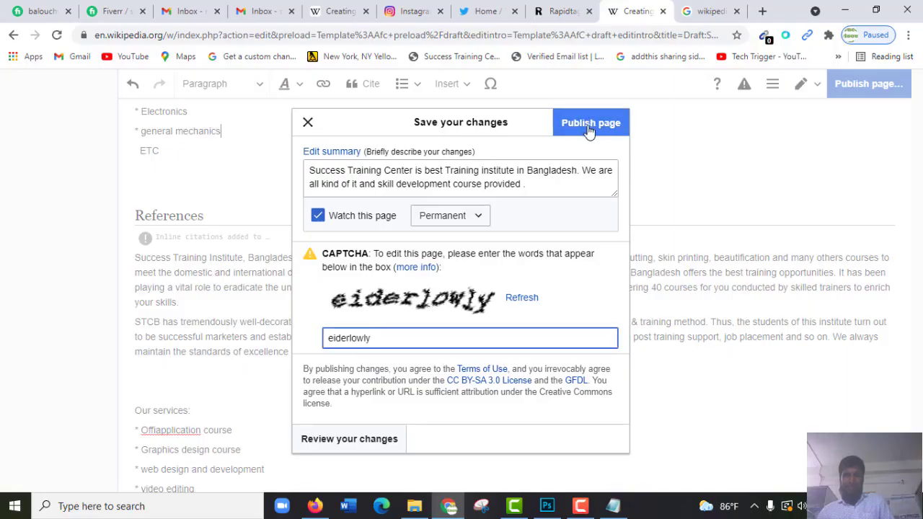
{"action": "left_click", "coordinate": [591, 124]}
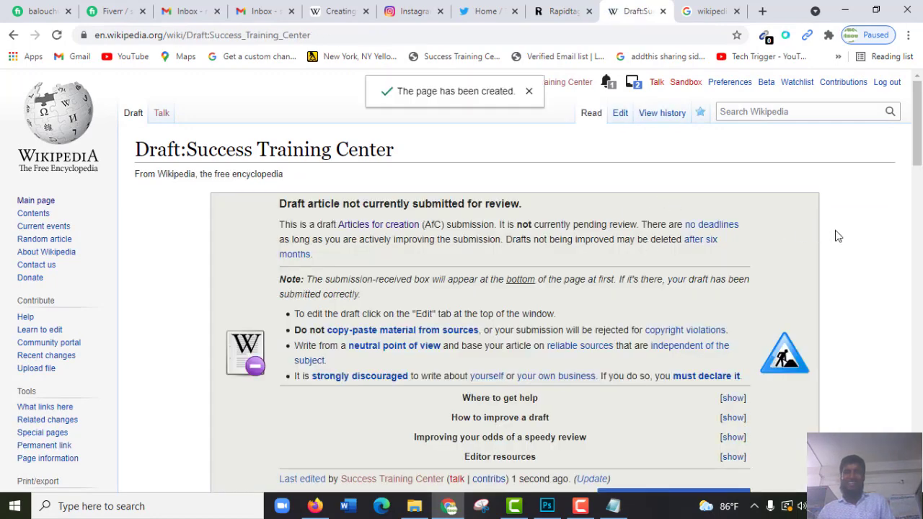
- Look through the published Success Training Center draft, from the review notice and introduction through images, services lists and References to the categories
{"action": "scroll", "coordinate": [721, 288], "scroll_direction": "down", "scroll_amount": 1}
{"action": "scroll", "coordinate": [675, 303], "scroll_direction": "down", "scroll_amount": 2}
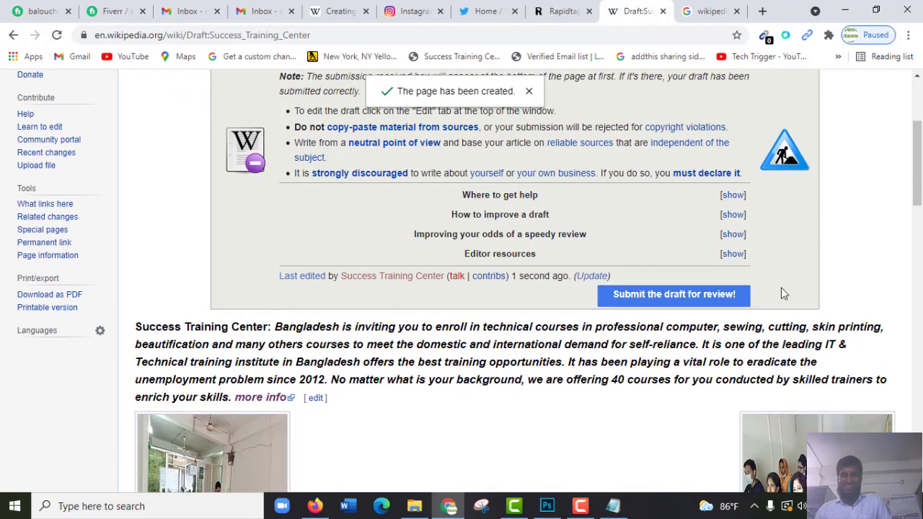
{"action": "scroll", "coordinate": [573, 234], "scroll_direction": "up", "scroll_amount": 2}
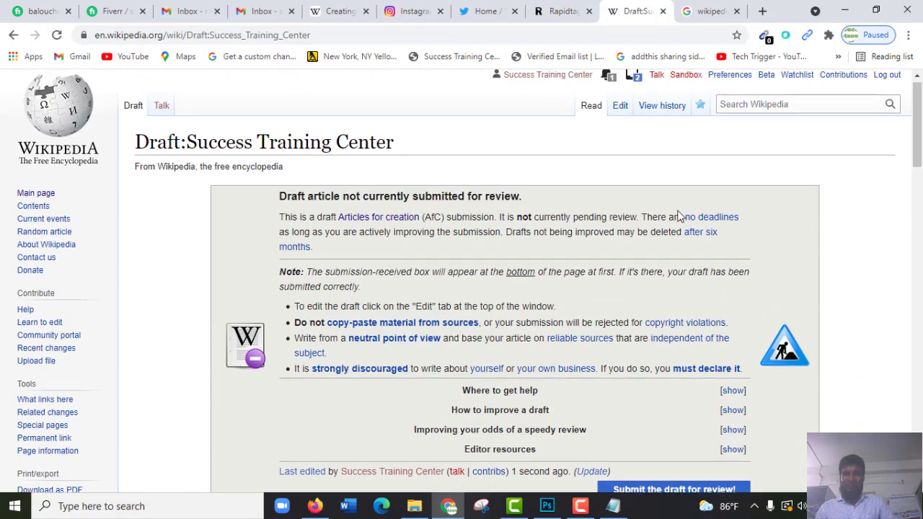
{"action": "scroll", "coordinate": [724, 198], "scroll_direction": "up", "scroll_amount": 1}
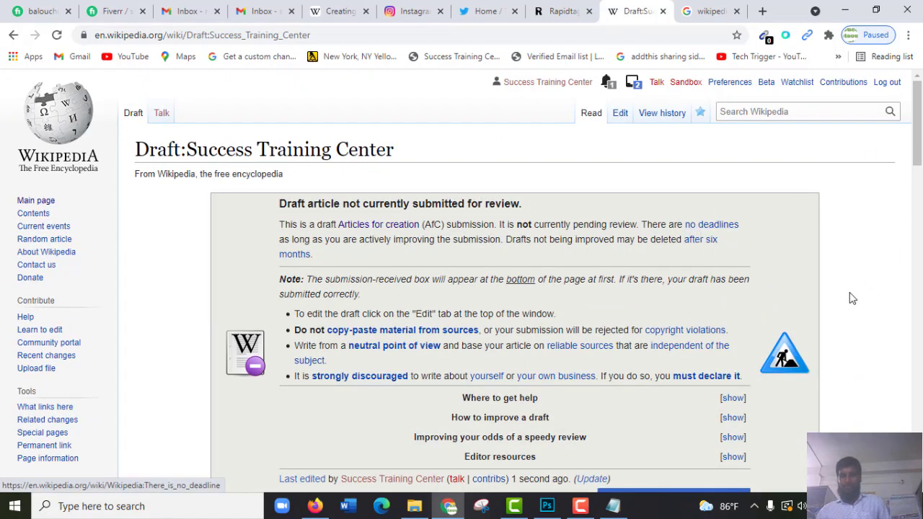
{"action": "scroll", "coordinate": [714, 299], "scroll_direction": "down", "scroll_amount": 2}
{"action": "scroll", "coordinate": [692, 312], "scroll_direction": "down", "scroll_amount": 4}
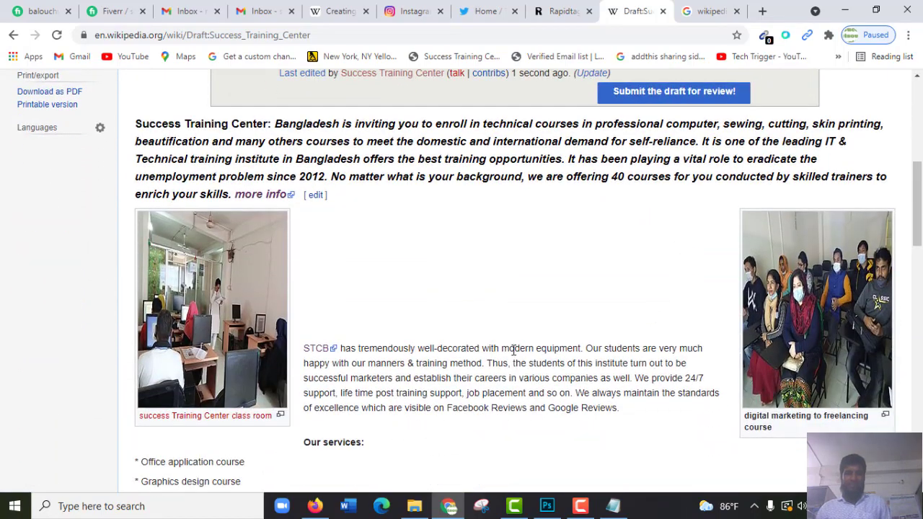
{"action": "scroll", "coordinate": [505, 346], "scroll_direction": "up", "scroll_amount": 2}
{"action": "scroll", "coordinate": [382, 298], "scroll_direction": "down", "scroll_amount": 5}
{"action": "scroll", "coordinate": [382, 298], "scroll_direction": "down", "scroll_amount": 13}
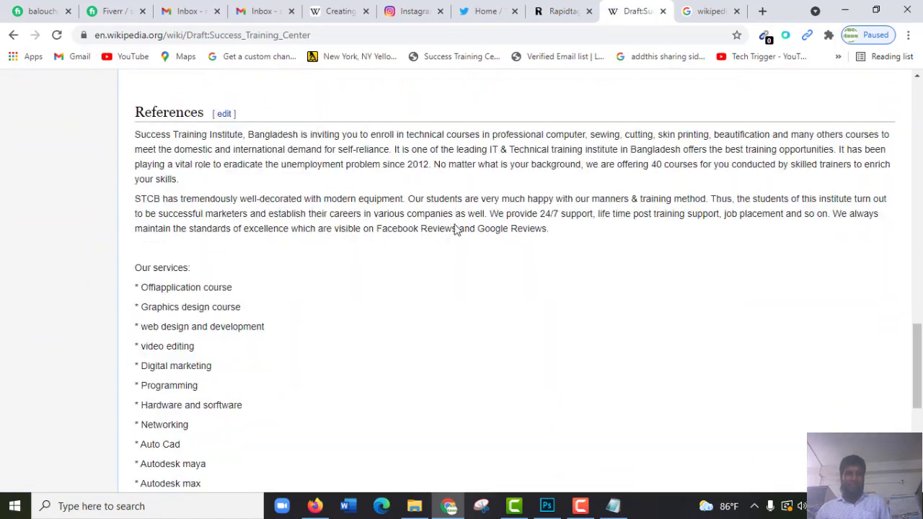
{"action": "scroll", "coordinate": [803, 196], "scroll_direction": "up", "scroll_amount": 1}
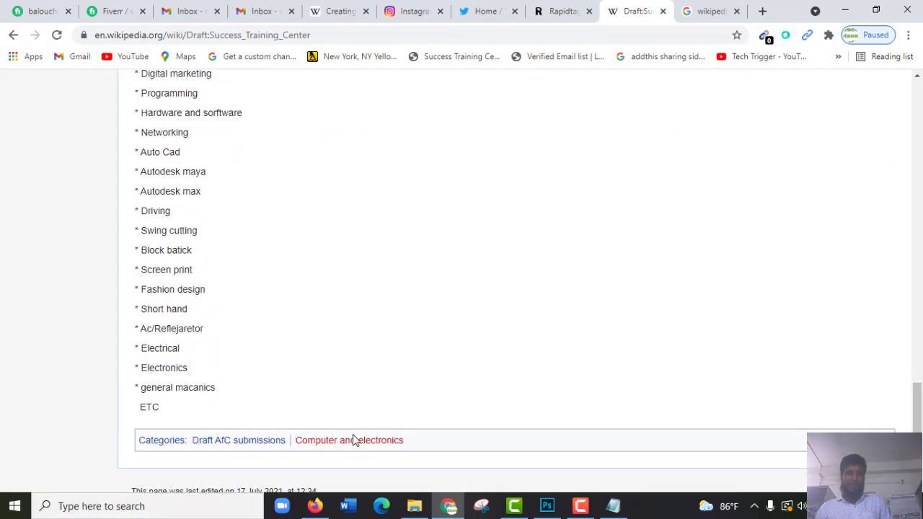
{"action": "scroll", "coordinate": [680, 238], "scroll_direction": "up", "scroll_amount": 10}
{"action": "scroll", "coordinate": [796, 157], "scroll_direction": "up", "scroll_amount": 10}
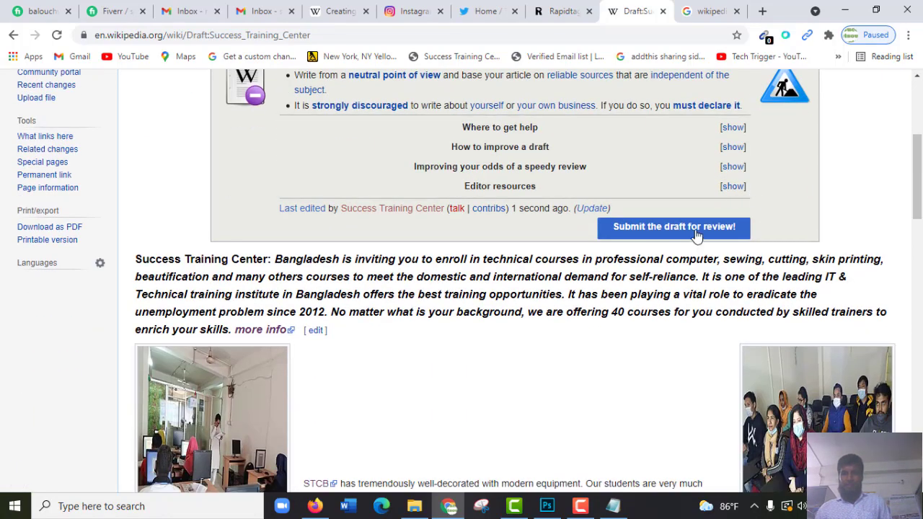
- Examine the draft's not-submitted notice and the option to submit it for review, along with the introduction and first services list
{"action": "scroll", "coordinate": [501, 323], "scroll_direction": "up", "scroll_amount": 4}
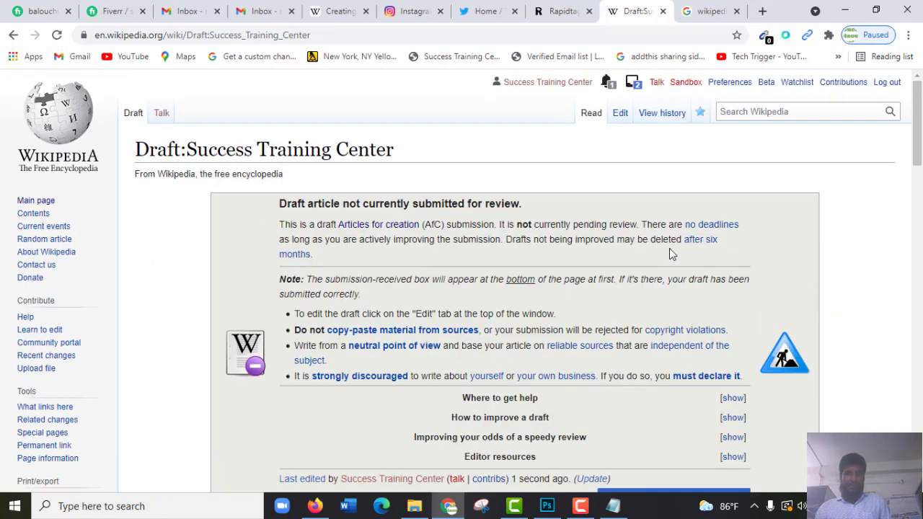
{"action": "scroll", "coordinate": [382, 297], "scroll_direction": "down", "scroll_amount": 3}
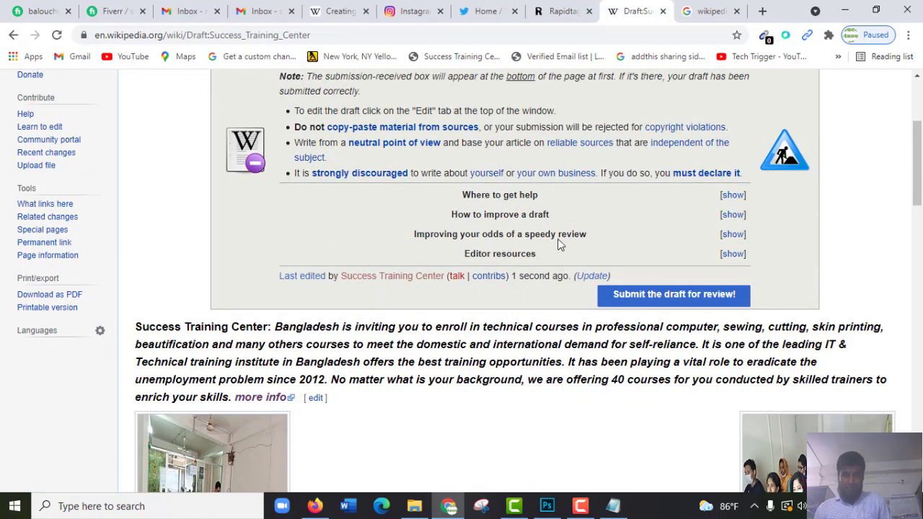
{"action": "scroll", "coordinate": [518, 171], "scroll_direction": "up", "scroll_amount": 3}
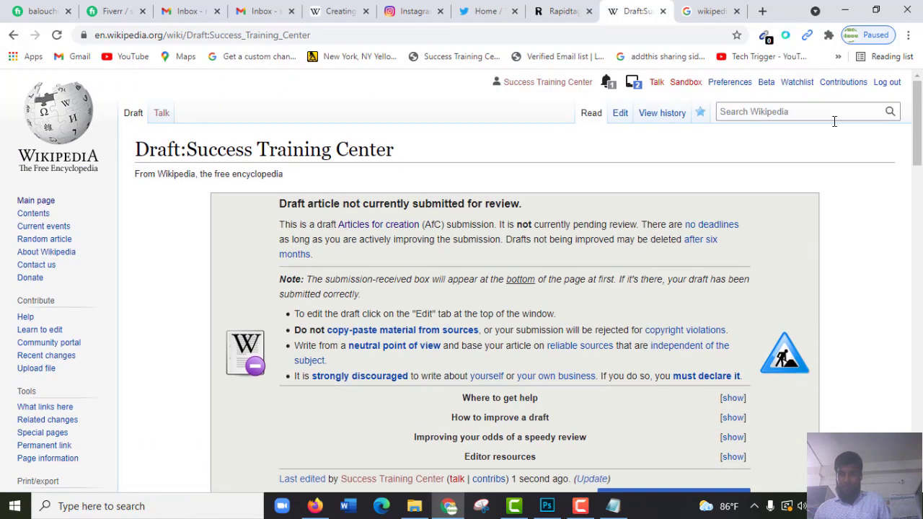
{"action": "scroll", "coordinate": [411, 268], "scroll_direction": "down", "scroll_amount": 3}
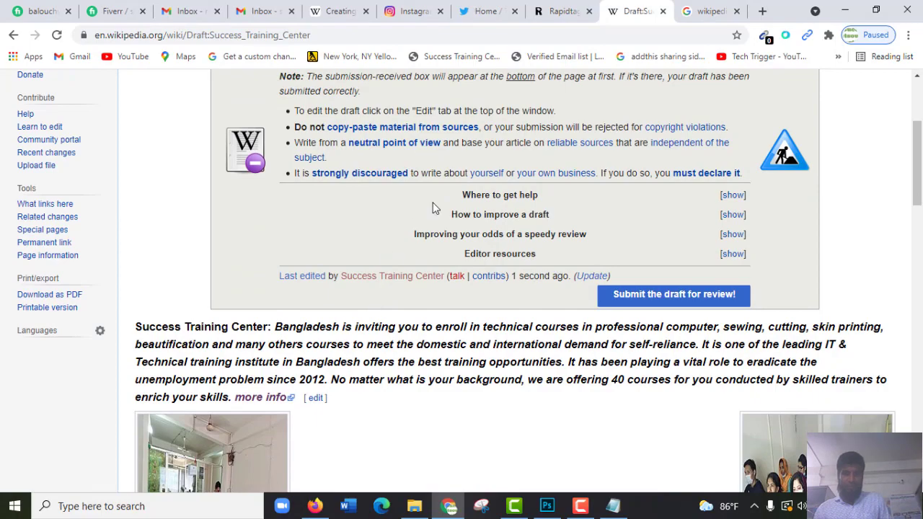
{"action": "scroll", "coordinate": [435, 208], "scroll_direction": "up", "scroll_amount": 1}
{"action": "scroll", "coordinate": [635, 356], "scroll_direction": "down", "scroll_amount": 9}
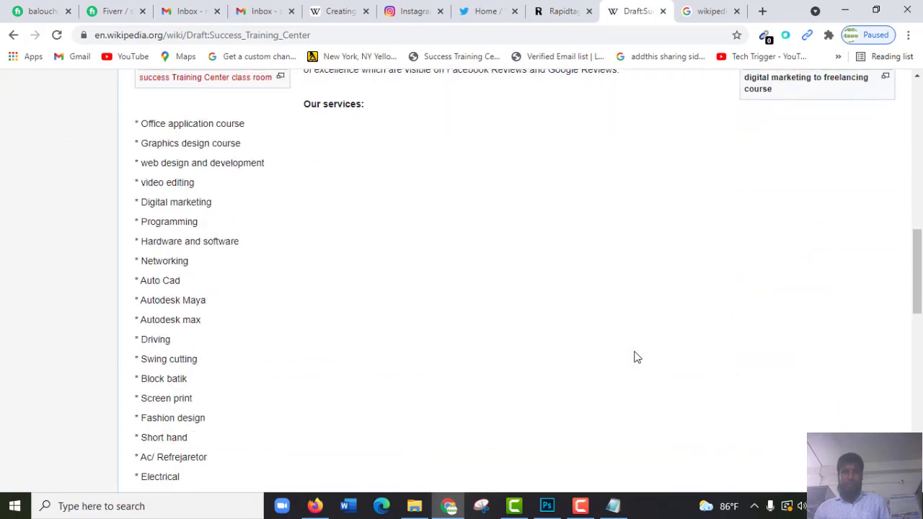
{"action": "scroll", "coordinate": [627, 361], "scroll_direction": "up", "scroll_amount": 5}
{"action": "scroll", "coordinate": [457, 289], "scroll_direction": "down", "scroll_amount": 4}
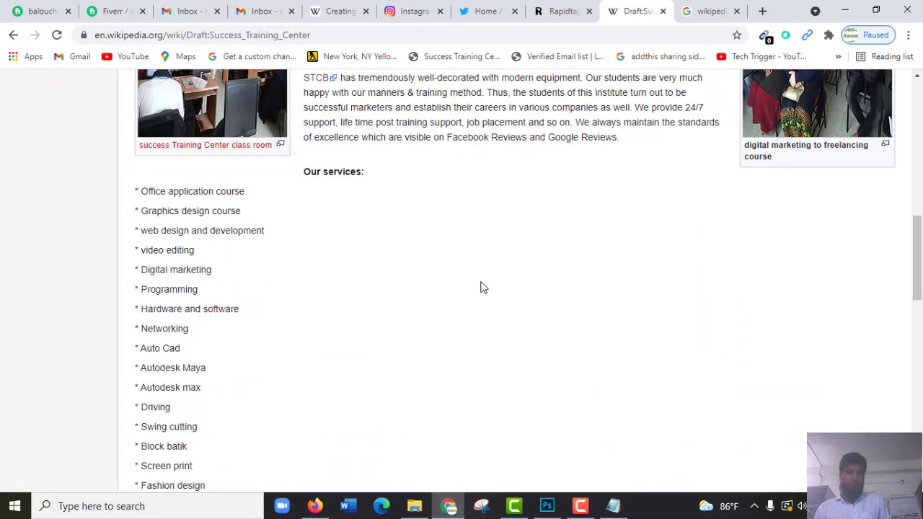
{"action": "scroll", "coordinate": [497, 282], "scroll_direction": "up", "scroll_amount": 6}
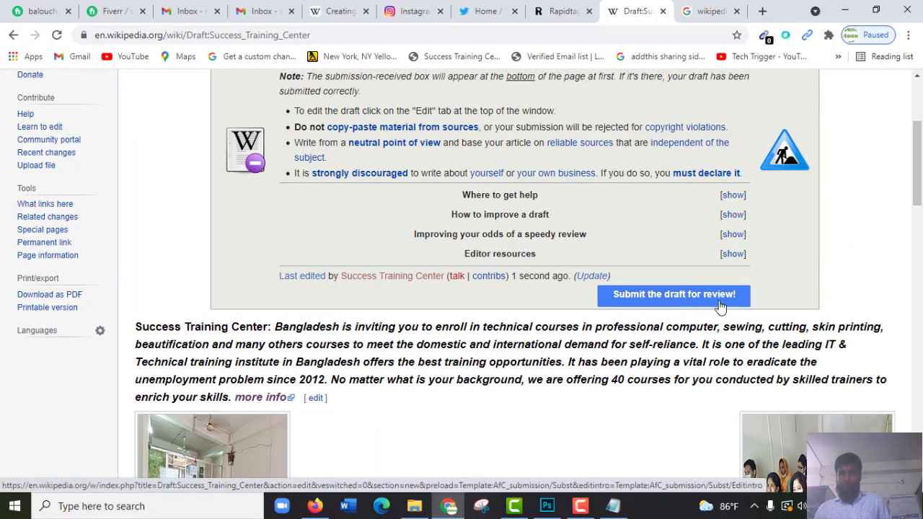
{"action": "scroll", "coordinate": [525, 217], "scroll_direction": "up", "scroll_amount": 1}
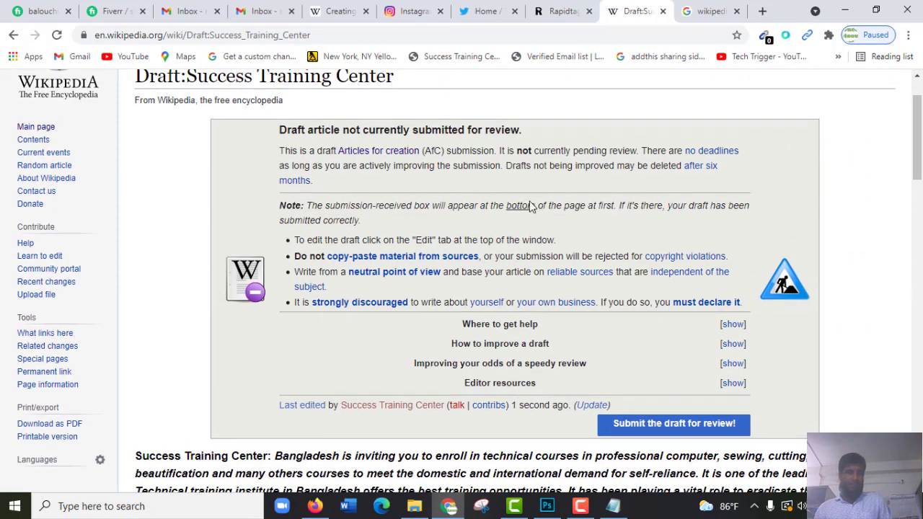
{"action": "scroll", "coordinate": [529, 202], "scroll_direction": "down", "scroll_amount": 1}
{"action": "scroll", "coordinate": [529, 206], "scroll_direction": "up", "scroll_amount": 3}
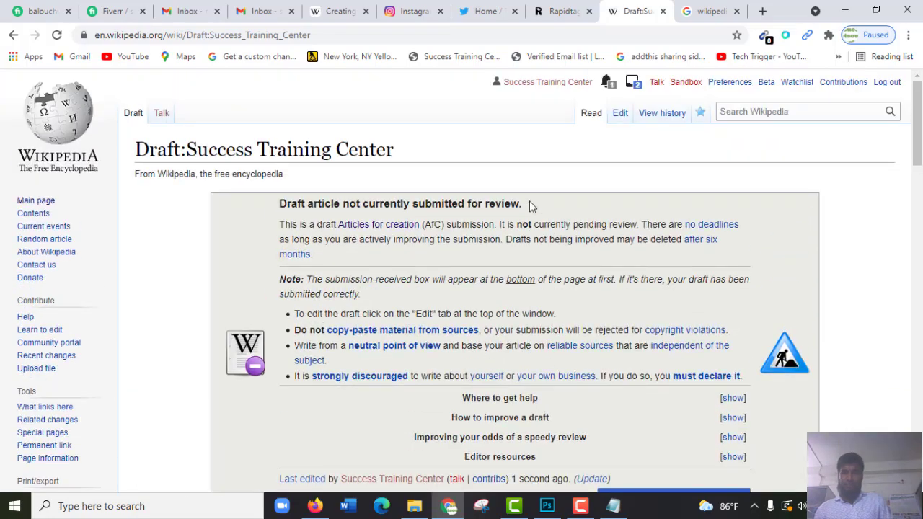
{"action": "scroll", "coordinate": [530, 200], "scroll_direction": "down", "scroll_amount": 3}
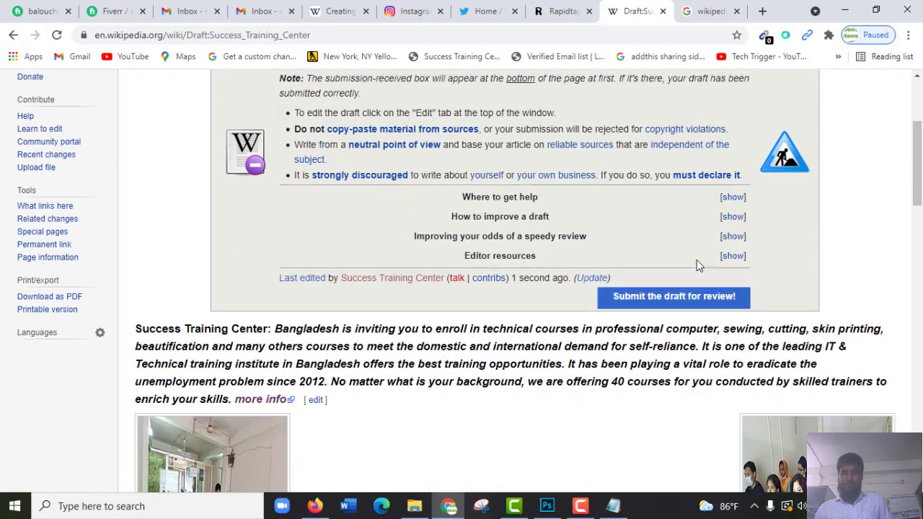
{"action": "scroll", "coordinate": [696, 261], "scroll_direction": "up", "scroll_amount": 3}
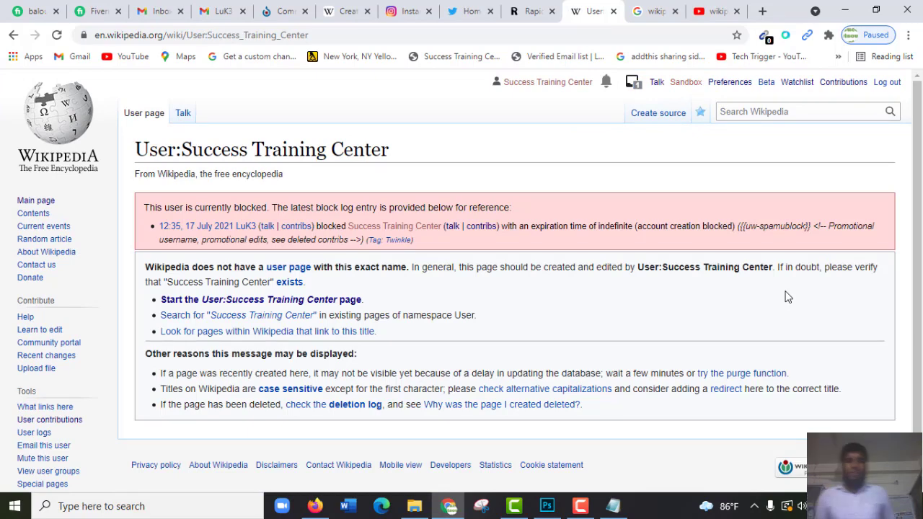